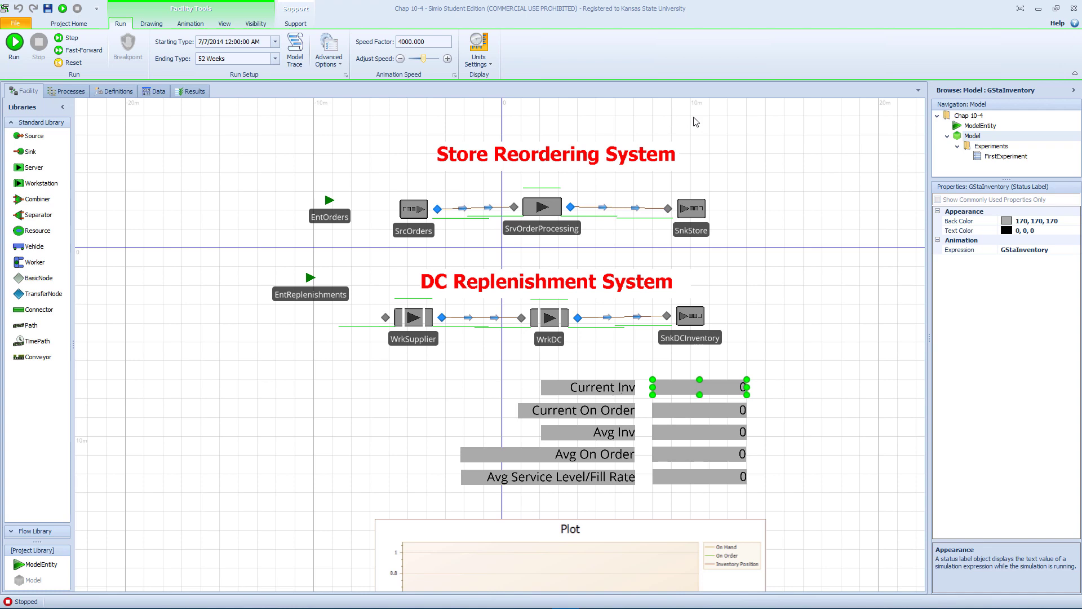
Step: Rename the Chap 10-4 project to HW4Part4
{"action": "left_click", "coordinate": [979, 116]}
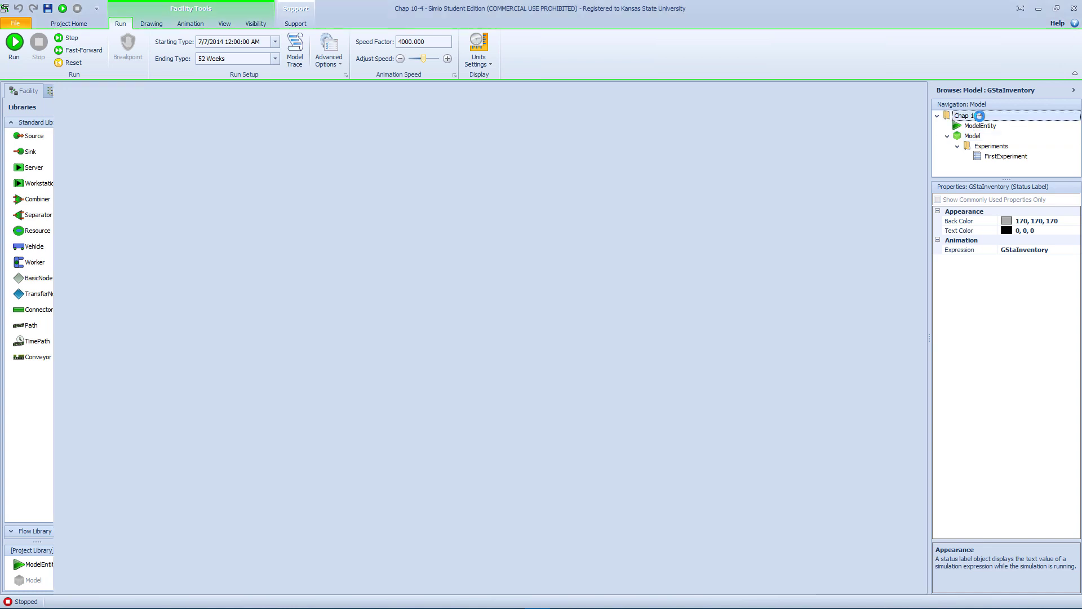
{"action": "right_click", "coordinate": [979, 115]}
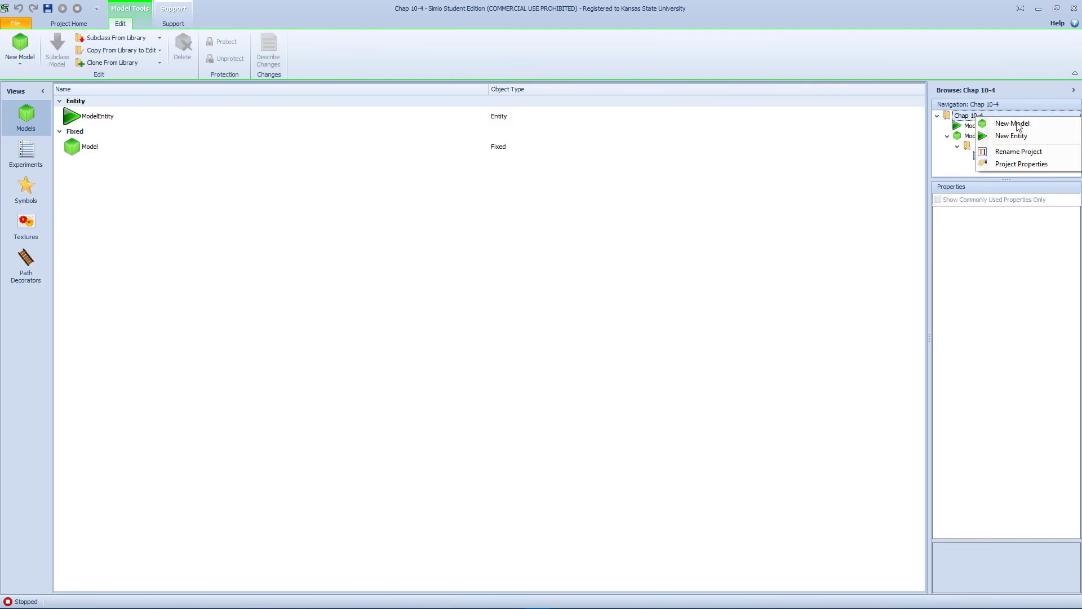
{"action": "left_click", "coordinate": [1020, 157]}
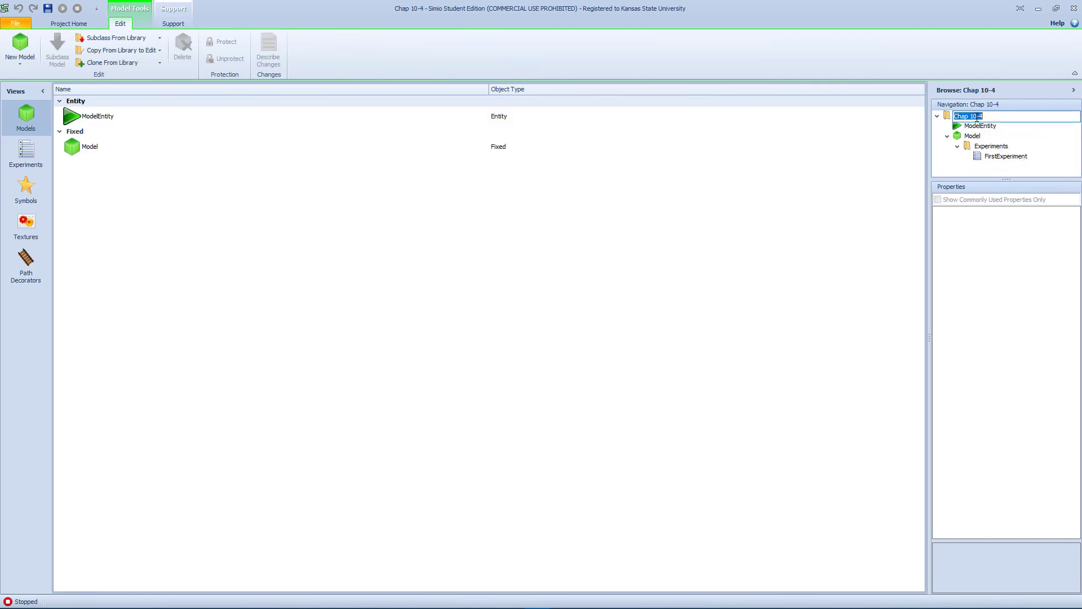
{"action": "left_click_drag", "start_coordinate": [977, 118], "coordinate": [948, 117]}
{"action": "type", "text": "HW4Part4"}
{"action": "key", "text": "Return"}
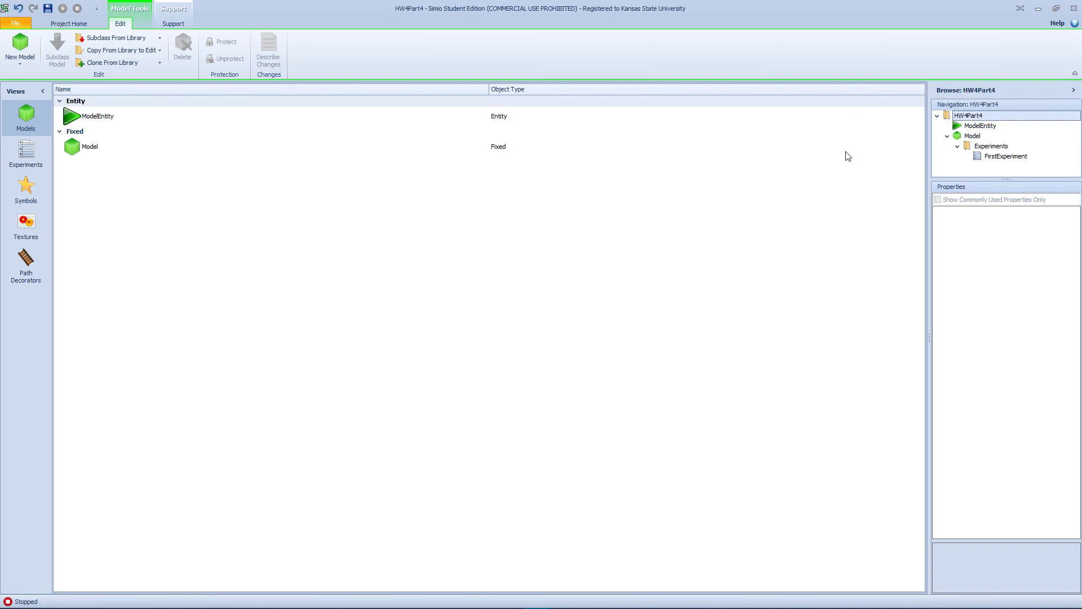
Step: Return to the model's facility view and move the Store Reordering System title up and left, above EntOrders
{"action": "double_click", "coordinate": [982, 137]}
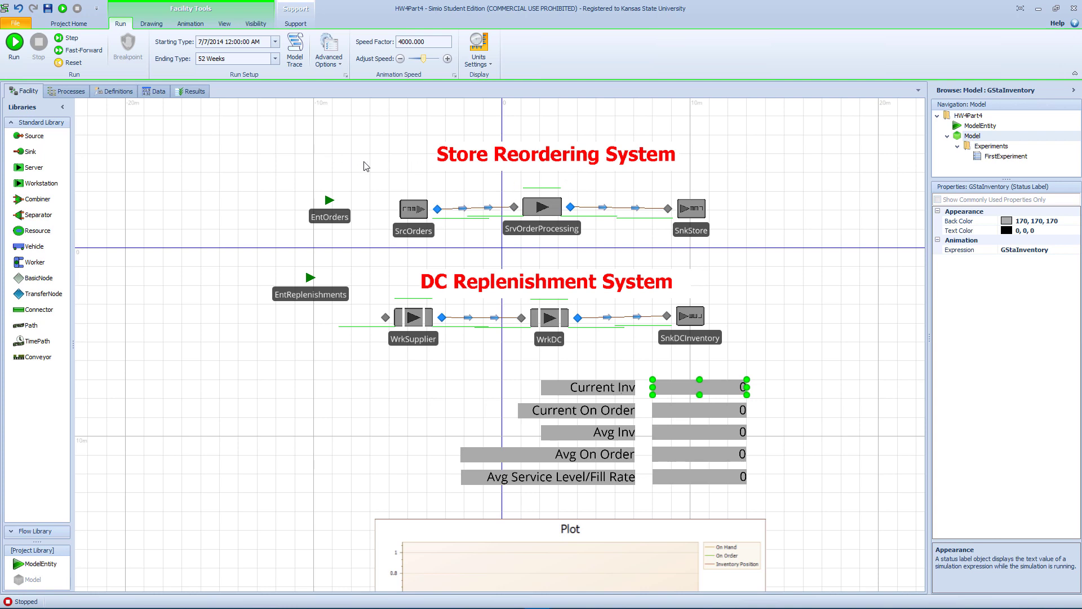
{"action": "left_click", "coordinate": [475, 169]}
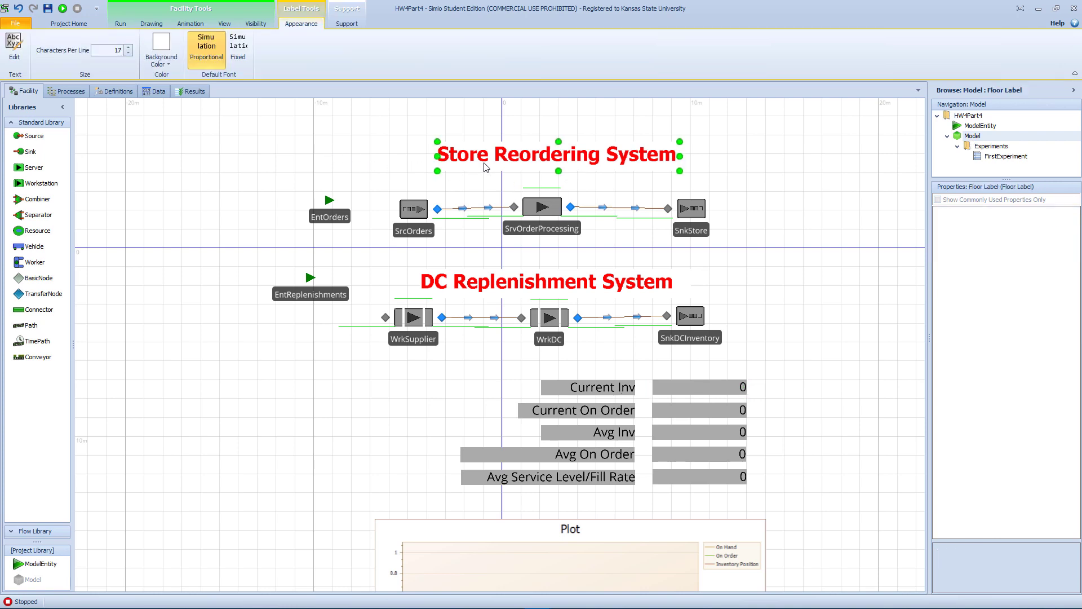
{"action": "left_click_drag", "start_coordinate": [475, 168], "coordinate": [196, 158]}
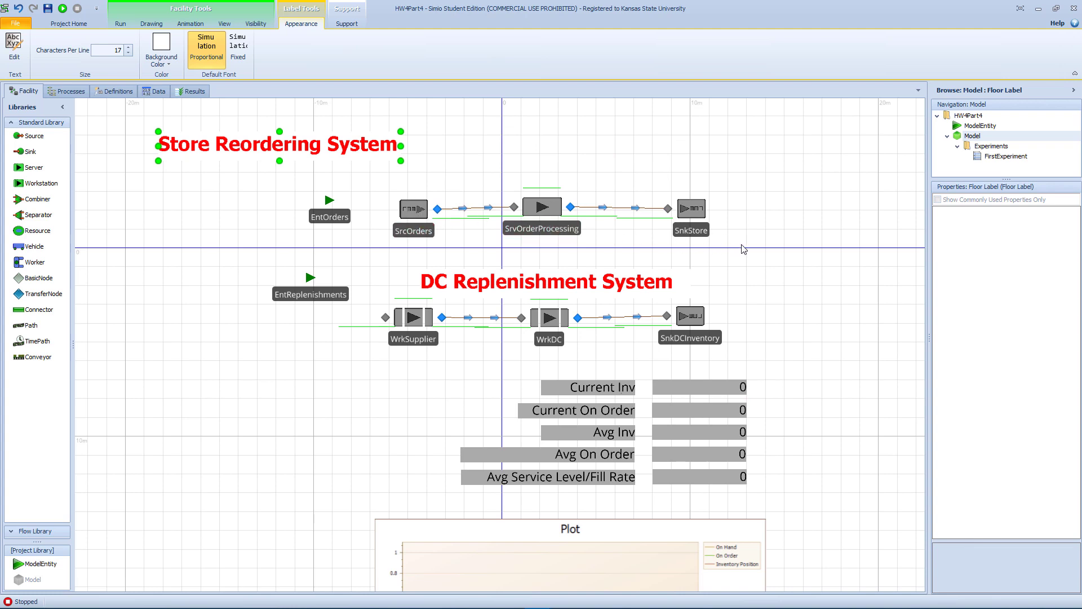
Step: Move SnkStore, SrvOrderProcessing, SrcOrders and EntOrders together to the left, beneath the Store Reordering System title
{"action": "left_click_drag", "start_coordinate": [765, 253], "coordinate": [721, 265]}
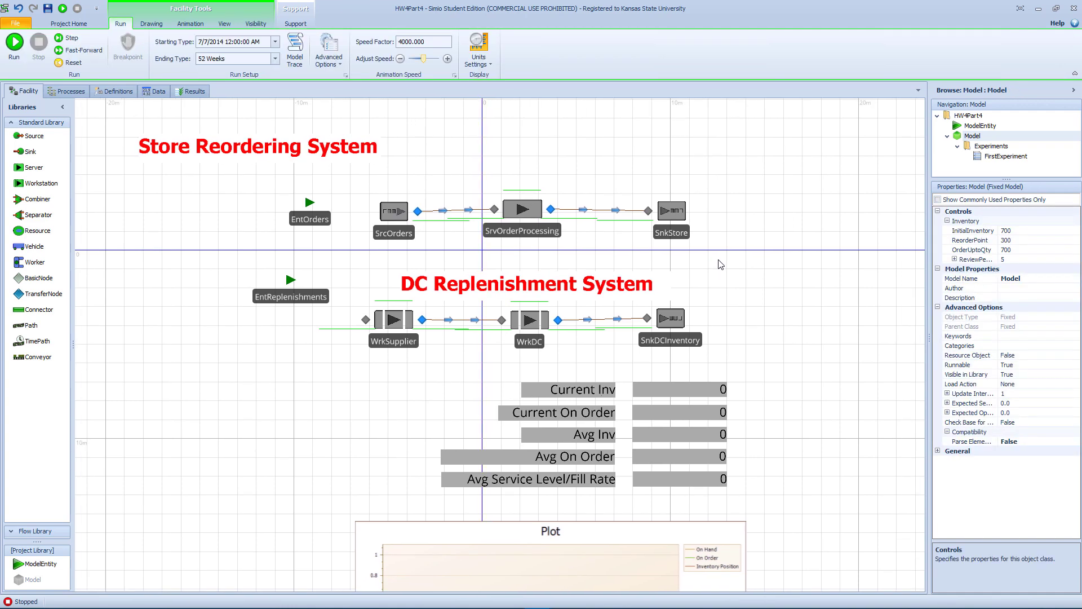
{"action": "left_click", "coordinate": [672, 232]}
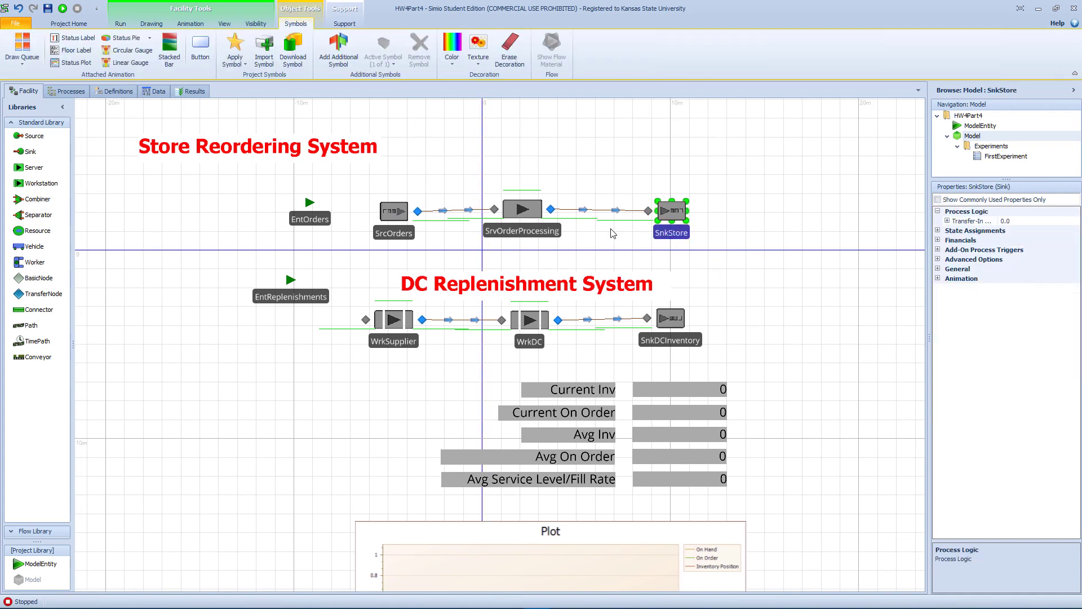
{"action": "left_click", "coordinate": [522, 212], "text": "ctrl"}
{"action": "left_click", "coordinate": [385, 213], "text": "ctrl"}
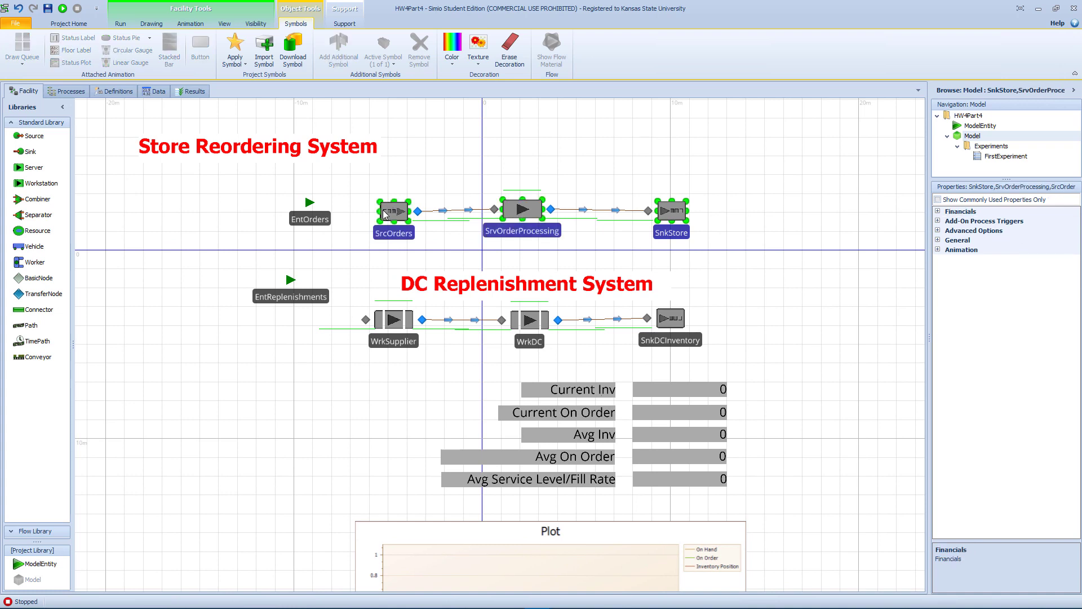
{"action": "left_click", "coordinate": [311, 217], "text": "ctrl"}
{"action": "left_click_drag", "start_coordinate": [389, 234], "coordinate": [171, 237]}
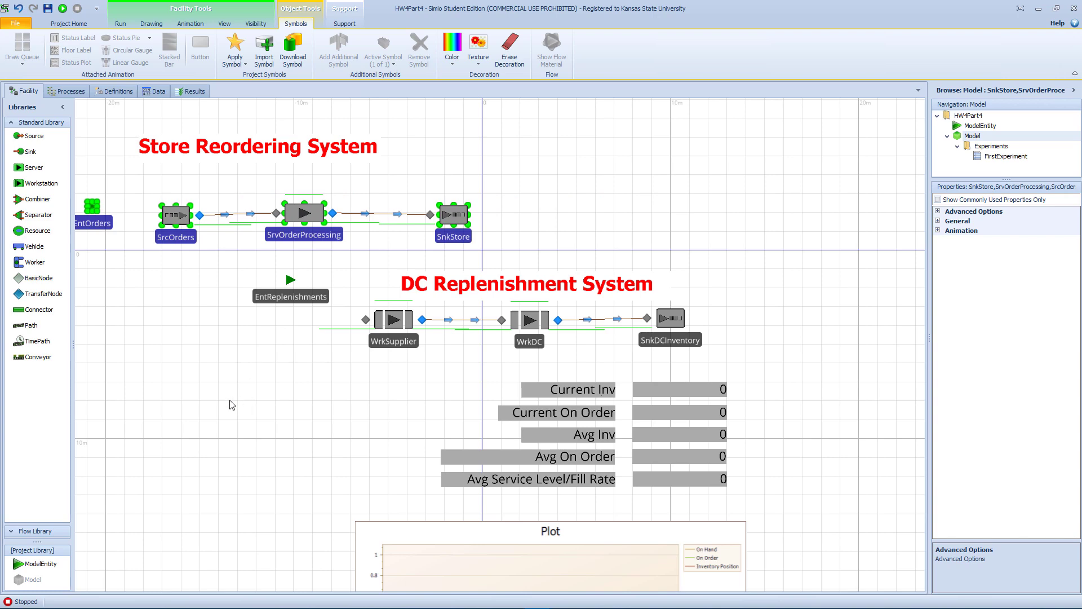
Step: Shift SrcOrders, SrvOrderProcessing and SnkStore left past EntOrders, place EntOrders above and left of SrcOrders, and level SrcOrders with the server
{"action": "left_click_drag", "start_coordinate": [230, 404], "coordinate": [405, 401]}
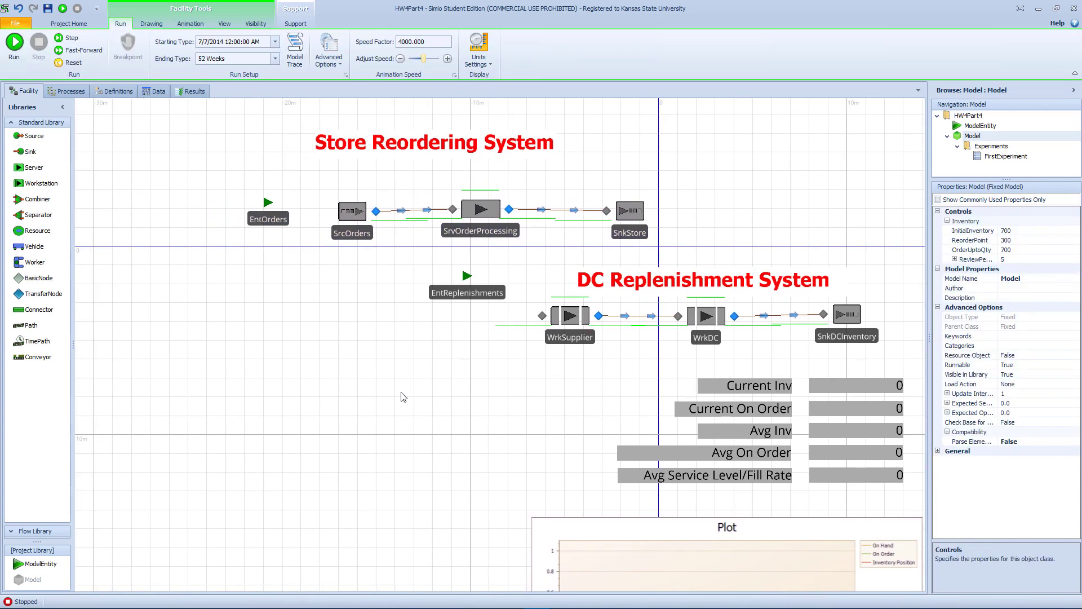
{"action": "left_click", "coordinate": [354, 213]}
{"action": "left_click", "coordinate": [472, 217], "text": "ctrl"}
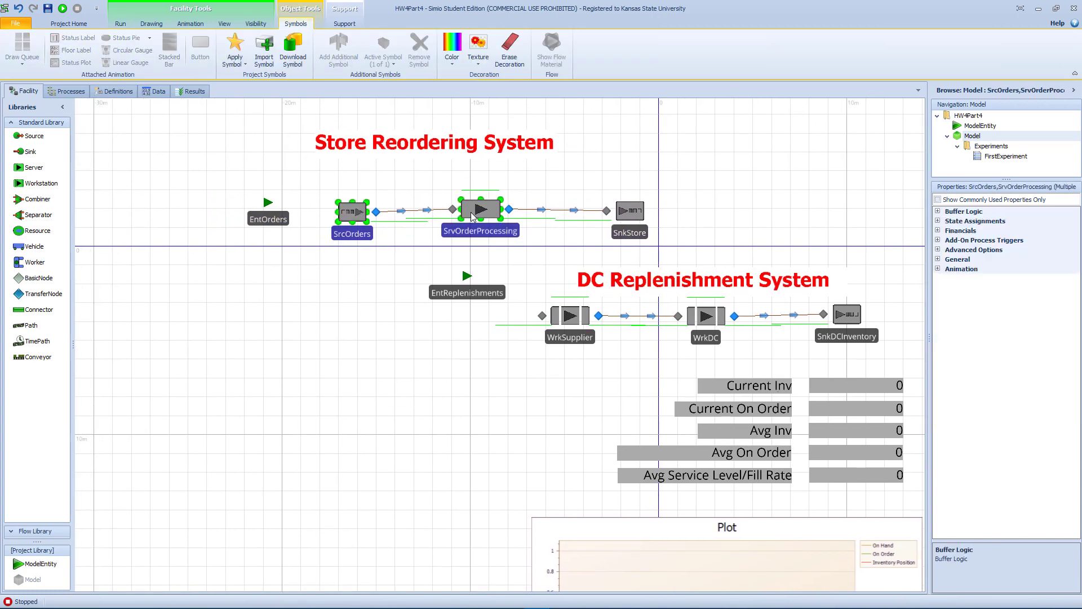
{"action": "left_click", "coordinate": [640, 222], "text": "ctrl"}
{"action": "left_click_drag", "start_coordinate": [629, 238], "coordinate": [489, 228]}
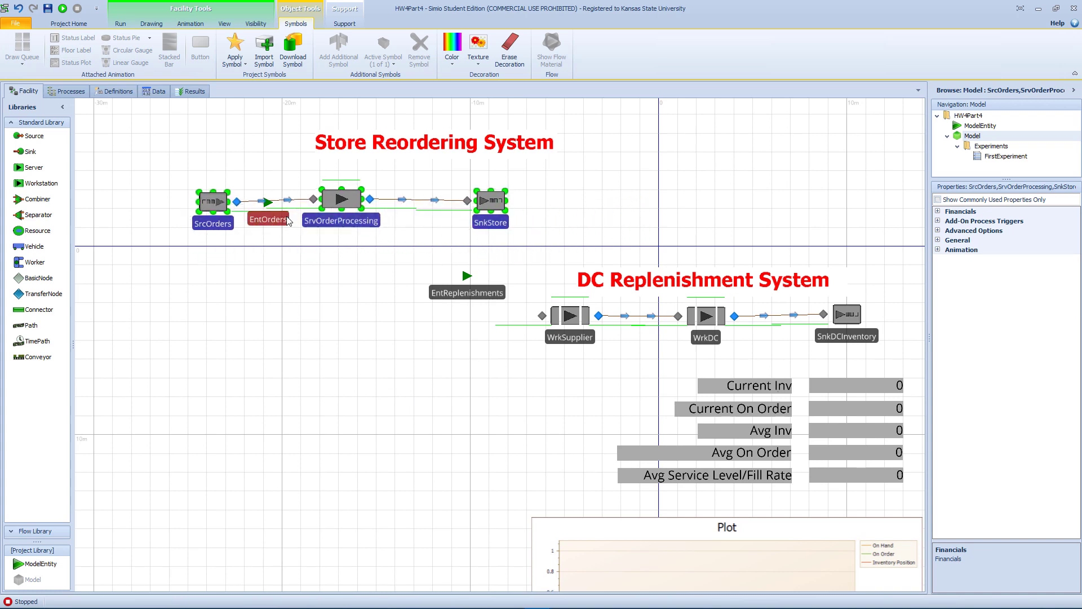
{"action": "left_click_drag", "start_coordinate": [283, 221], "coordinate": [146, 189]}
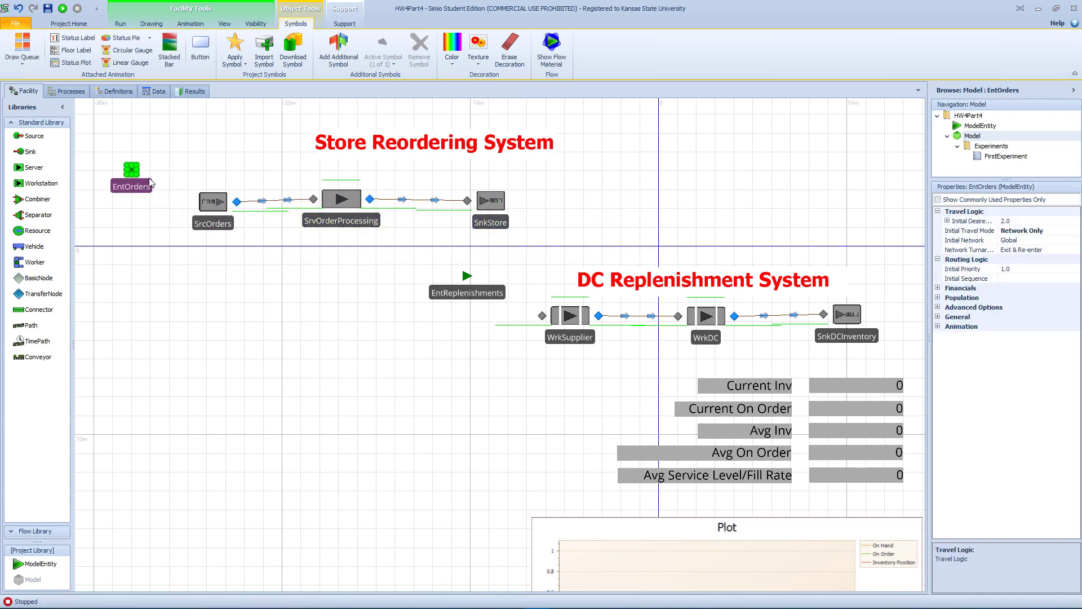
{"action": "left_click_drag", "start_coordinate": [228, 206], "coordinate": [229, 202]}
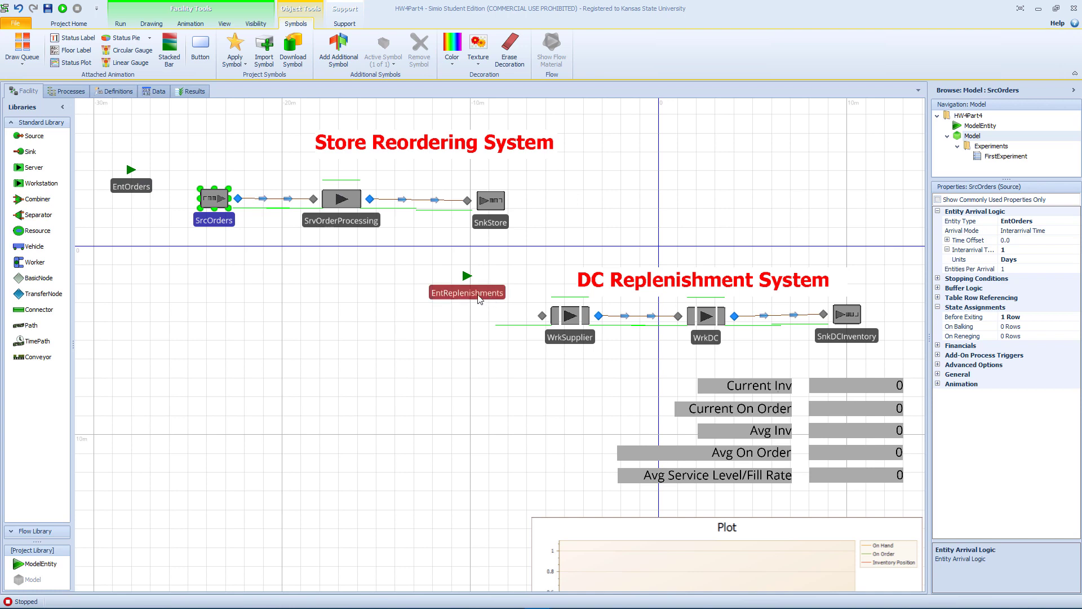
Step: Rename the SrcOrders source to SrcStore1
{"action": "left_click", "coordinate": [230, 224]}
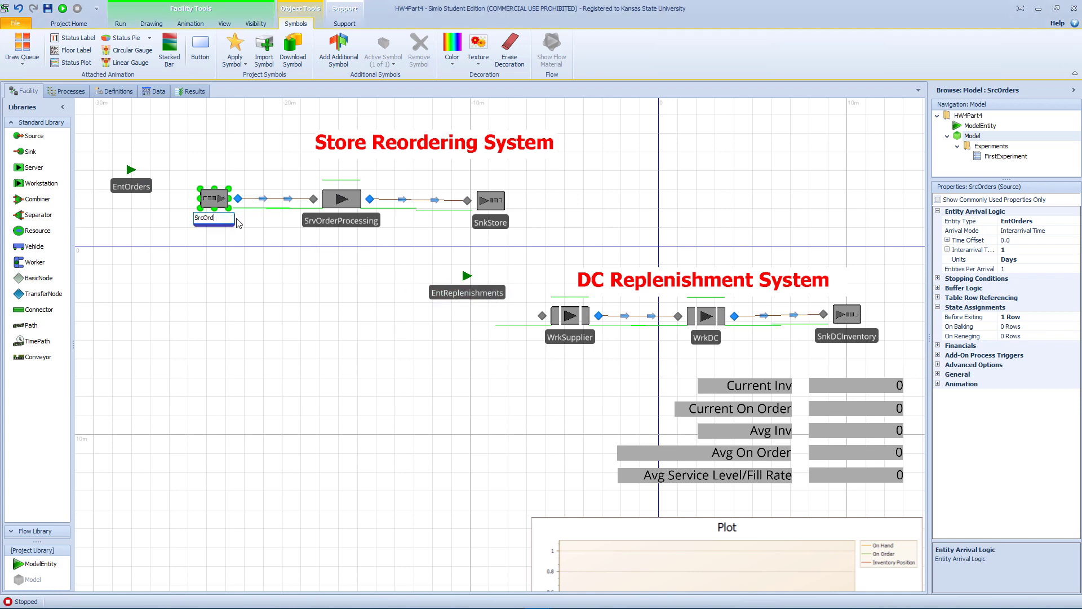
{"action": "type", "text": "Store1"}
{"action": "key", "text": "Return"}
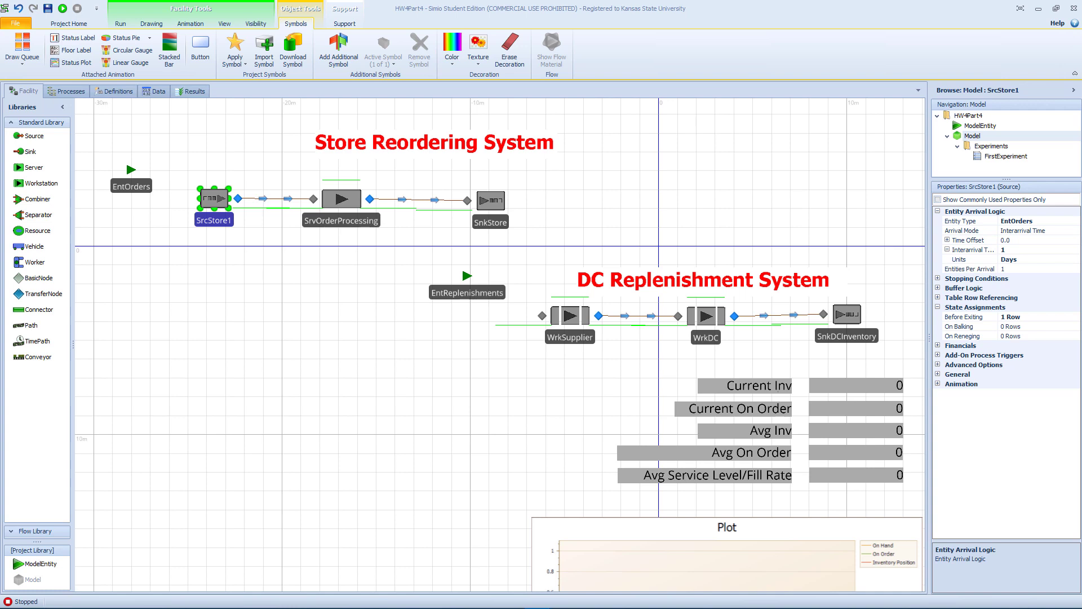
Step: Move the Current Inv value's status label directly above the SrcStore1 source and make it narrower
{"action": "left_click", "coordinate": [853, 393]}
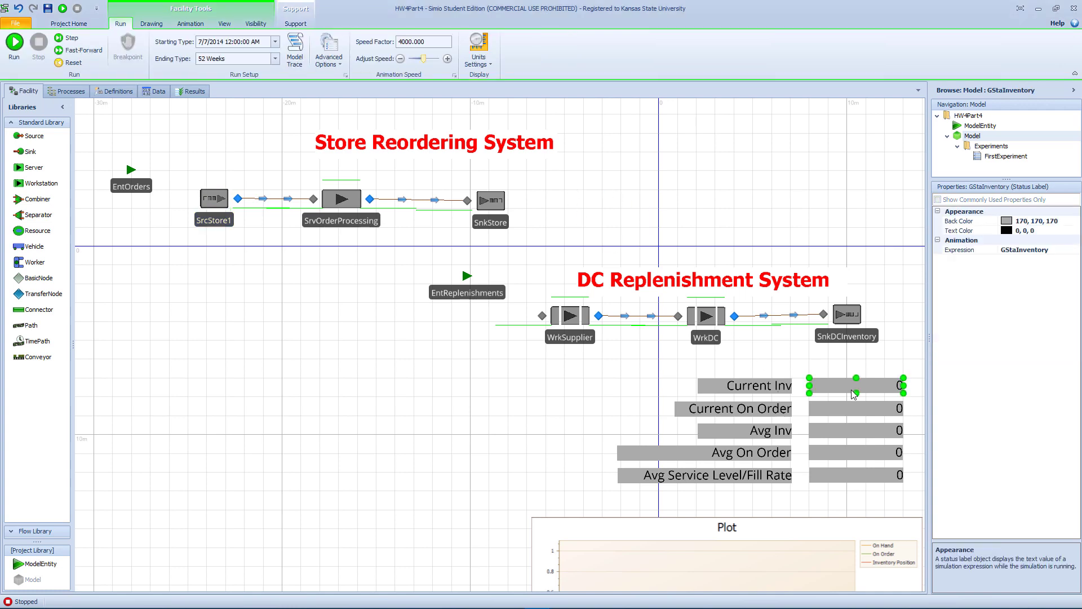
{"action": "left_click_drag", "start_coordinate": [854, 393], "coordinate": [208, 182]}
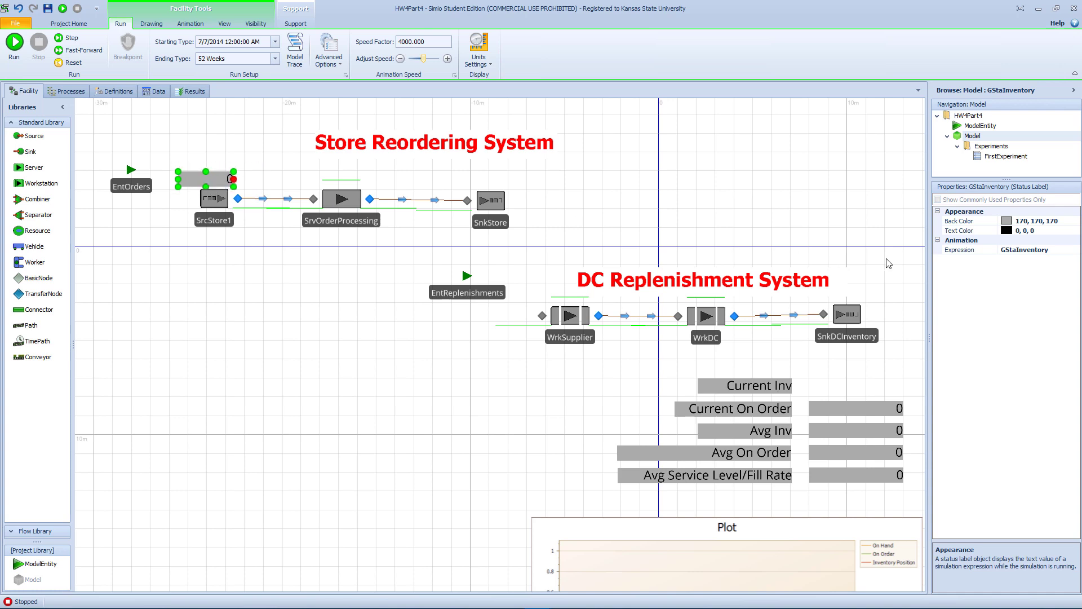
Step: Rename the GStaInventory integer state variable, used in the status label's expression, to GStaLocalStock
{"action": "left_click", "coordinate": [1016, 251]}
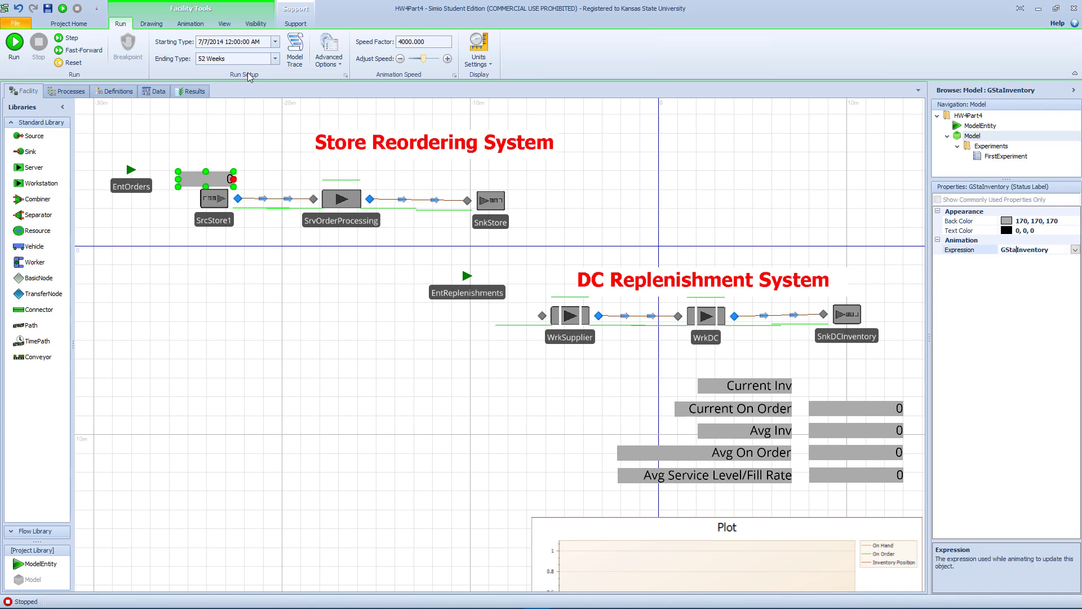
{"action": "left_click", "coordinate": [125, 92]}
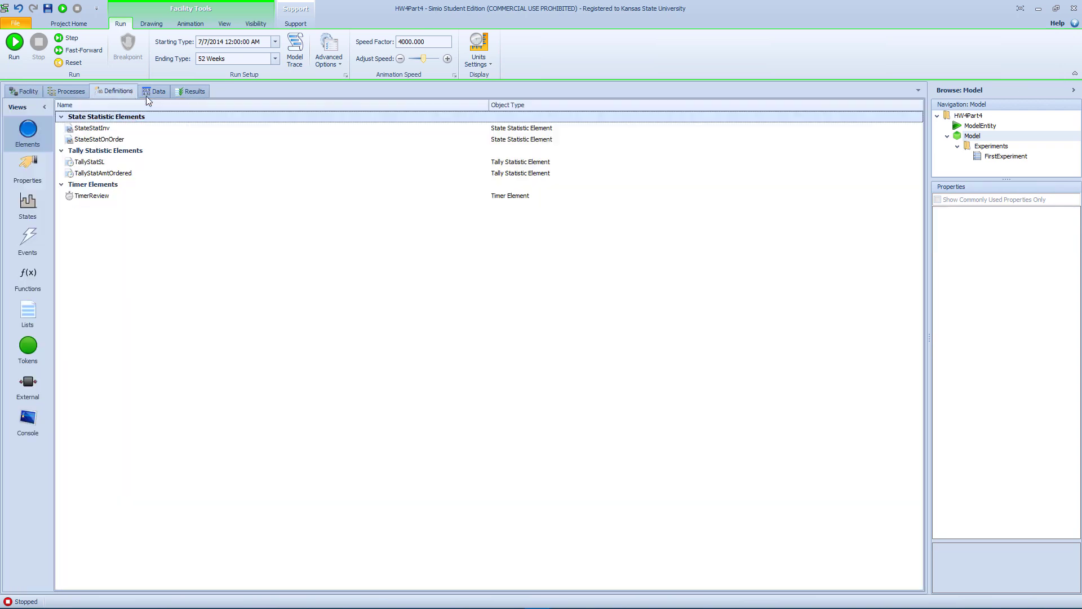
{"action": "left_click", "coordinate": [28, 204]}
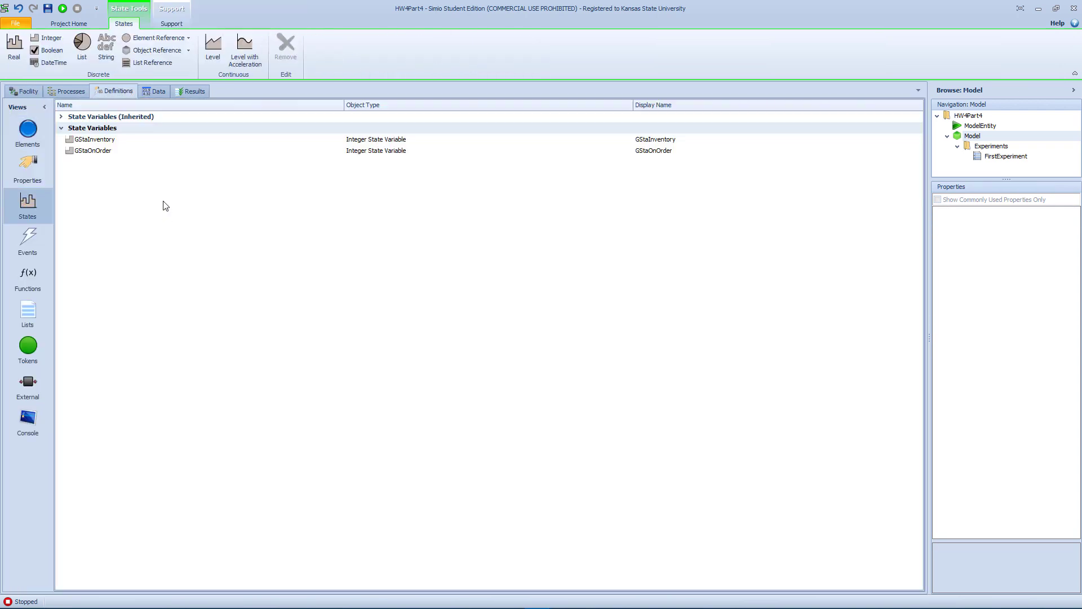
{"action": "left_click", "coordinate": [123, 151]}
{"action": "left_click", "coordinate": [123, 140]}
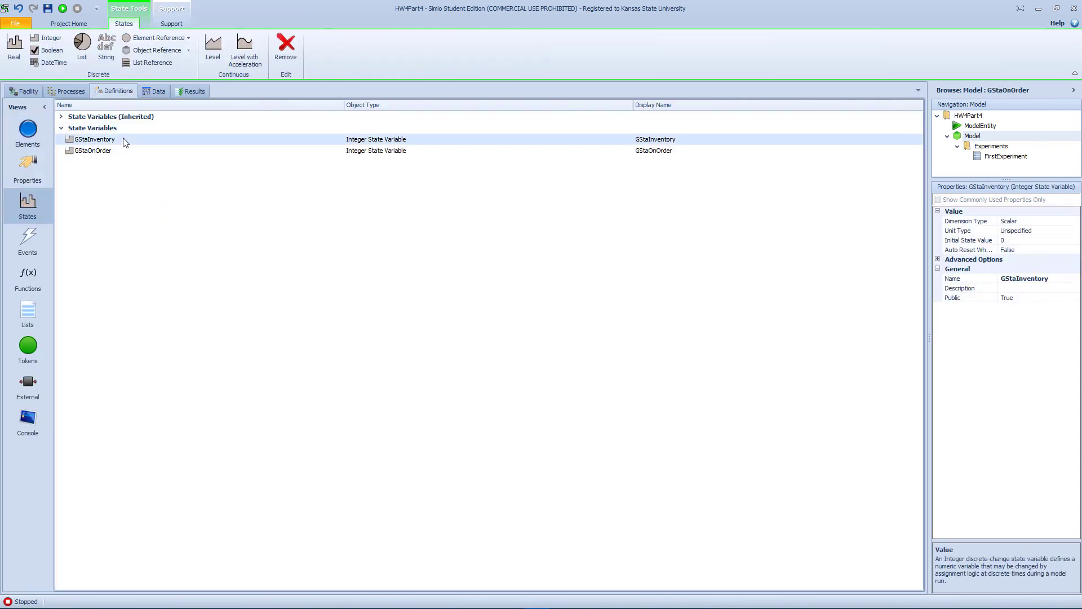
{"action": "left_click", "coordinate": [117, 140]}
{"action": "left_click", "coordinate": [131, 142]}
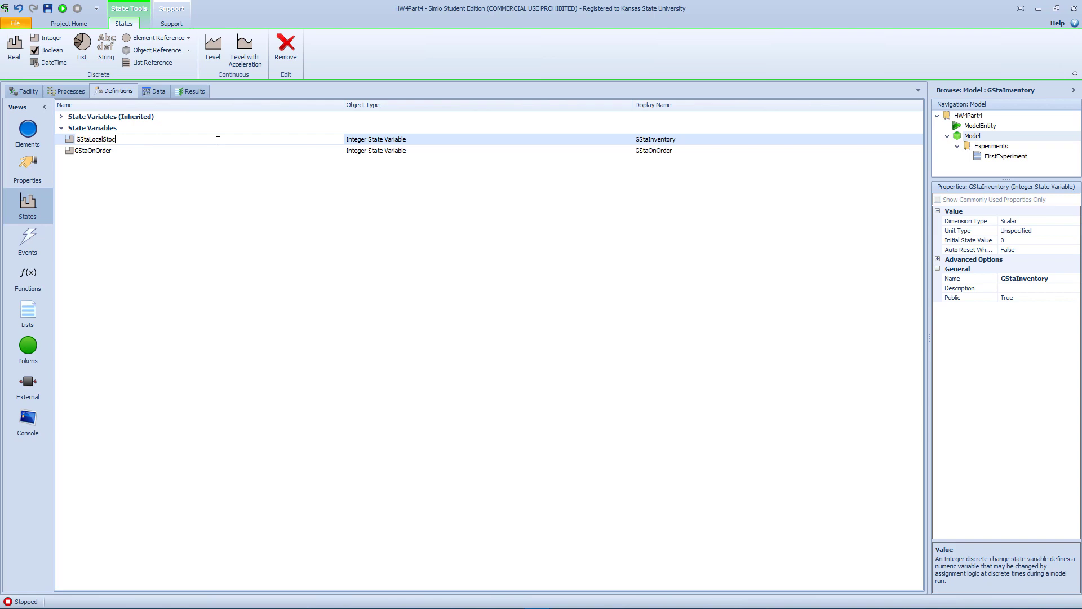
{"action": "key", "text": "Return"}
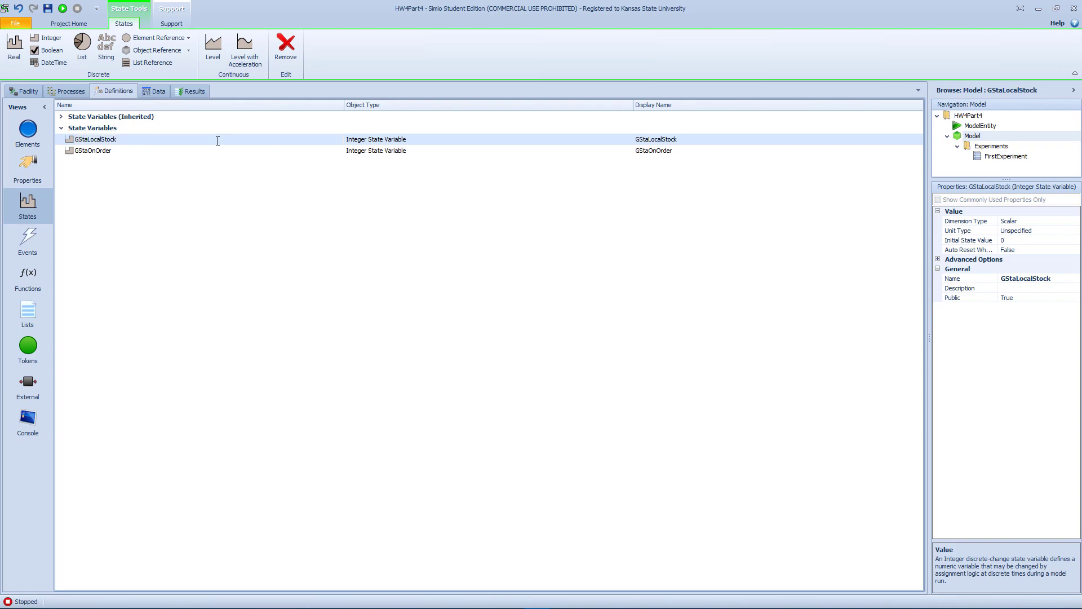
Step: Return to the facility view and narrow the status label above SrcStore1 from its left edge to roughly the source's width
{"action": "left_click", "coordinate": [25, 91]}
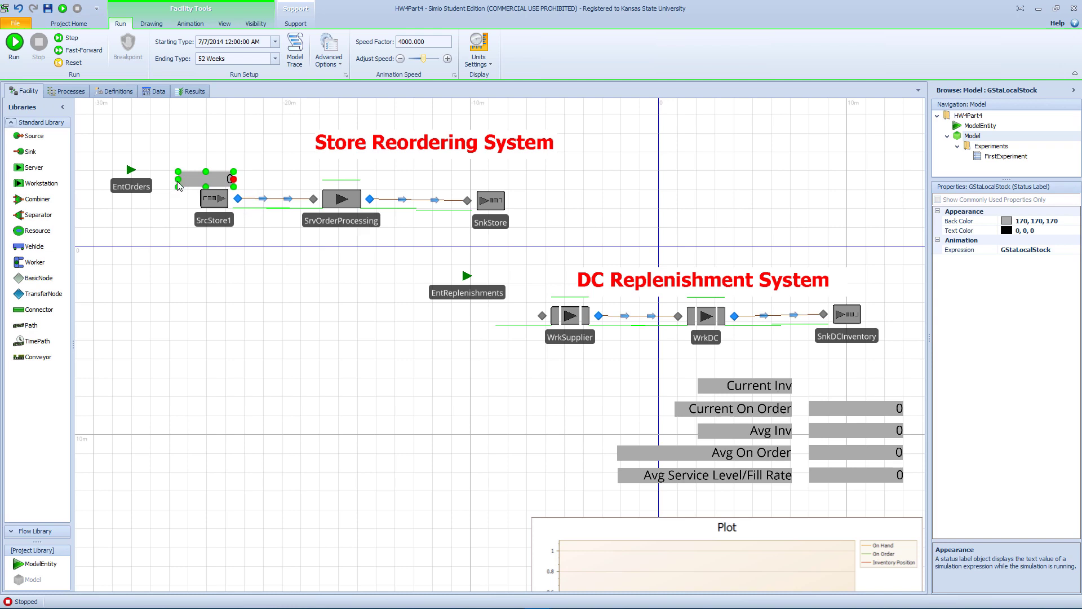
{"action": "left_click_drag", "start_coordinate": [178, 180], "coordinate": [193, 180]}
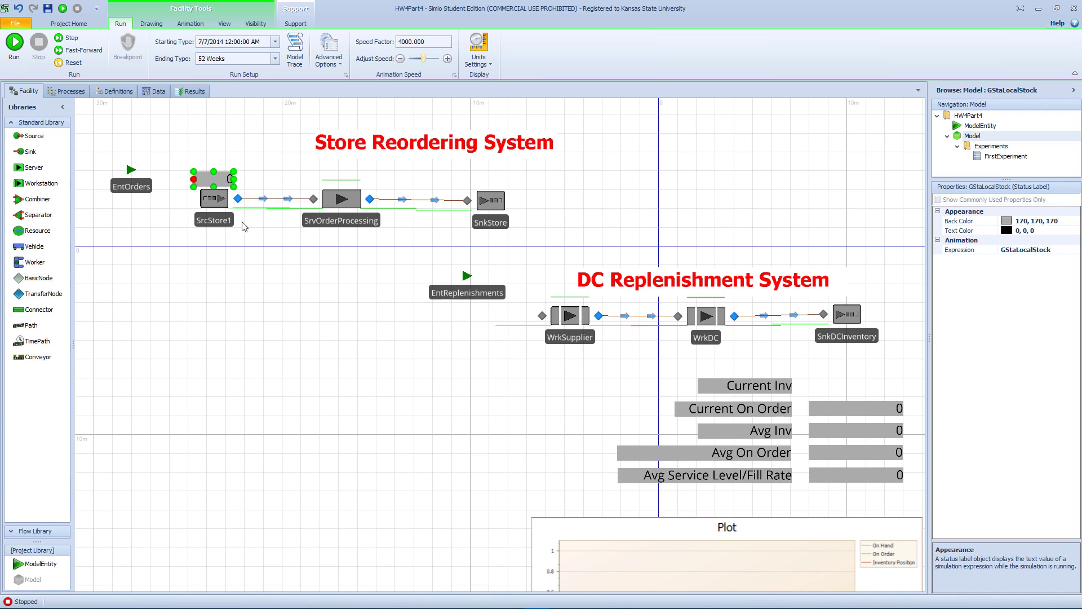
Step: Change the GStaLocalStock state variable's dimension type to Vector with 5 rows
{"action": "left_click", "coordinate": [211, 204]}
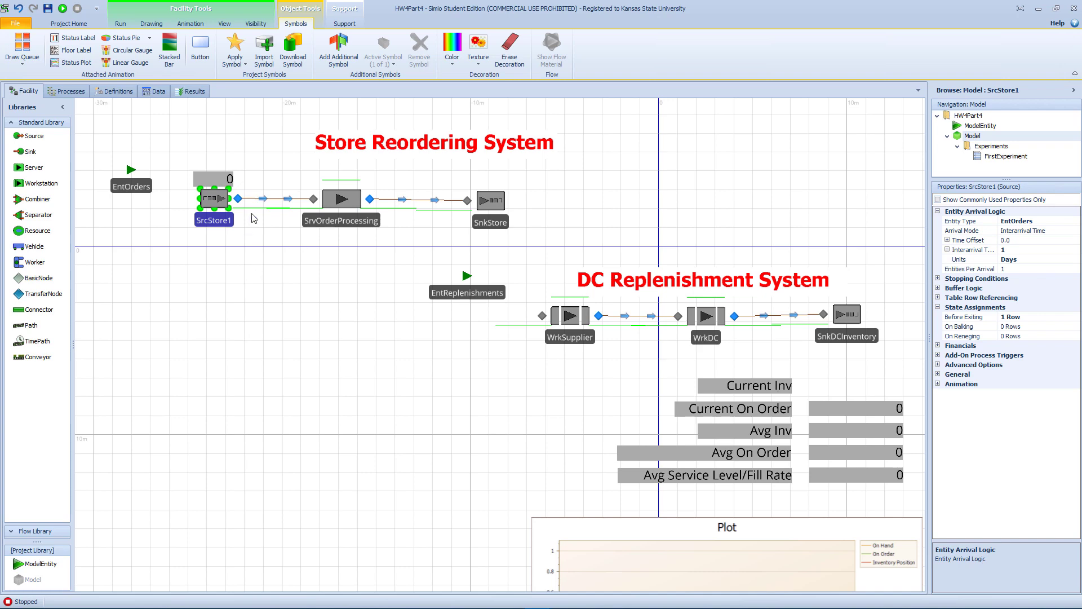
{"action": "left_click", "coordinate": [82, 95]}
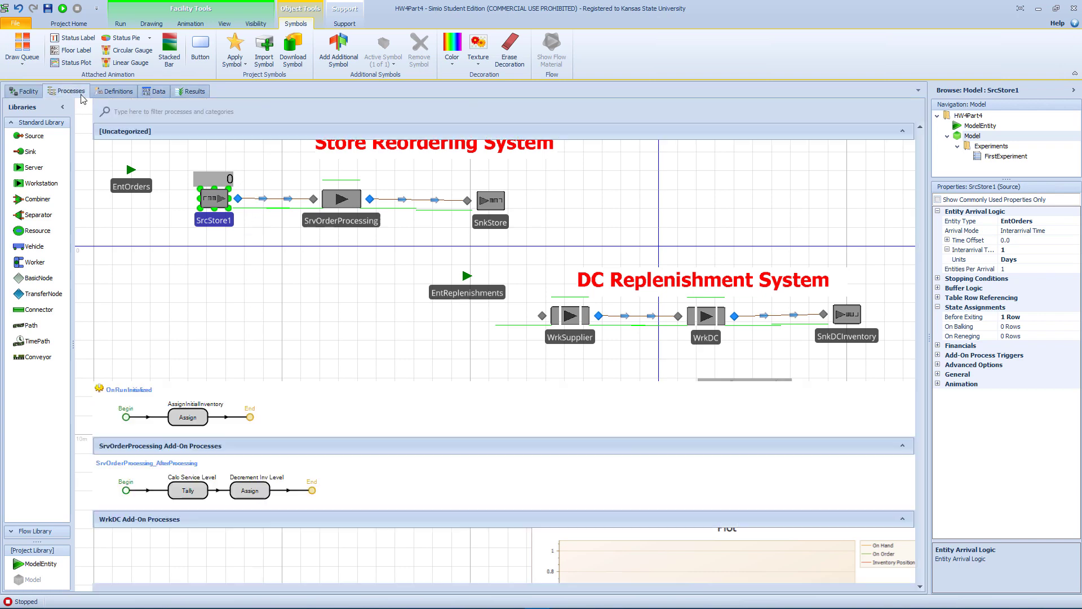
{"action": "left_click", "coordinate": [107, 96]}
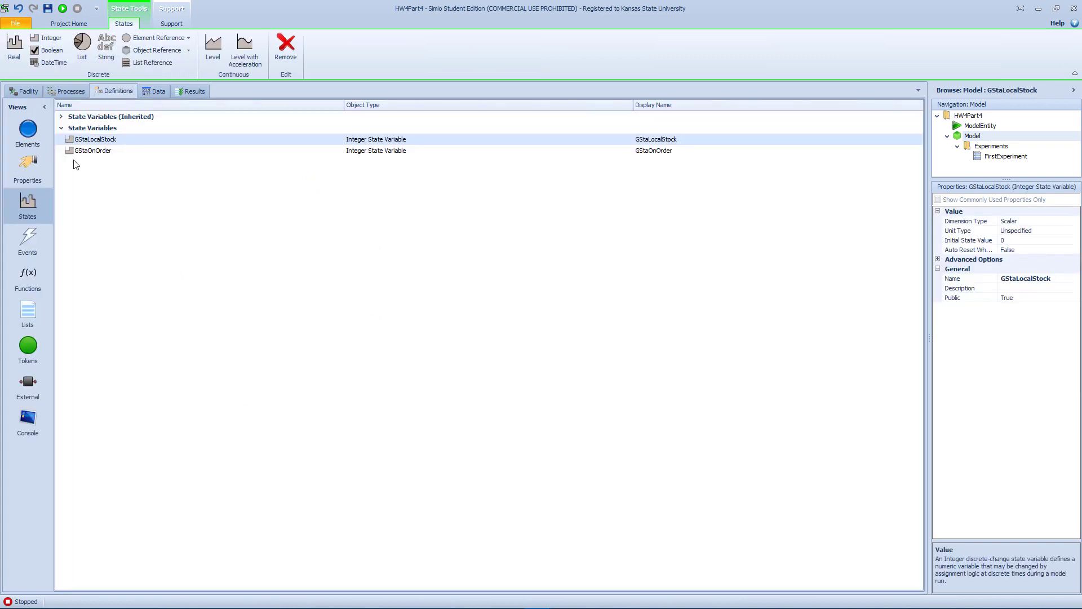
{"action": "left_click", "coordinate": [110, 141]}
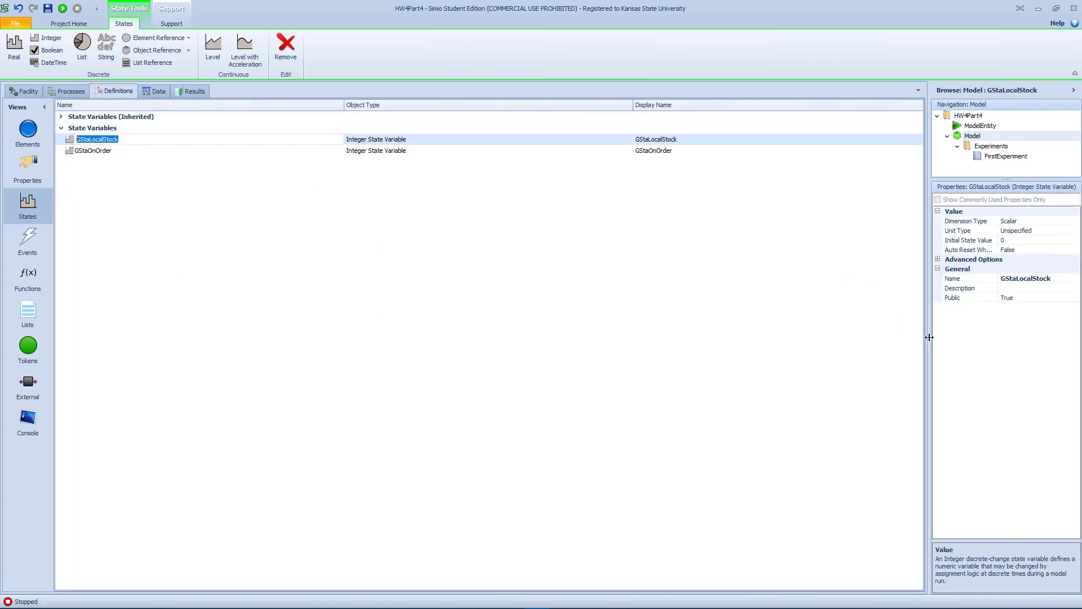
{"action": "left_click_drag", "start_coordinate": [928, 345], "coordinate": [825, 345]}
{"action": "left_click", "coordinate": [1039, 223]}
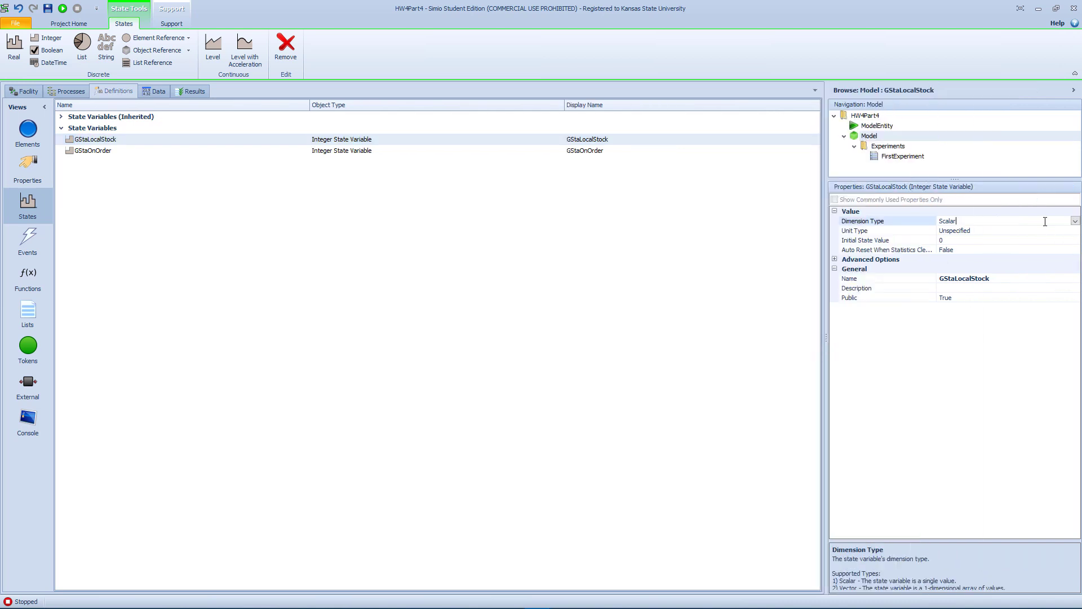
{"action": "left_click", "coordinate": [1074, 221]}
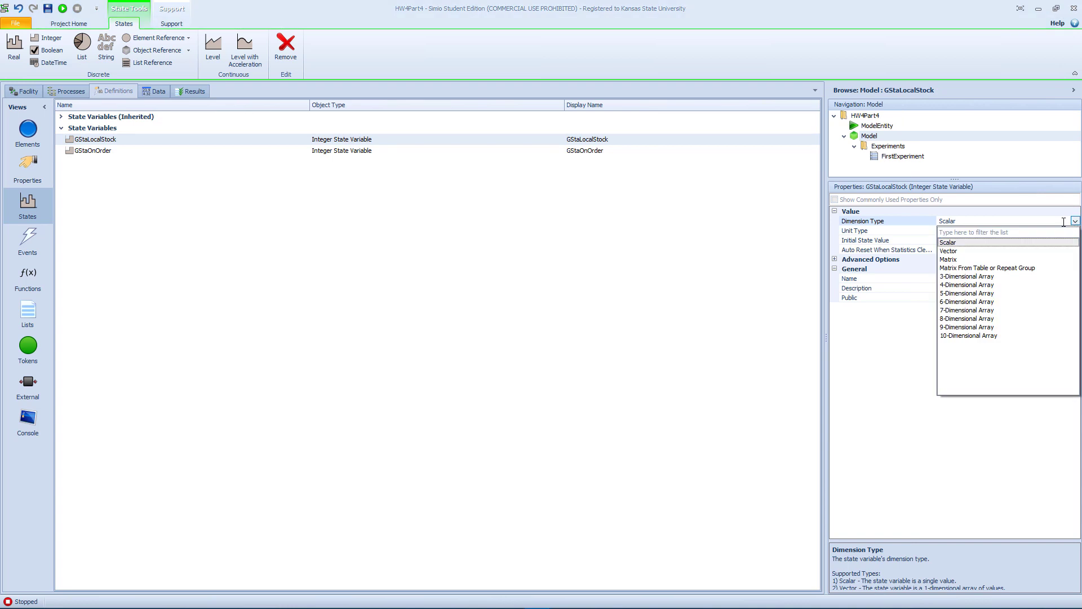
{"action": "left_click", "coordinate": [987, 251]}
{"action": "left_click", "coordinate": [933, 232]}
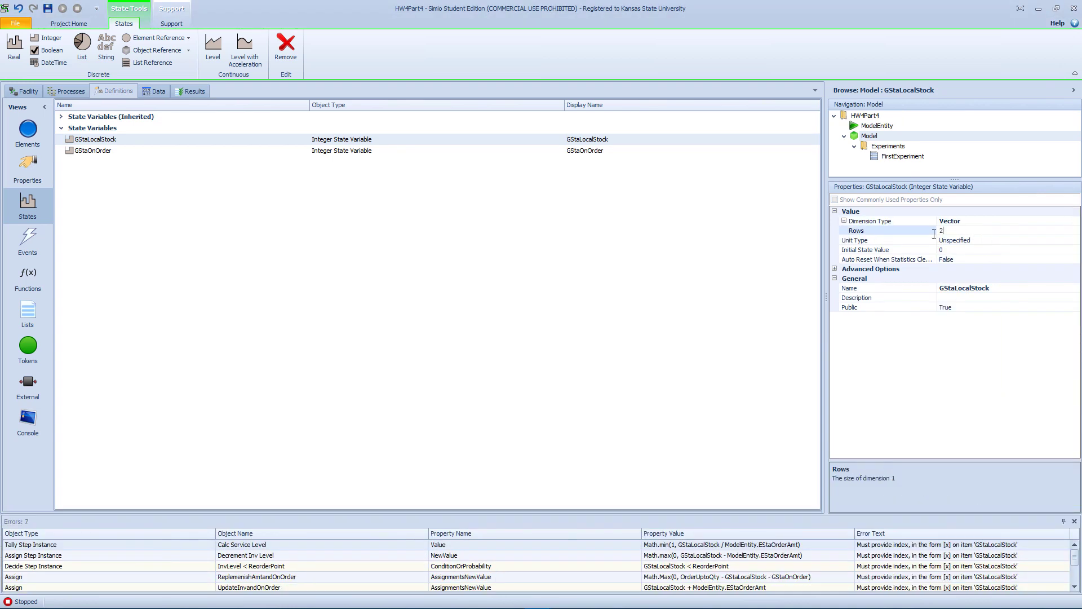
{"action": "type", "text": "5"}
{"action": "left_click", "coordinate": [997, 240]}
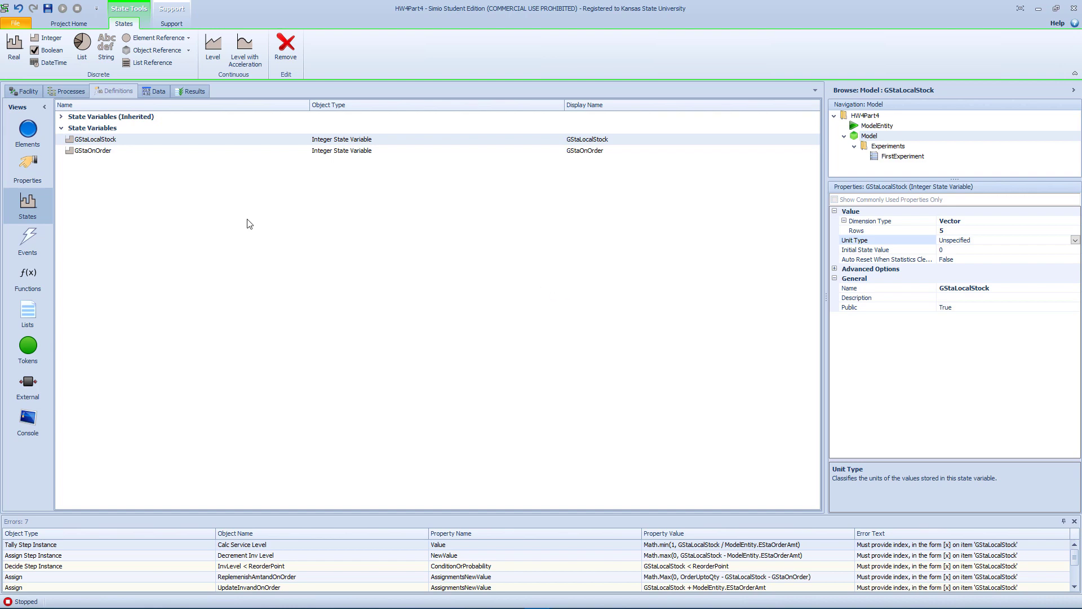
Step: In the facility view, set the expression of the status label above SrcStore1 to GStaLocalStock[1]
{"action": "left_click", "coordinate": [26, 90]}
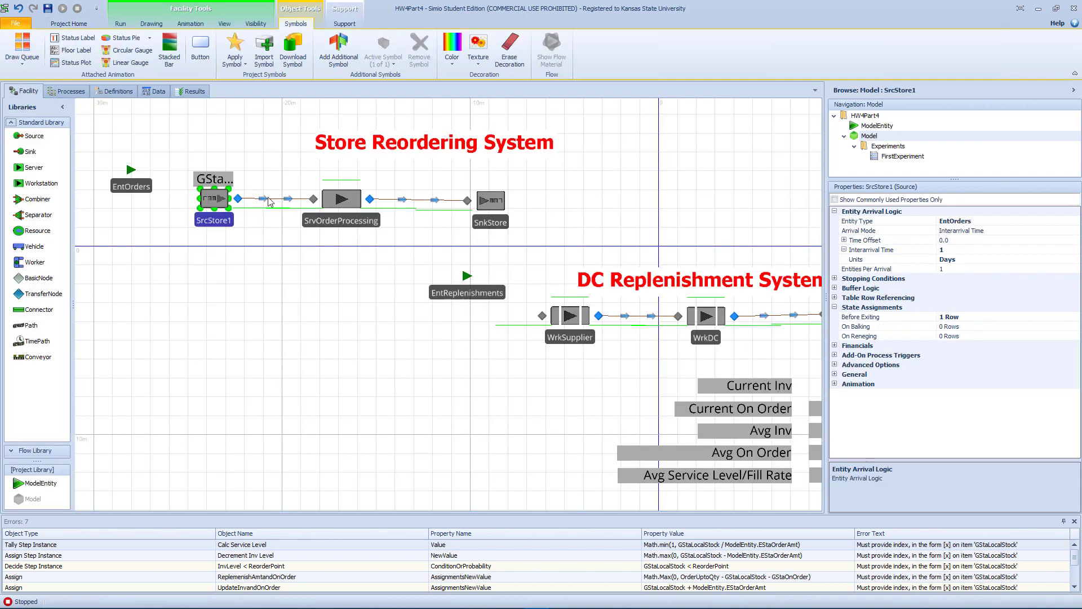
{"action": "left_click", "coordinate": [218, 181]}
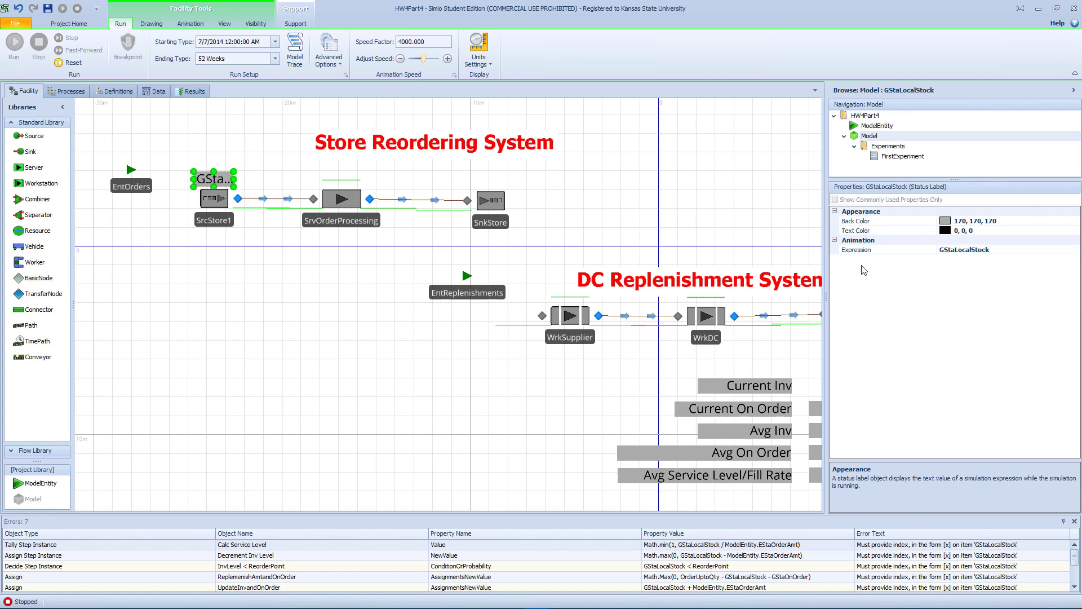
{"action": "left_click", "coordinate": [1012, 250]}
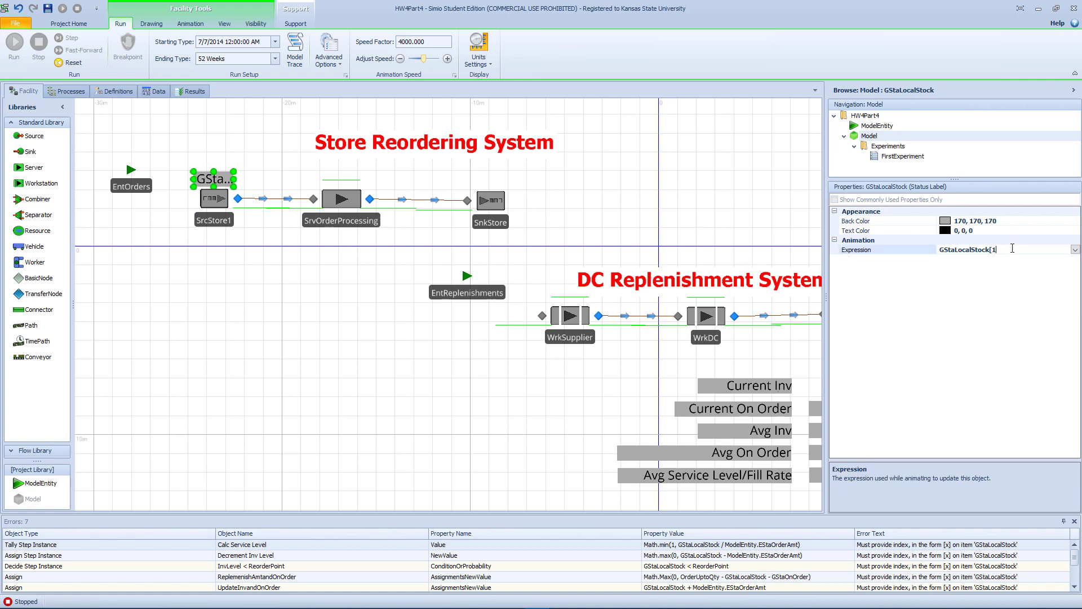
{"action": "key", "text": "Return"}
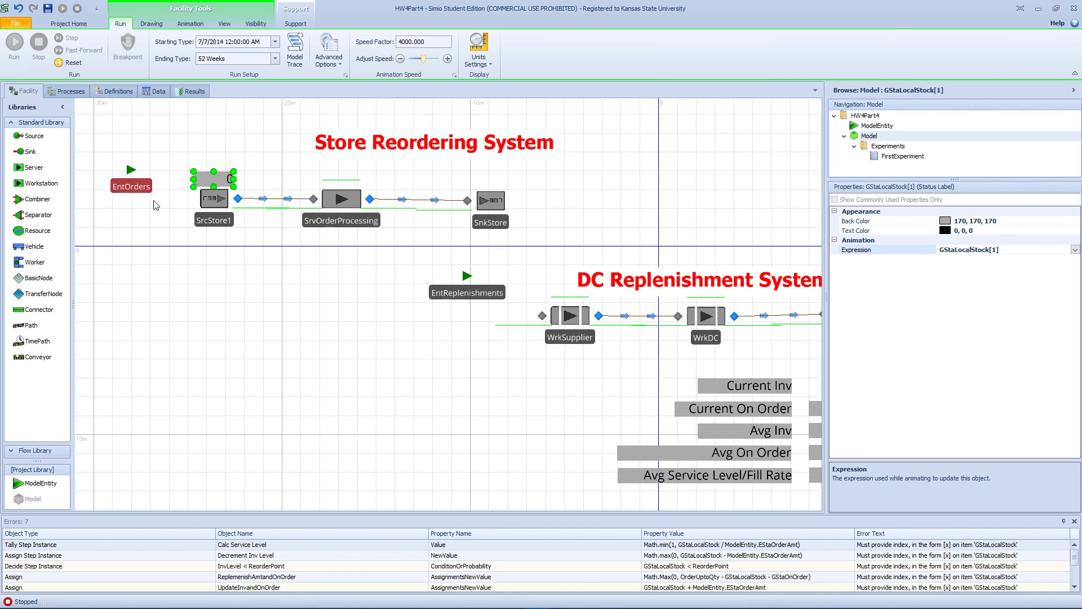
Step: Copy SrcStore1 together with its status label and paste four copies in a column below the original
{"action": "left_click", "coordinate": [223, 196]}
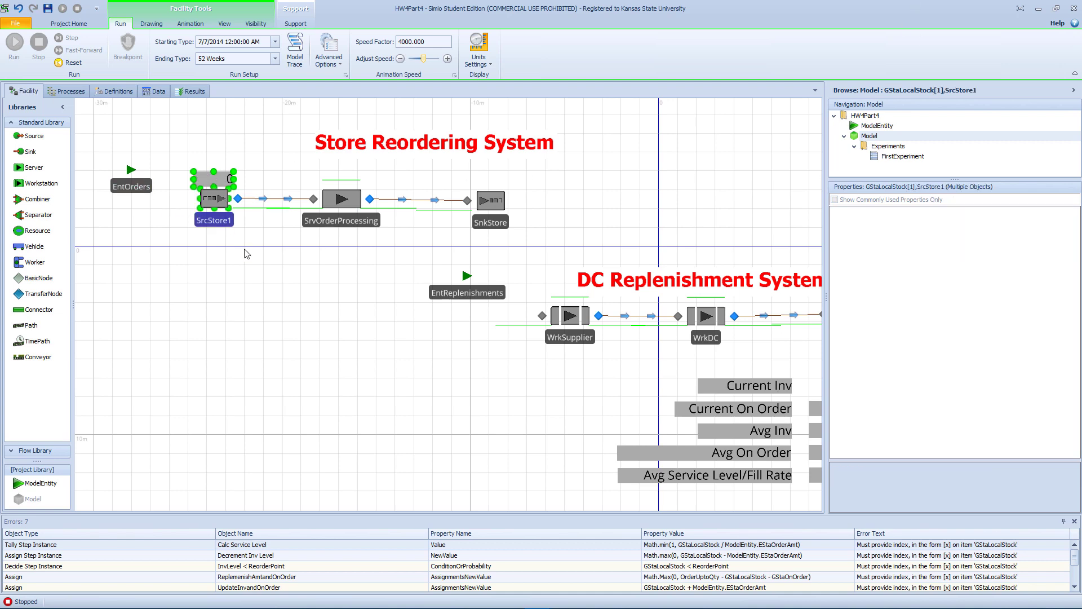
{"action": "key", "text": "ctrl+v"}
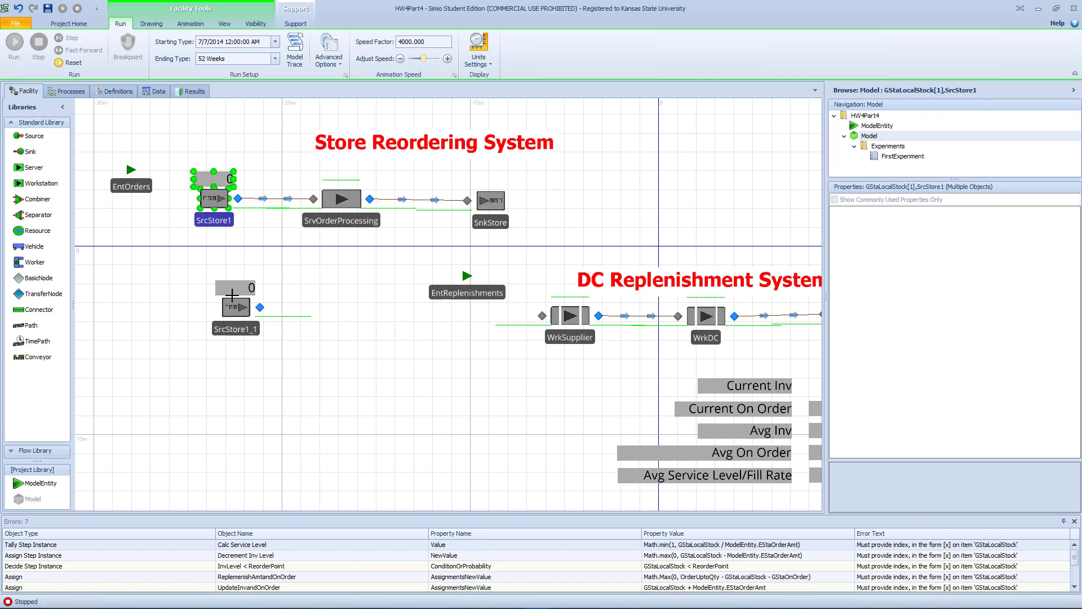
{"action": "left_click", "coordinate": [215, 270]}
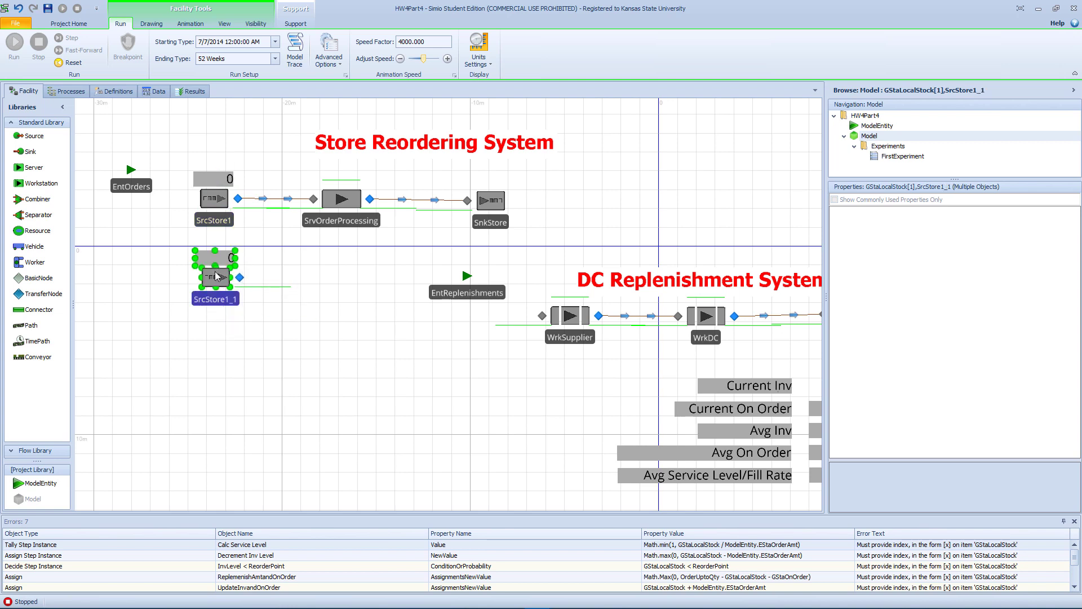
{"action": "key", "text": "ctrl+v"}
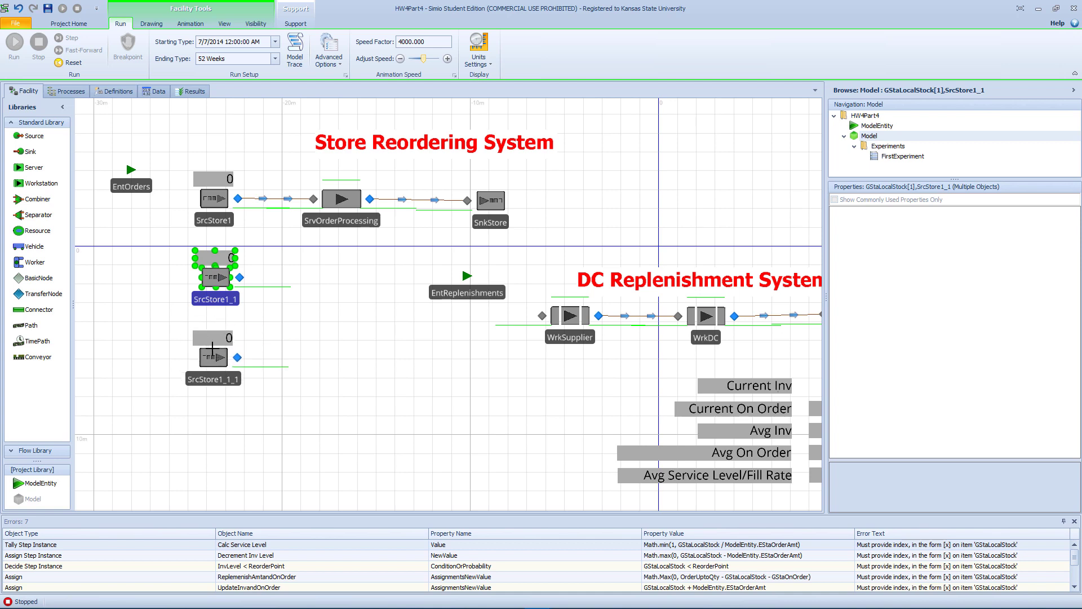
{"action": "left_click", "coordinate": [215, 350]}
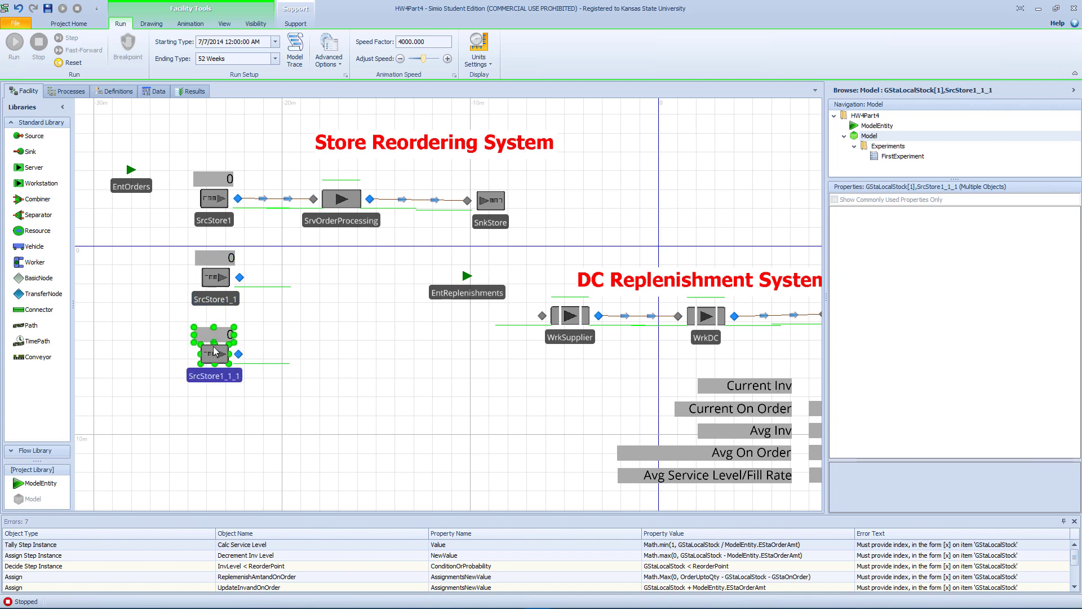
{"action": "key", "text": "ctrl+v"}
{"action": "left_click", "coordinate": [208, 410]}
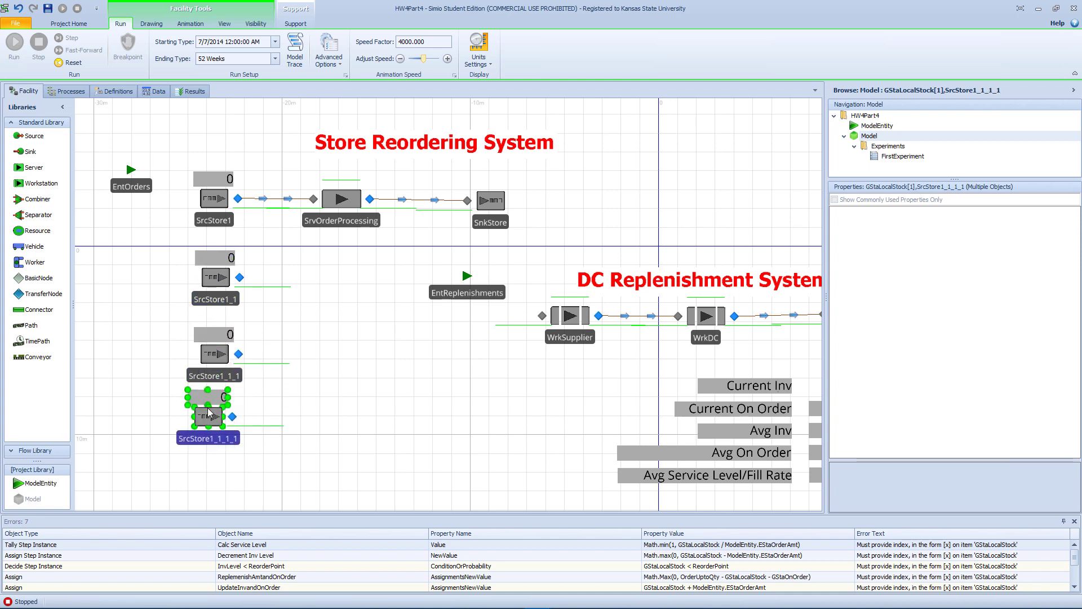
{"action": "key", "text": "ctrl+v"}
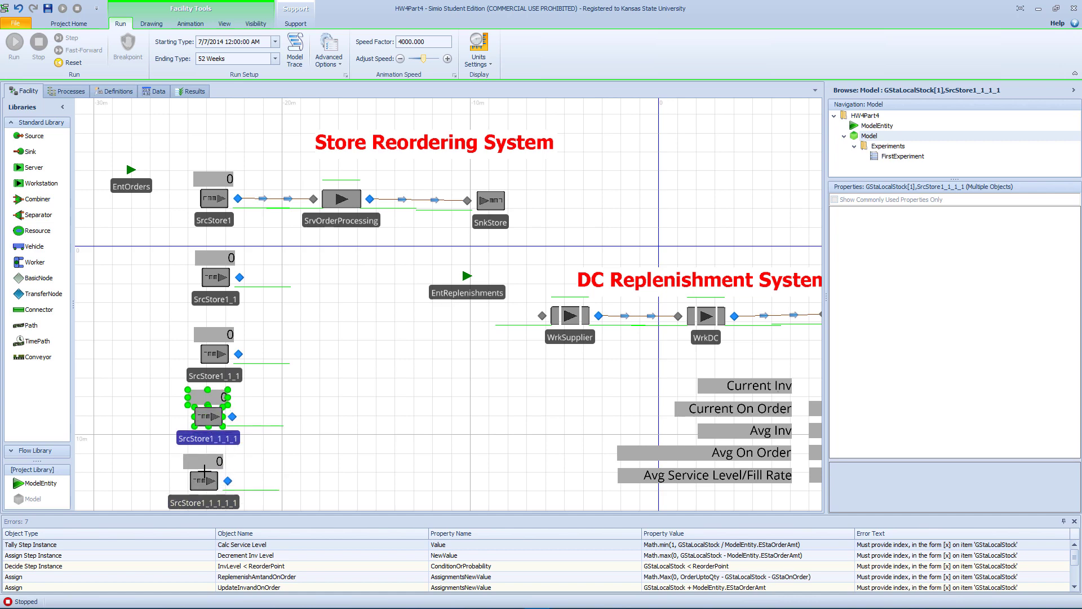
{"action": "left_click", "coordinate": [209, 465]}
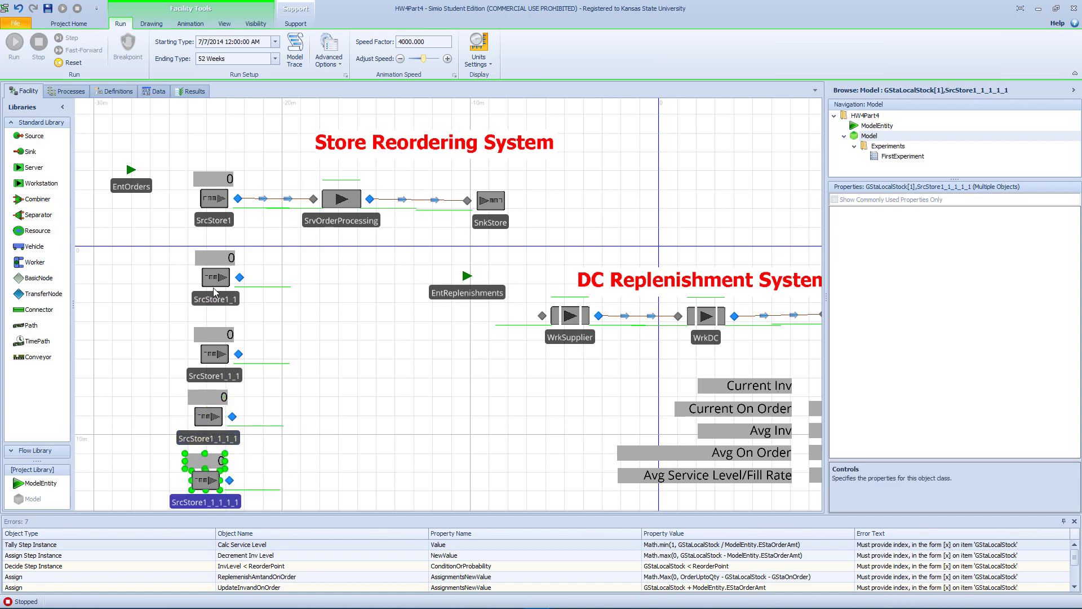
Step: Move the first copied source and its status label up to sit directly beneath SrcStore1
{"action": "left_click", "coordinate": [213, 287]}
{"action": "left_click", "coordinate": [218, 273]}
{"action": "left_click", "coordinate": [215, 258]}
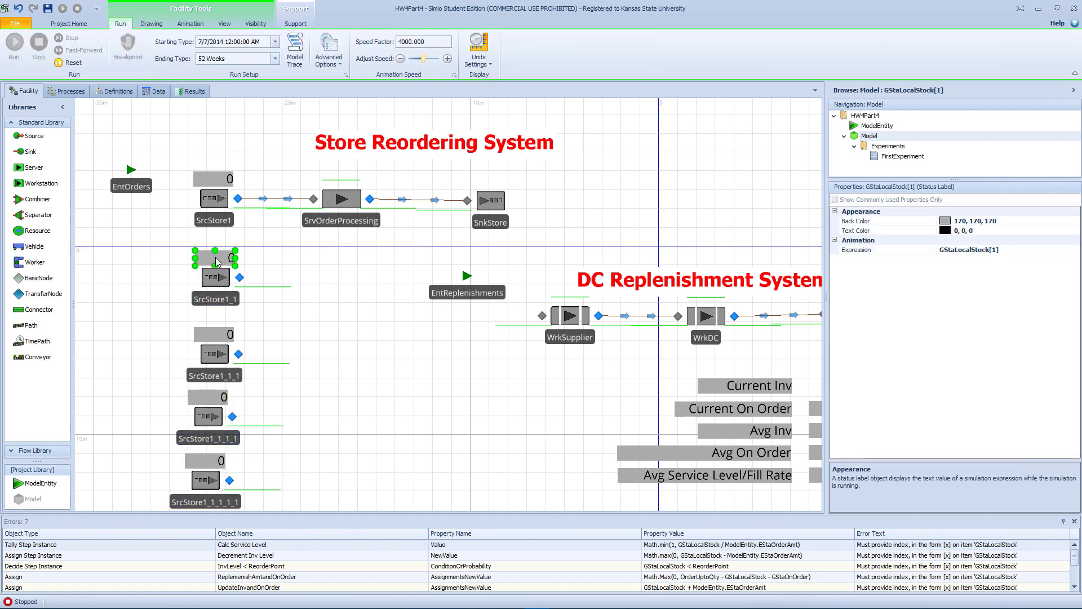
{"action": "left_click", "coordinate": [213, 282]}
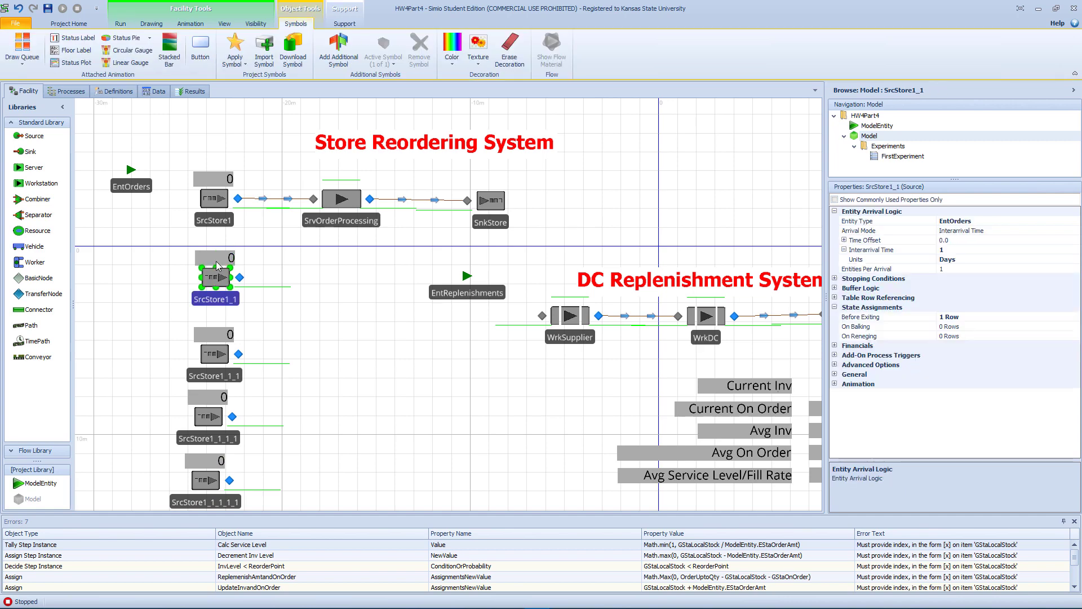
{"action": "left_click", "coordinate": [216, 260], "text": "ctrl"}
{"action": "left_click_drag", "start_coordinate": [218, 278], "coordinate": [217, 267]}
Step: Rename the source beneath SrcStore1 to SrcStore2 and set its status label's expression to GStaLocalStock[2]
{"action": "left_click", "coordinate": [214, 279]}
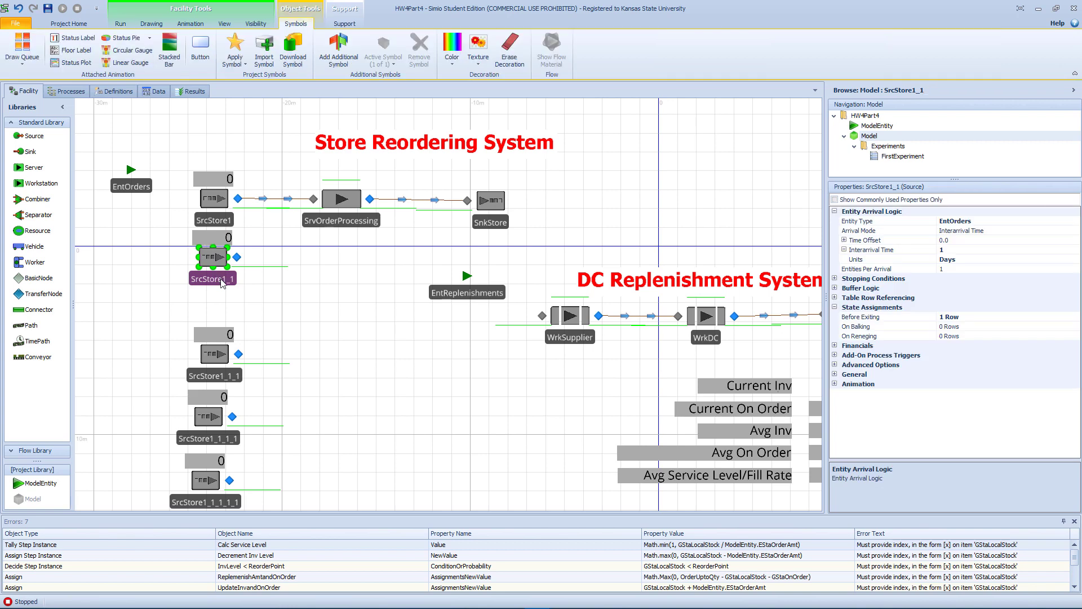
{"action": "left_click", "coordinate": [224, 281]}
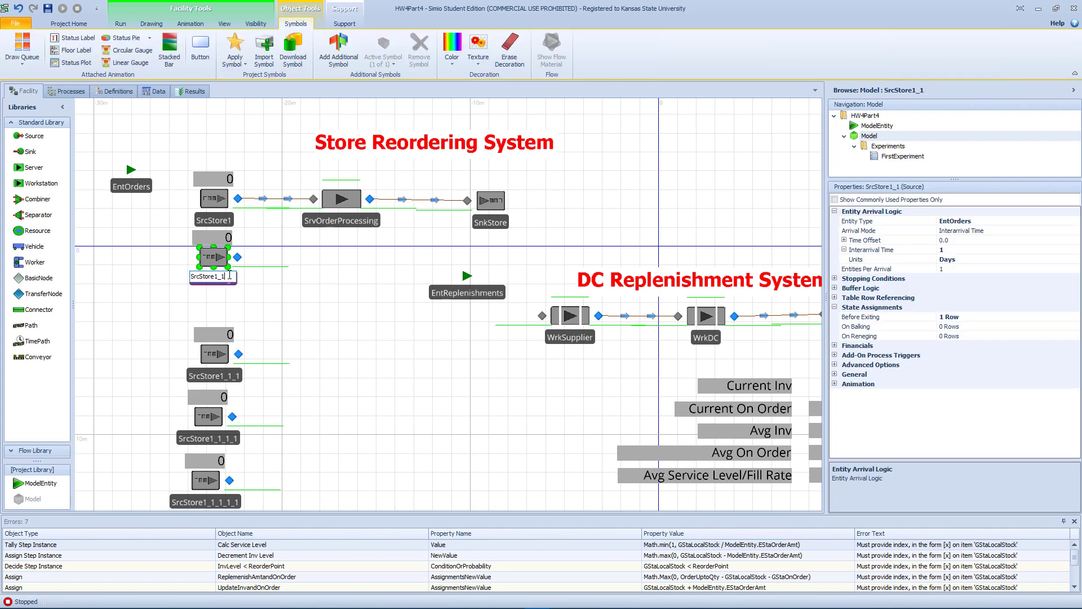
{"action": "left_click_drag", "start_coordinate": [225, 276], "coordinate": [218, 275]}
{"action": "type", "text": "2"}
{"action": "left_click", "coordinate": [201, 238]}
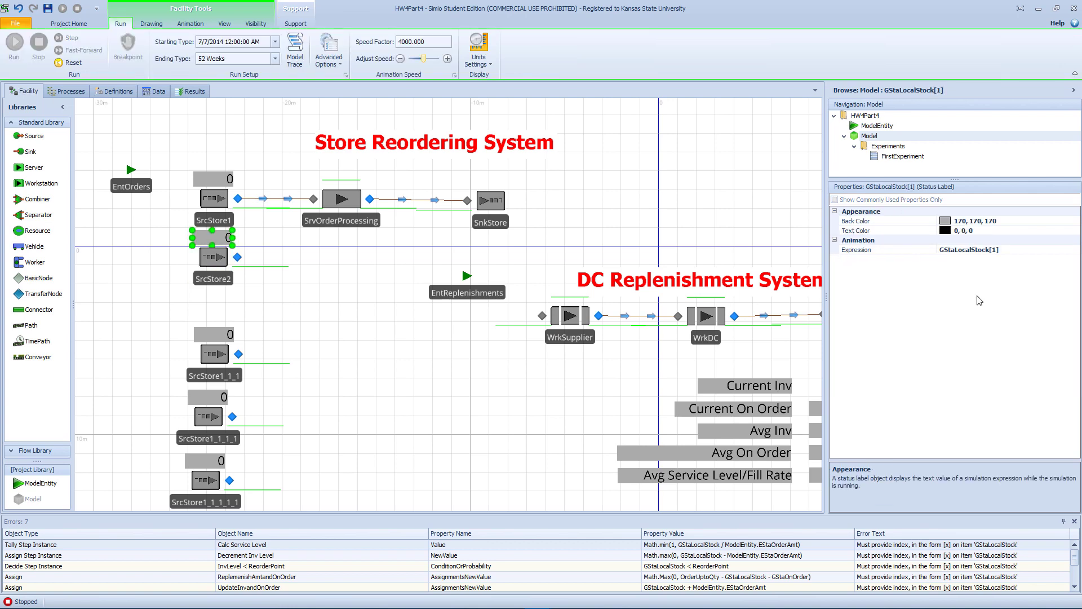
{"action": "left_click", "coordinate": [996, 251]}
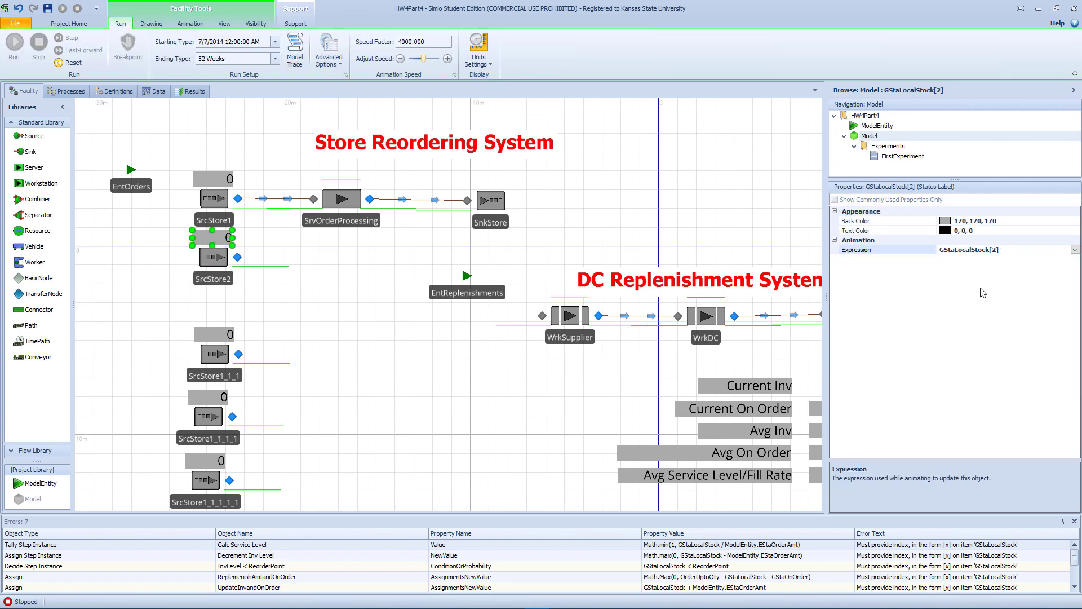
Step: Move the next copied source and its status label up to sit directly beneath SrcStore2
{"action": "left_click", "coordinate": [210, 364]}
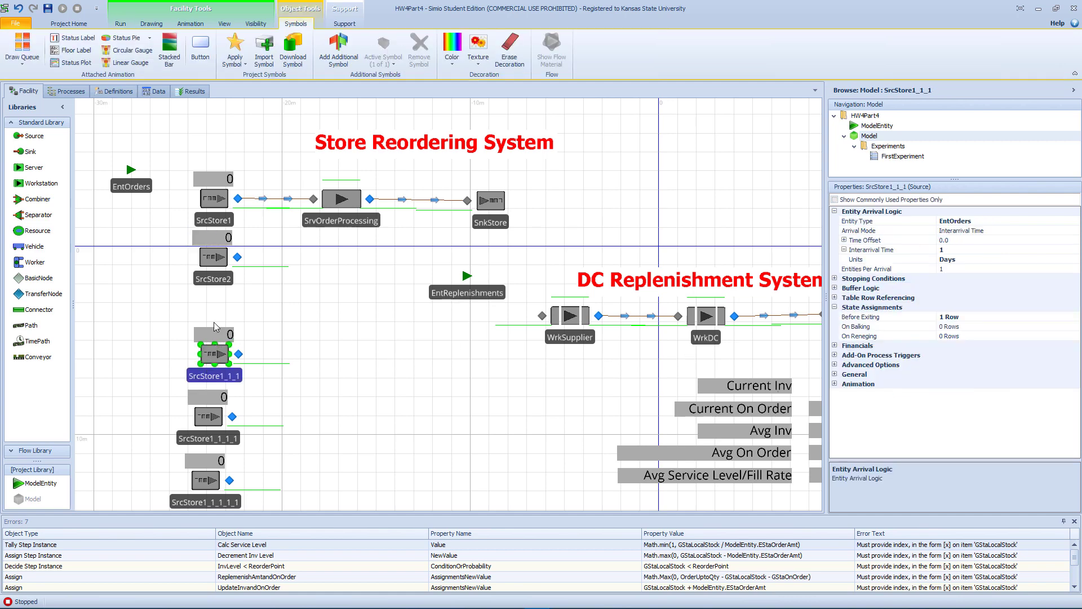
{"action": "left_click", "coordinate": [215, 338], "text": "ctrl"}
{"action": "left_click_drag", "start_coordinate": [212, 367], "coordinate": [212, 330]}
Step: Rename the source beneath SrcStore2 to SrcStore3 and set its status label's expression to GStaLocalStock[3]
{"action": "left_click", "coordinate": [218, 341]}
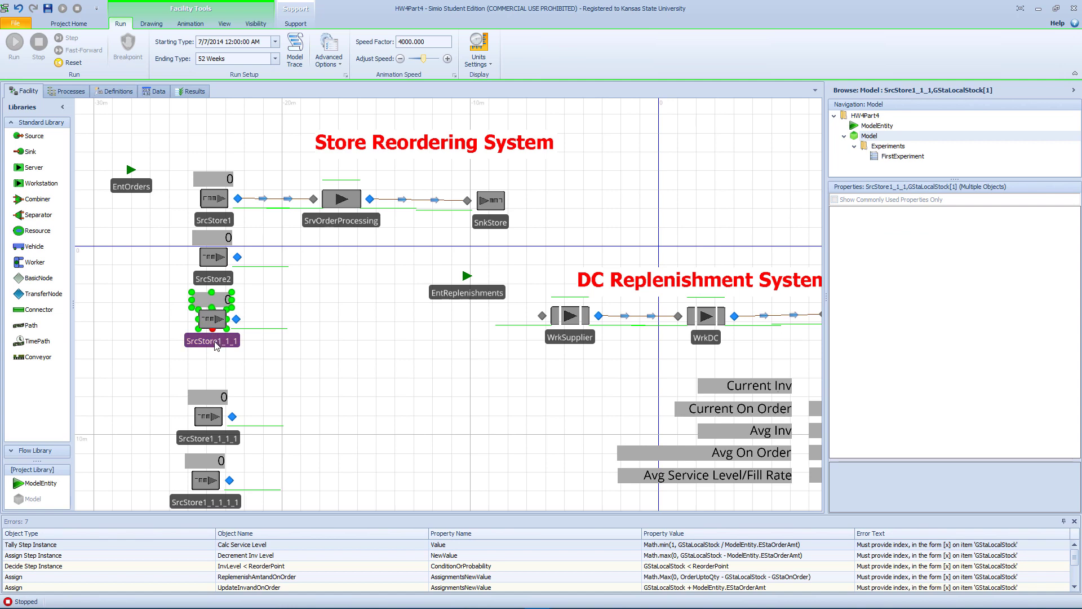
{"action": "left_click_drag", "start_coordinate": [233, 338], "coordinate": [212, 338]}
{"action": "type", "text": "3"}
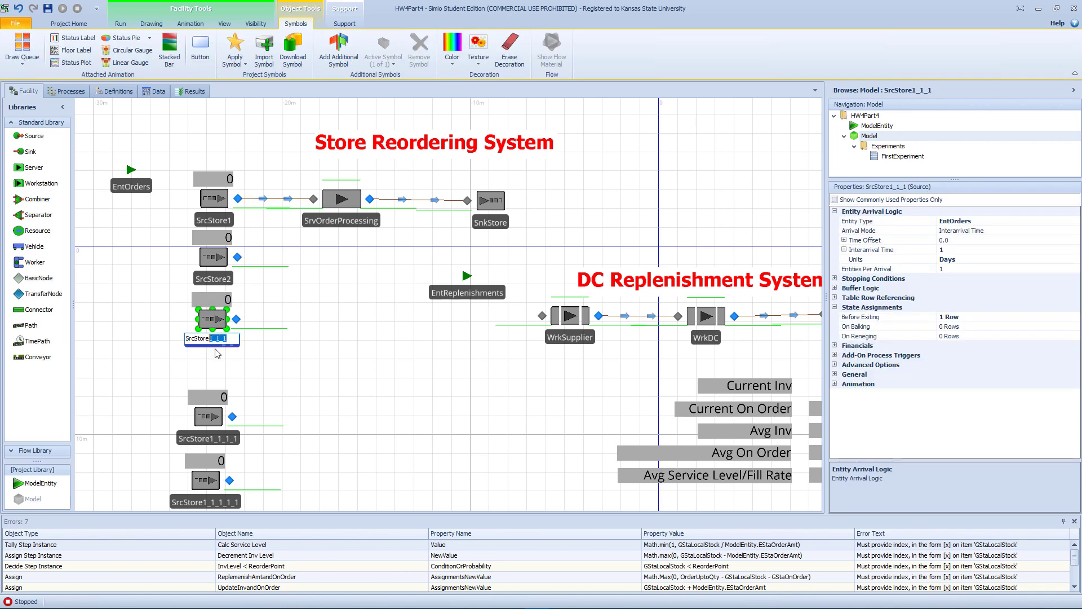
{"action": "key", "text": "Return"}
{"action": "left_click", "coordinate": [212, 299]}
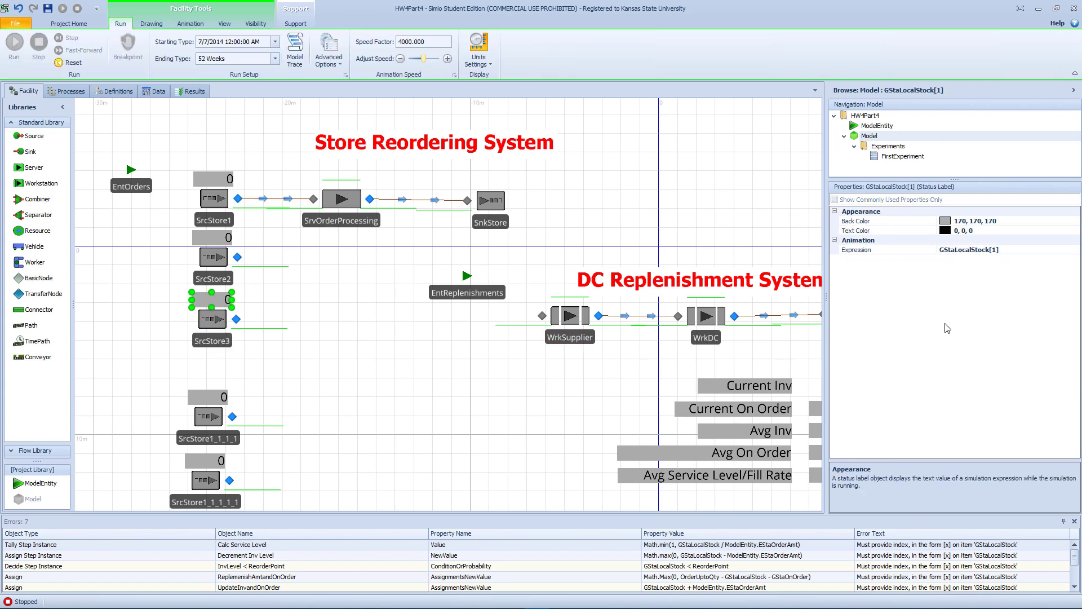
{"action": "left_click", "coordinate": [996, 253]}
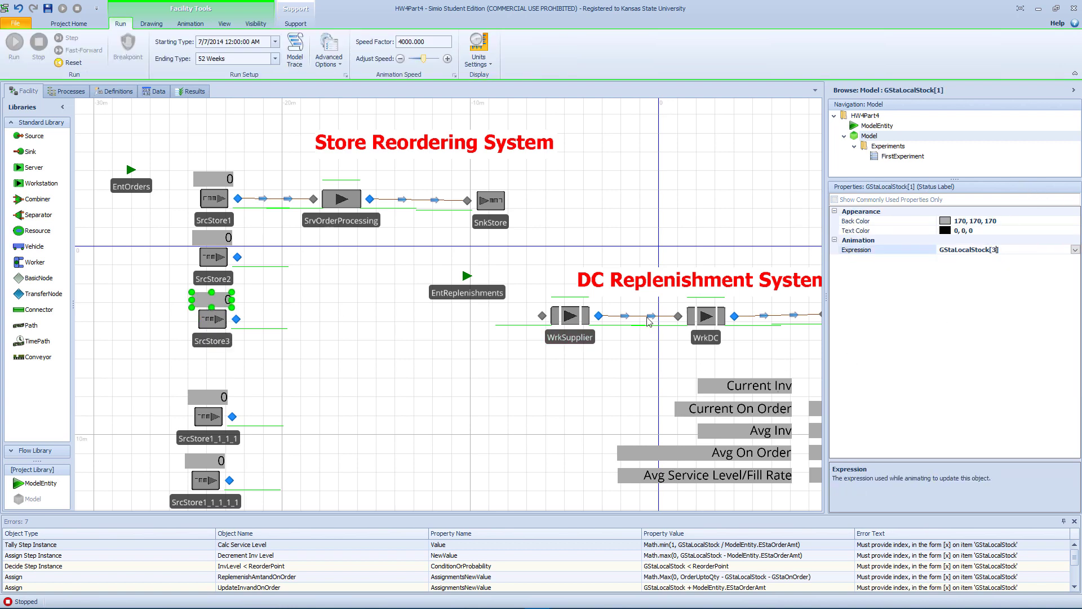
Step: Move the fourth store's source and its status label up to sit directly beneath SrcStore3
{"action": "left_click", "coordinate": [220, 408]}
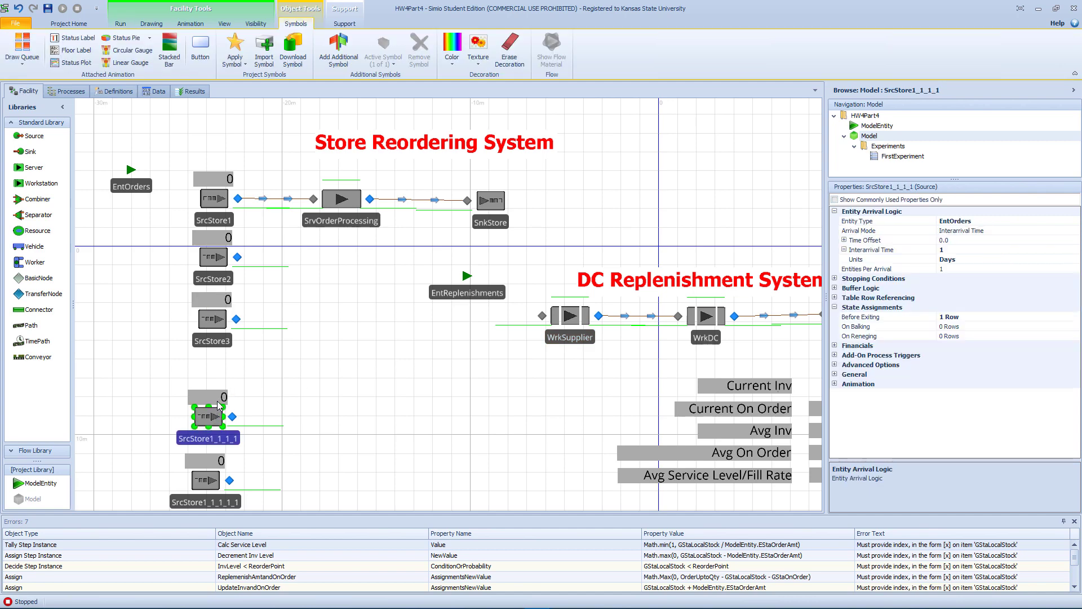
{"action": "left_click", "coordinate": [219, 401], "text": "ctrl"}
{"action": "left_click_drag", "start_coordinate": [214, 417], "coordinate": [220, 372]}
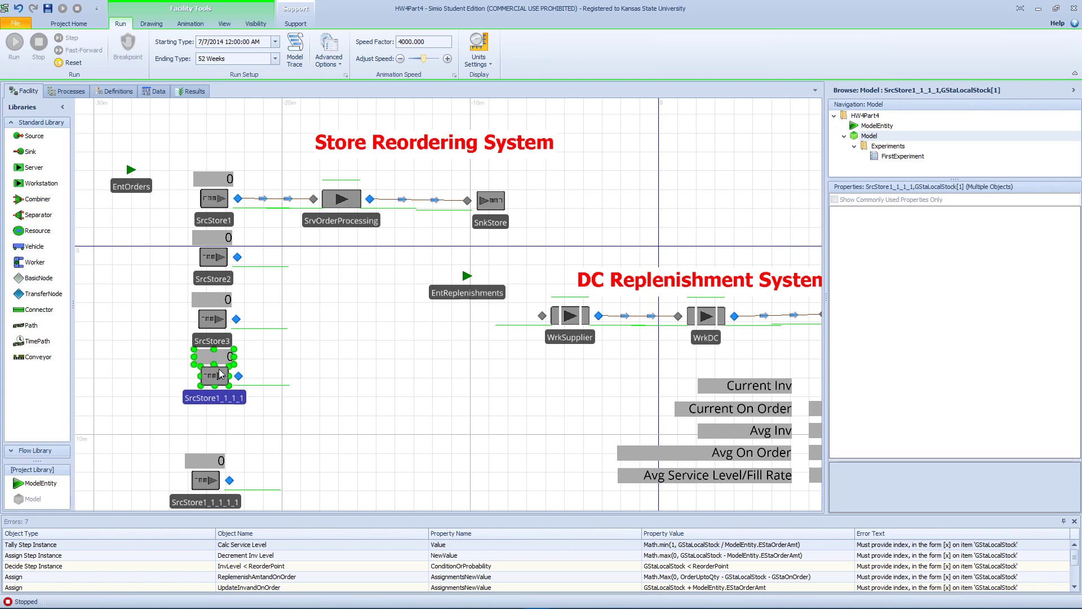
Step: Rename the copied source directly beneath SrcStore3 to SrcStore4
{"action": "left_click", "coordinate": [231, 398]}
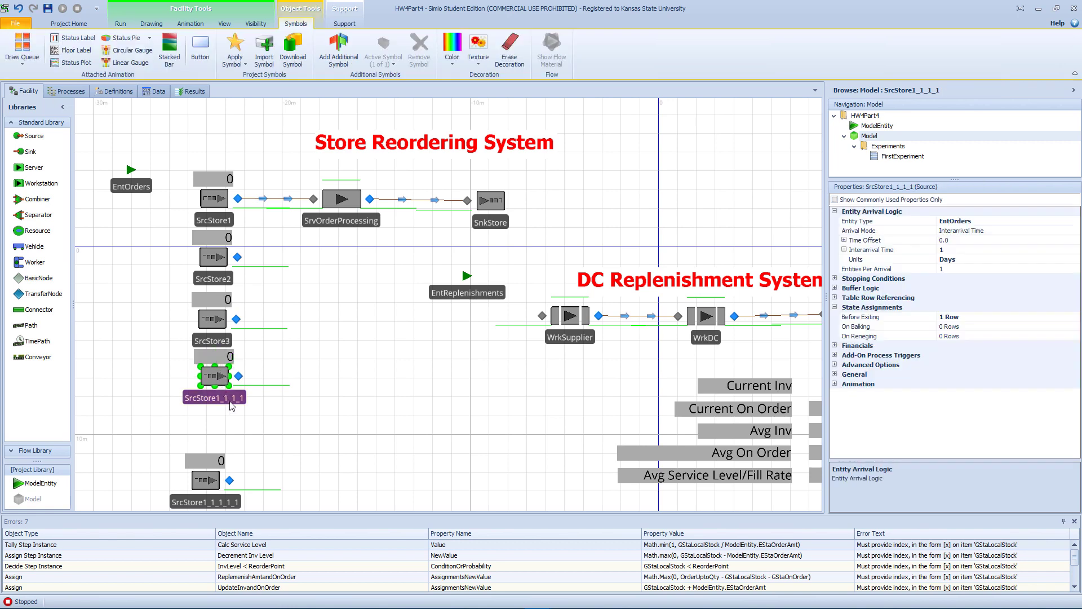
{"action": "left_click", "coordinate": [237, 396]}
{"action": "left_click_drag", "start_coordinate": [236, 397], "coordinate": [212, 402]}
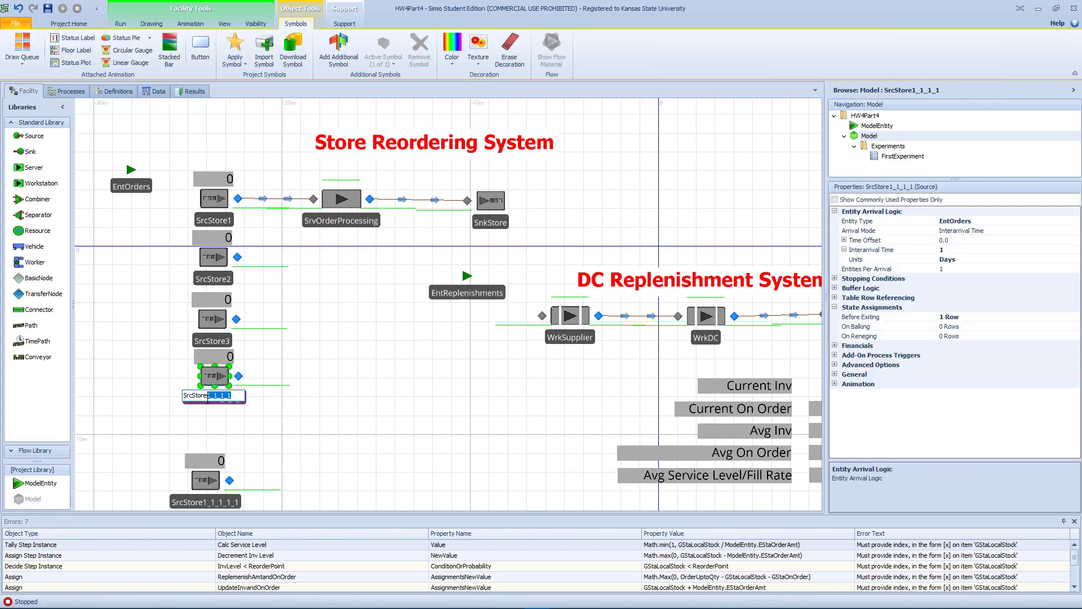
{"action": "type", "text": "4"}
{"action": "left_click", "coordinate": [224, 445]}
Step: Move the last copied source and its status label up to sit directly beneath SrcStore4
{"action": "left_click", "coordinate": [214, 481]}
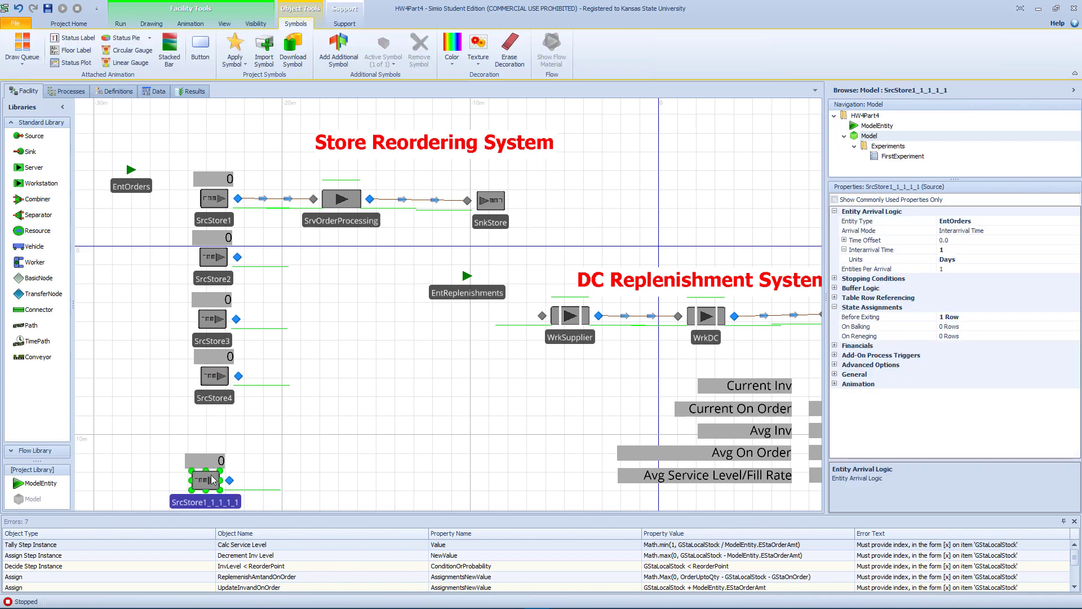
{"action": "left_click", "coordinate": [213, 463]}
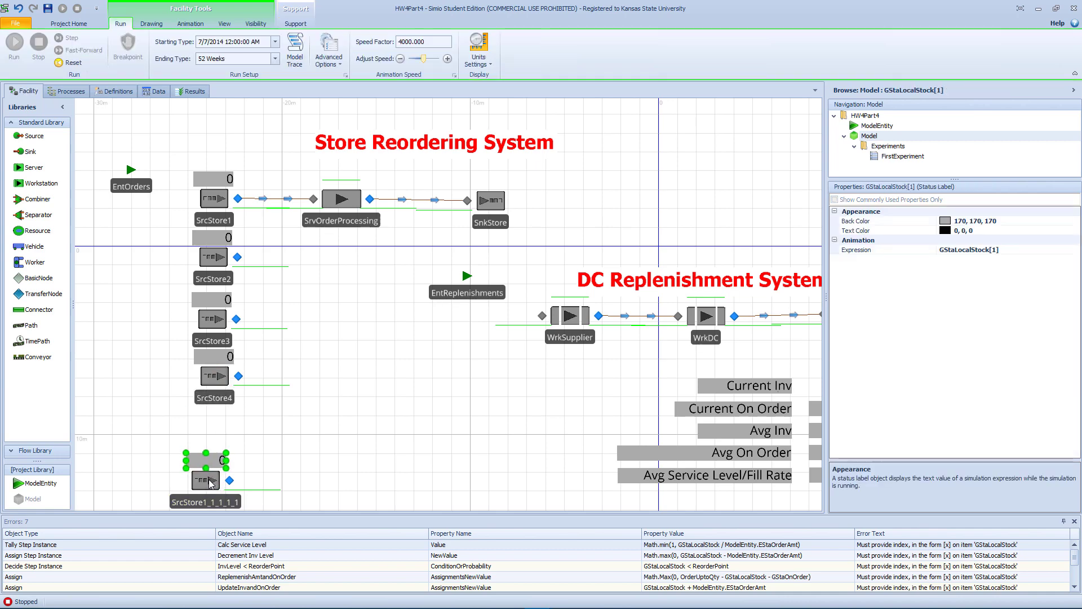
{"action": "left_click", "coordinate": [210, 483], "text": "ctrl"}
{"action": "left_click_drag", "start_coordinate": [210, 483], "coordinate": [218, 444]}
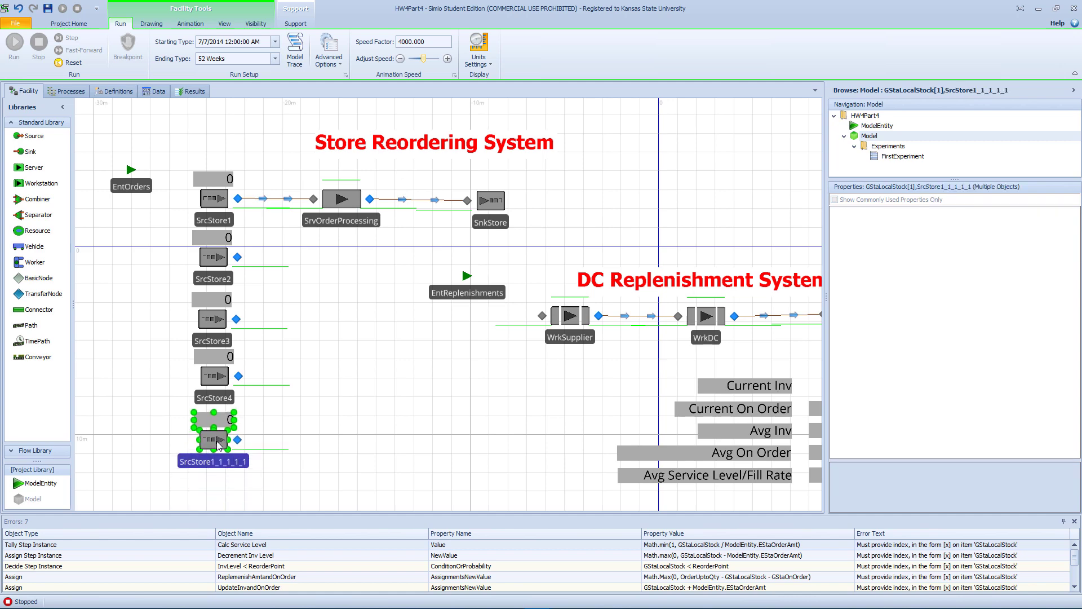
Step: Rename the source beneath SrcStore4 to SrcStore5 and set its status label's expression to GStaLocalStock[5]
{"action": "left_click", "coordinate": [215, 458]}
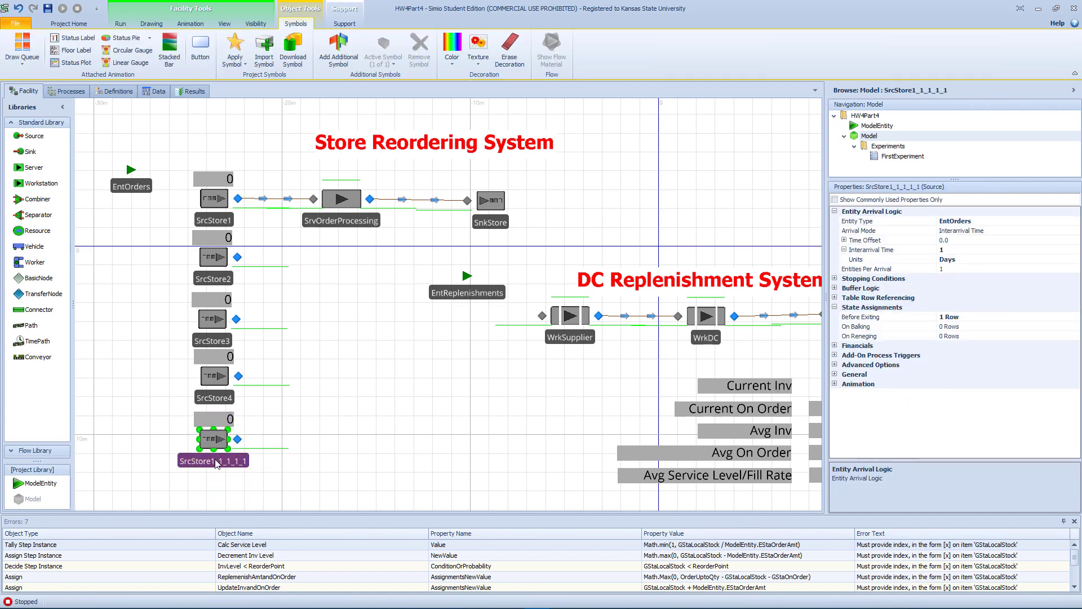
{"action": "left_click", "coordinate": [213, 459]}
{"action": "left_click_drag", "start_coordinate": [202, 458], "coordinate": [246, 458]}
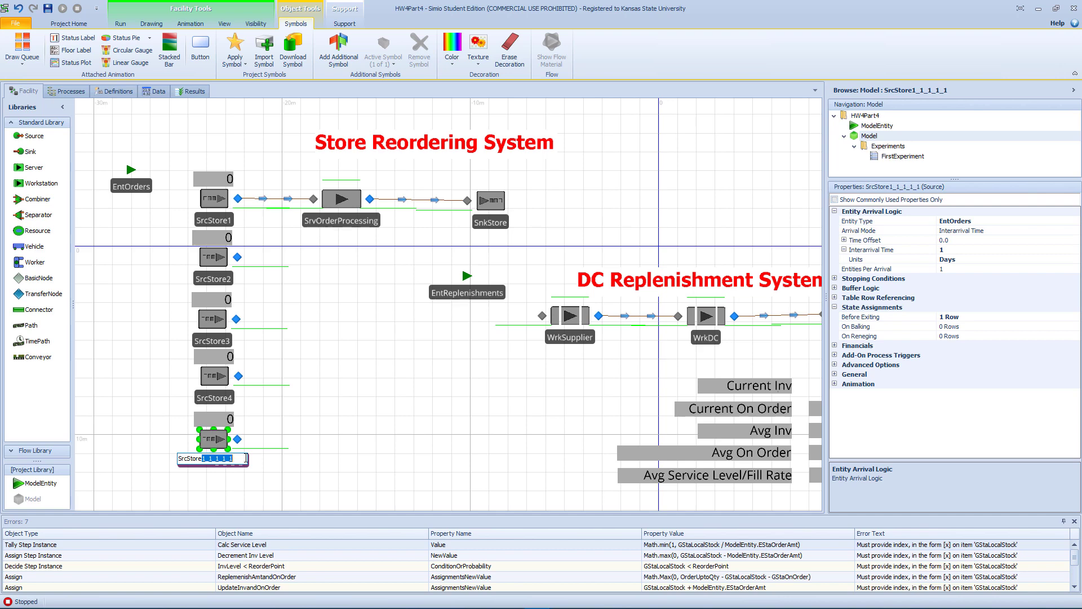
{"action": "type", "text": "5"}
{"action": "left_click", "coordinate": [225, 420]}
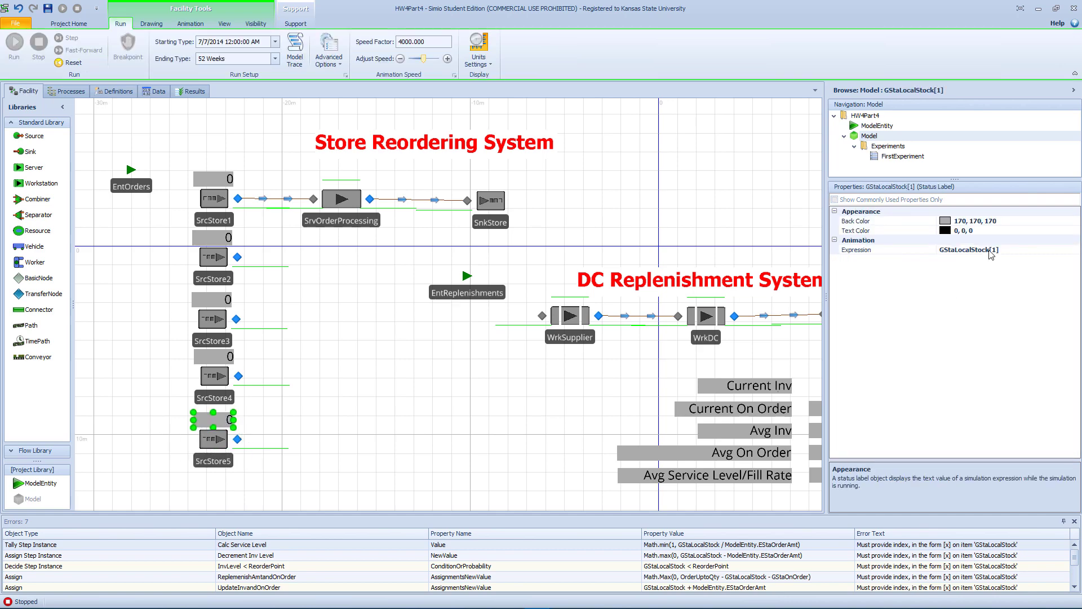
{"action": "left_click", "coordinate": [995, 251]}
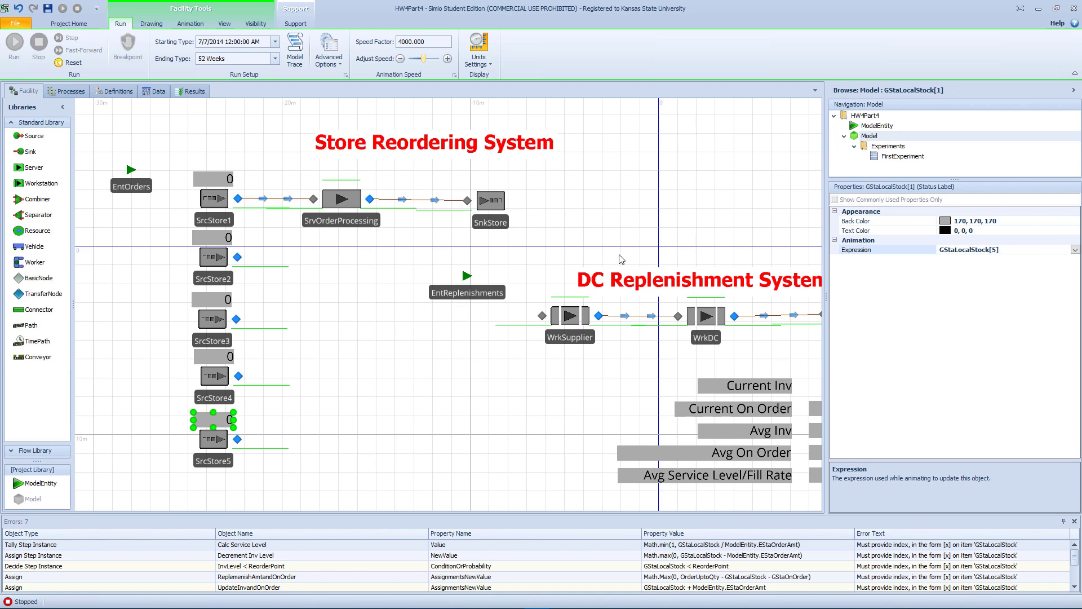
Step: Set the expression of SrcStore4's status label to GStaLocalStock[4] and check the expression of SrcStore3's label
{"action": "left_click", "coordinate": [219, 345]}
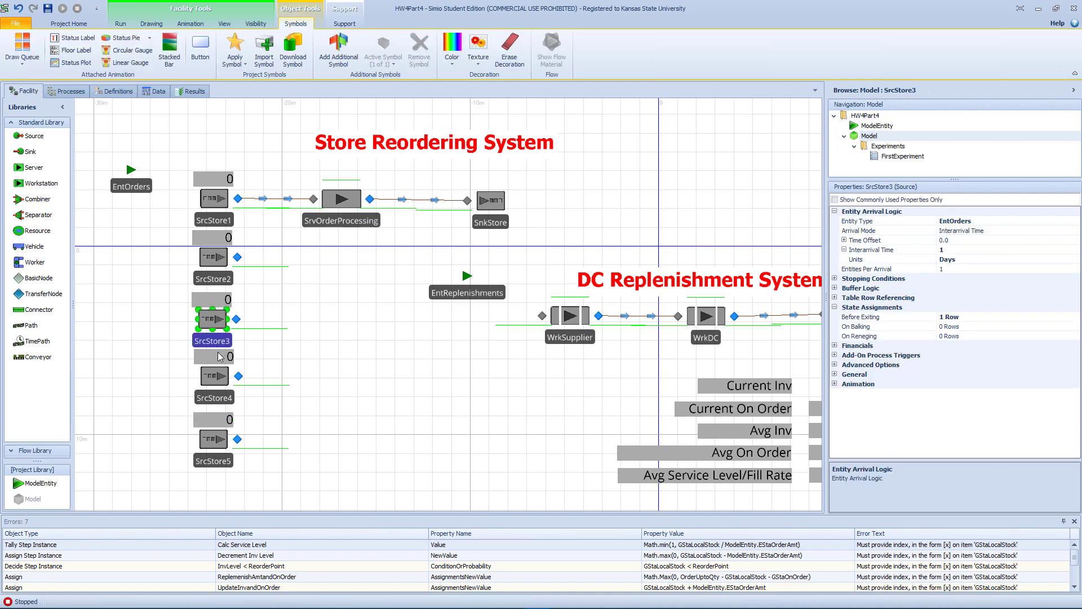
{"action": "left_click", "coordinate": [219, 356]}
{"action": "left_click", "coordinate": [995, 251]}
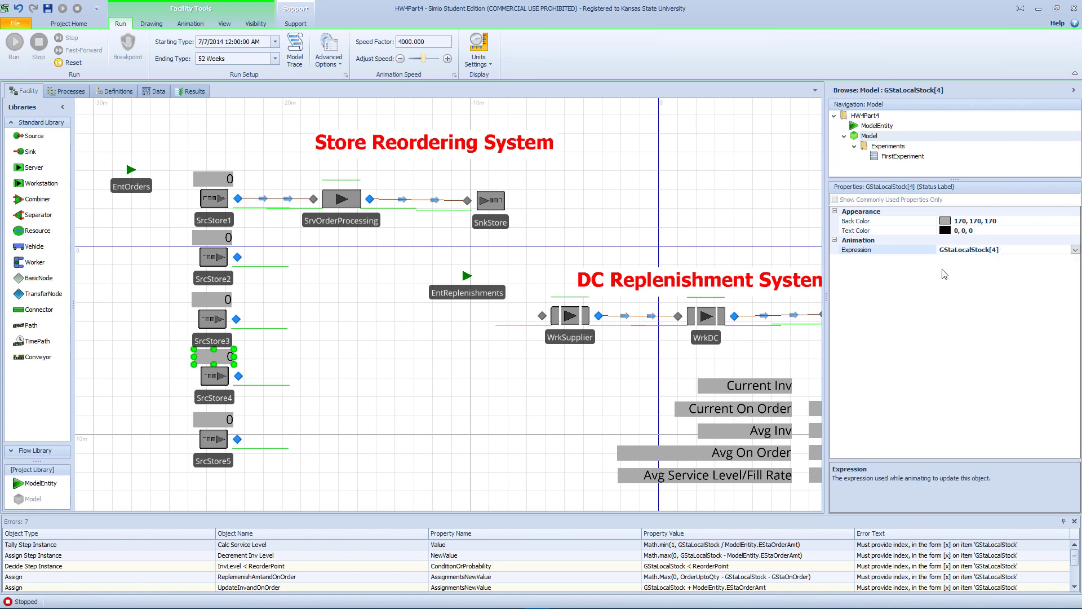
{"action": "left_click", "coordinate": [198, 297]}
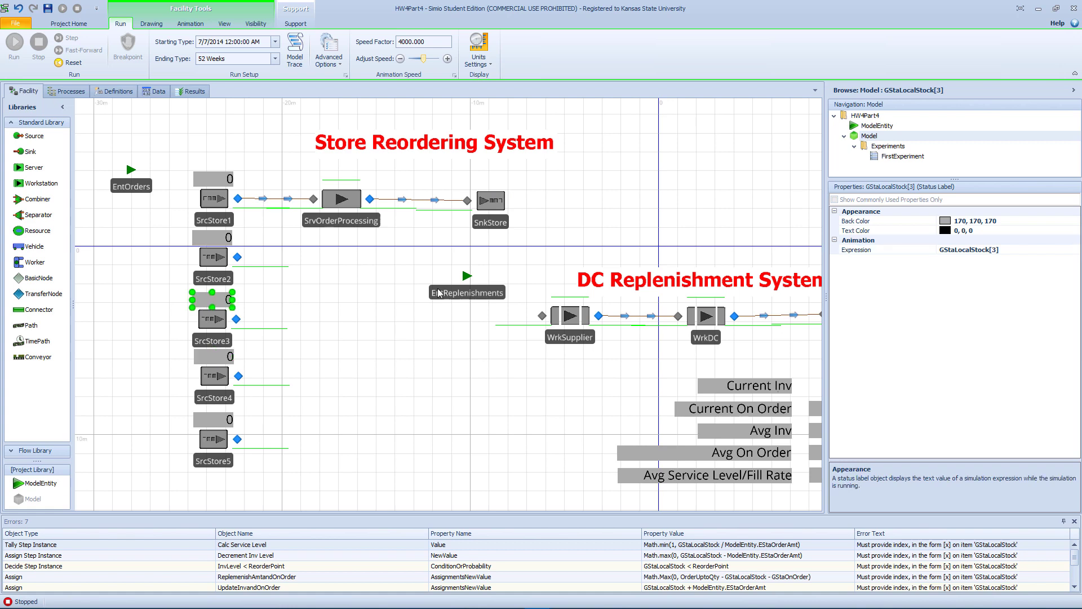
{"action": "left_click", "coordinate": [273, 348]}
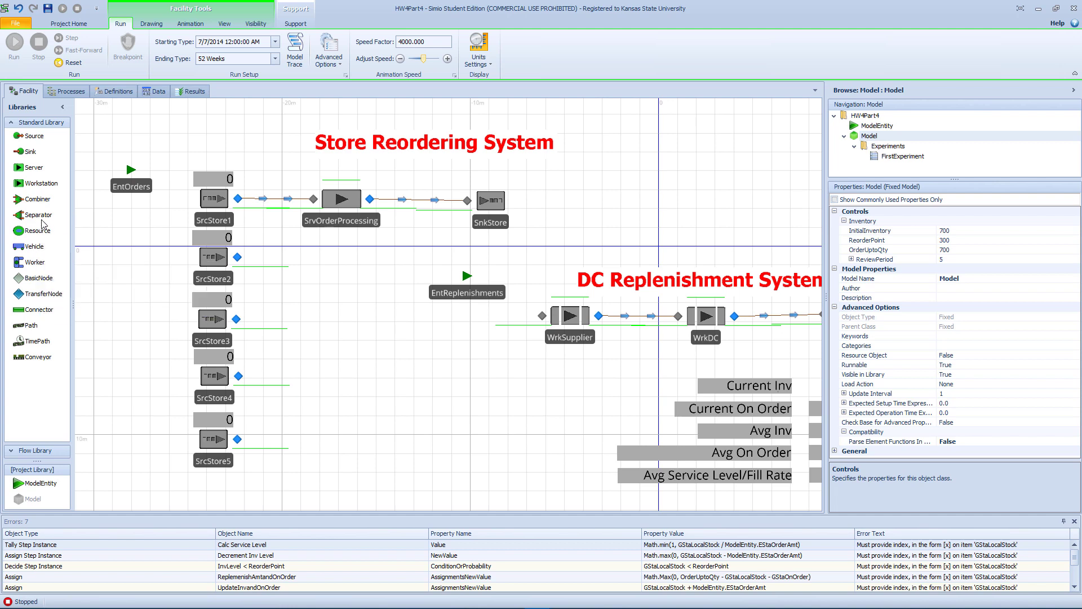
Step: Link the output nodes of SrcStore2, SrcStore3, SrcStore4 and SrcStore5 to the input node of SrvOrderProcessing with Connectors
{"action": "left_click", "coordinate": [52, 314]}
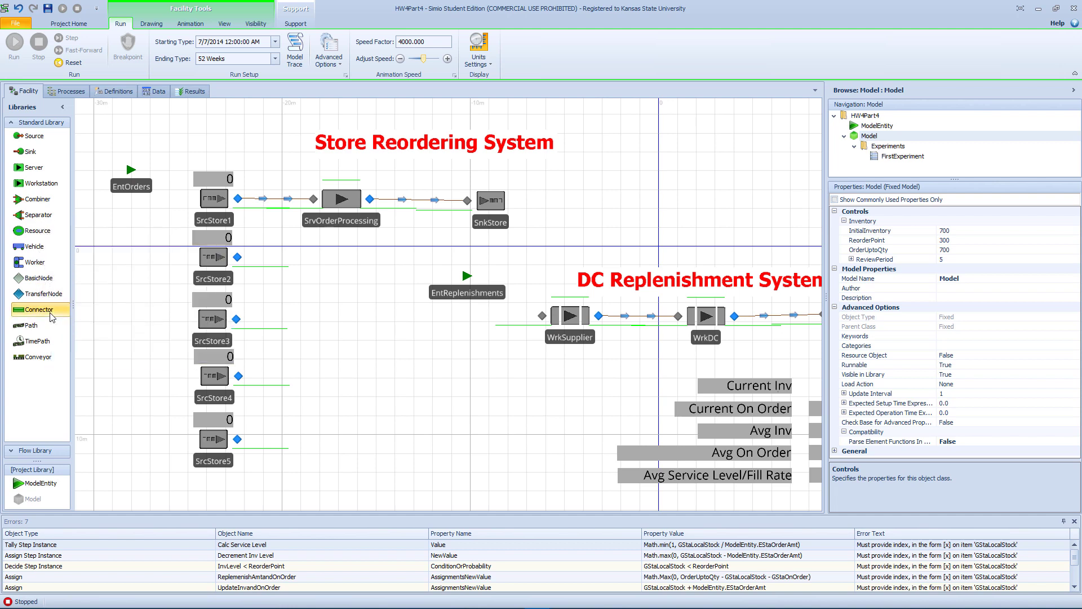
{"action": "left_click", "coordinate": [236, 258]}
{"action": "left_click", "coordinate": [313, 200]}
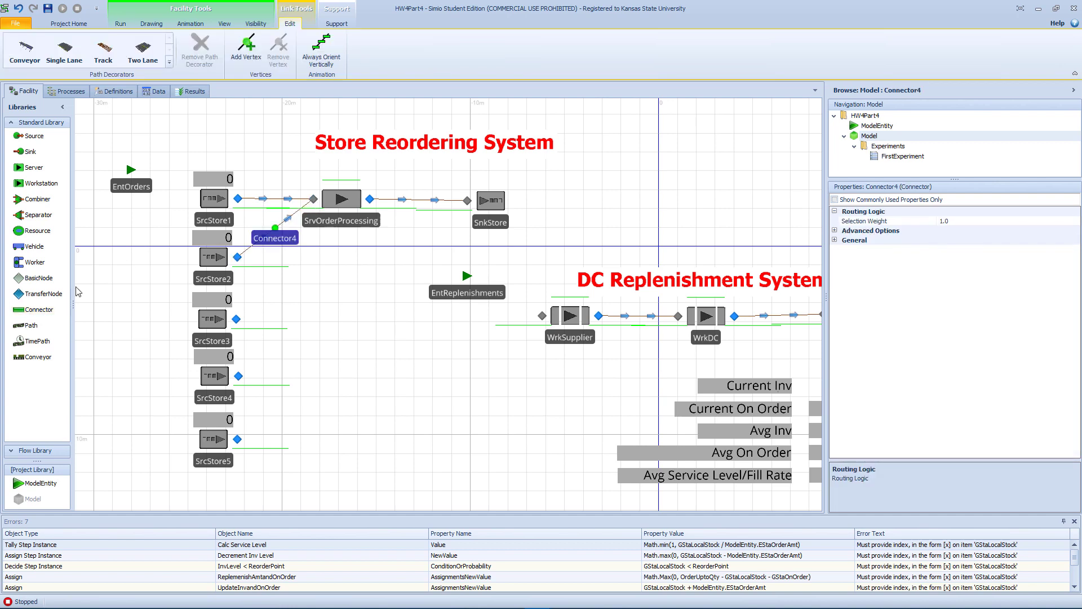
{"action": "left_click", "coordinate": [48, 316]}
{"action": "left_click", "coordinate": [236, 319]}
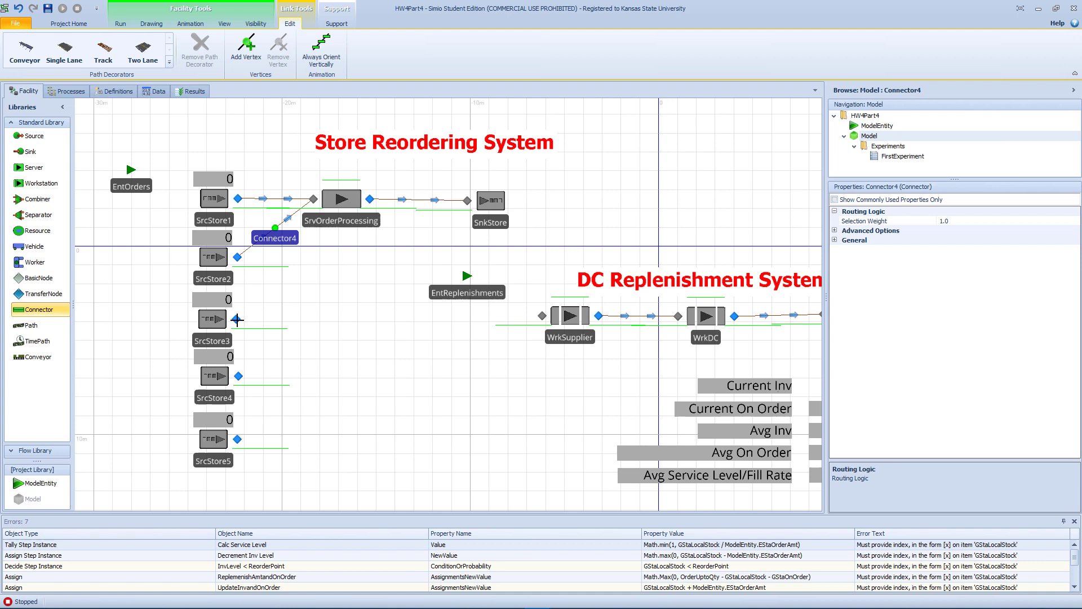
{"action": "left_click", "coordinate": [313, 199]}
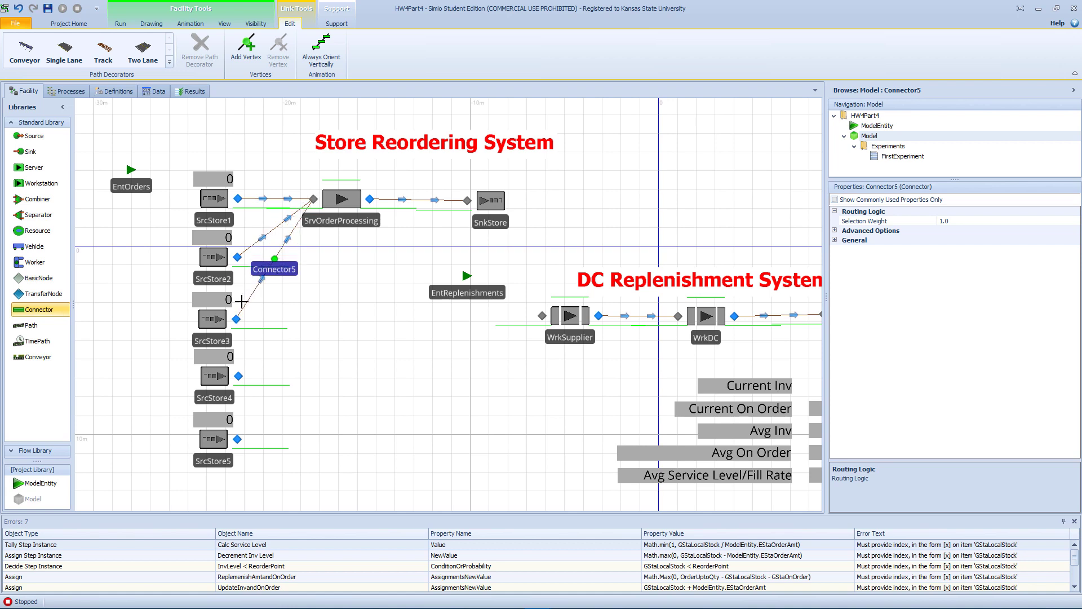
{"action": "left_click", "coordinate": [237, 376]}
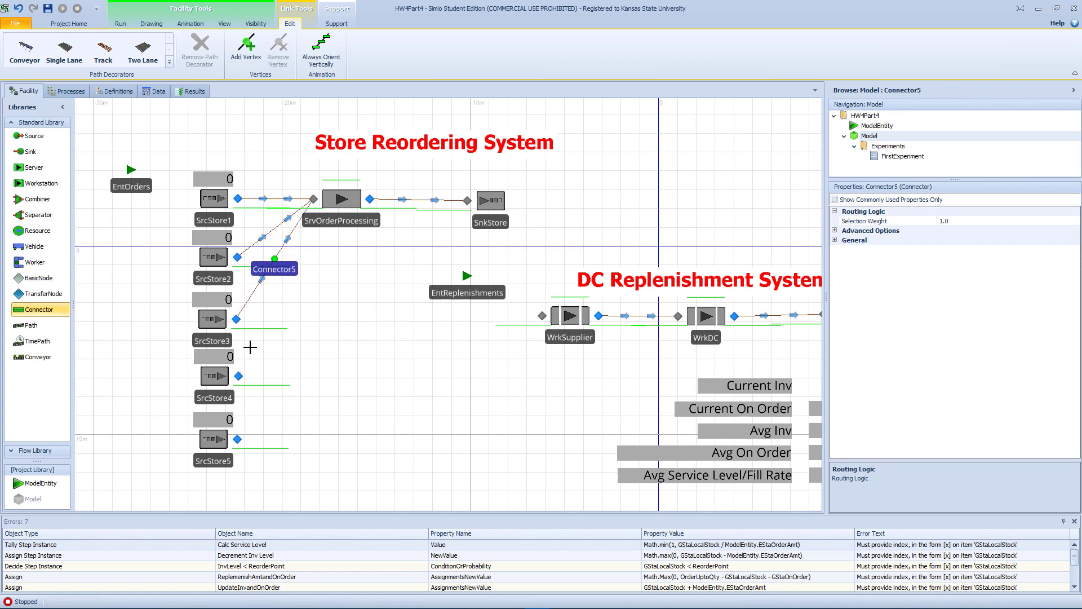
{"action": "left_click", "coordinate": [313, 199]}
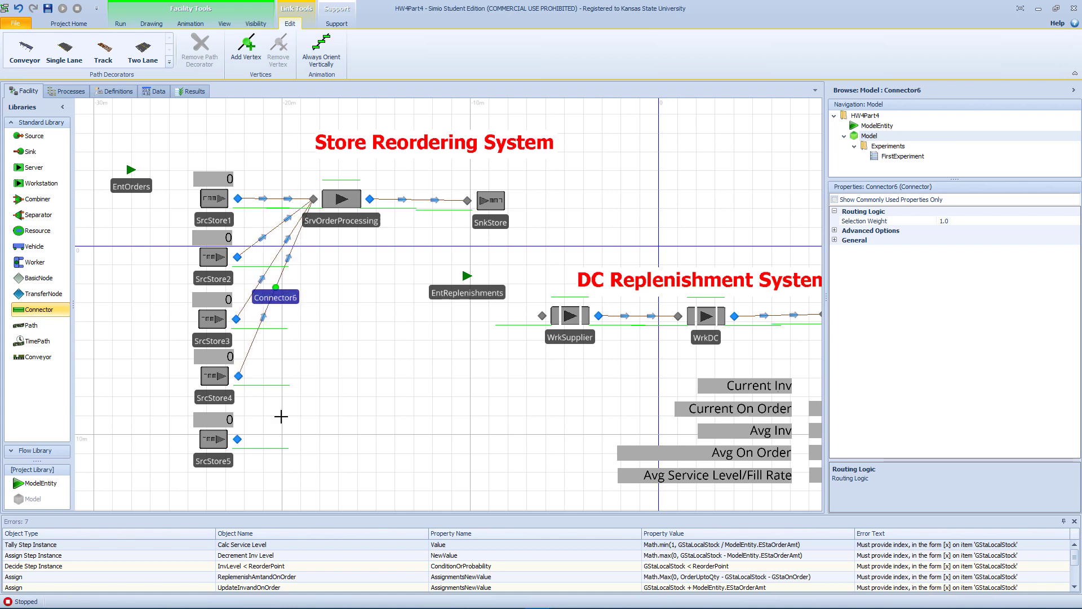
{"action": "left_click", "coordinate": [237, 438]}
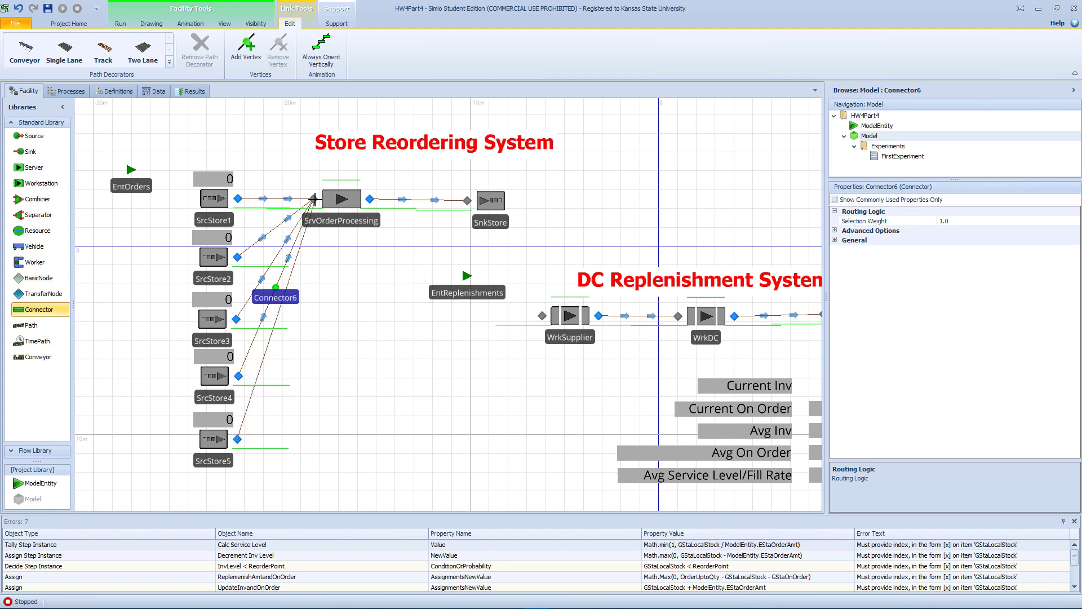
{"action": "left_click", "coordinate": [313, 199]}
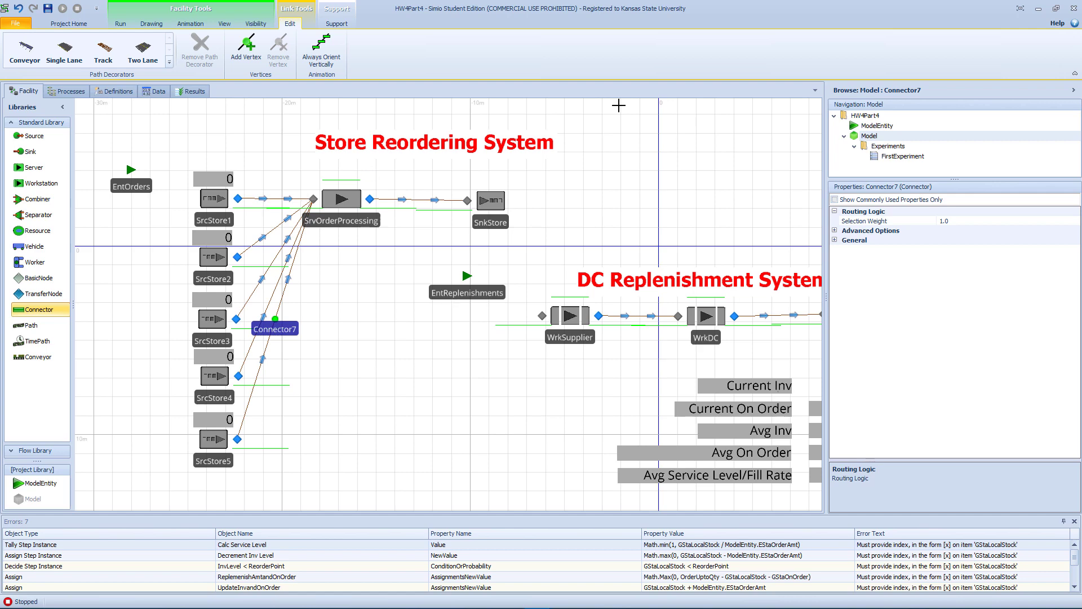
{"action": "left_click_drag", "start_coordinate": [618, 104], "coordinate": [79, 209]}
{"action": "left_click", "coordinate": [544, 367]}
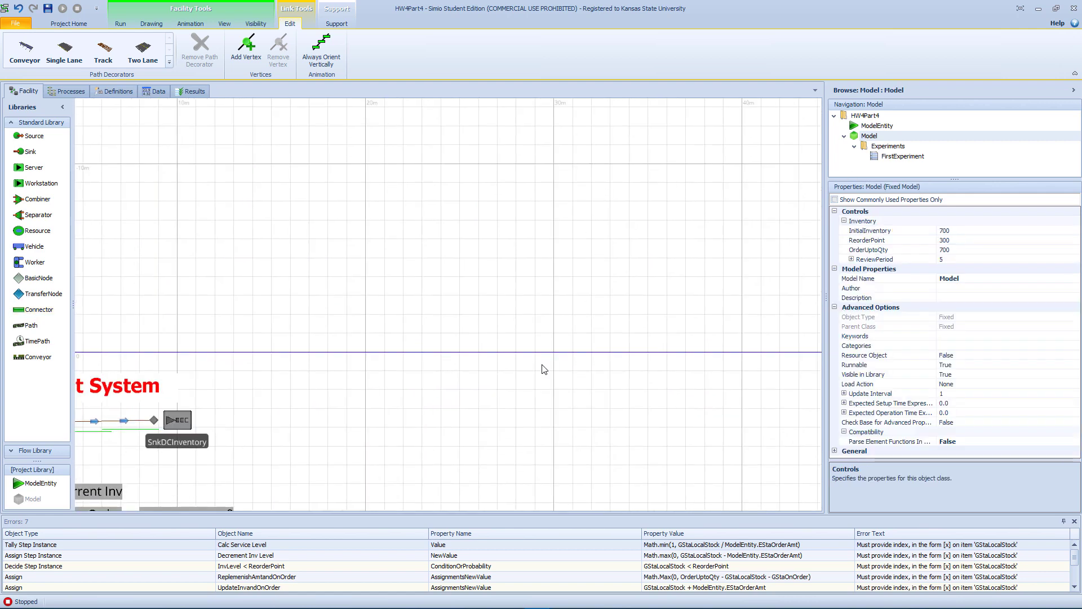
Step: Rename the WrkDC workstation in the DC Replenishment System to Wrk
{"action": "left_click_drag", "start_coordinate": [383, 365], "coordinate": [661, 169]}
{"action": "left_click_drag", "start_coordinate": [547, 250], "coordinate": [768, 254]}
{"action": "left_click_drag", "start_coordinate": [416, 139], "coordinate": [587, 252]}
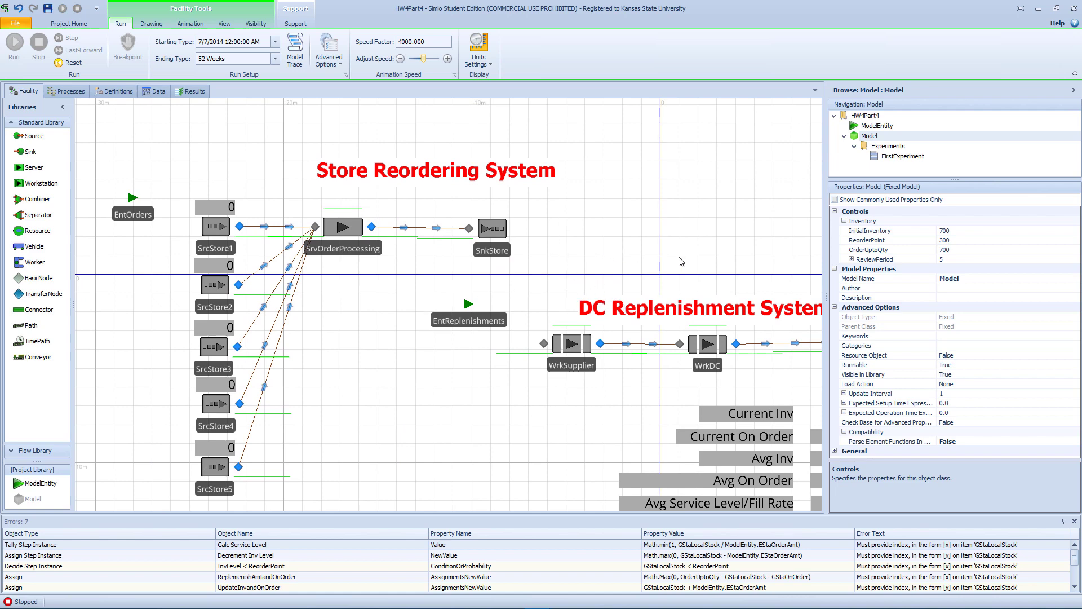
{"action": "left_click_drag", "start_coordinate": [701, 253], "coordinate": [451, 280]}
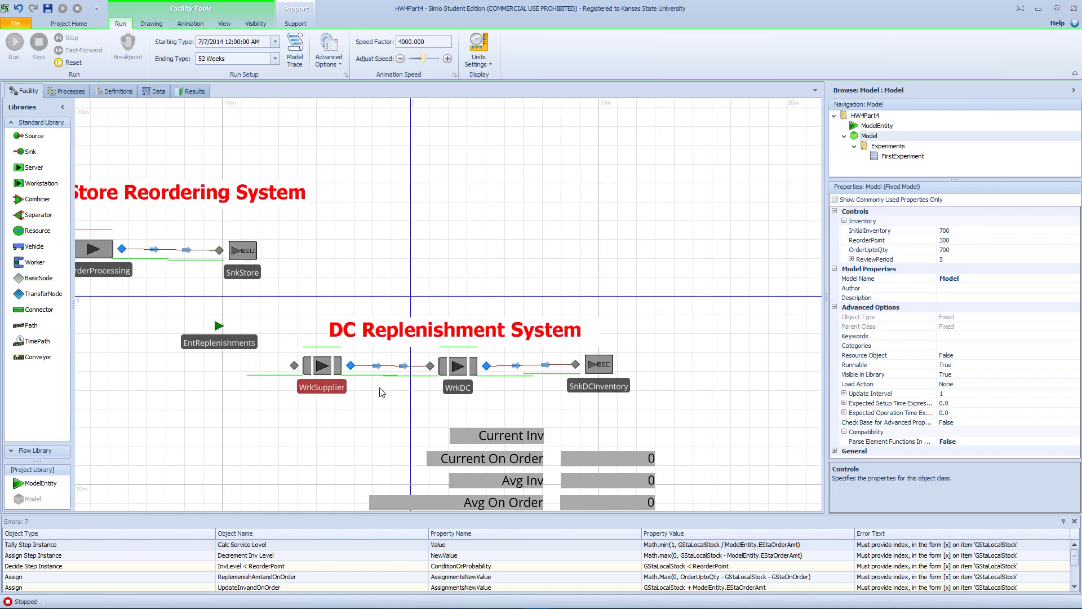
{"action": "left_click", "coordinate": [465, 394]}
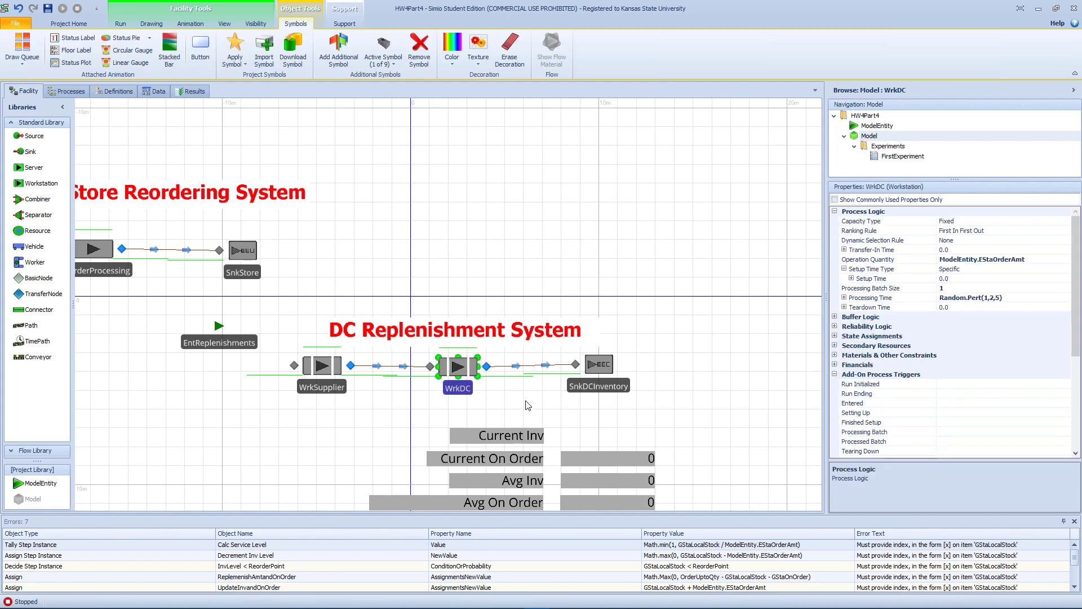
{"action": "left_click", "coordinate": [460, 389]}
{"action": "left_click", "coordinate": [408, 303]}
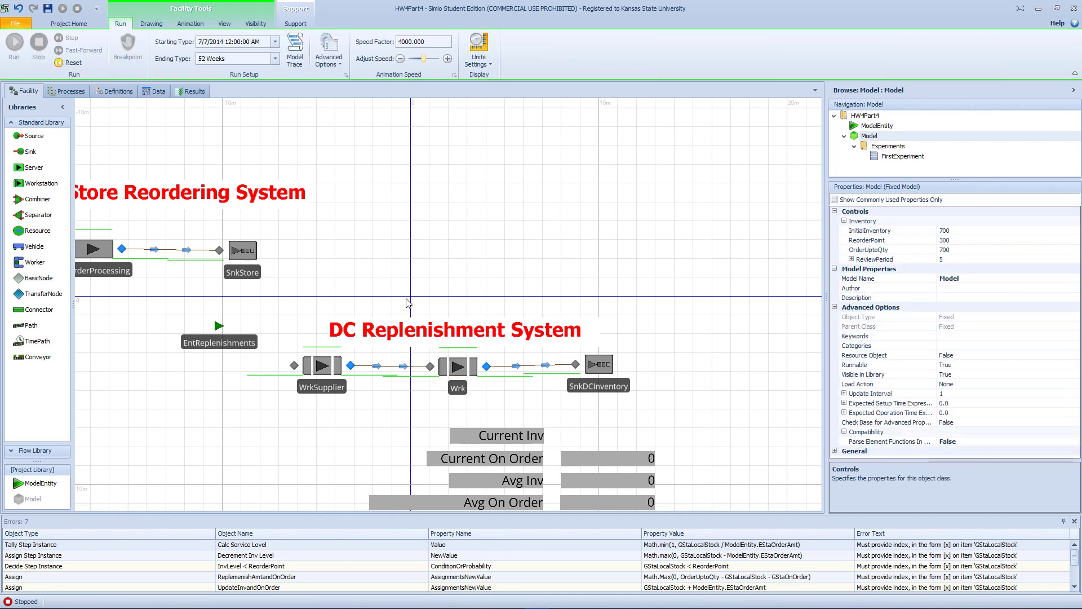
Step: Convert the Wrk workstation in the DC Replenishment System to the Server type
{"action": "left_click", "coordinate": [463, 394]}
{"action": "left_click", "coordinate": [462, 387]}
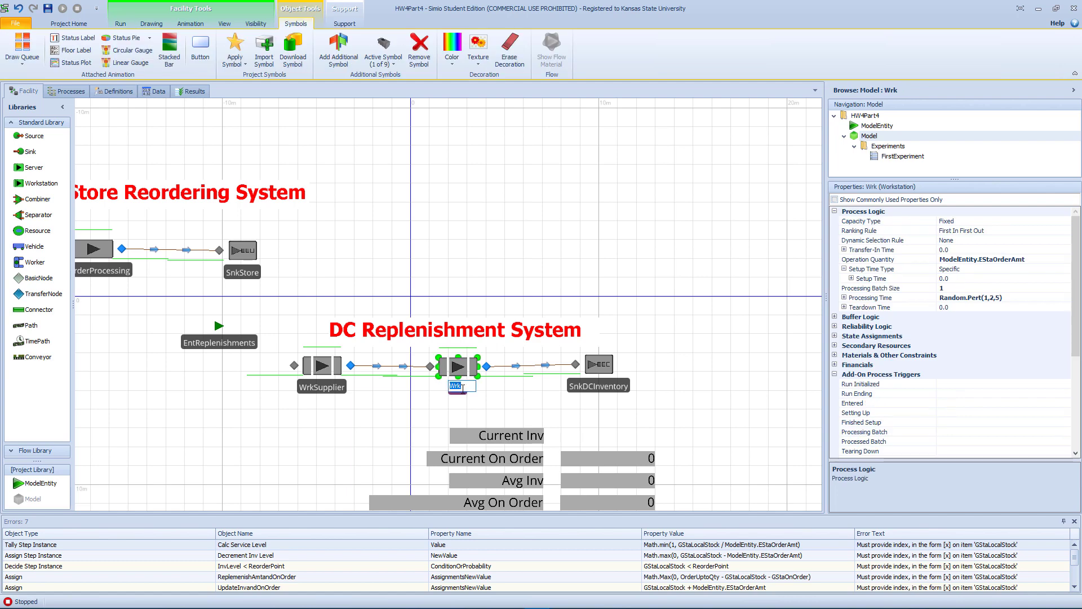
{"action": "right_click", "coordinate": [463, 372]}
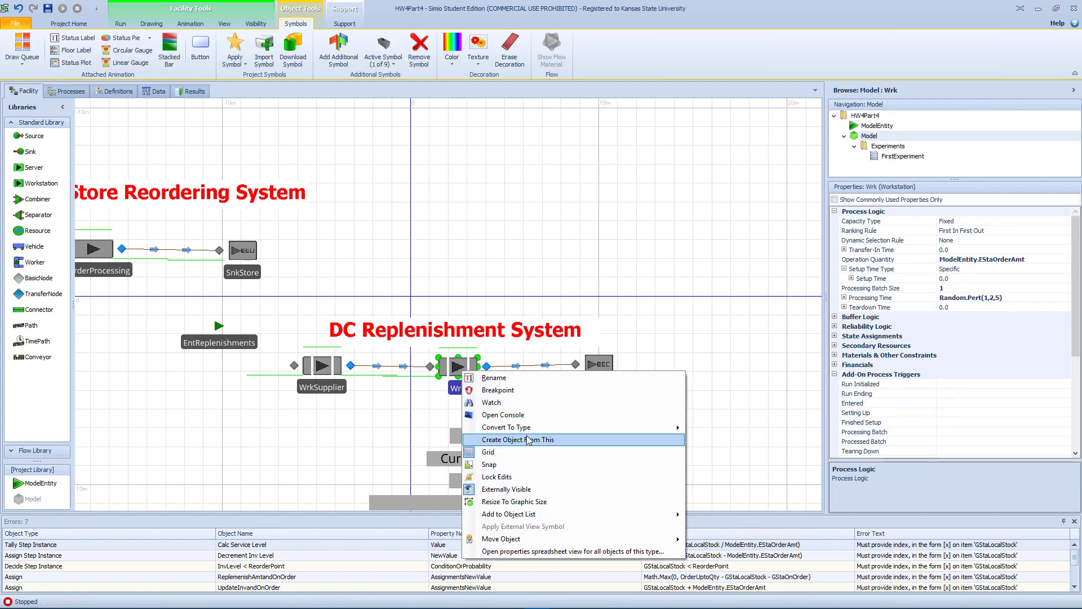
{"action": "mouse_move", "coordinate": [528, 434]}
{"action": "left_click", "coordinate": [703, 430]}
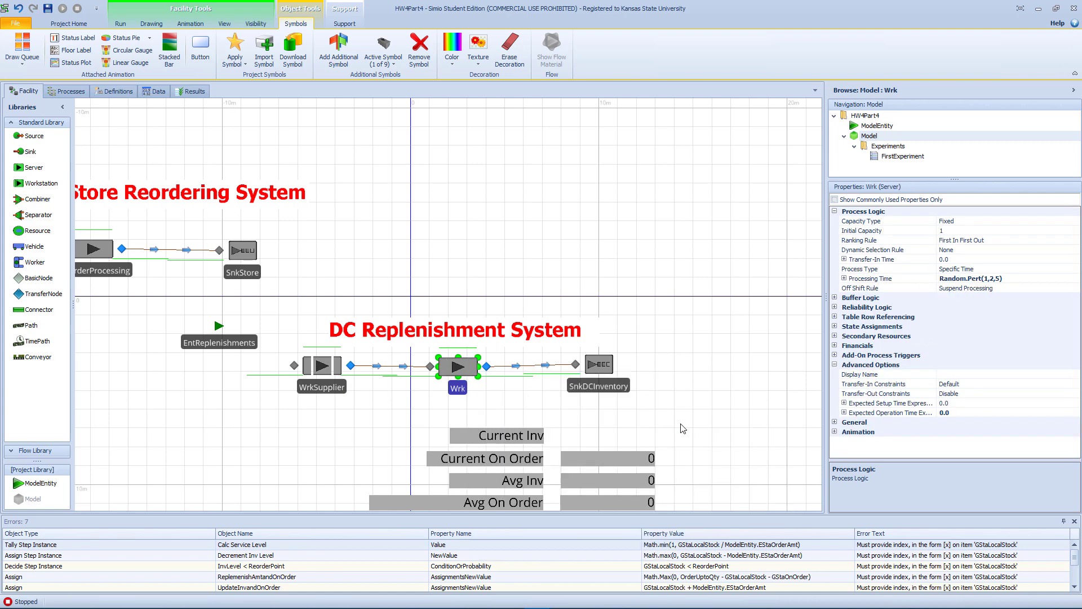
{"action": "left_click", "coordinate": [468, 388]}
Step: Convert the WrkSupplier workstation to the Server type
{"action": "left_click", "coordinate": [318, 387]}
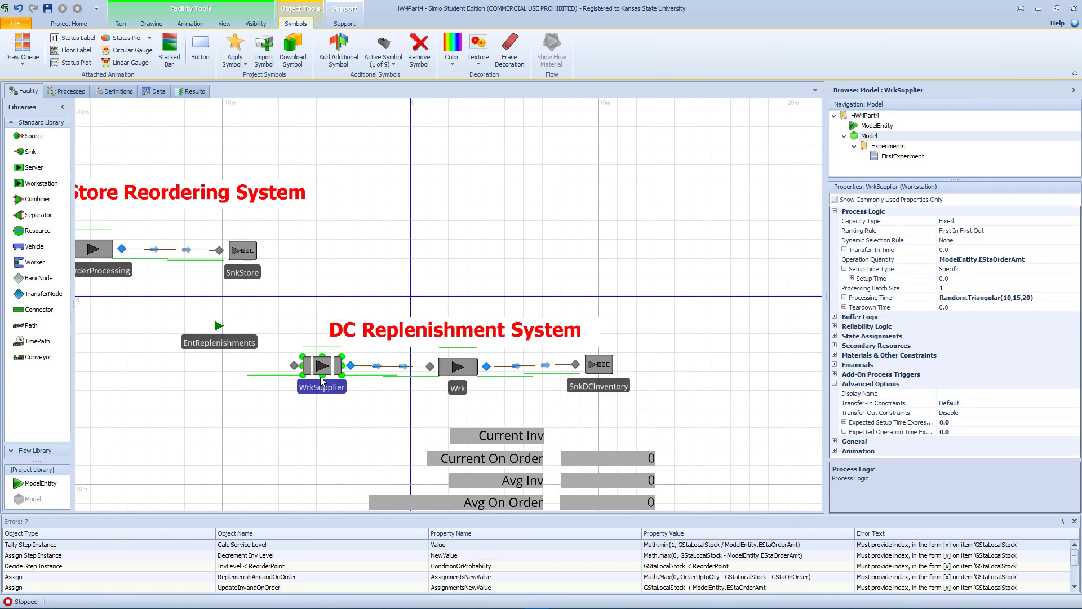
{"action": "right_click", "coordinate": [329, 371]}
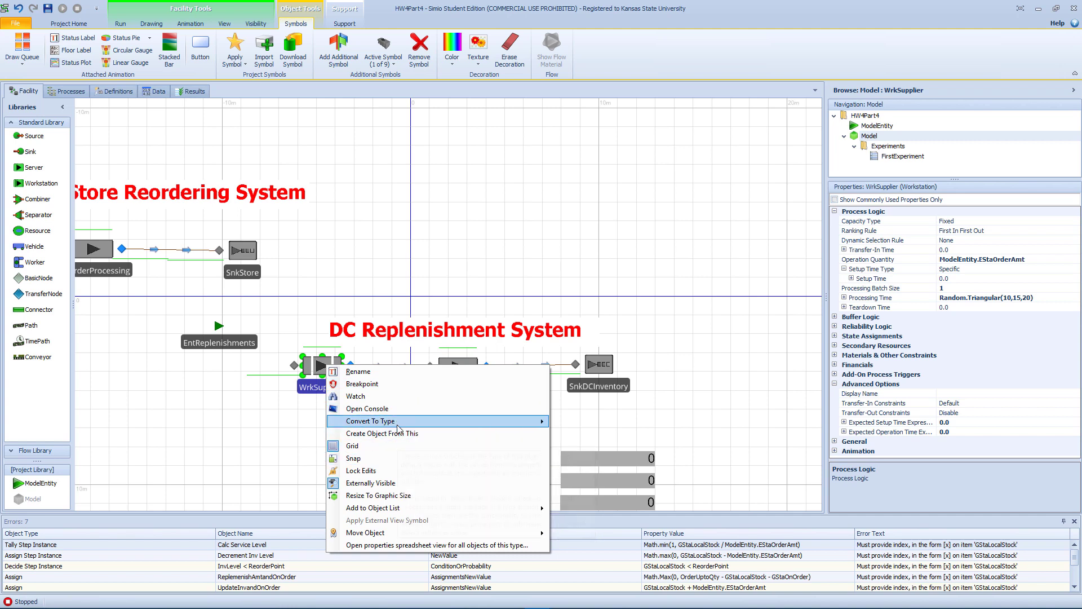
{"action": "mouse_move", "coordinate": [434, 427]}
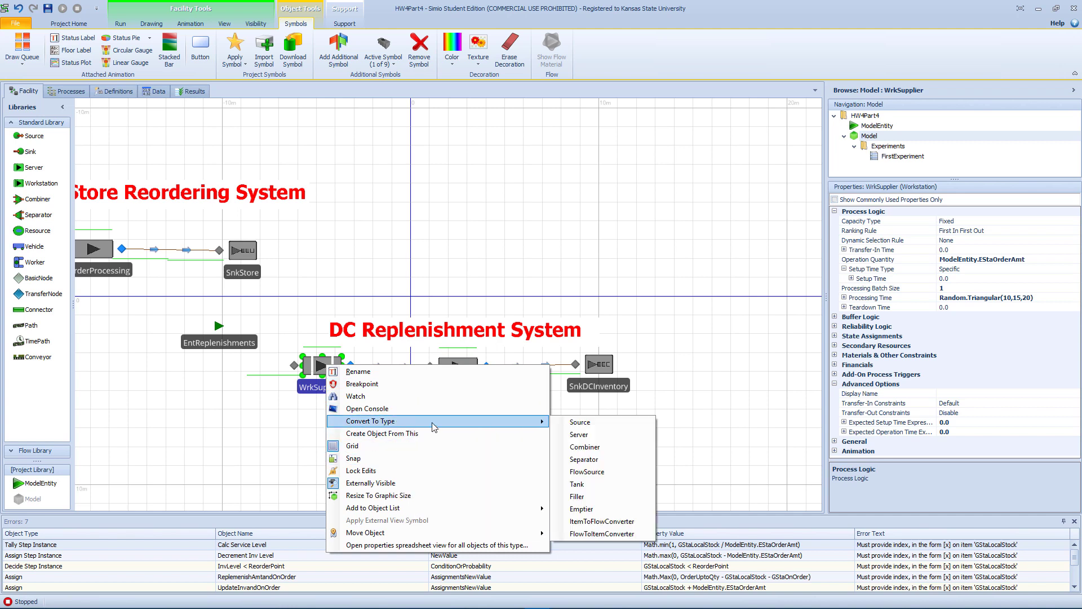
{"action": "left_click", "coordinate": [579, 434]}
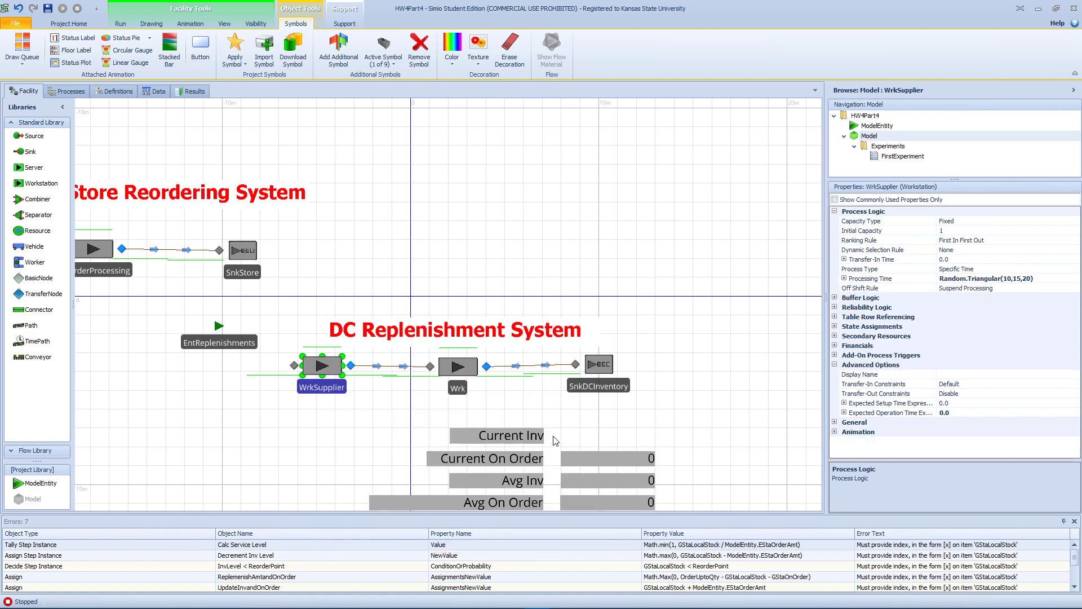
Step: Rename the WrkSupplier server in the DC Replenishment System to SrvFillLStoreOrder
{"action": "left_click", "coordinate": [318, 393]}
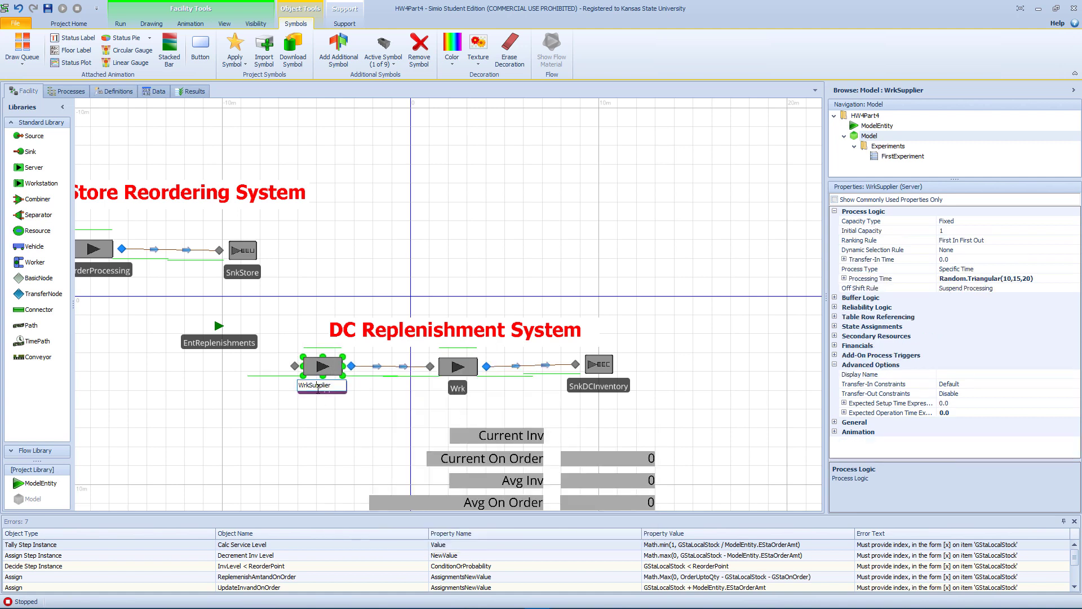
{"action": "left_click_drag", "start_coordinate": [336, 387], "coordinate": [286, 387]}
{"action": "type", "text": "Srv"}
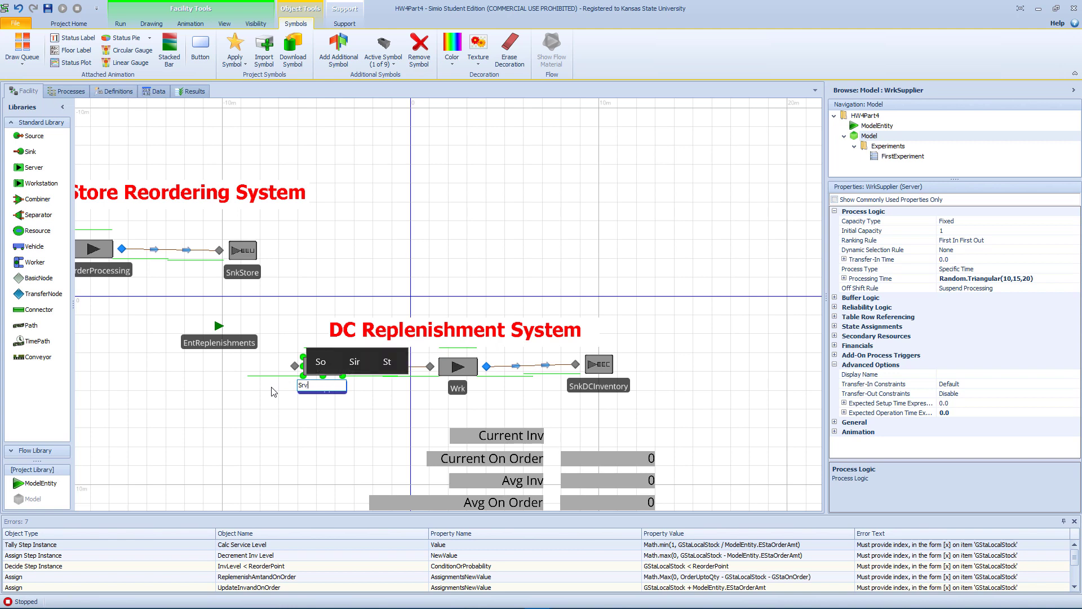
{"action": "type", "text": "FillStor"}
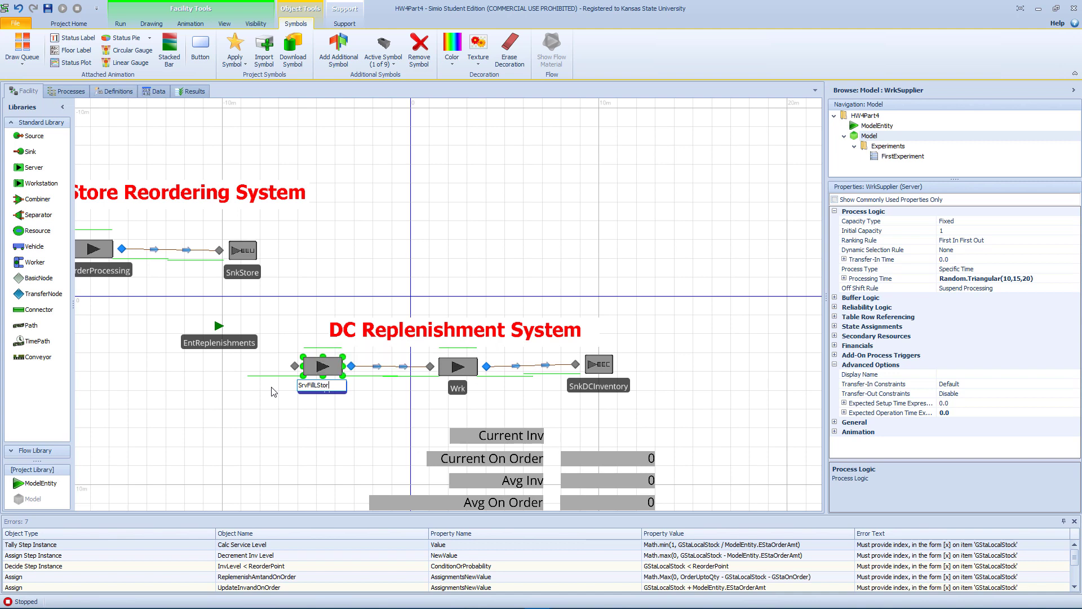
{"action": "type", "text": "eOrder"}
{"action": "key", "text": "Return"}
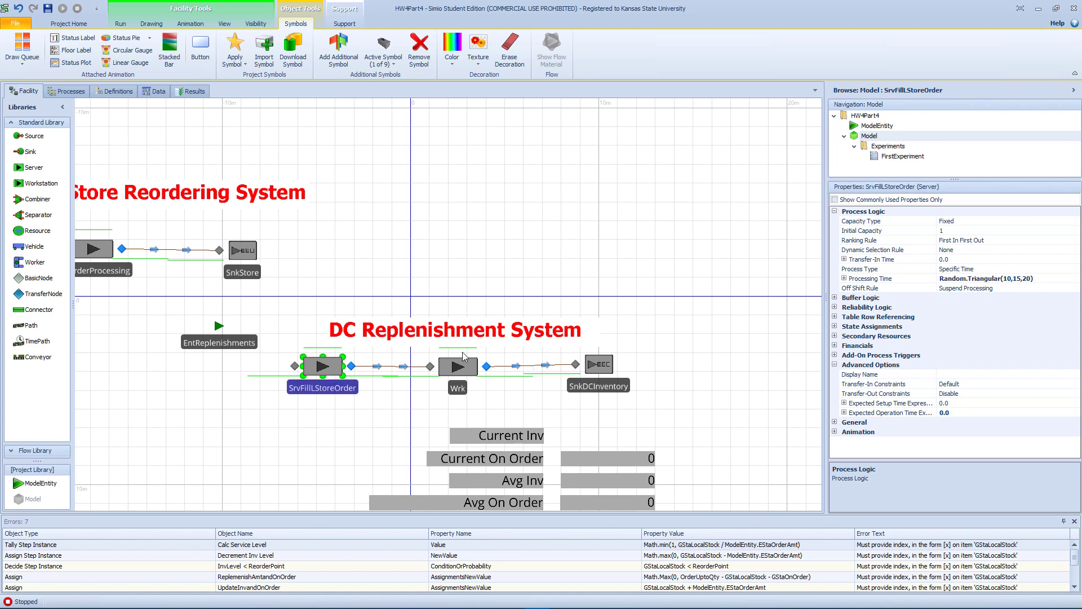
{"action": "left_click", "coordinate": [440, 238]}
{"action": "left_click_drag", "start_coordinate": [440, 238], "coordinate": [568, 246]}
{"action": "left_click_drag", "start_coordinate": [482, 276], "coordinate": [607, 278]}
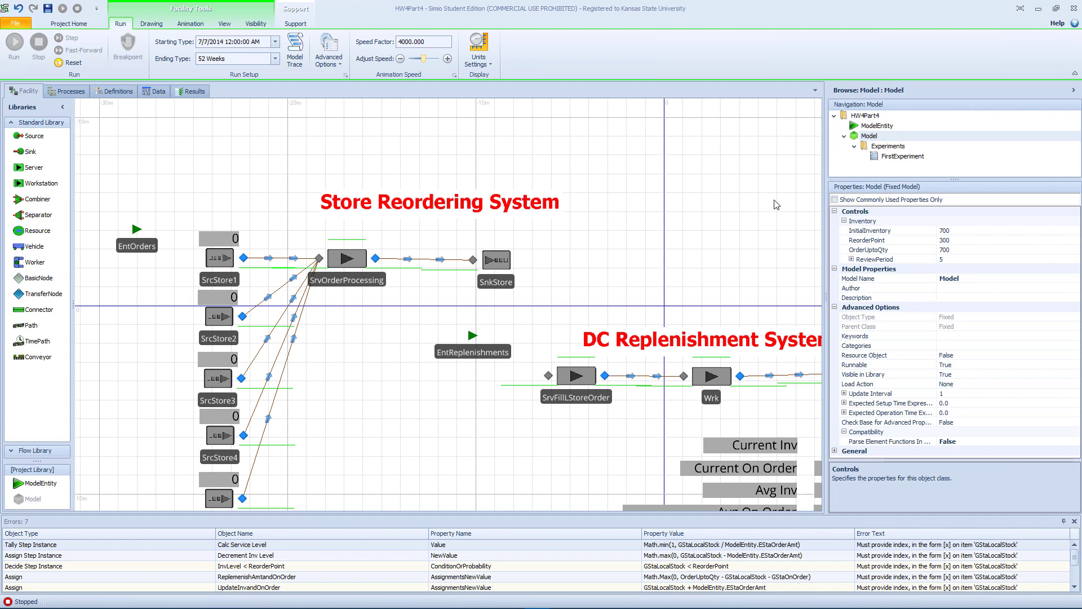
Step: Add an integer state variable named StoreNo to the ModelEntity definitions
{"action": "left_click", "coordinate": [864, 126]}
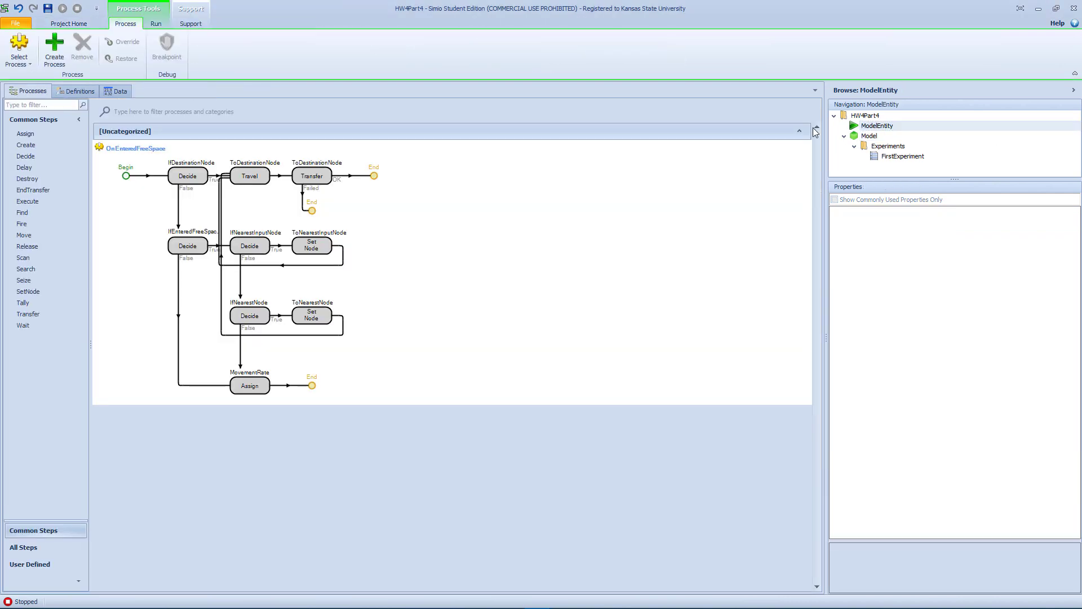
{"action": "left_click", "coordinate": [79, 91]}
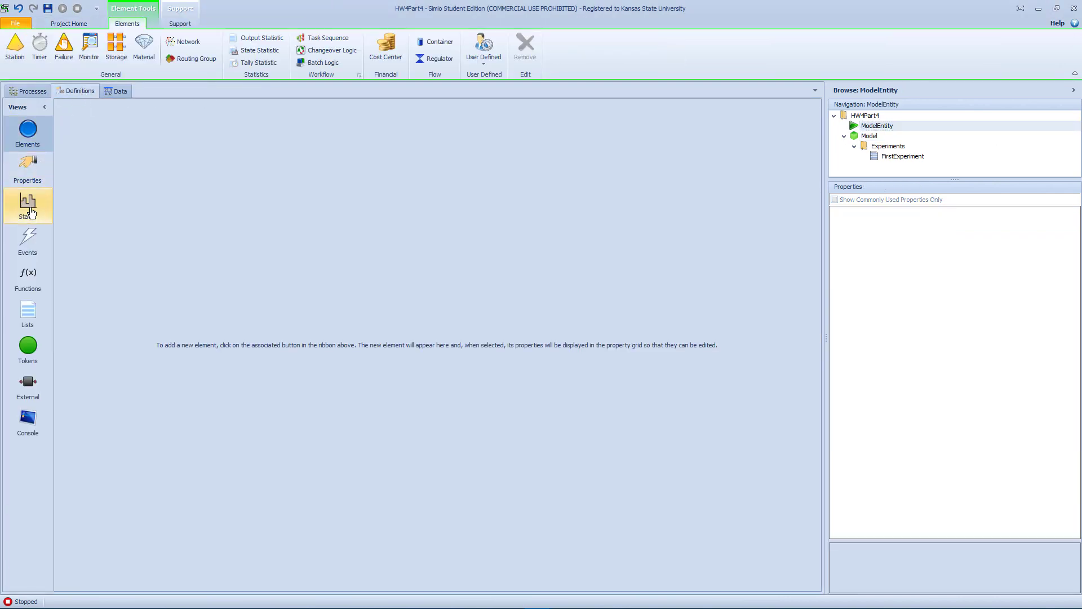
{"action": "left_click", "coordinate": [28, 207]}
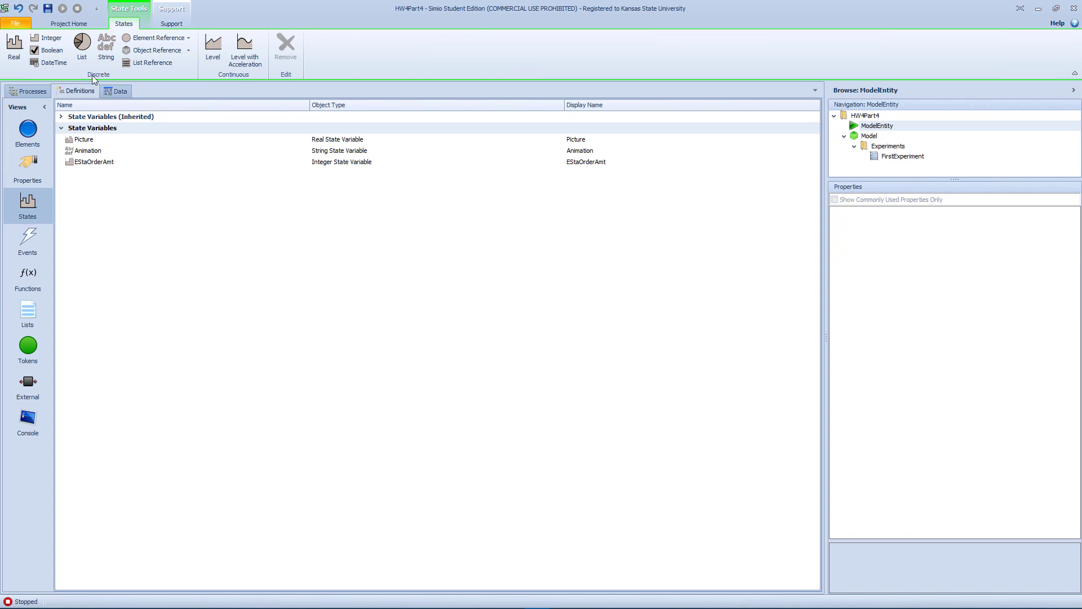
{"action": "left_click", "coordinate": [49, 38]}
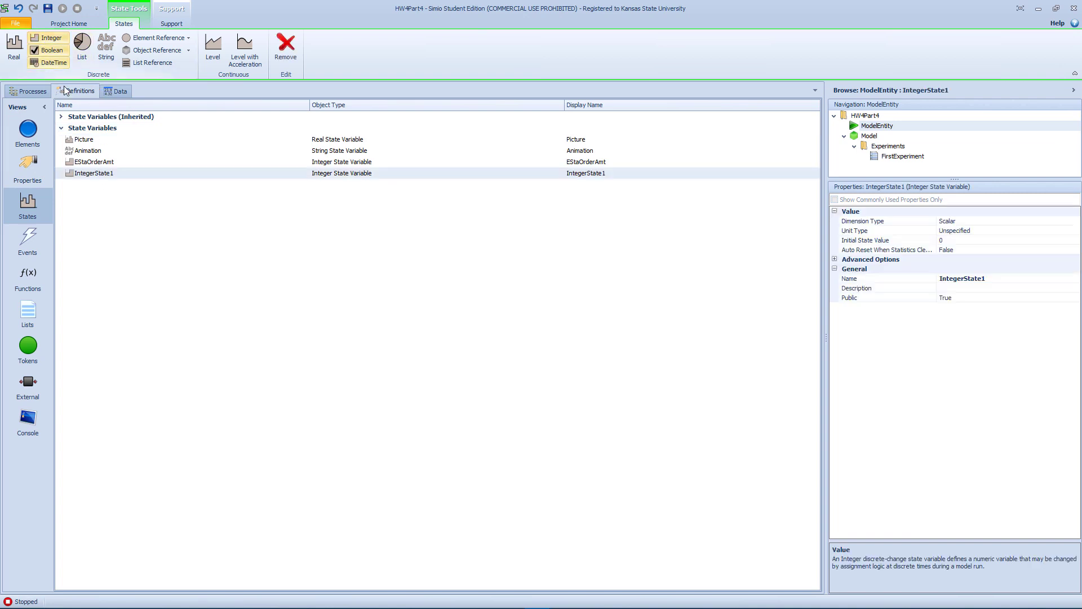
{"action": "left_click", "coordinate": [116, 173]}
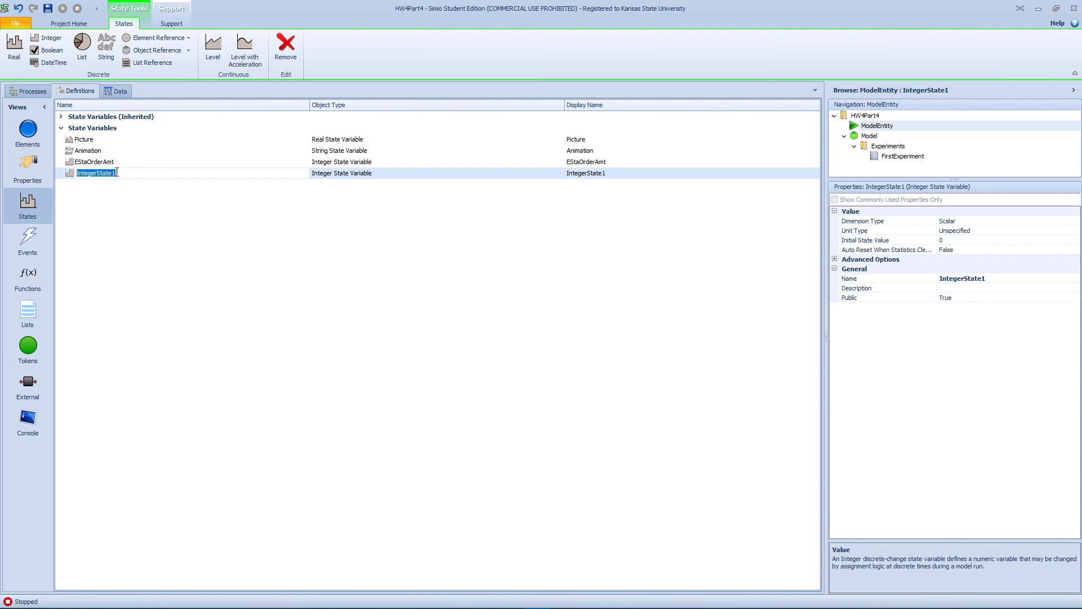
{"action": "type", "text": "Store"}
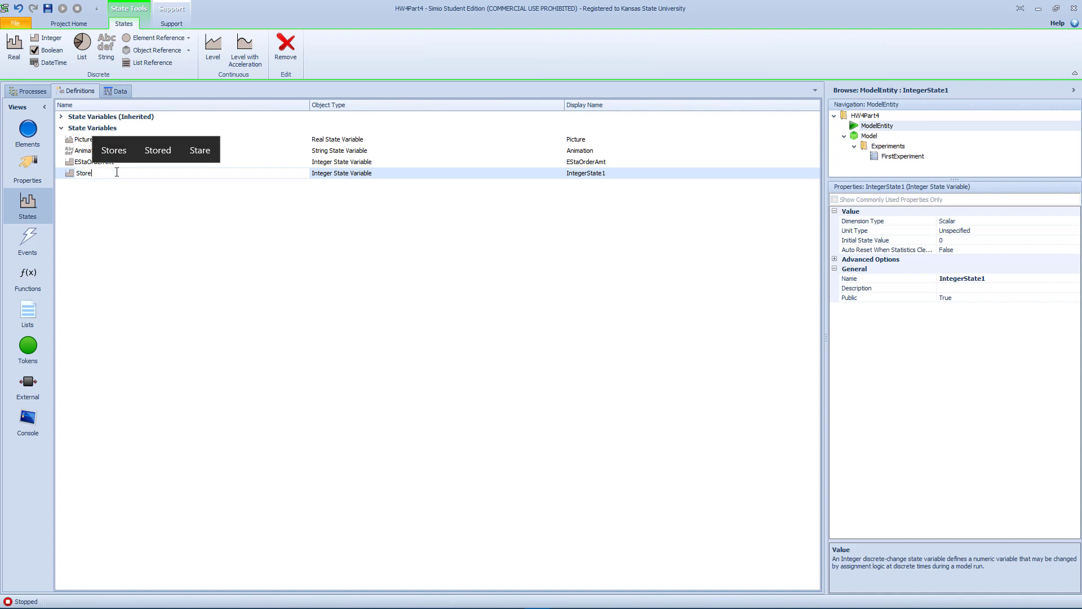
{"action": "type", "text": "No"}
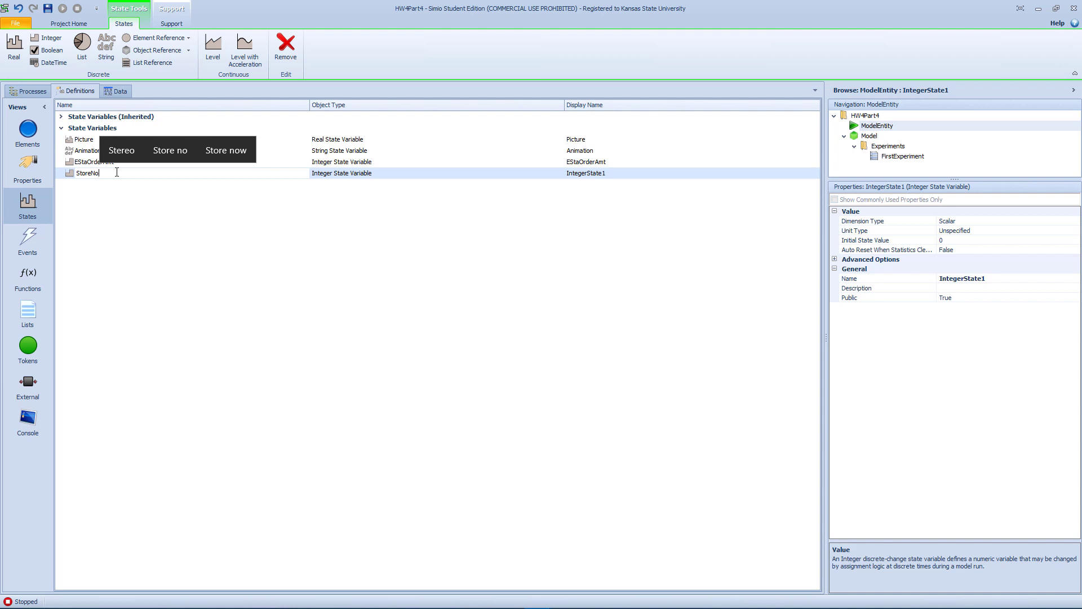
{"action": "key", "text": "Return"}
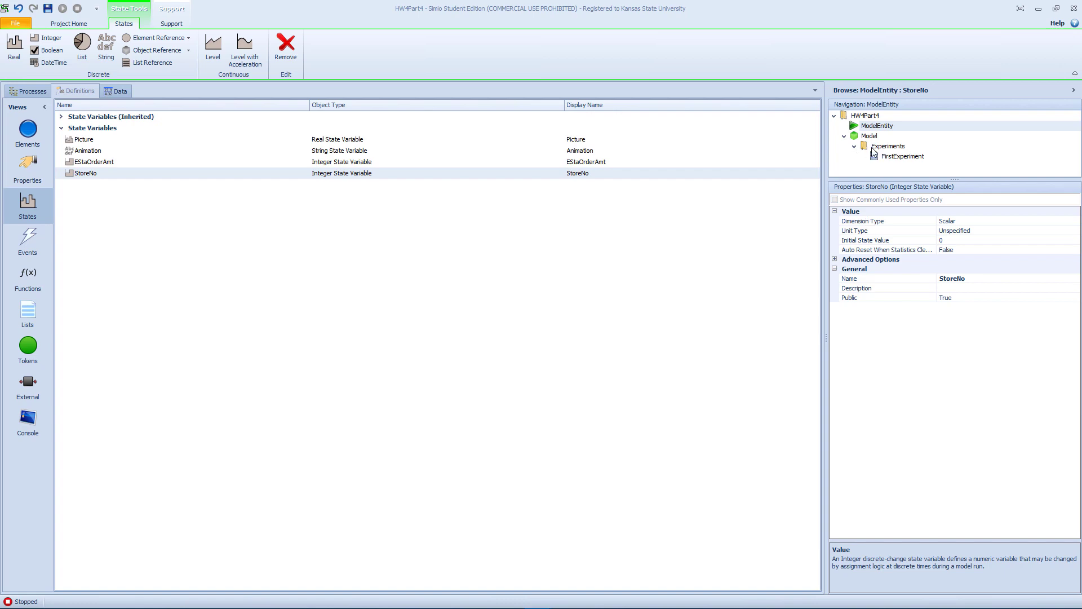
Step: Return to Model and add a second row to SrcStore1's Before Exiting state assignments
{"action": "left_click", "coordinate": [870, 137]}
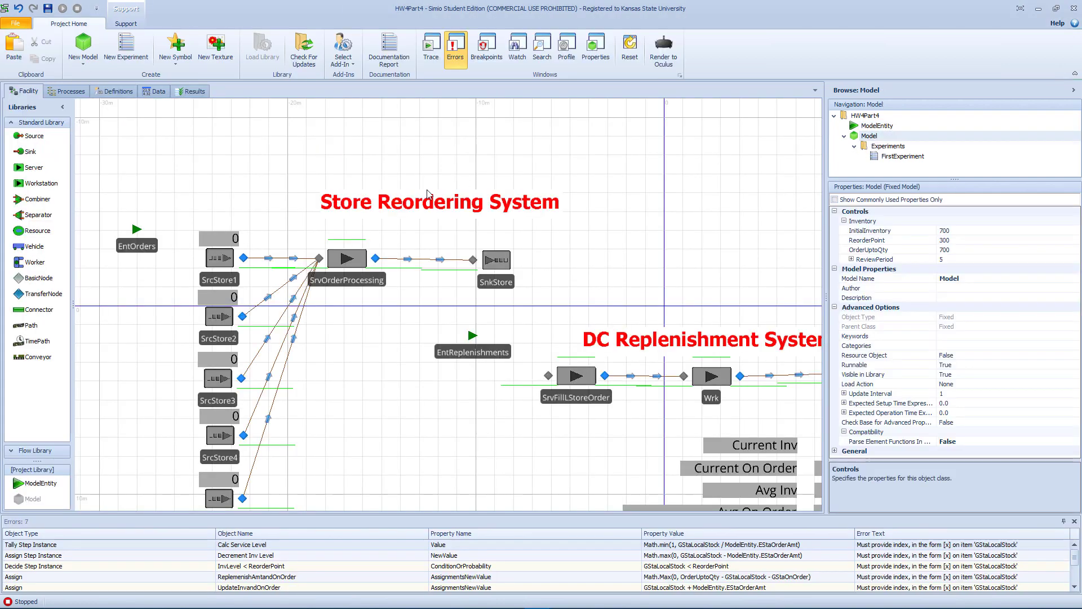
{"action": "left_click", "coordinate": [220, 260]}
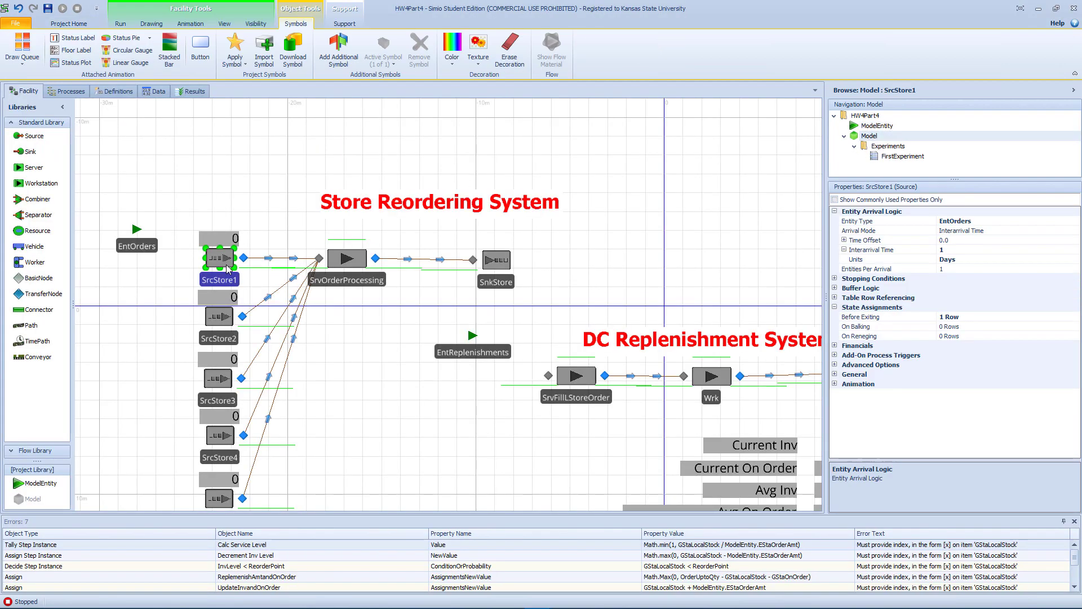
{"action": "left_click", "coordinate": [979, 320]}
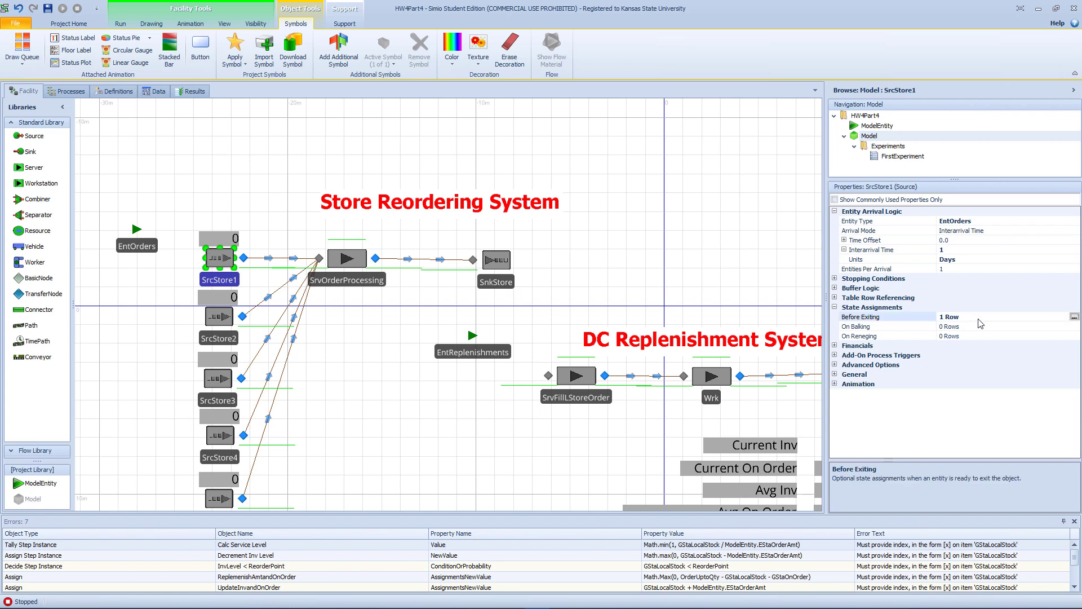
{"action": "left_click", "coordinate": [1074, 317]}
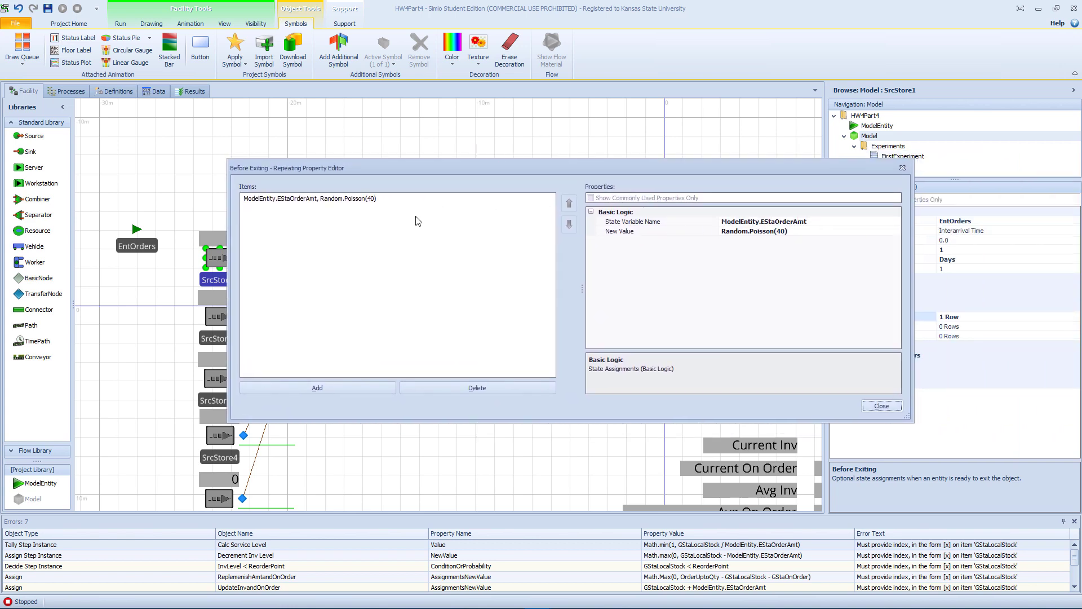
{"action": "left_click", "coordinate": [341, 222]}
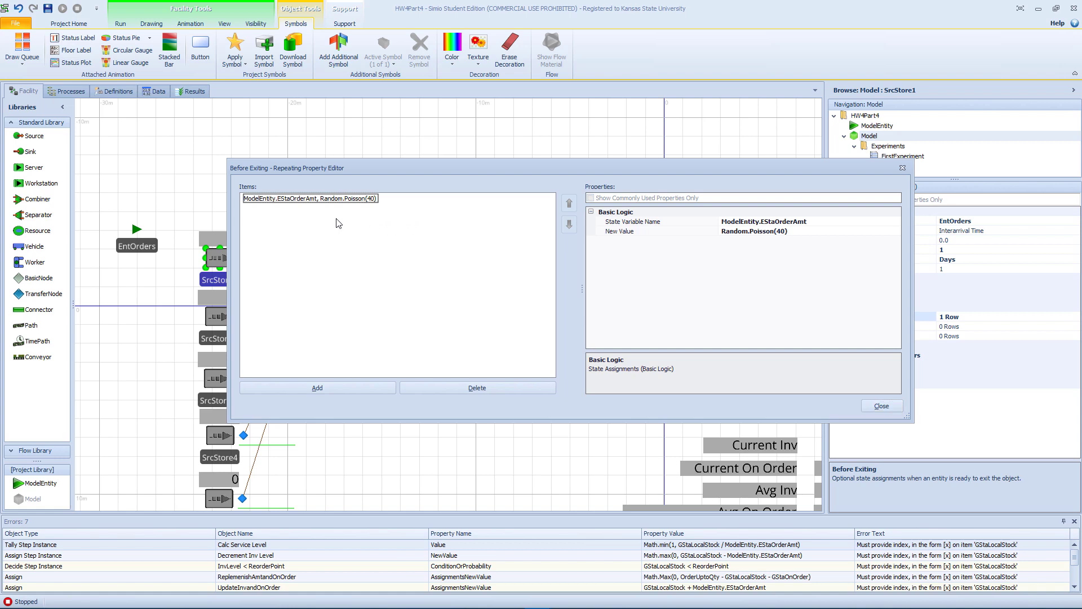
{"action": "left_click", "coordinate": [320, 385]}
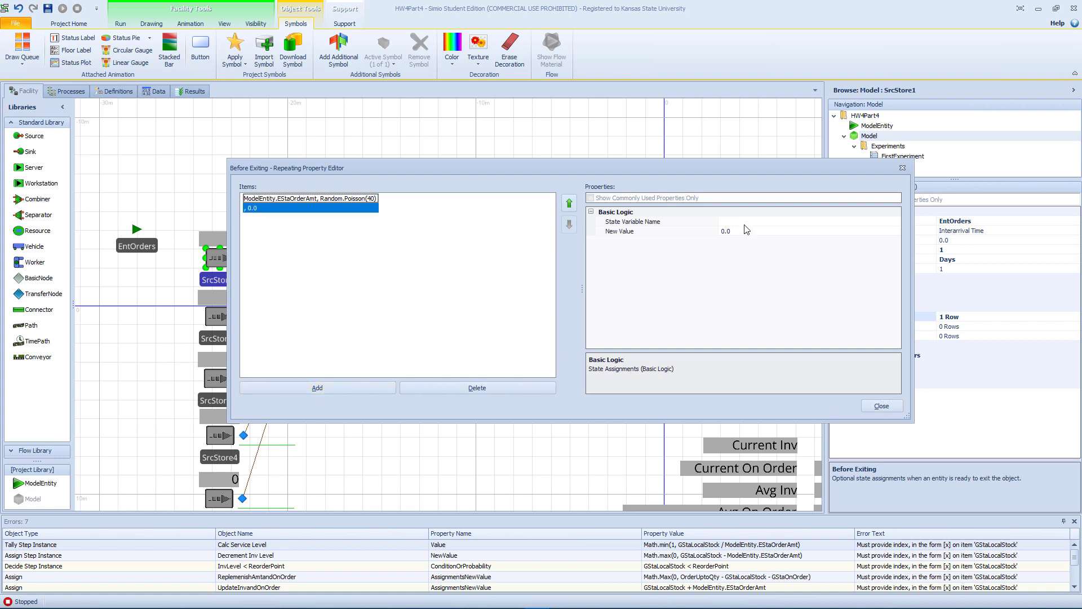
Step: Set the new SrcStore1 assignment to give ModelEntity.StoreNo the value 1 and close the editor
{"action": "left_click", "coordinate": [810, 223]}
{"action": "left_click", "coordinate": [896, 222]}
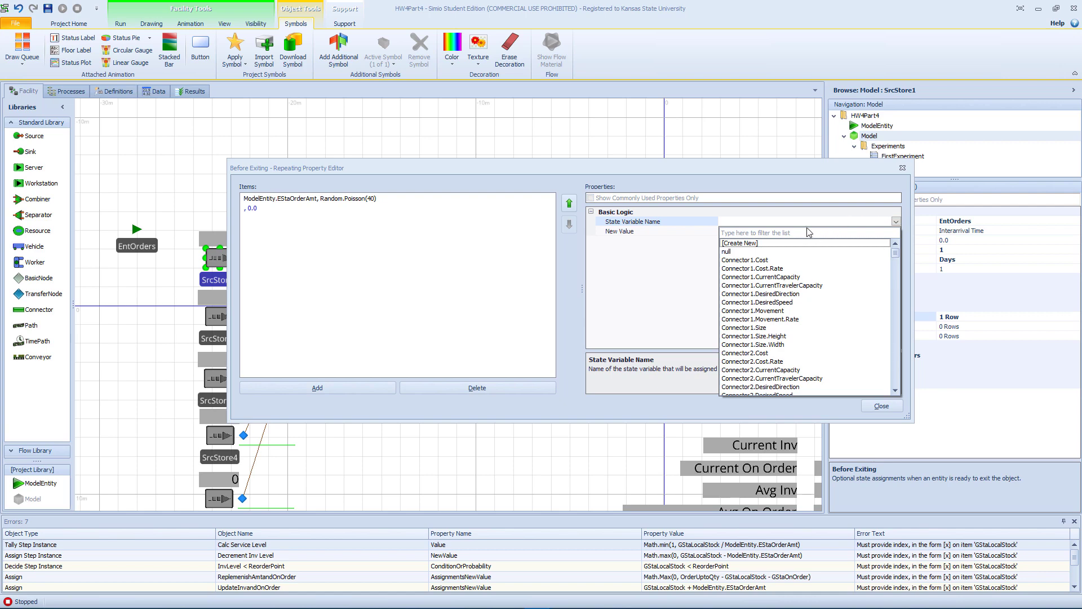
{"action": "scroll", "coordinate": [821, 338], "scroll_direction": "down", "scroll_amount": 5}
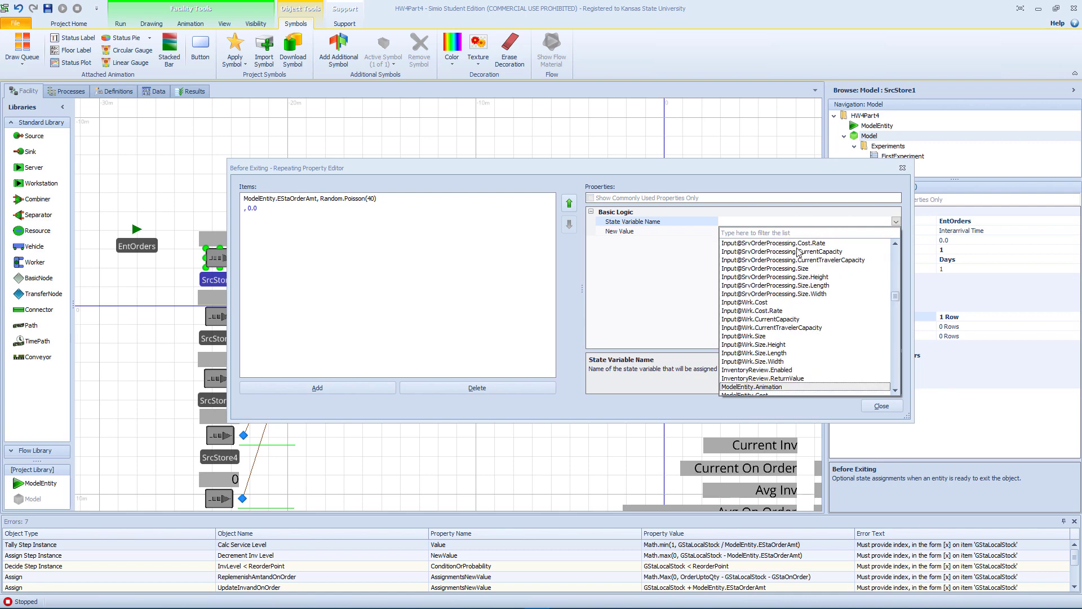
{"action": "scroll", "coordinate": [821, 341], "scroll_direction": "down", "scroll_amount": 5}
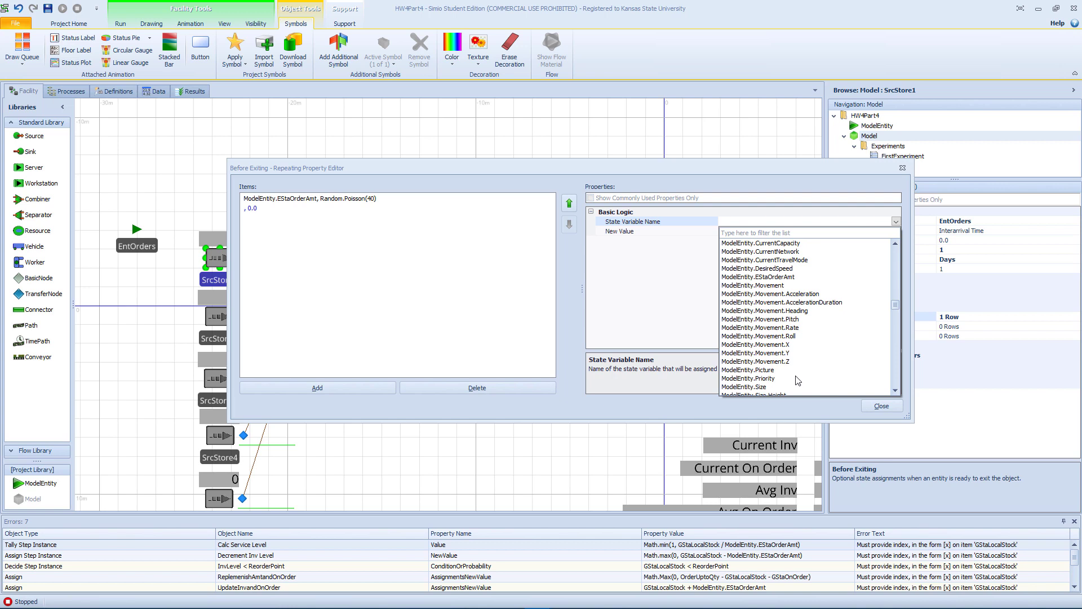
{"action": "scroll", "coordinate": [797, 380], "scroll_direction": "down", "scroll_amount": 3}
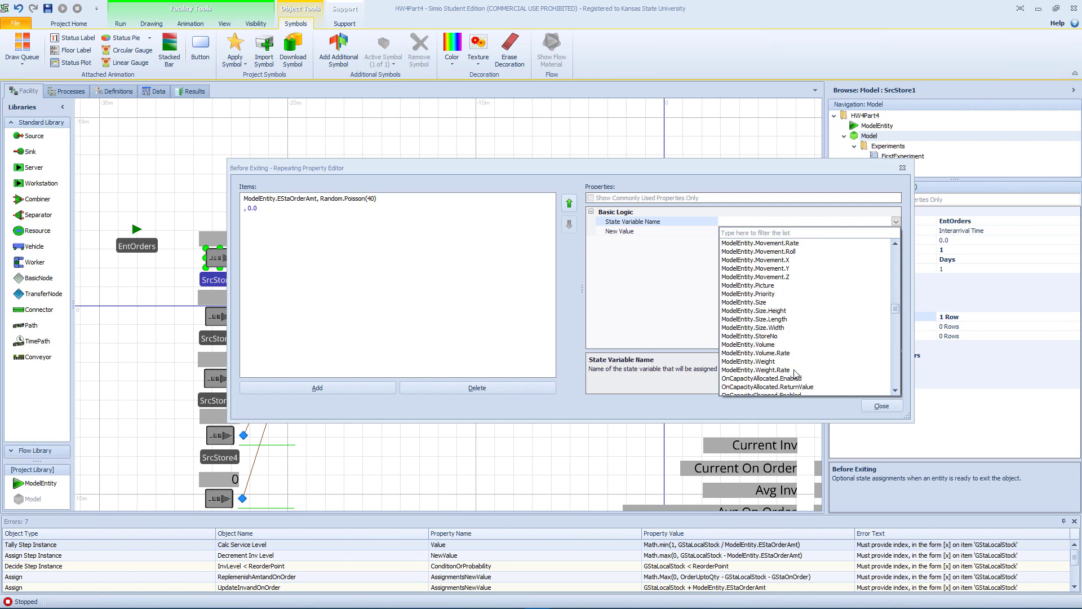
{"action": "left_click", "coordinate": [776, 337]}
{"action": "left_click", "coordinate": [707, 231]}
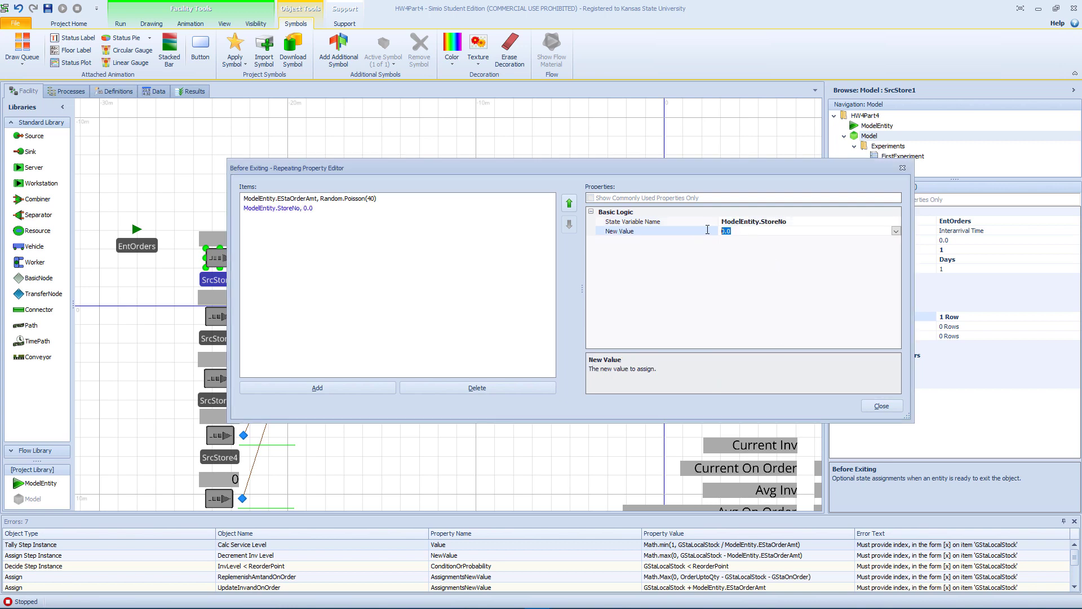
{"action": "type", "text": "1"}
{"action": "left_click", "coordinate": [881, 406]}
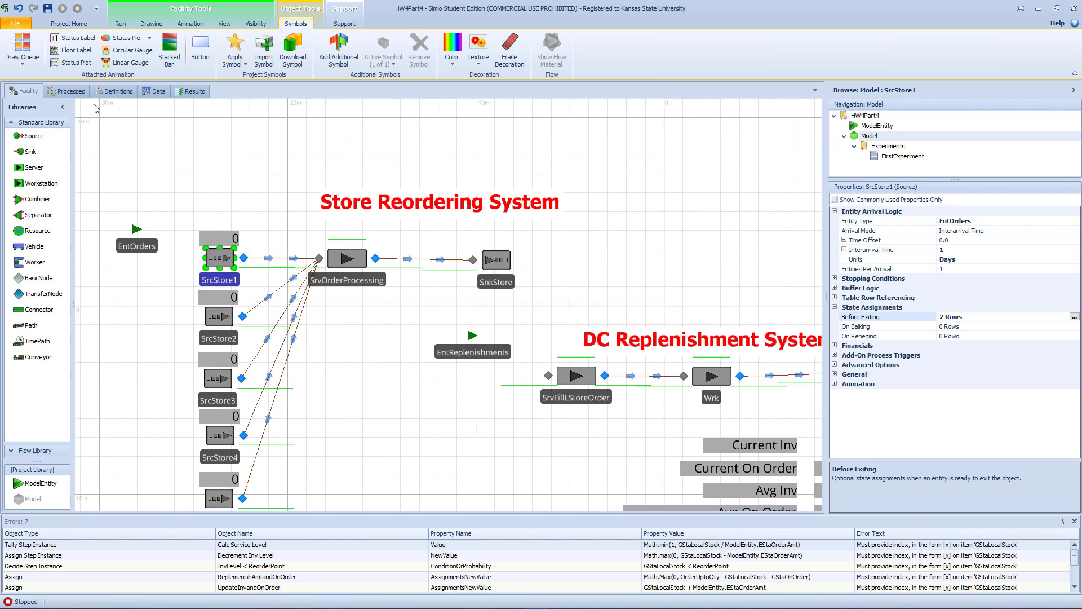
Step: Create a new process in Model and add a custom token to the model's definitions
{"action": "left_click", "coordinate": [67, 90]}
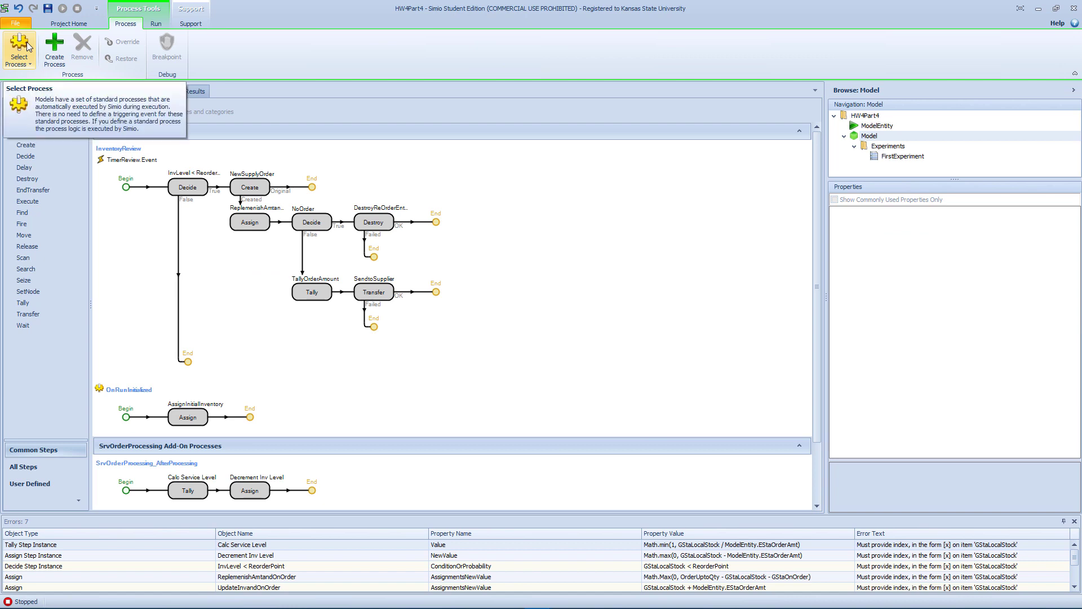
{"action": "left_click", "coordinate": [55, 48]}
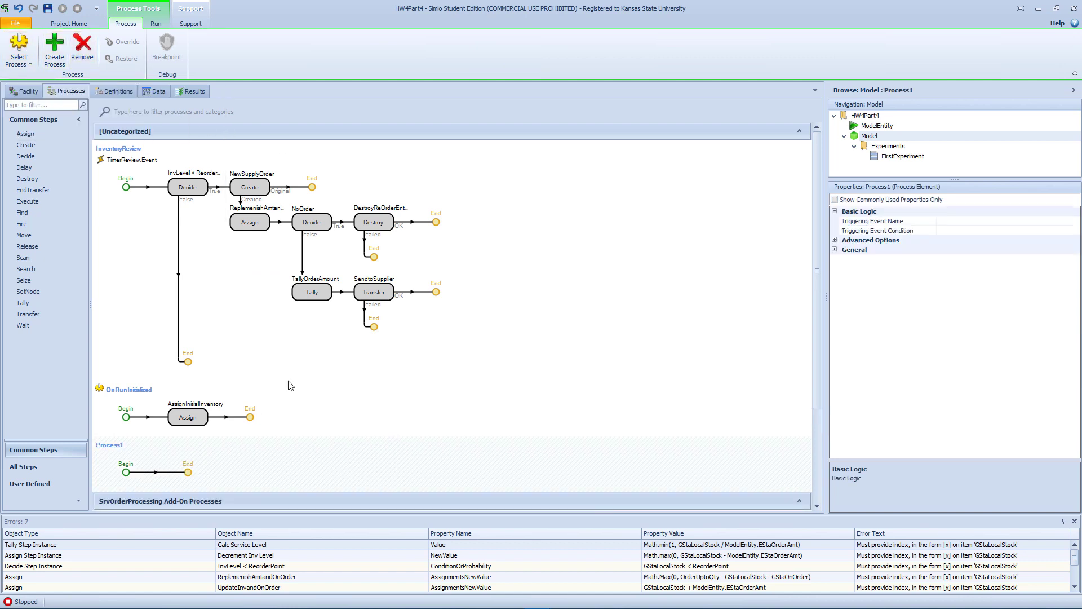
{"action": "left_click", "coordinate": [109, 94]}
{"action": "left_click", "coordinate": [28, 349]}
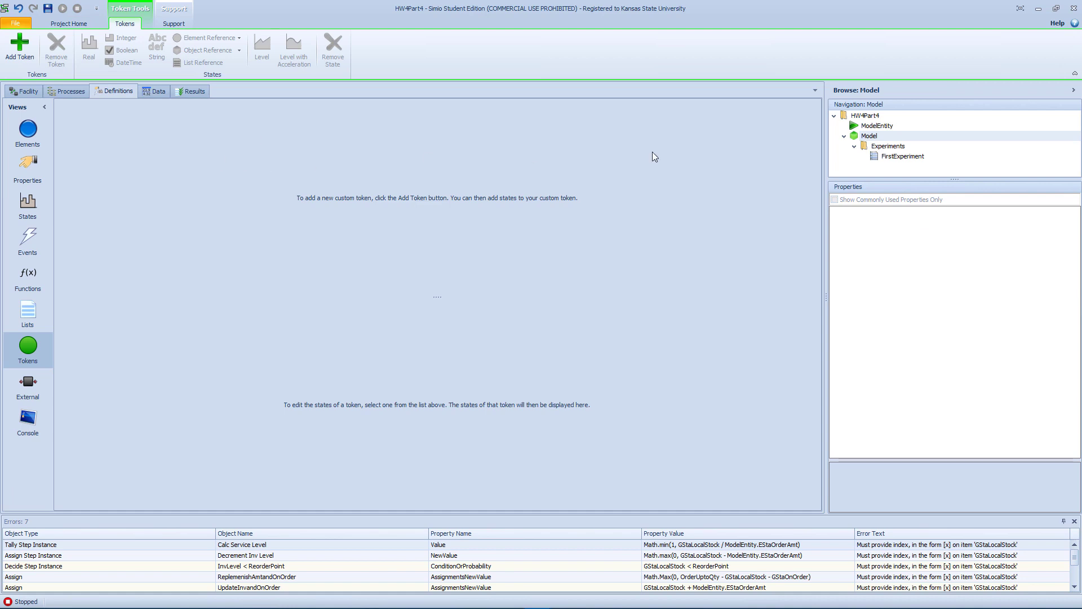
{"action": "left_click", "coordinate": [19, 47]}
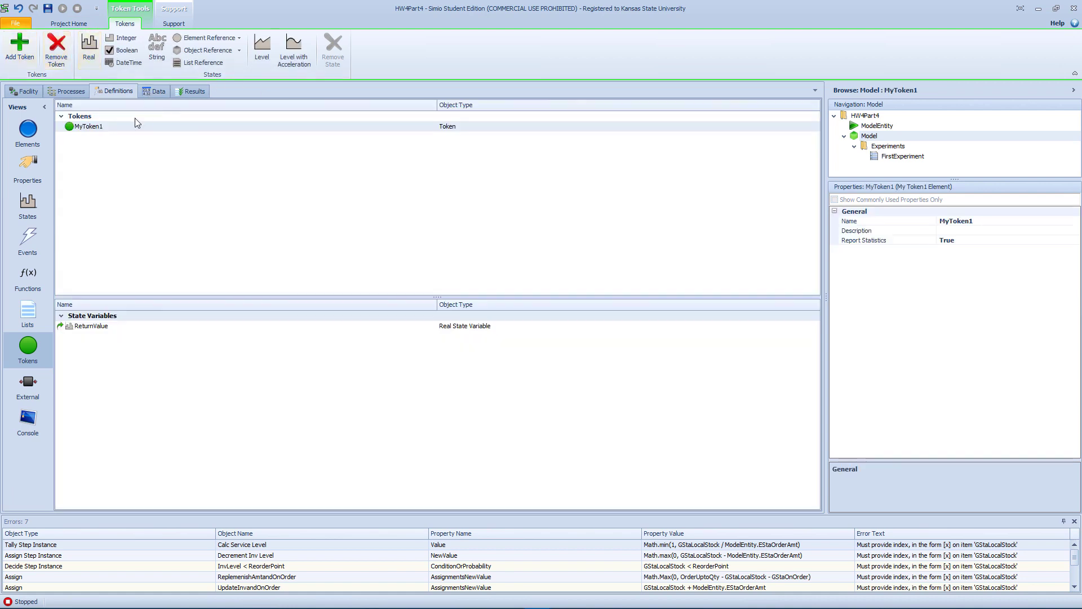
Step: Add a real state variable named WhichStore to the custom token, keeping its default initial value
{"action": "left_click", "coordinate": [963, 230]}
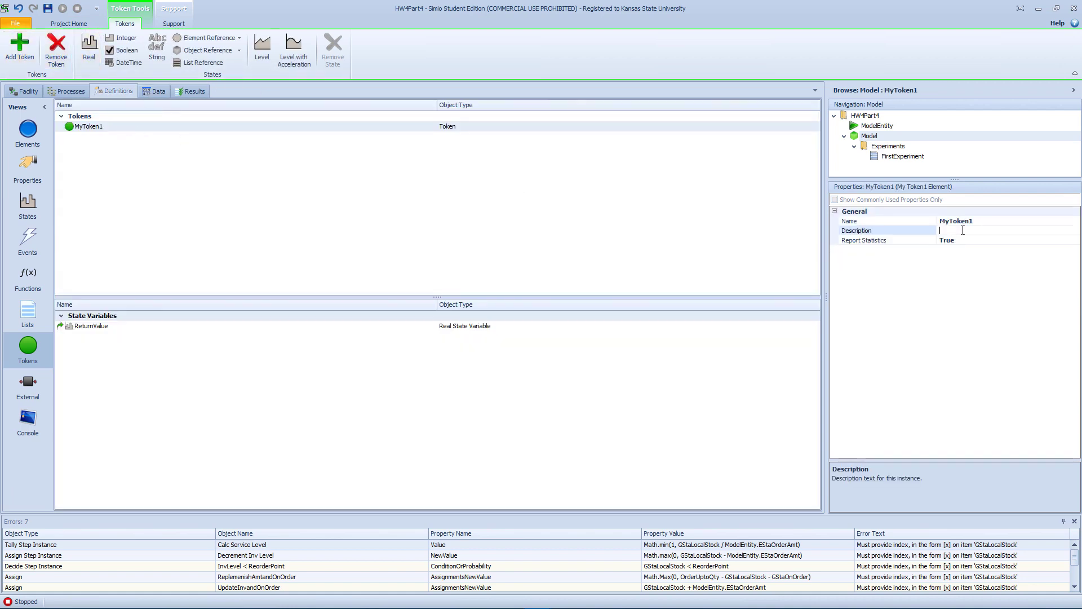
{"action": "right_click", "coordinate": [128, 345]}
{"action": "left_click", "coordinate": [101, 357]}
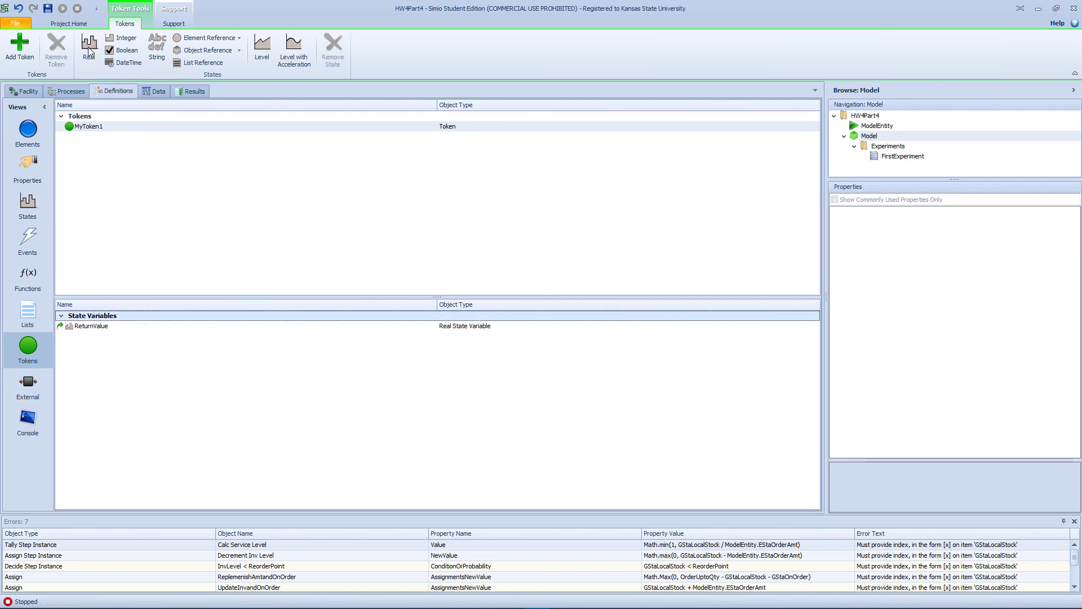
{"action": "left_click", "coordinate": [88, 46]}
{"action": "left_click", "coordinate": [97, 337]}
{"action": "left_click", "coordinate": [107, 336]}
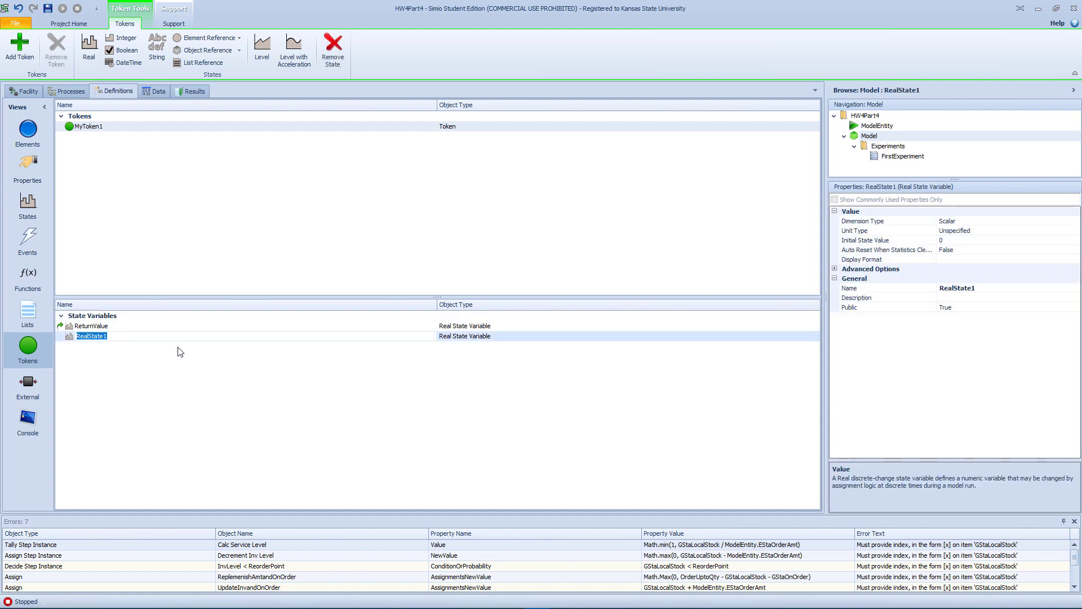
{"action": "type", "text": "WhichStore"}
{"action": "key", "text": "Return"}
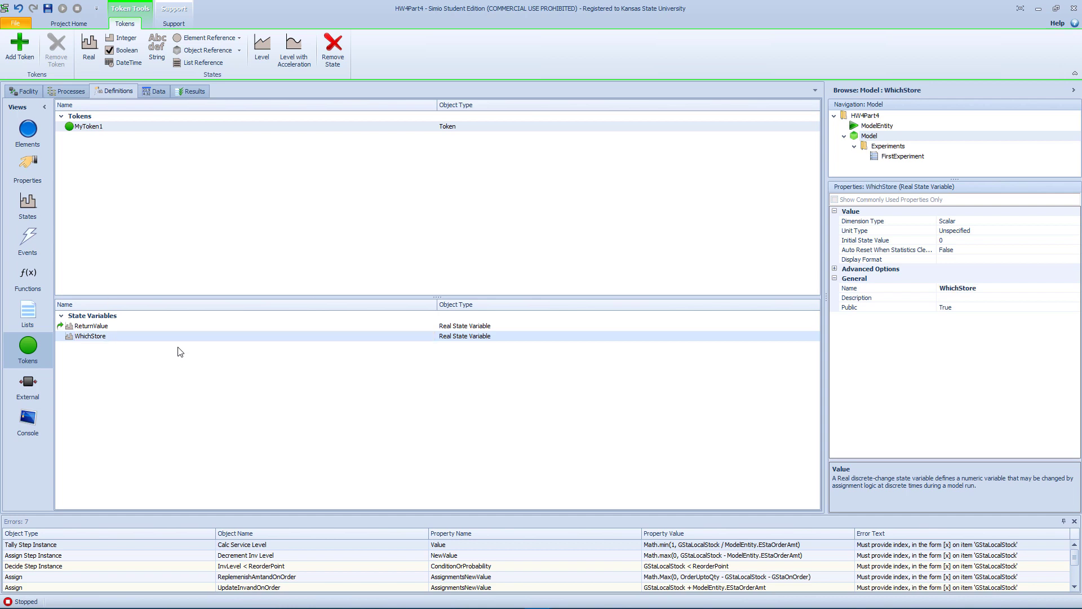
{"action": "left_click", "coordinate": [1008, 241]}
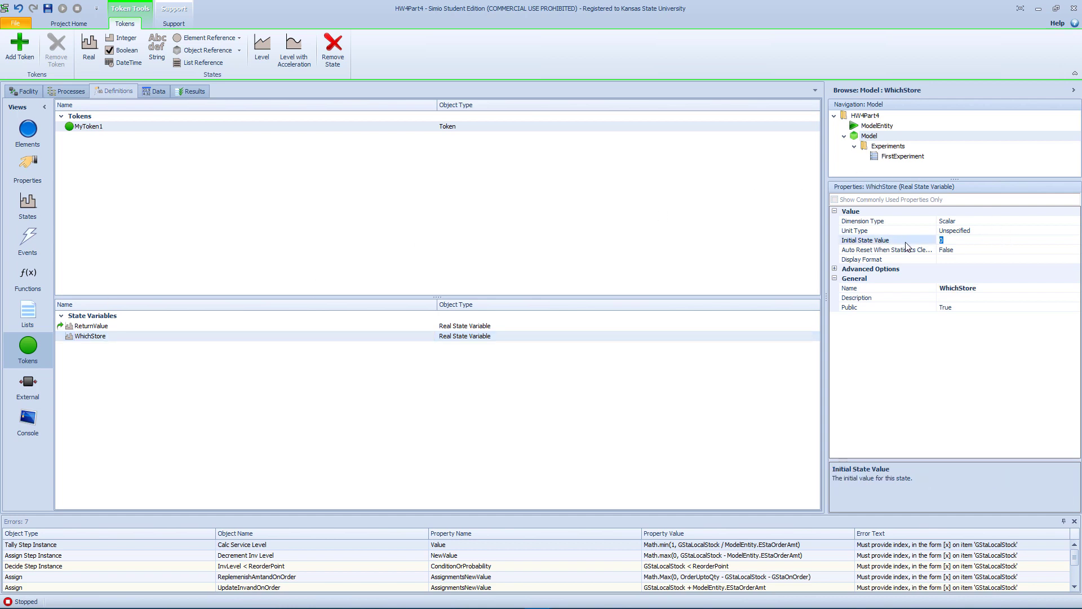
{"action": "left_click", "coordinate": [606, 284]}
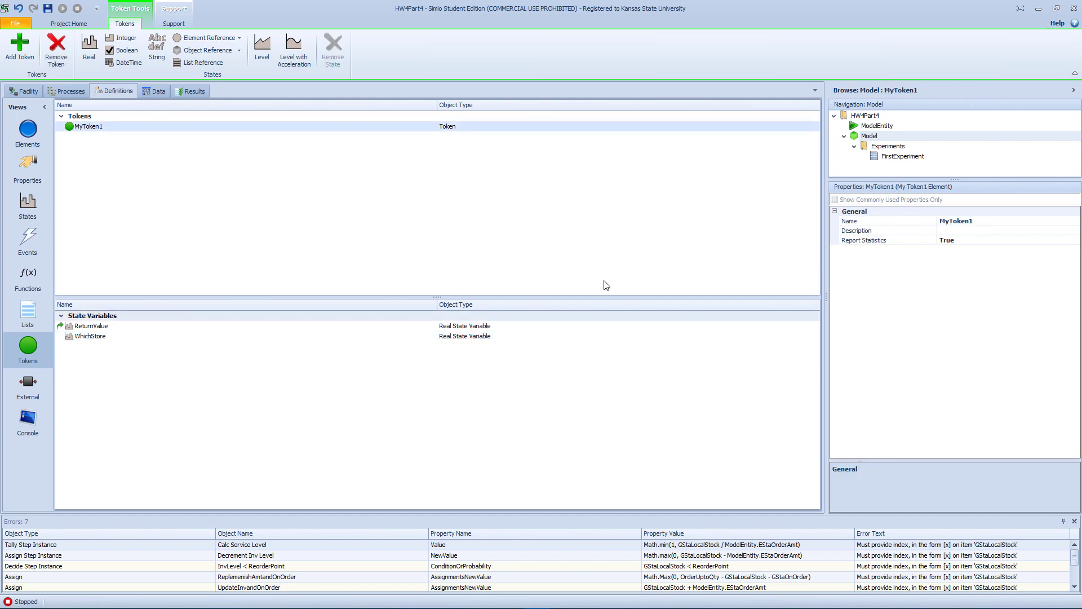
Step: Return to the model's processes and rename the new empty process SoruceStoreExit
{"action": "left_click", "coordinate": [122, 337]}
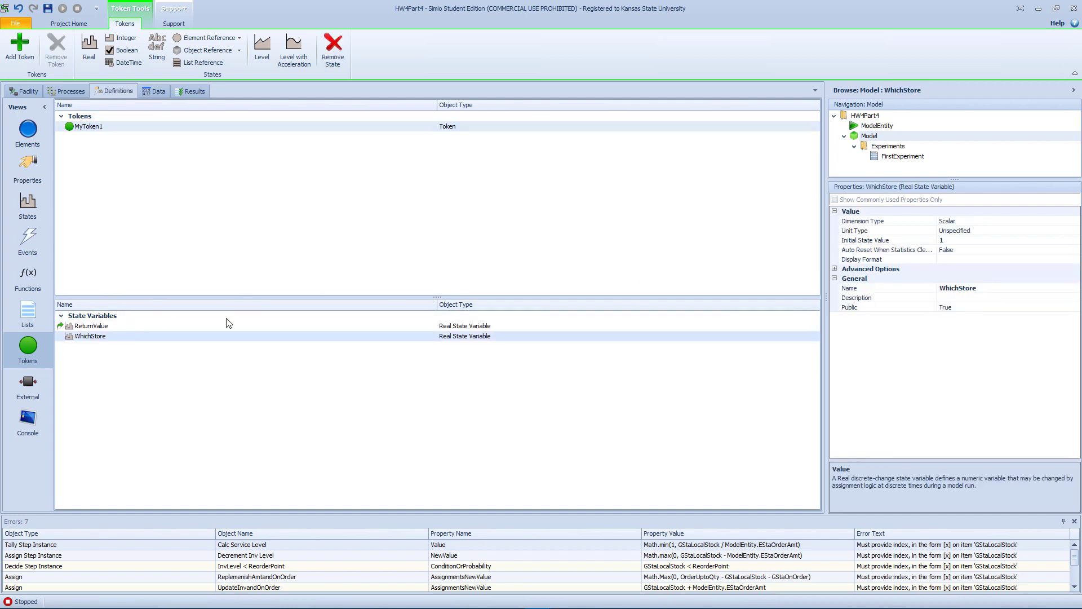
{"action": "left_click", "coordinate": [71, 92]}
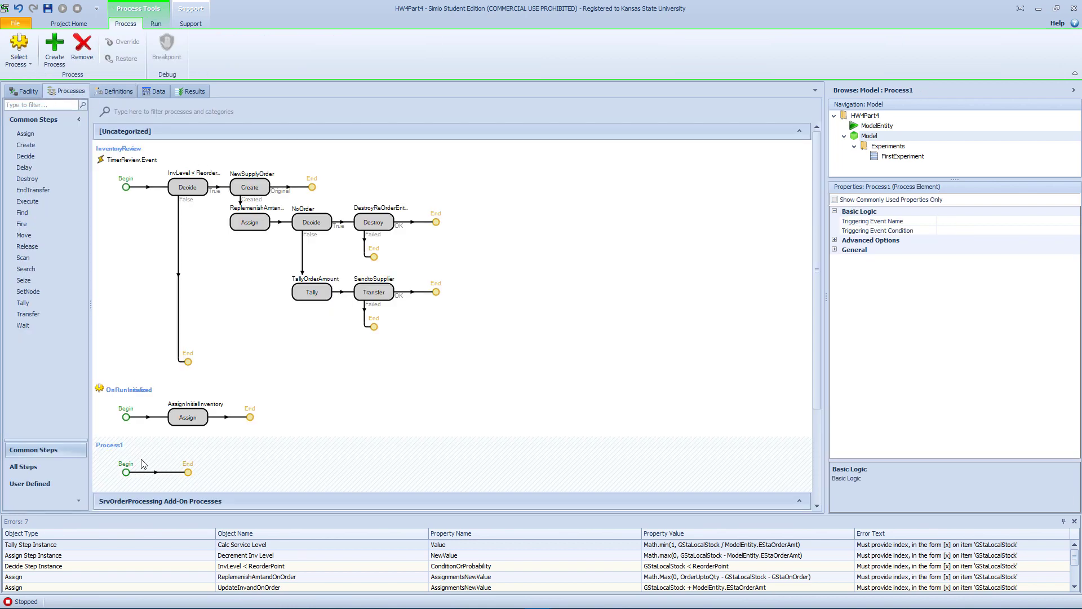
{"action": "key", "text": "F2"}
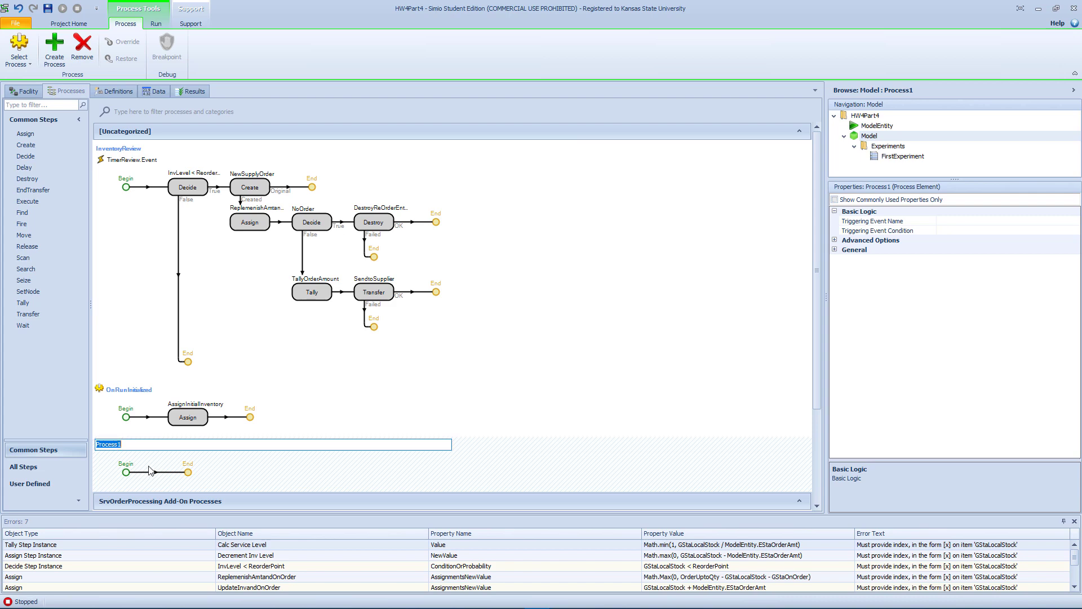
{"action": "type", "text": "STore"}
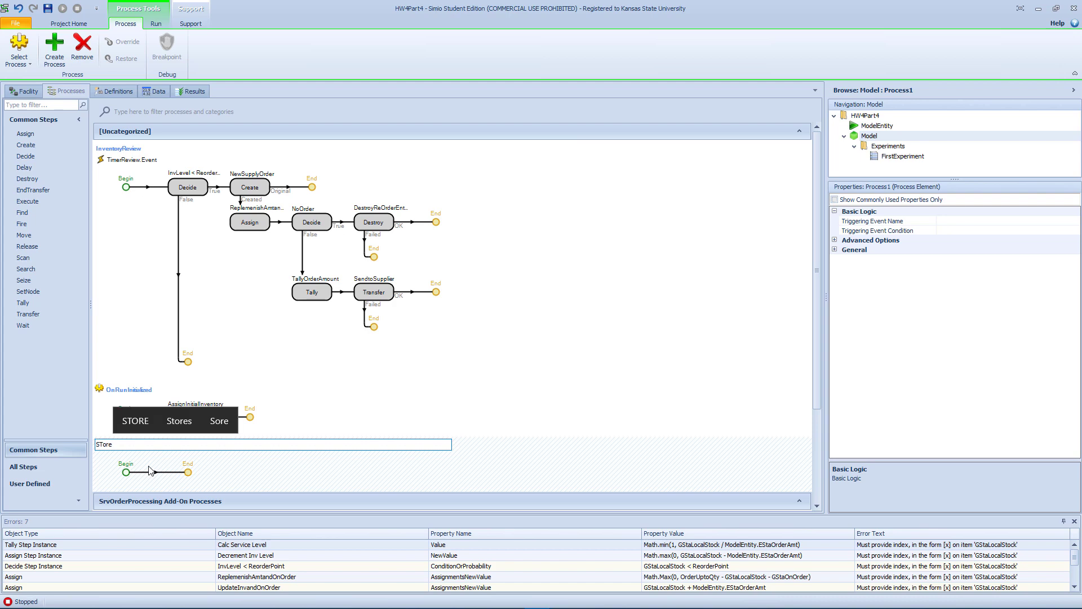
{"action": "key", "text": "BackSpace"}
{"action": "key", "text": "BackSpace"}
{"action": "key", "text": "BackSpace"}
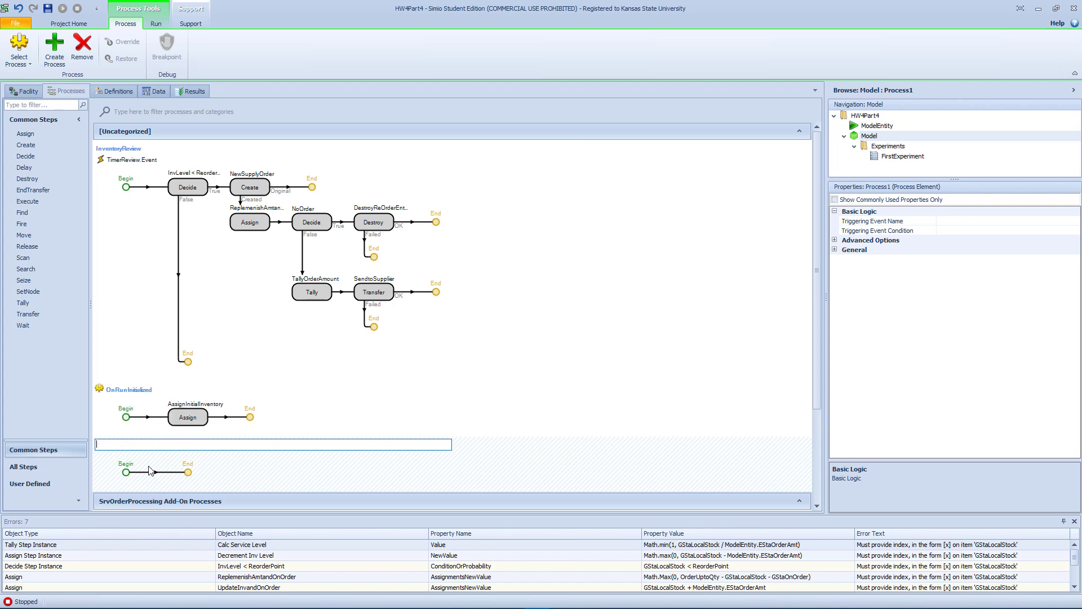
{"action": "type", "text": "oruceSt"}
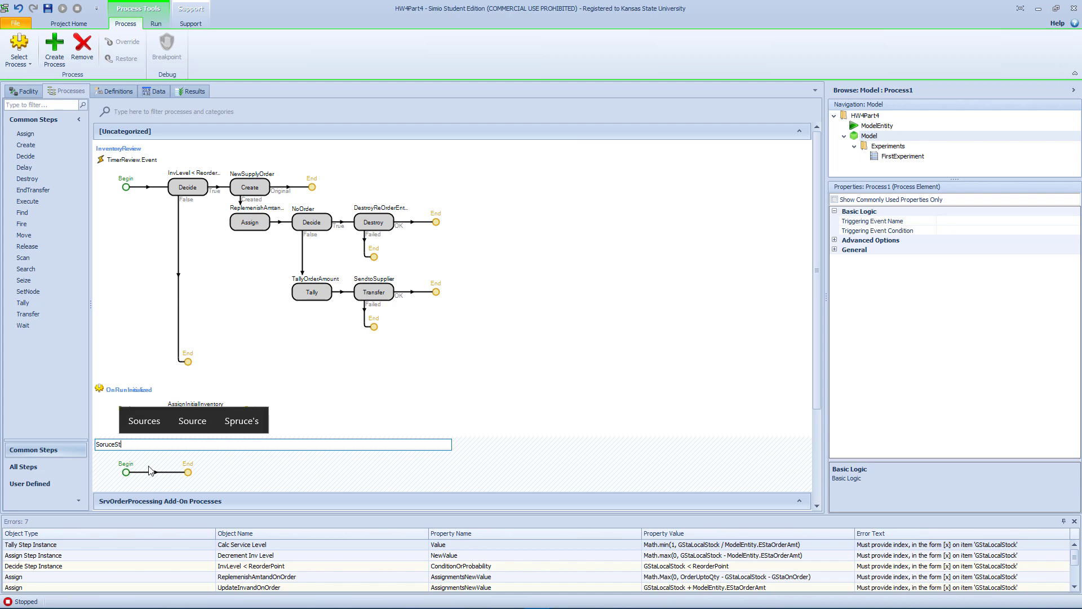
{"action": "type", "text": "ore"}
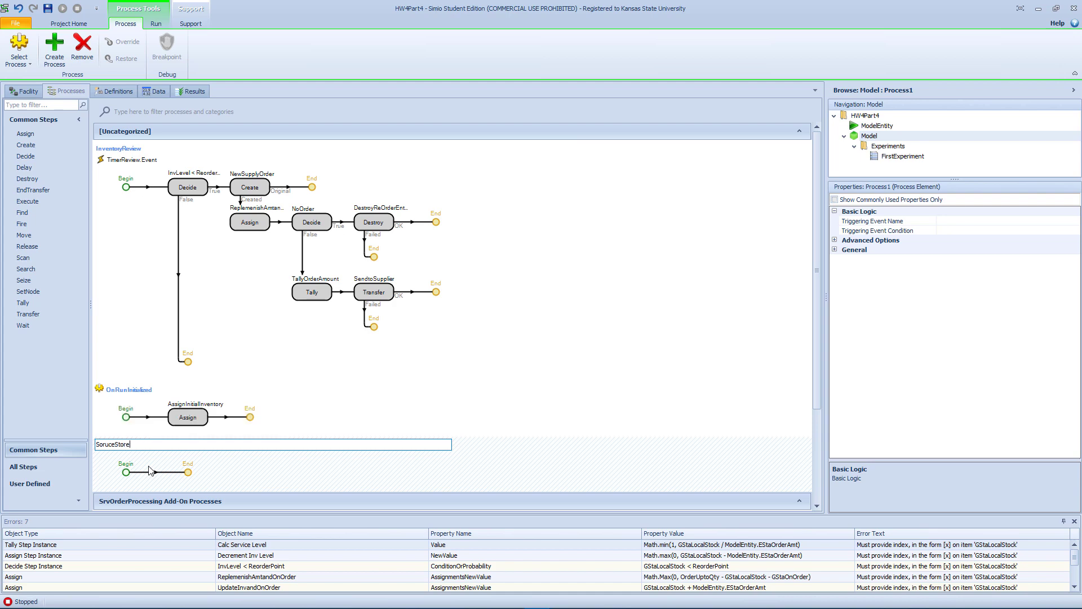
{"action": "type", "text": "Exit"}
{"action": "key", "text": "Return"}
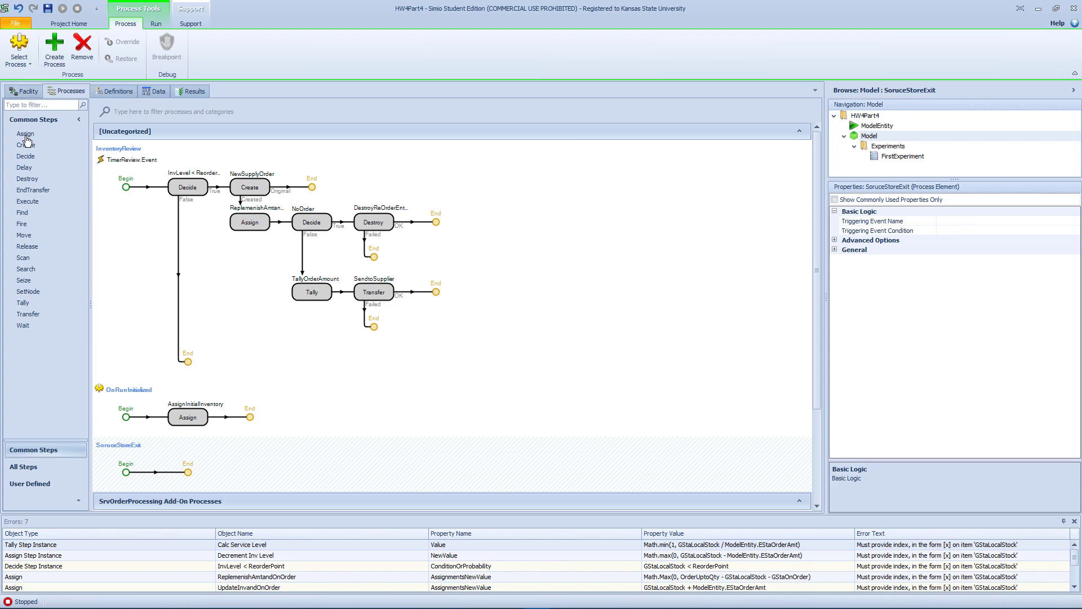
Step: Add an Assign step to the SoruceStoreExit process and set the process's token class to MyToken1
{"action": "left_click_drag", "start_coordinate": [25, 135], "coordinate": [177, 483]}
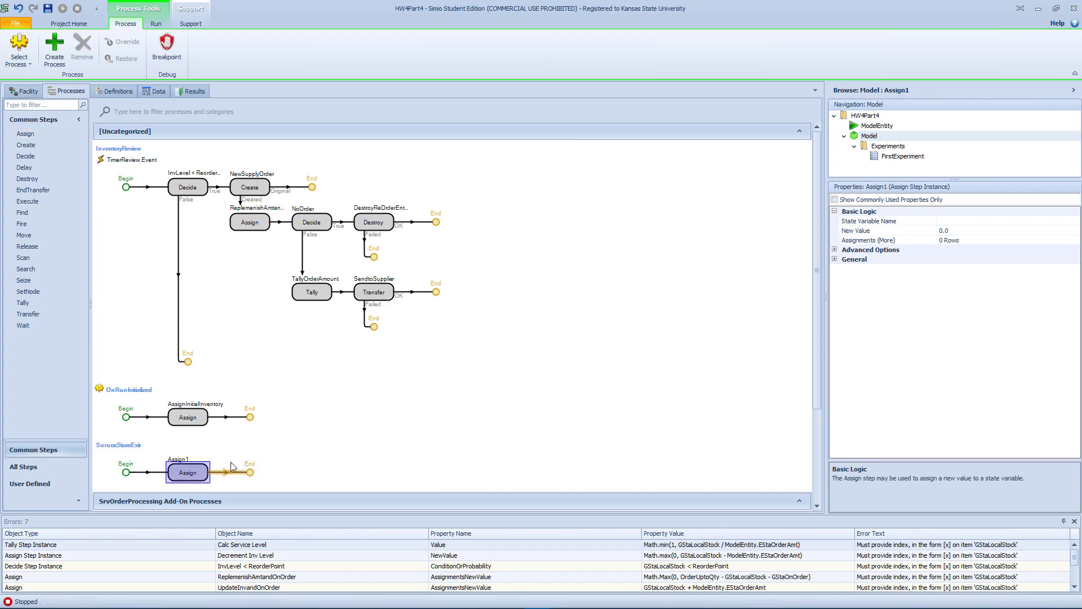
{"action": "left_click", "coordinate": [1040, 223]}
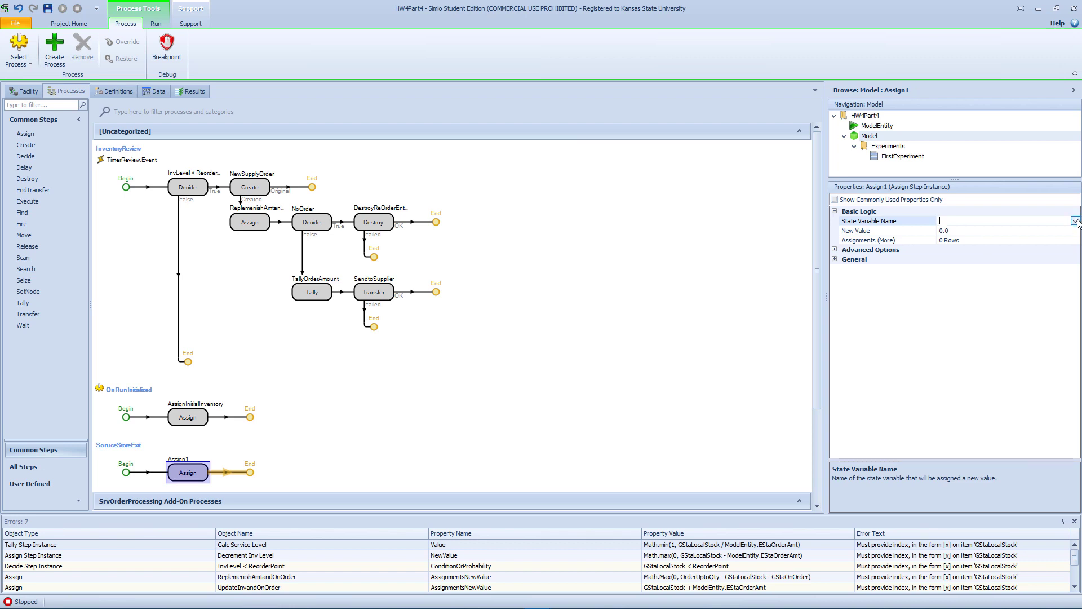
{"action": "left_click", "coordinate": [299, 459]}
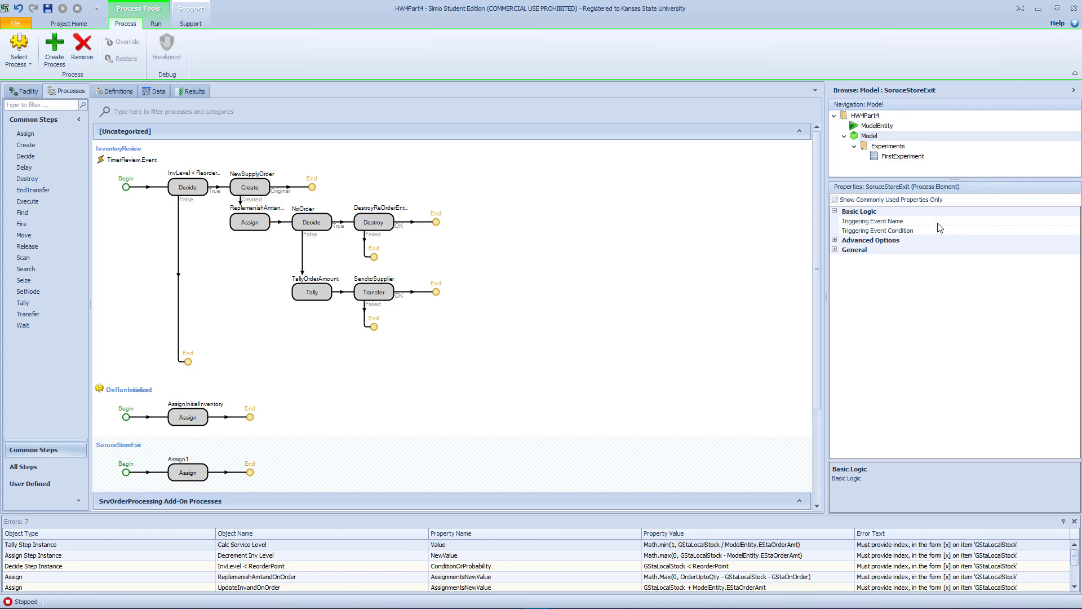
{"action": "left_click", "coordinate": [834, 240]}
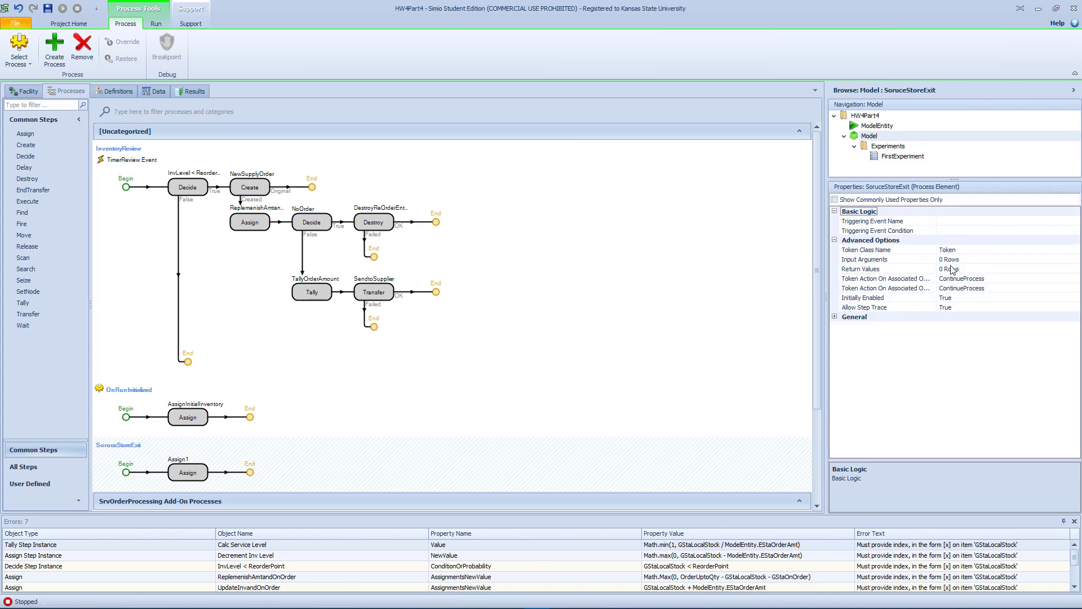
{"action": "left_click", "coordinate": [972, 252]}
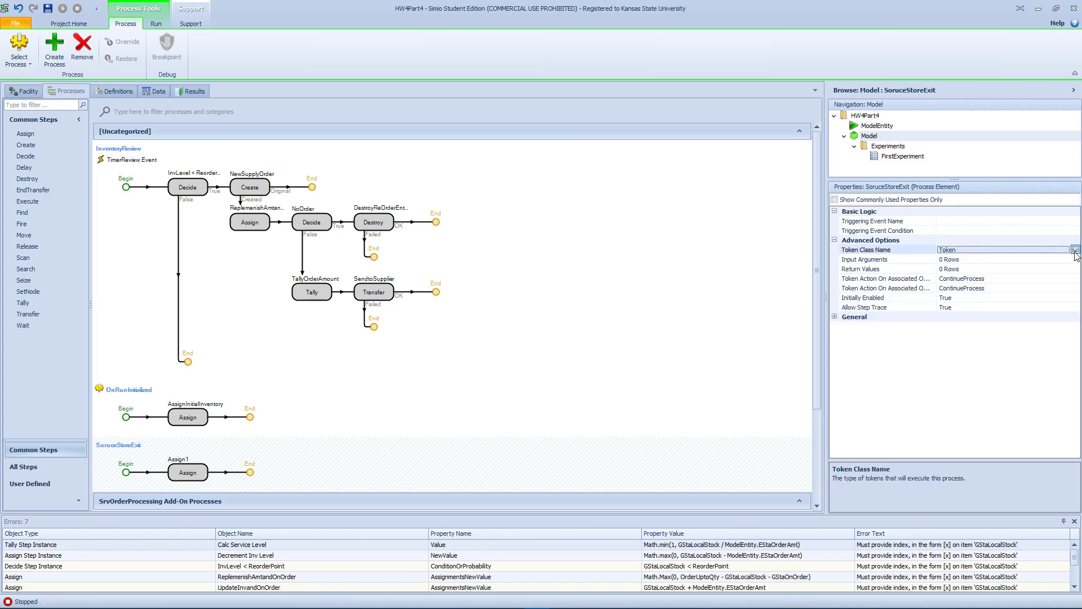
{"action": "left_click", "coordinate": [1075, 250]}
{"action": "left_click", "coordinate": [988, 270]}
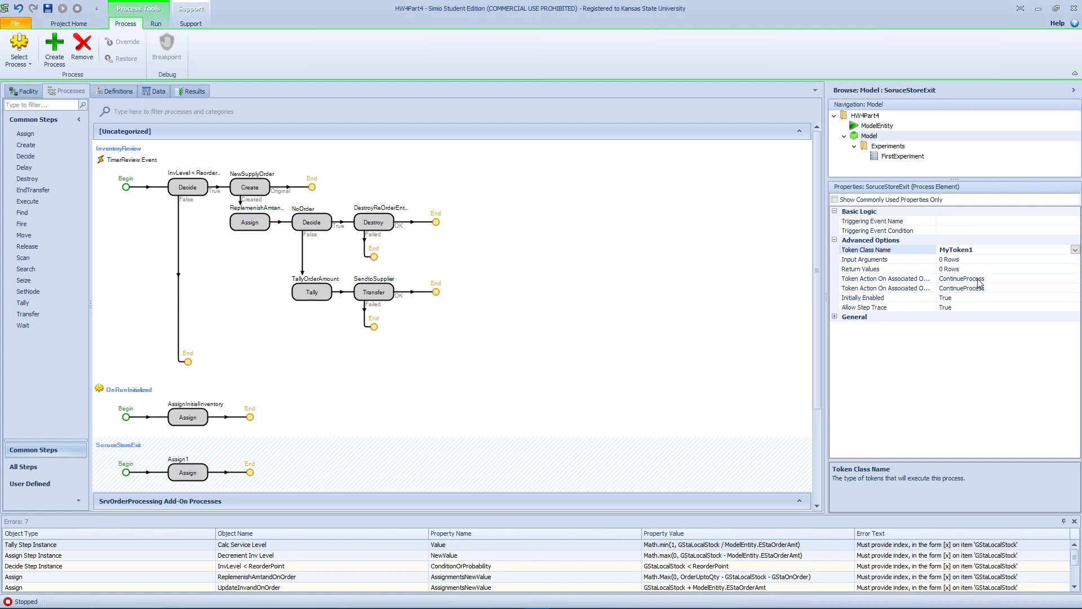
Step: Add an input argument named StoreNum to the SoruceStoreExit process
{"action": "left_click", "coordinate": [985, 261]}
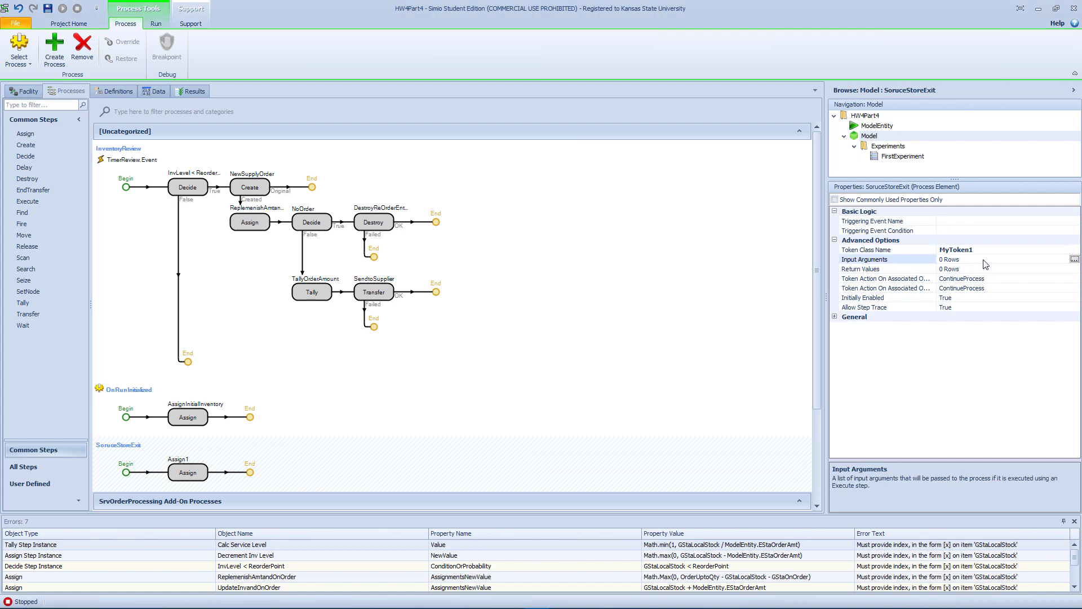
{"action": "left_click", "coordinate": [1073, 259]}
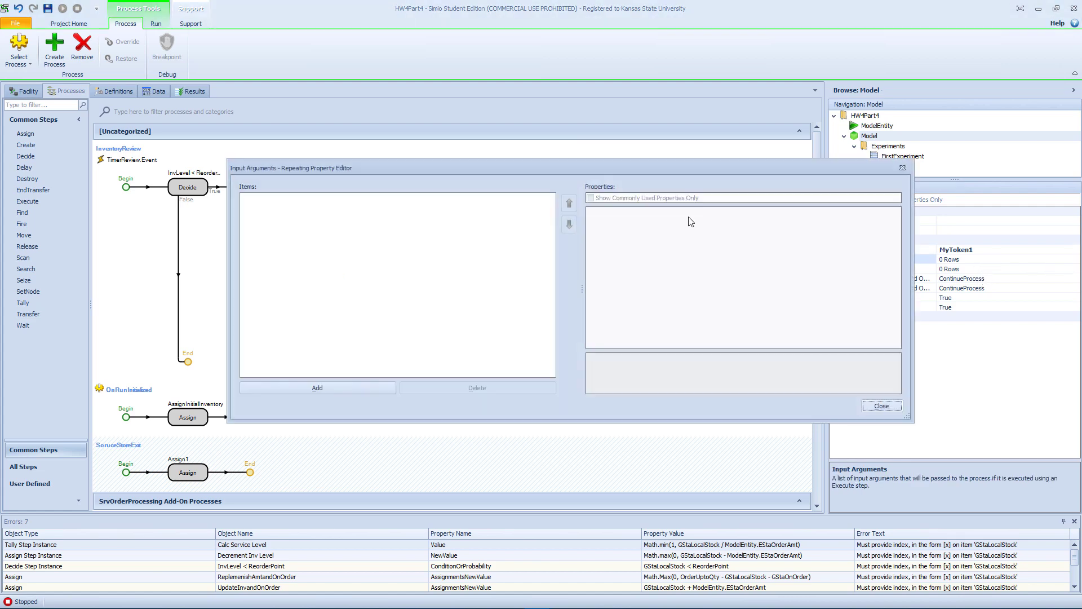
{"action": "left_click", "coordinate": [343, 389]}
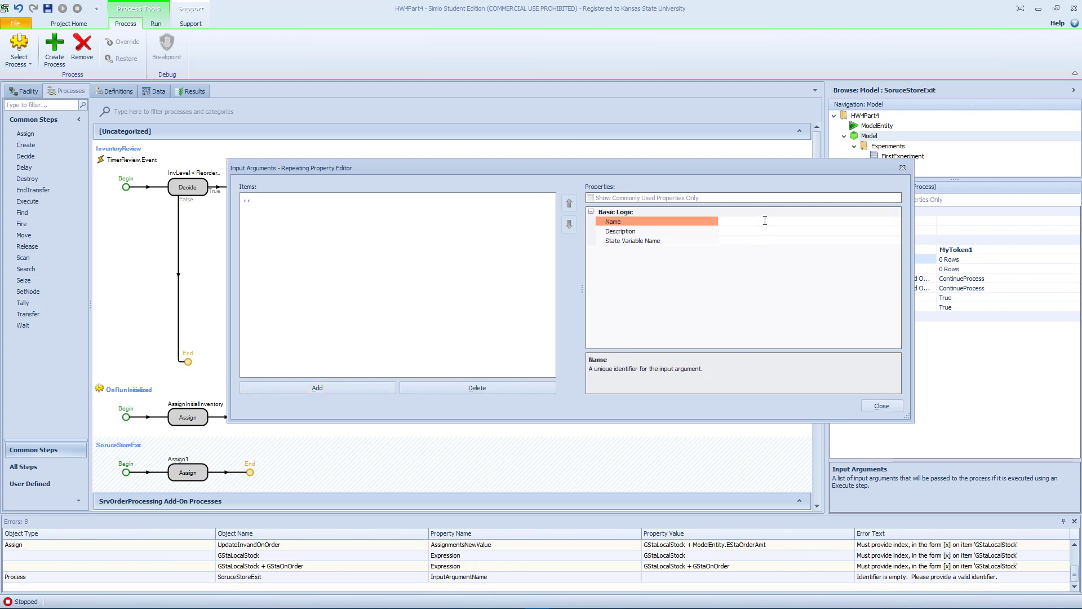
{"action": "type", "text": "Sot"}
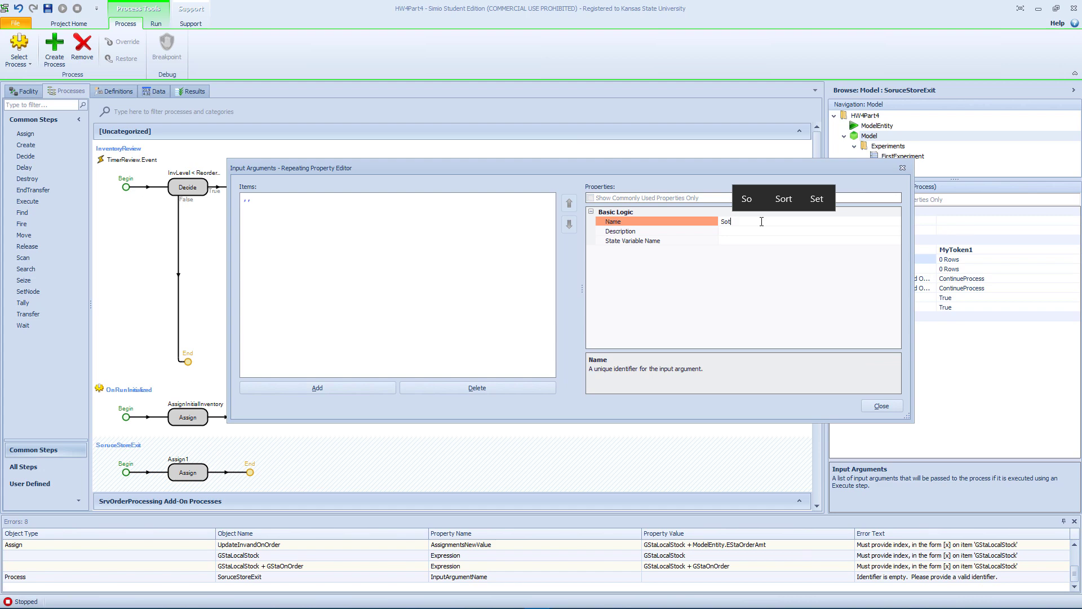
{"action": "key", "text": "BackSpace"}
{"action": "key", "text": "BackSpace"}
{"action": "type", "text": "tore"}
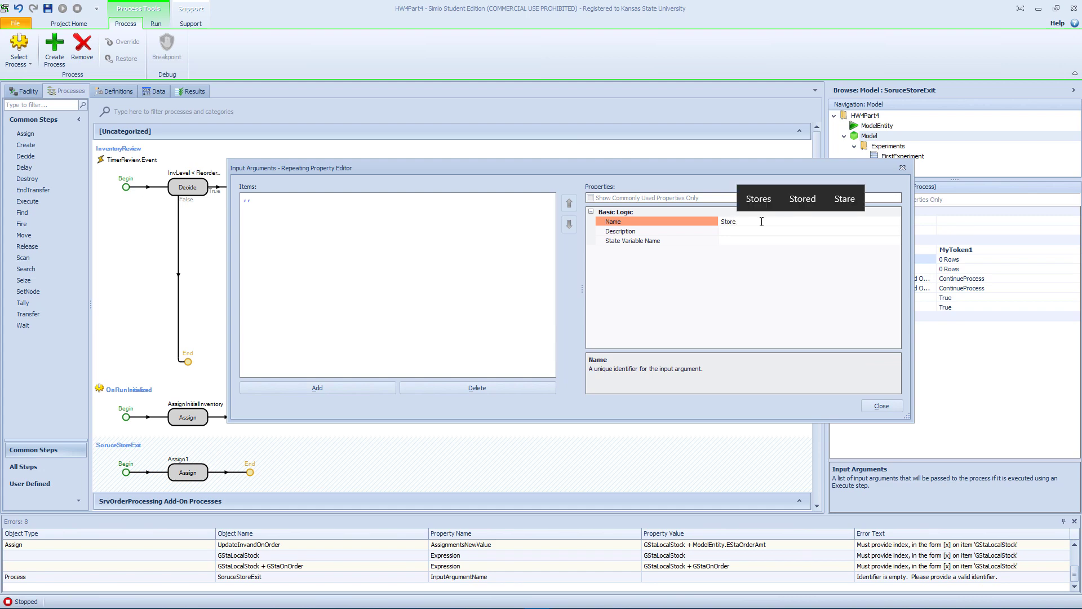
{"action": "type", "text": "Num"}
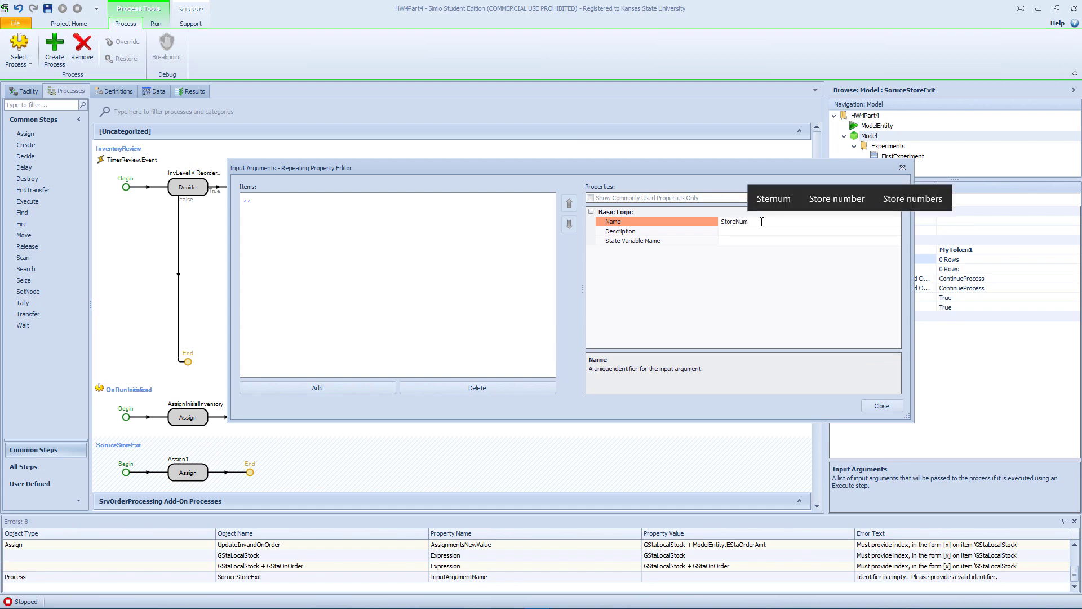
{"action": "key", "text": "Return"}
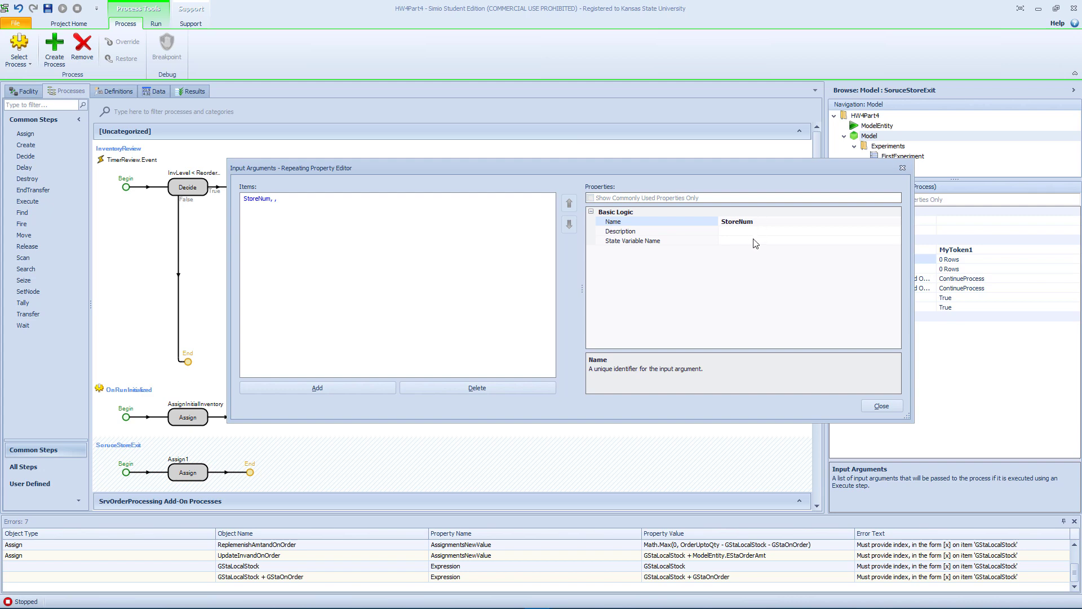
Step: Store the StoreNum argument in the state variable MyToken1.WhichStore and close the input arguments editor
{"action": "left_click", "coordinate": [745, 243]}
{"action": "left_click", "coordinate": [895, 241]}
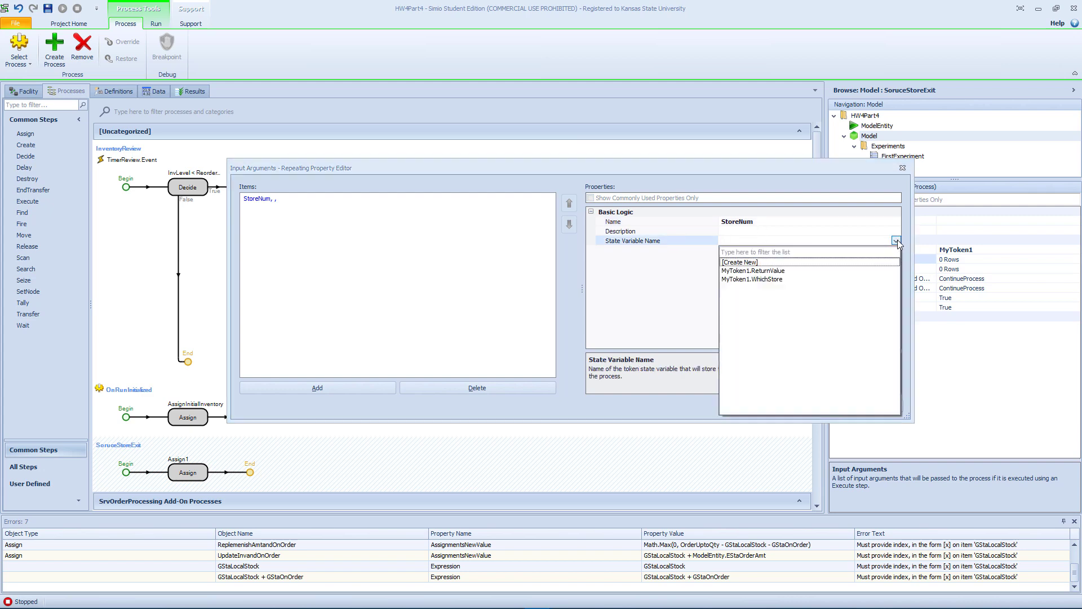
{"action": "left_click", "coordinate": [763, 280]}
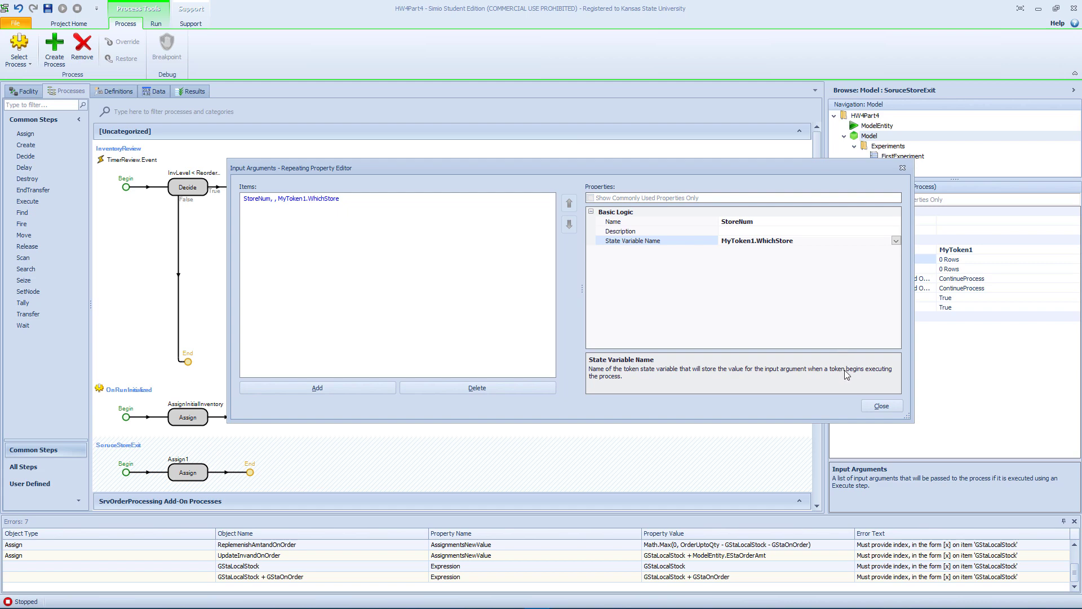
{"action": "left_click", "coordinate": [881, 406]}
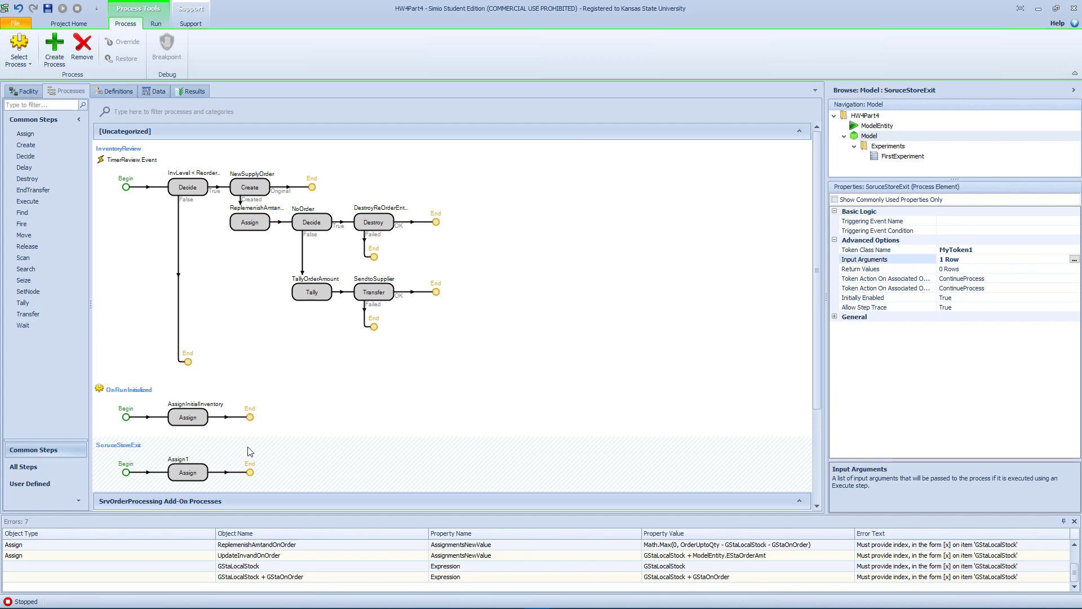
Step: Set the state variable of the Assign step in SoruceStoreExit to ModelEntity.StoreNo
{"action": "left_click", "coordinate": [197, 473]}
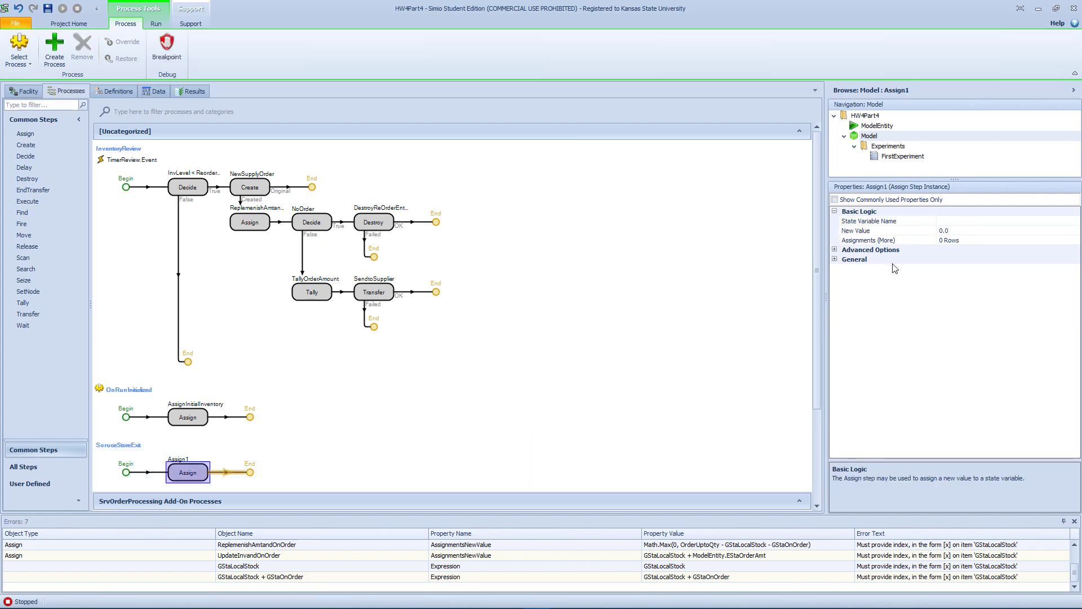
{"action": "left_click", "coordinate": [983, 220]}
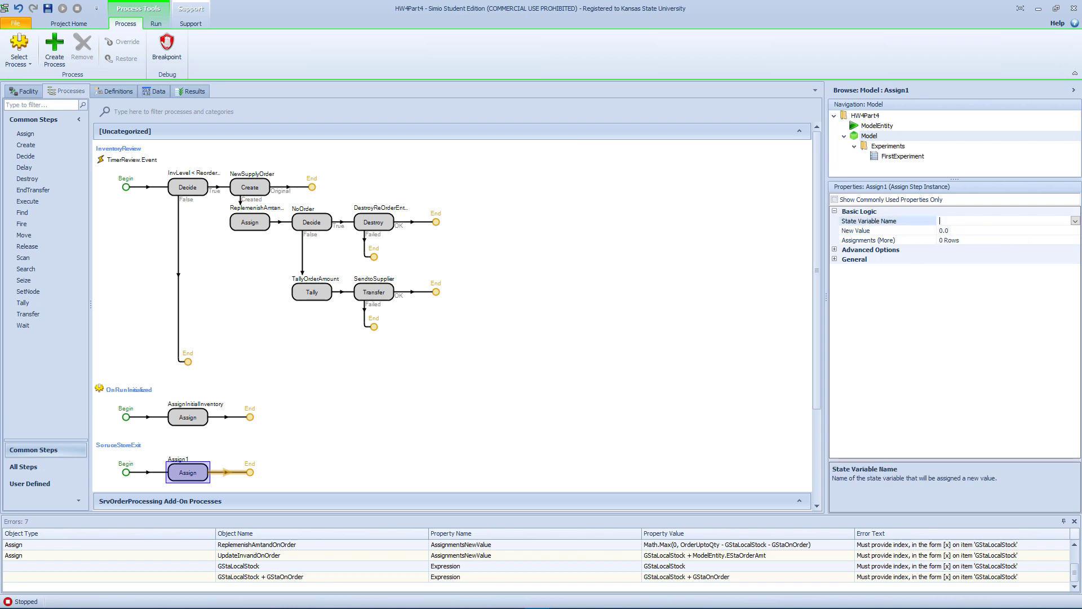
{"action": "left_click", "coordinate": [1075, 221]}
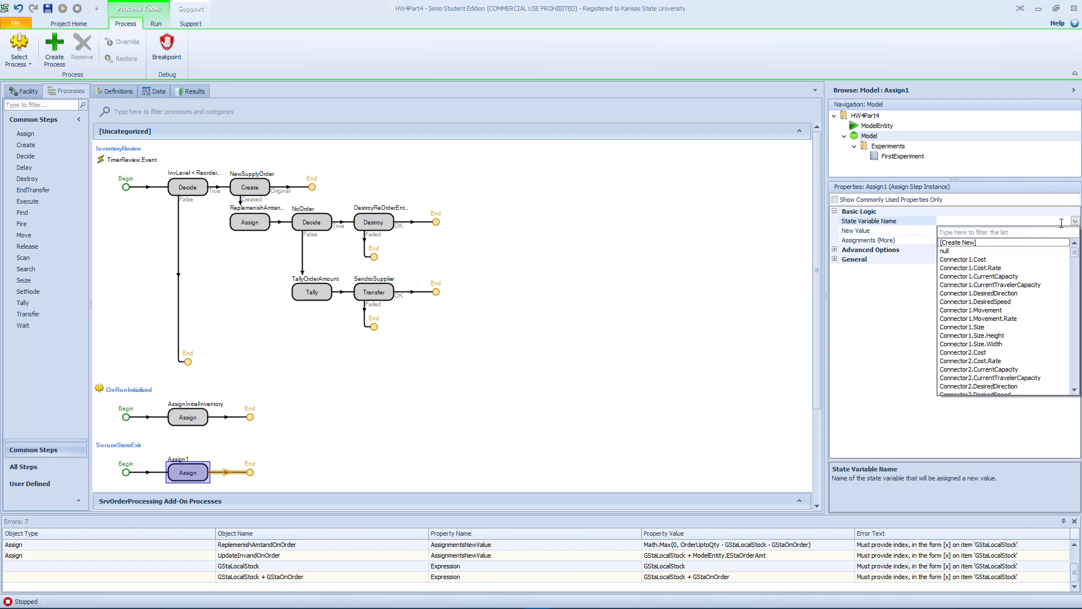
{"action": "key", "text": "o"}
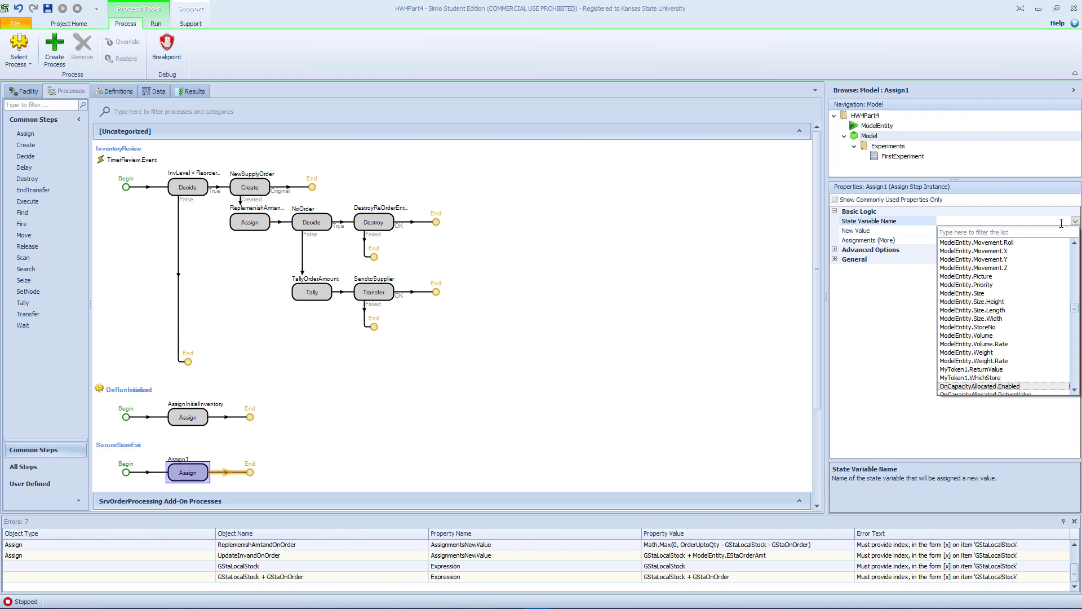
{"action": "key", "text": "Down"}
{"action": "key", "text": "Down"}
{"action": "key", "text": "Down"}
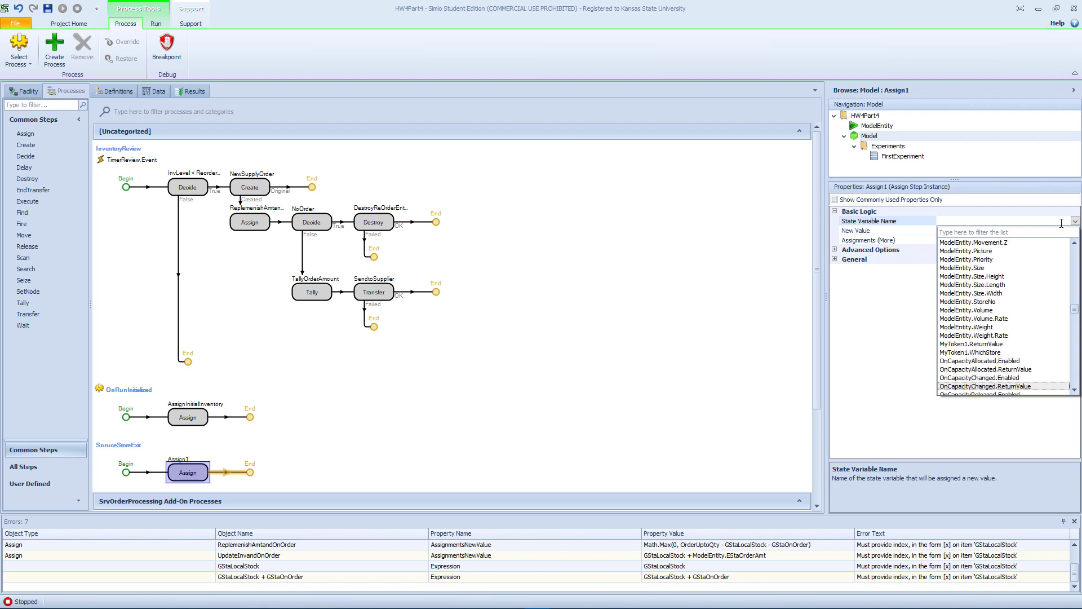
{"action": "key", "text": "Up"}
{"action": "key", "text": "Down"}
{"action": "key", "text": "Down"}
{"action": "key", "text": "Up"}
{"action": "key", "text": "Up"}
{"action": "key", "text": "Up"}
{"action": "key", "text": "Up"}
{"action": "key", "text": "Up"}
{"action": "key", "text": "Up"}
{"action": "key", "text": "Up"}
{"action": "key", "text": "Up"}
{"action": "key", "text": "Up"}
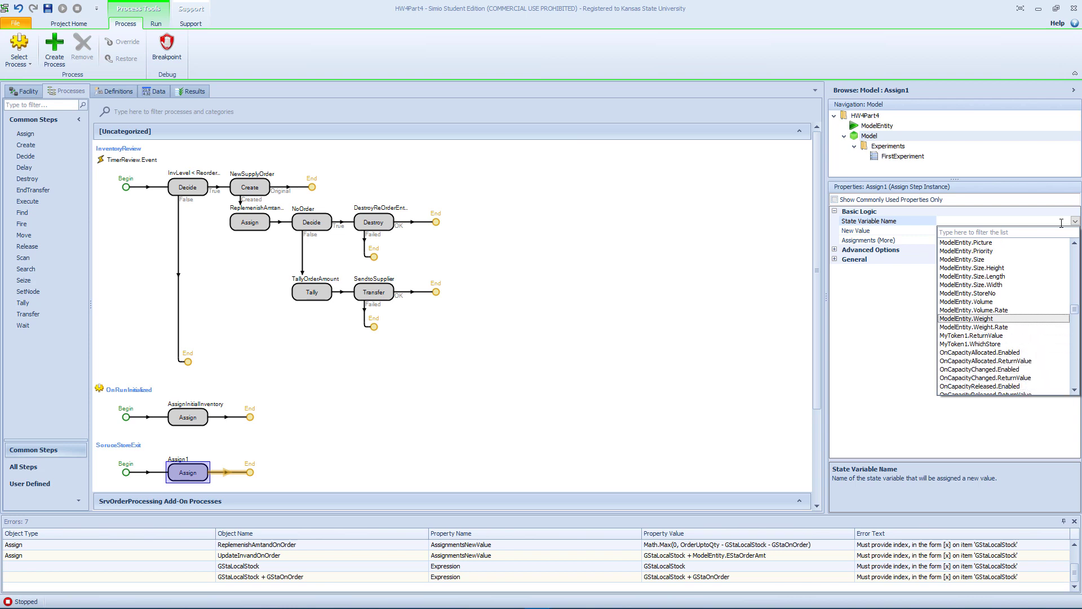
{"action": "key", "text": "Up"}
{"action": "key", "text": "Up"}
{"action": "key", "text": "Return"}
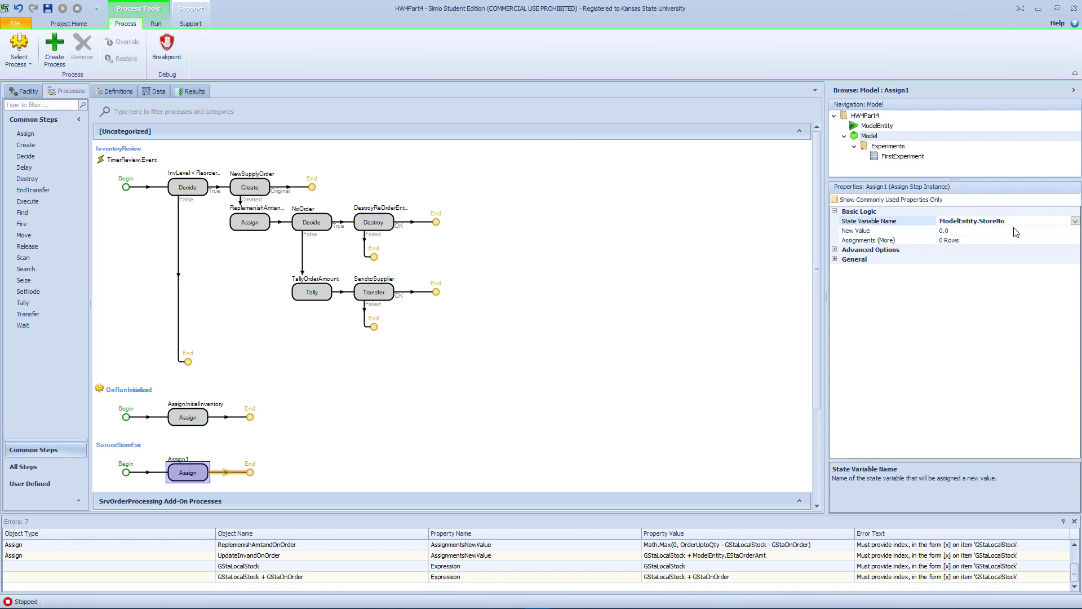
Step: Set the new value of the Assign step in SoruceStoreExit to MyToken1.WhichStore
{"action": "left_click", "coordinate": [1064, 229]}
{"action": "left_click", "coordinate": [1075, 230]}
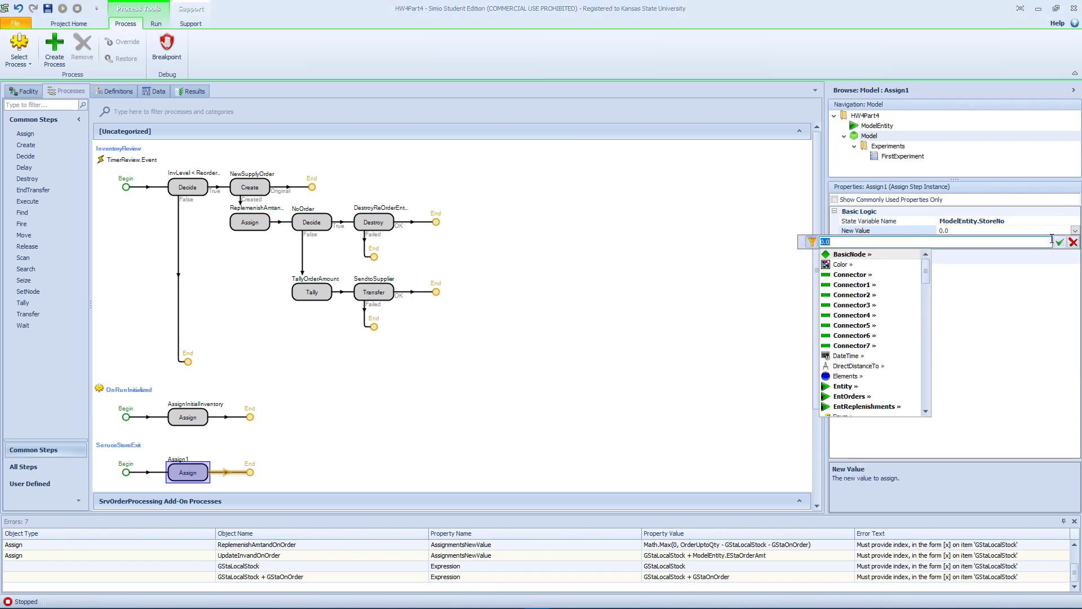
{"action": "type", "text": "Whi"}
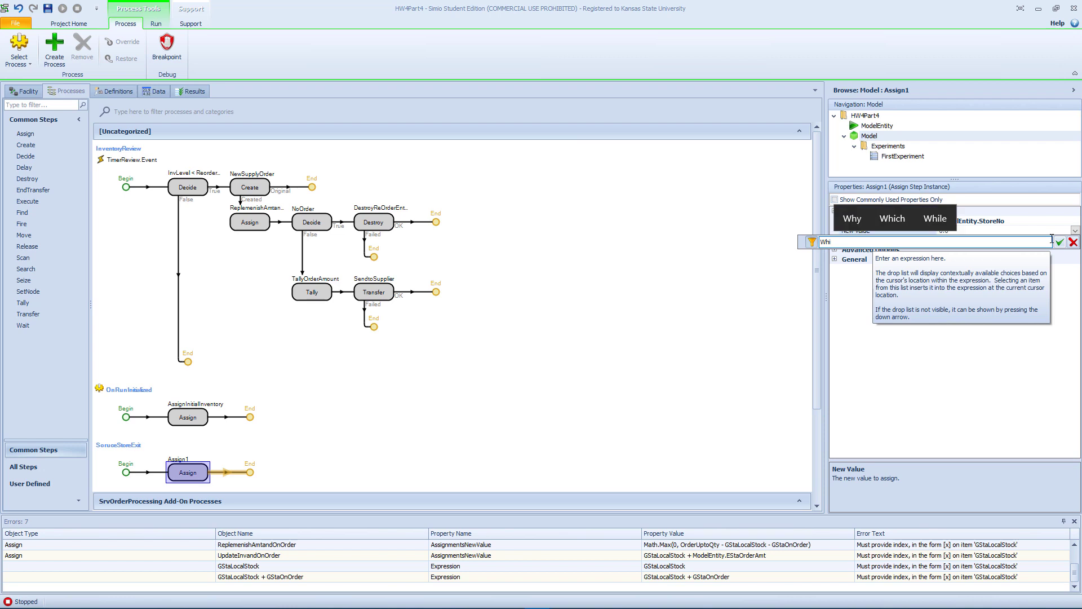
{"action": "key", "text": "BackSpace"}
{"action": "key", "text": "BackSpace"}
{"action": "key", "text": "BackSpace"}
{"action": "type", "text": "M"}
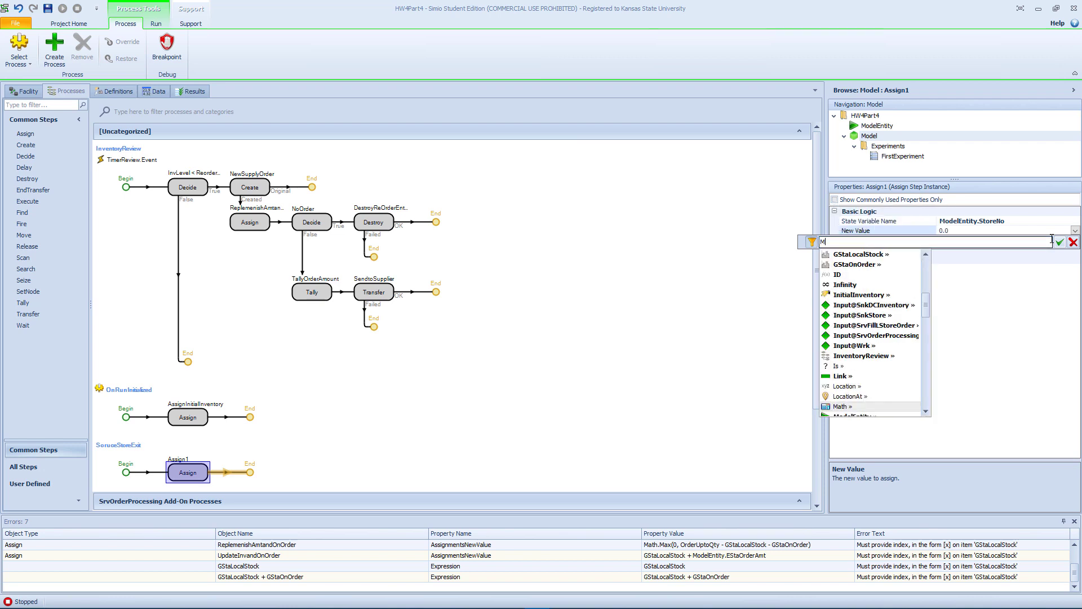
{"action": "type", "text": "yToken1.Wh"}
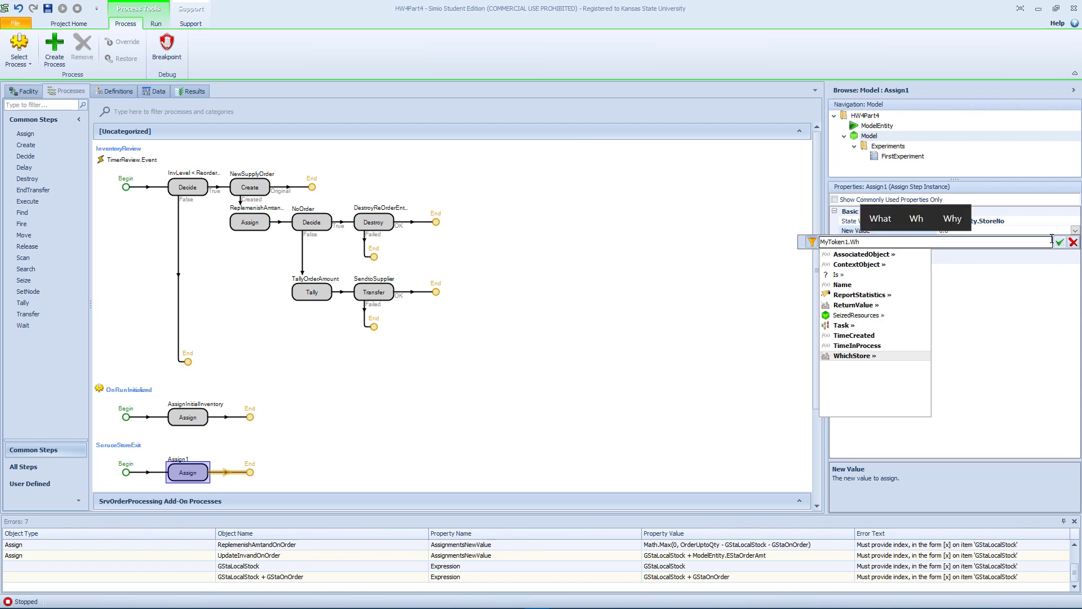
{"action": "key", "text": "Return"}
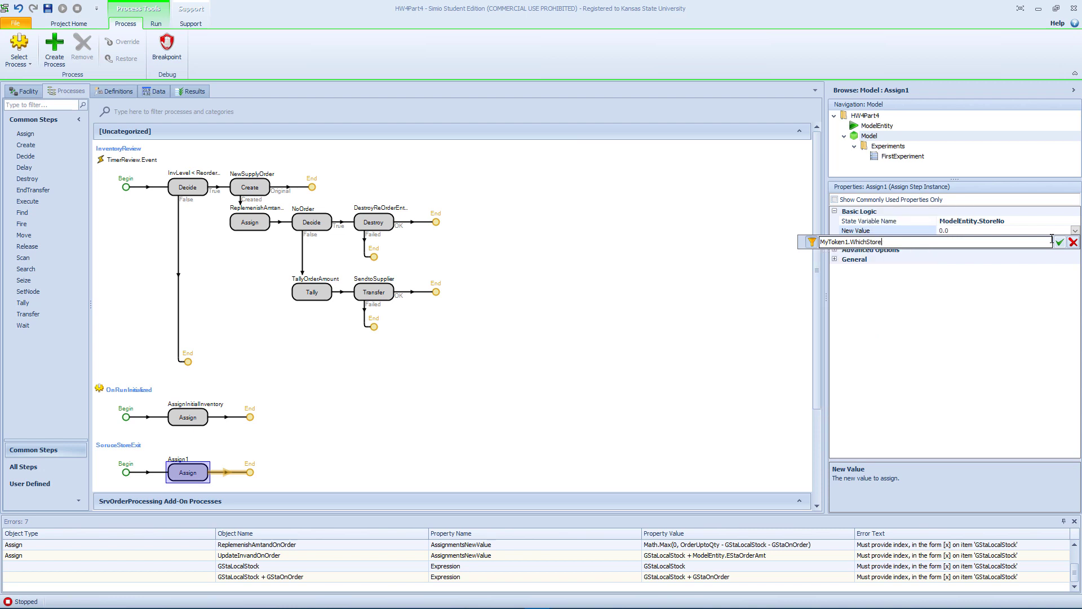
{"action": "key", "text": "Return"}
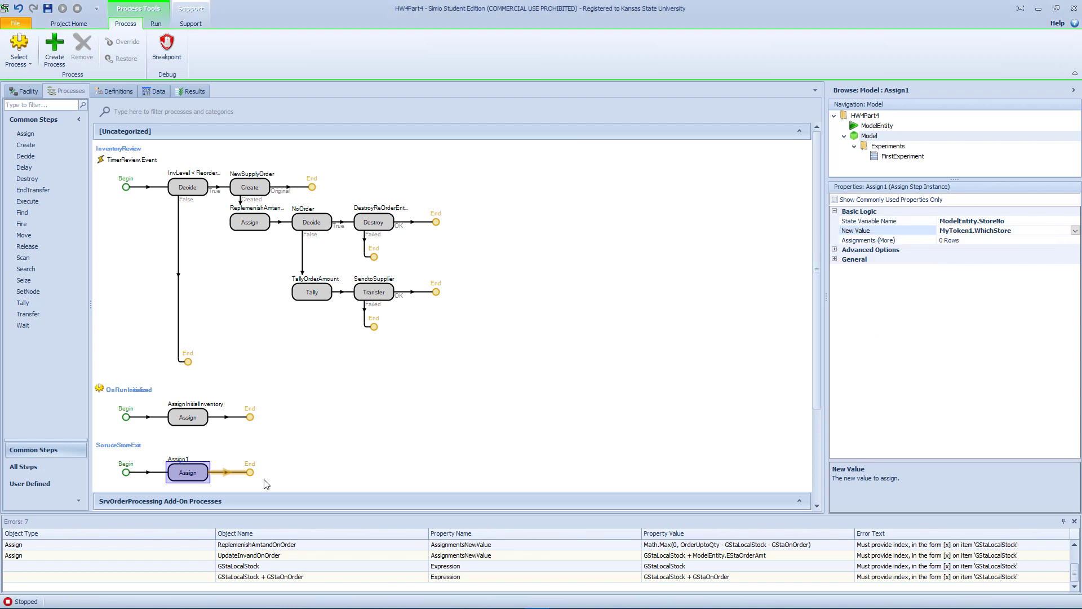
Step: Duplicate the Assign step within the SoruceStoreExit process, placing the copy directly after the original
{"action": "left_click_drag", "start_coordinate": [205, 482], "coordinate": [272, 483]}
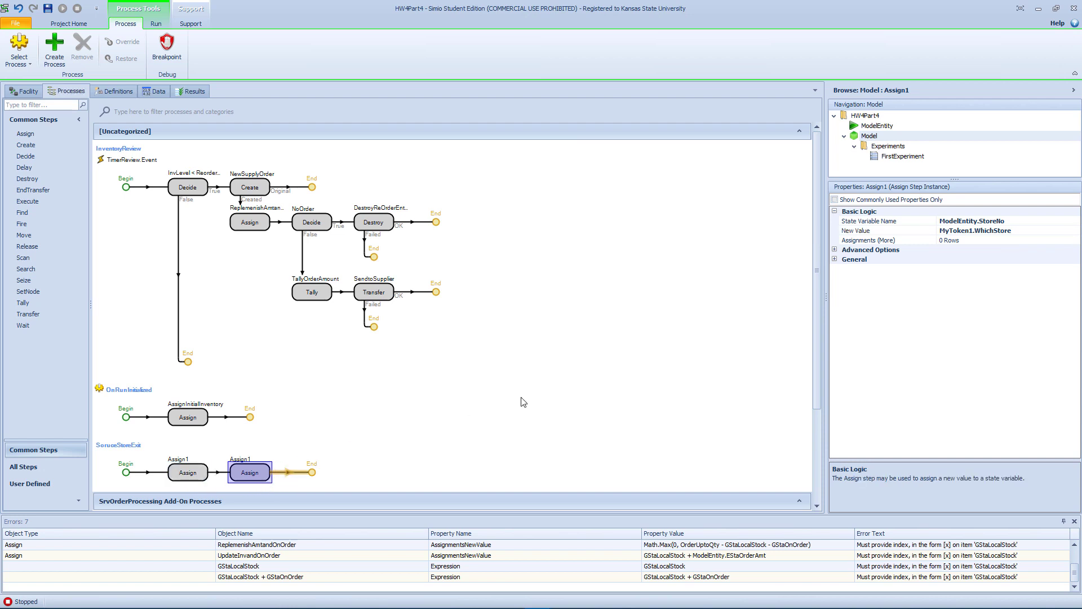
{"action": "left_click", "coordinate": [1011, 223]}
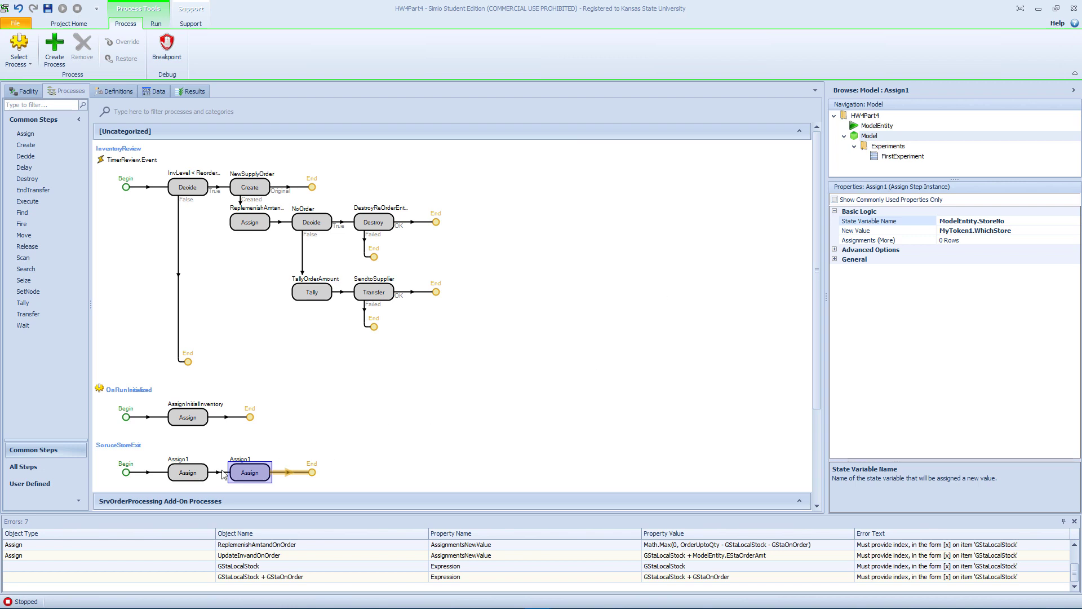
{"action": "left_click", "coordinate": [204, 475]}
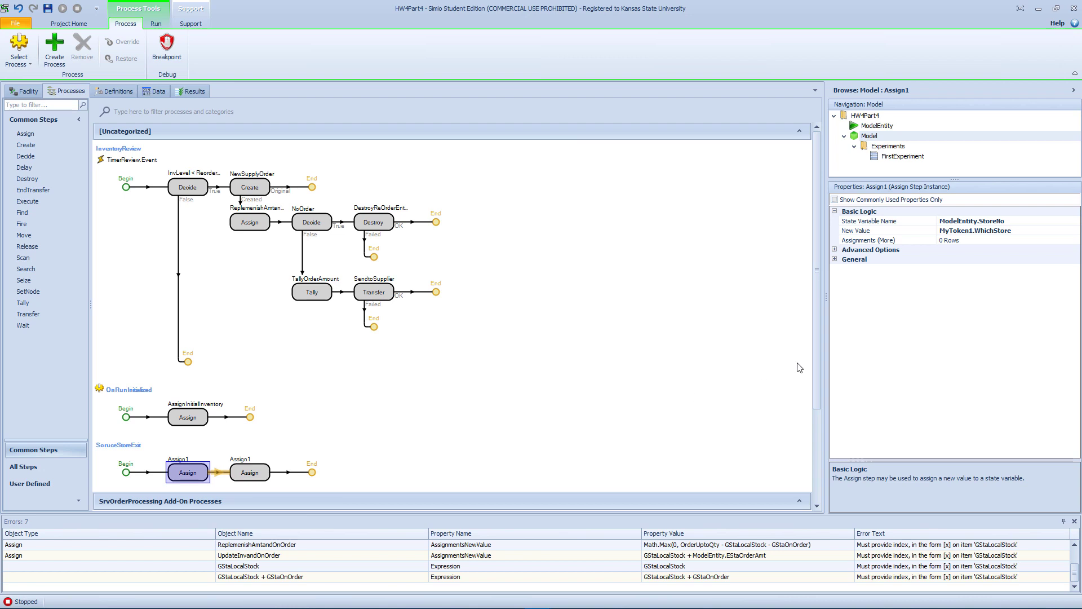
Step: Set the state variable of the second Assign step in SoruceStoreExit to ModelEntity.EStaOrderAmt
{"action": "right_click", "coordinate": [247, 469]}
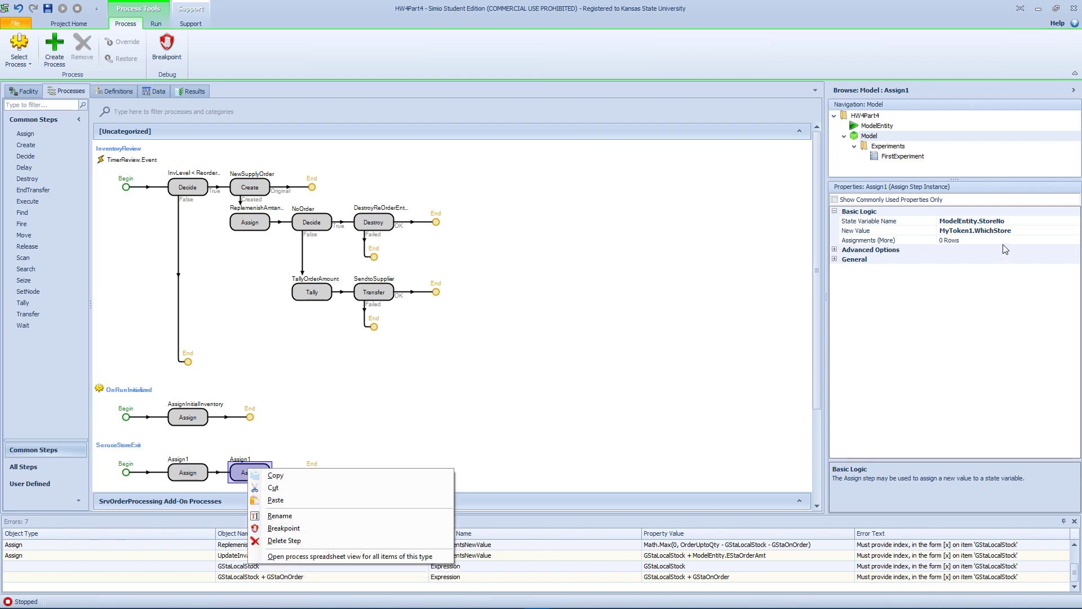
{"action": "left_click", "coordinate": [1011, 224]}
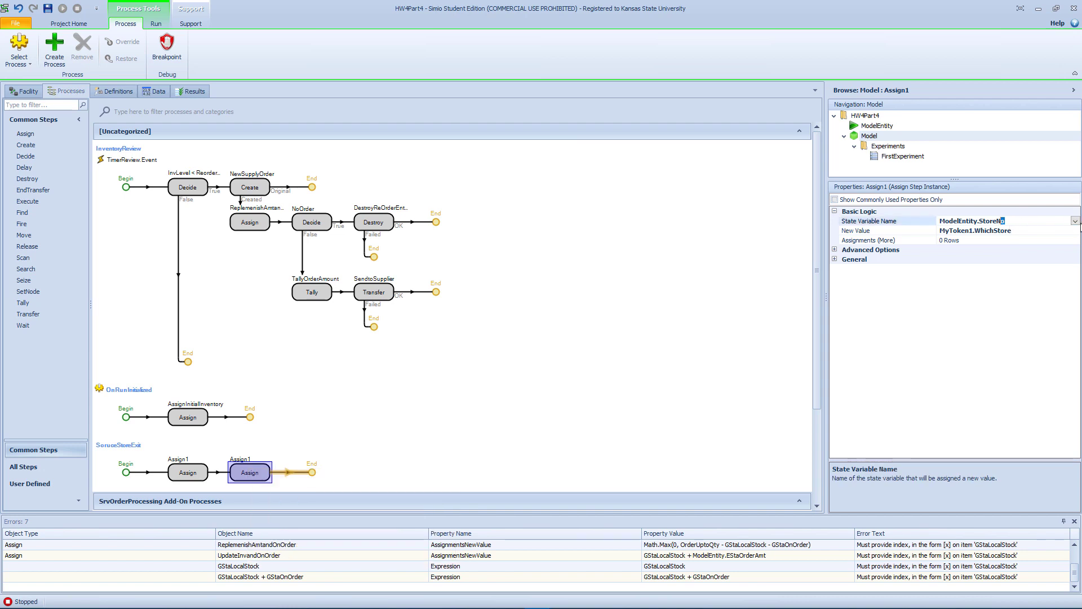
{"action": "left_click", "coordinate": [1075, 221]}
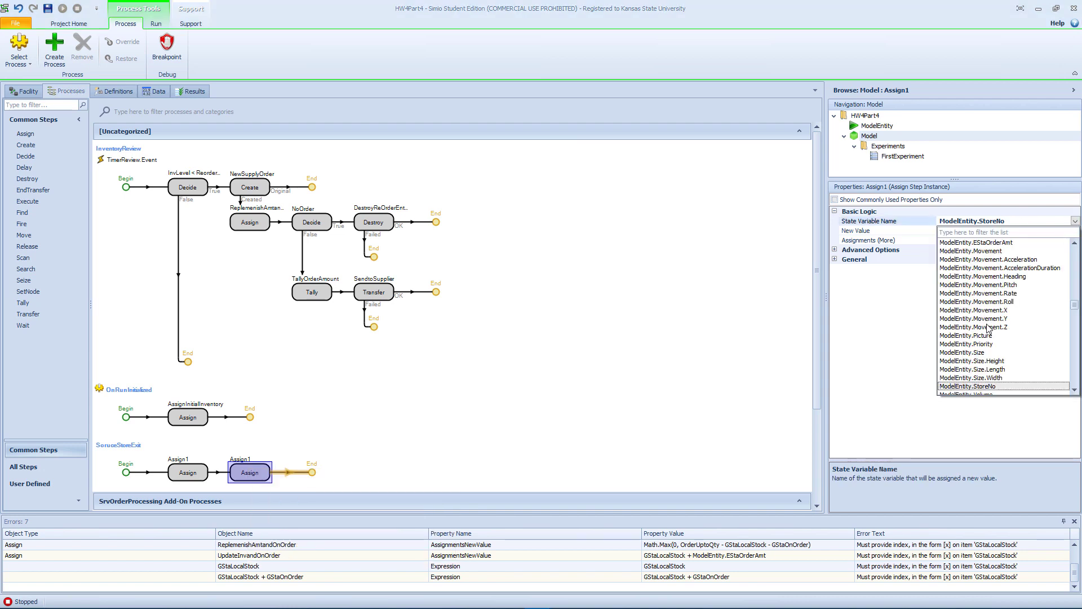
{"action": "scroll", "coordinate": [998, 341], "scroll_direction": "down", "scroll_amount": 3}
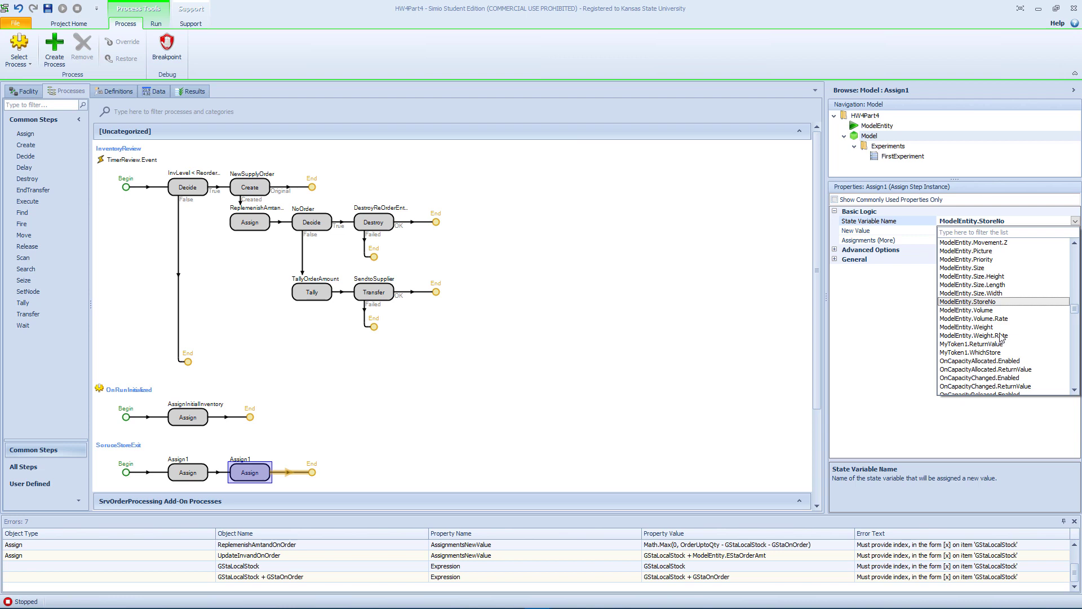
{"action": "scroll", "coordinate": [997, 286], "scroll_direction": "up", "scroll_amount": 3}
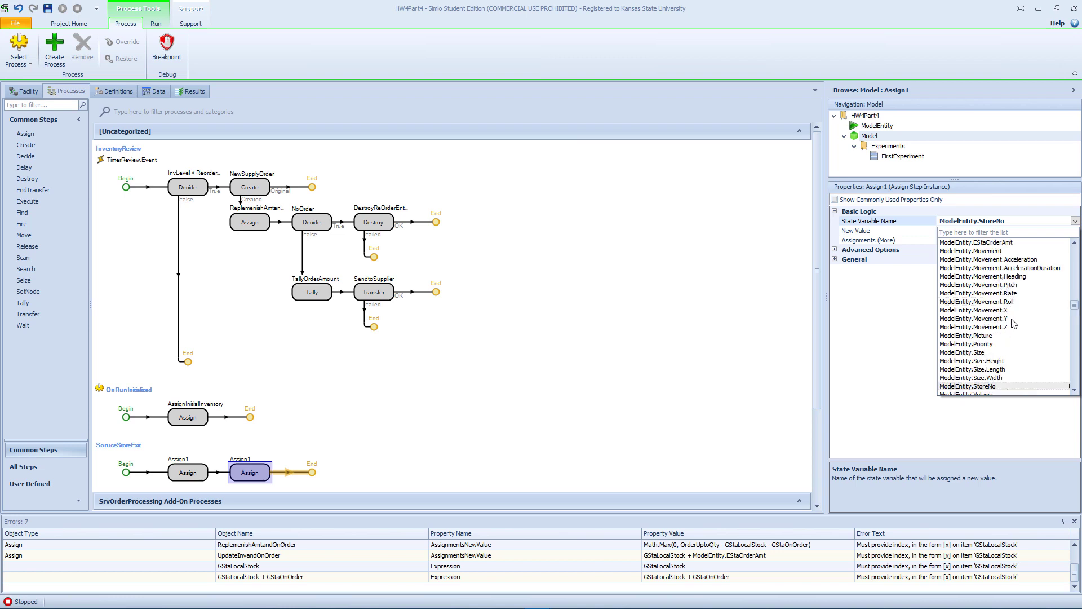
{"action": "left_click", "coordinate": [1015, 242]}
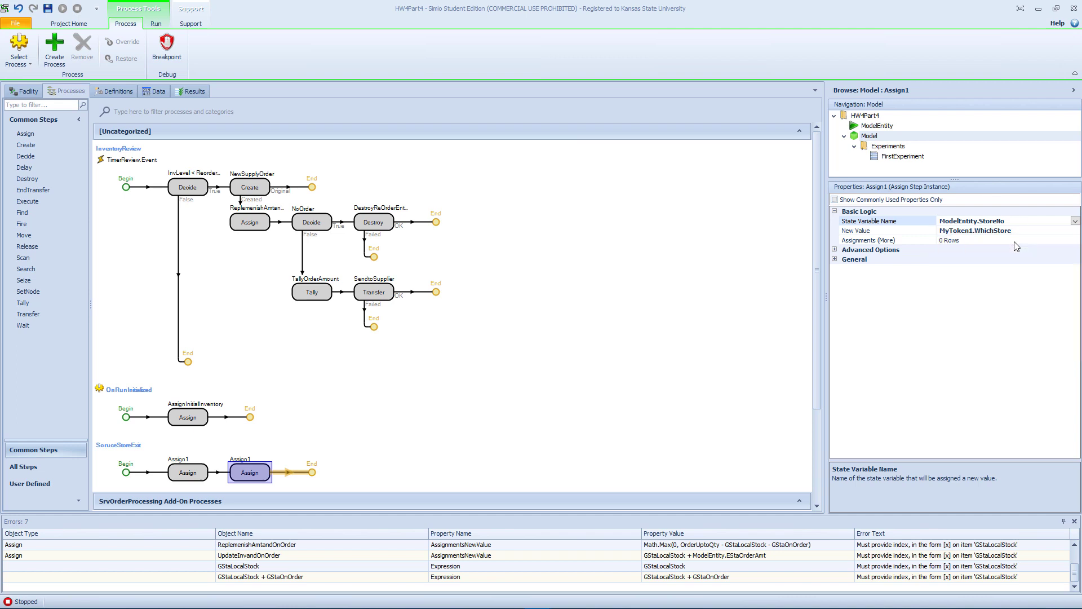
{"action": "left_click", "coordinate": [1012, 232]}
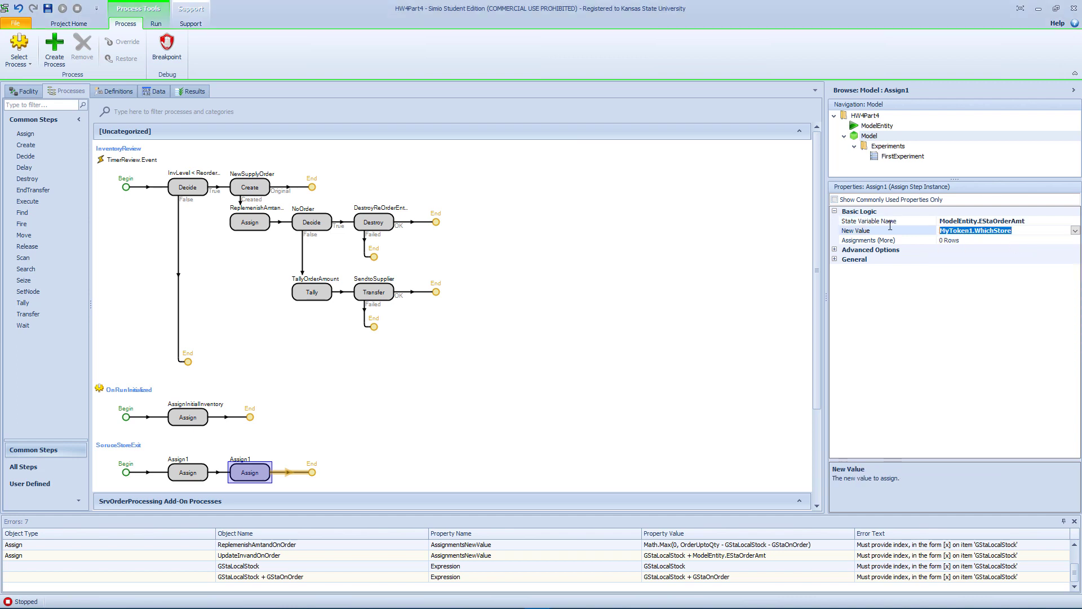
{"action": "left_click", "coordinate": [657, 268]}
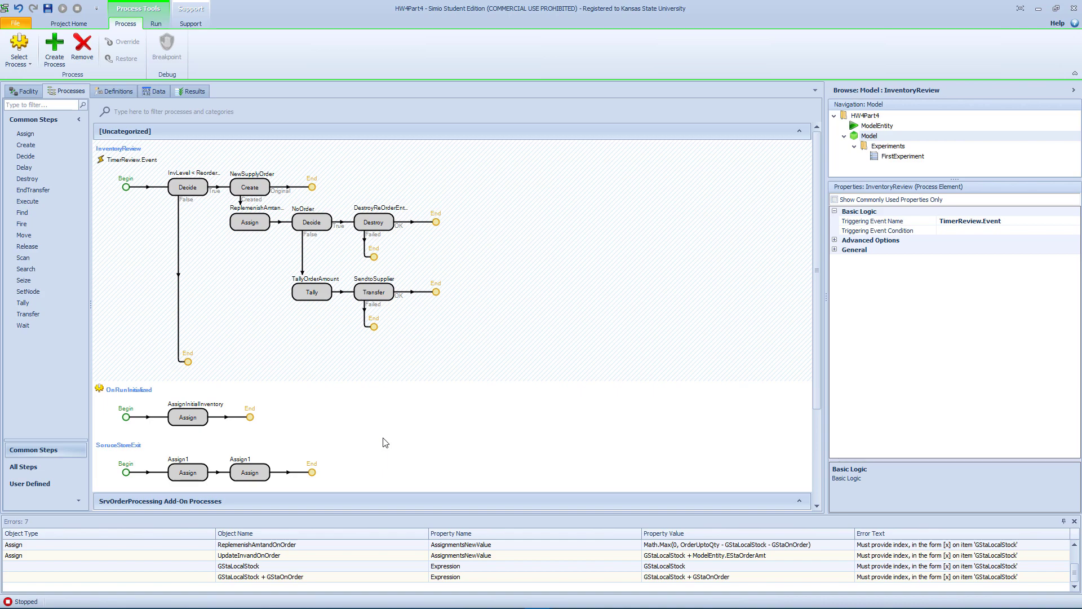
Step: Delete both Before Exiting state assignments from SrcStore1 in the facility model
{"action": "left_click", "coordinate": [25, 91]}
{"action": "left_click", "coordinate": [1021, 317]}
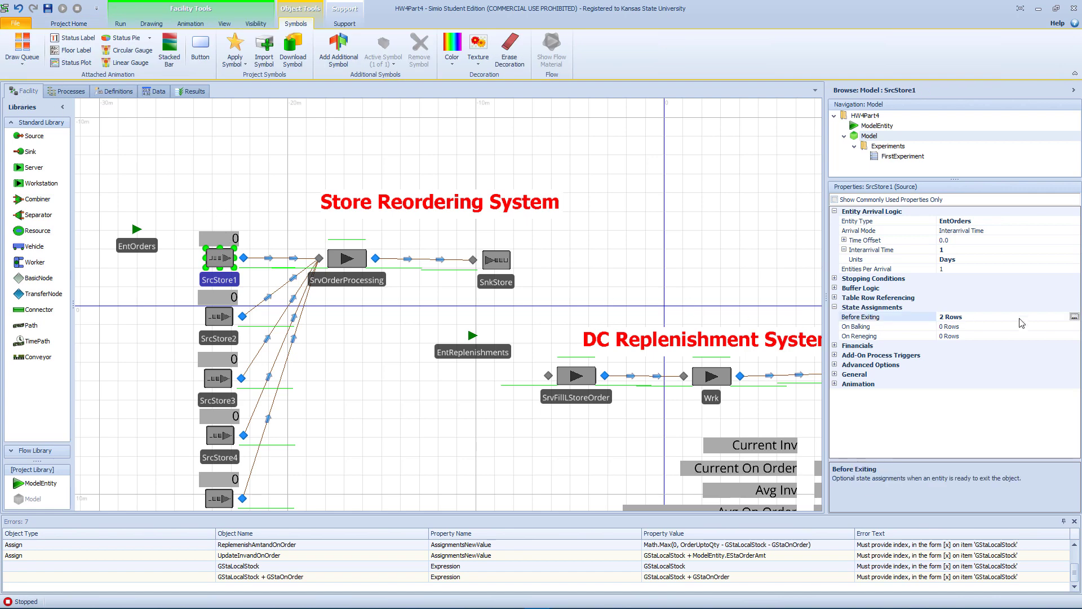
{"action": "left_click", "coordinate": [1074, 317]}
{"action": "left_click", "coordinate": [309, 209]}
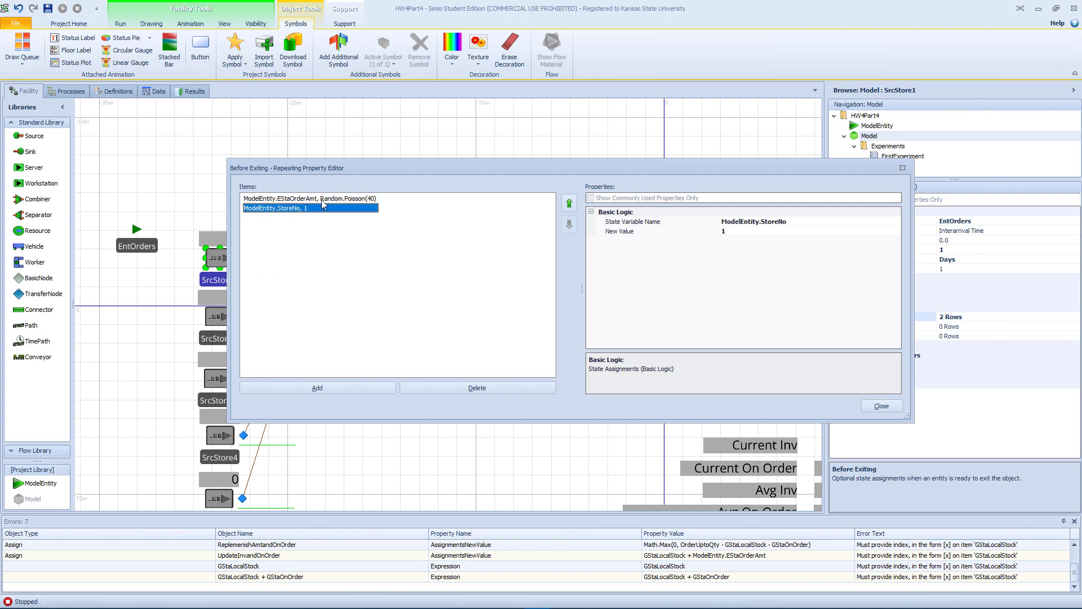
{"action": "left_click", "coordinate": [322, 199]}
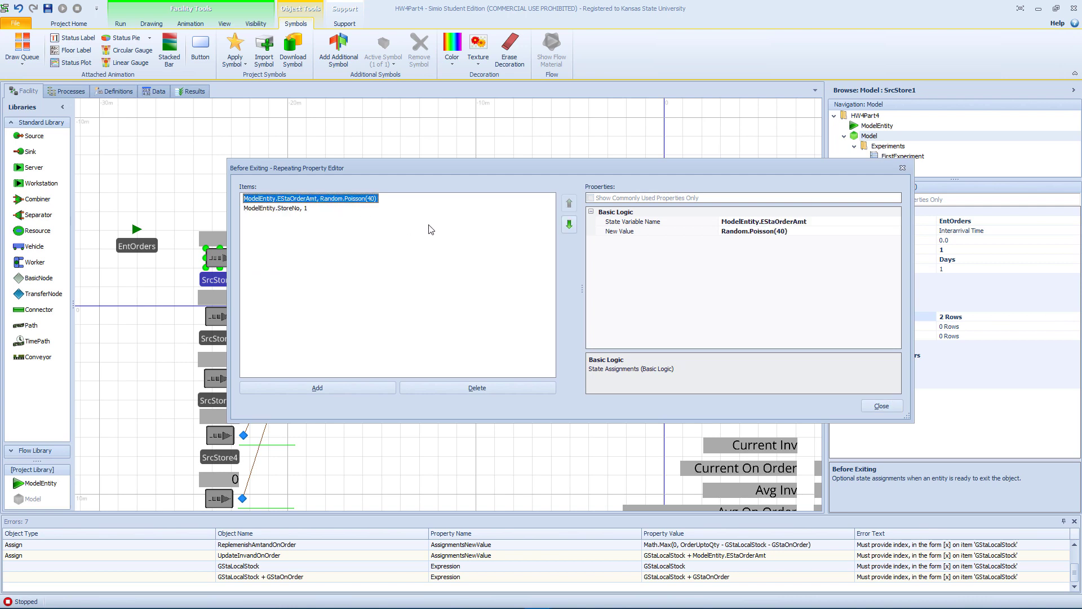
{"action": "left_click", "coordinate": [488, 386]}
{"action": "left_click", "coordinate": [498, 385]}
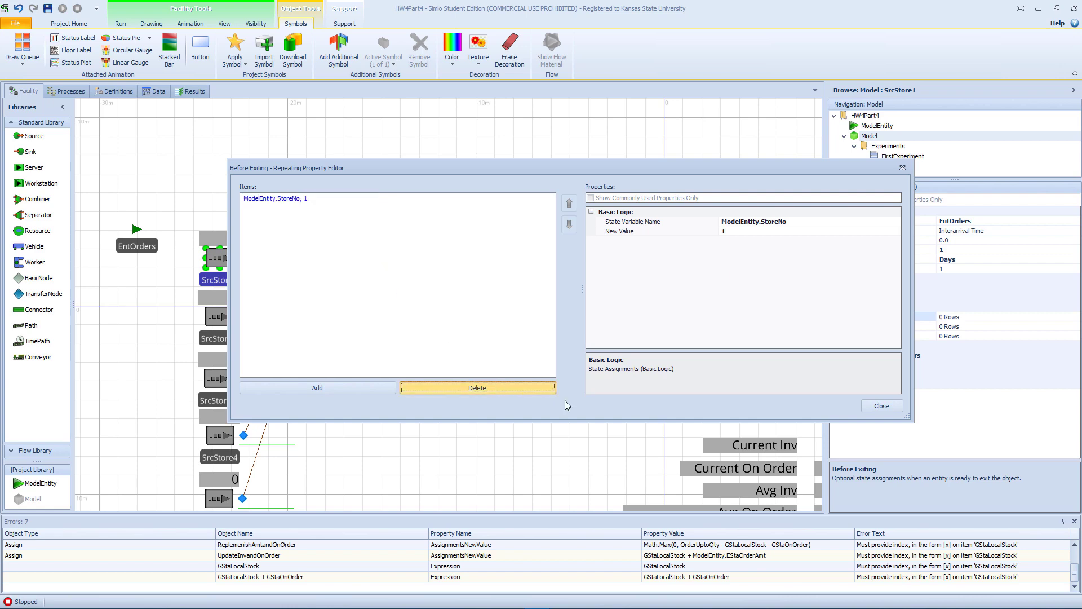
{"action": "left_click", "coordinate": [880, 407]}
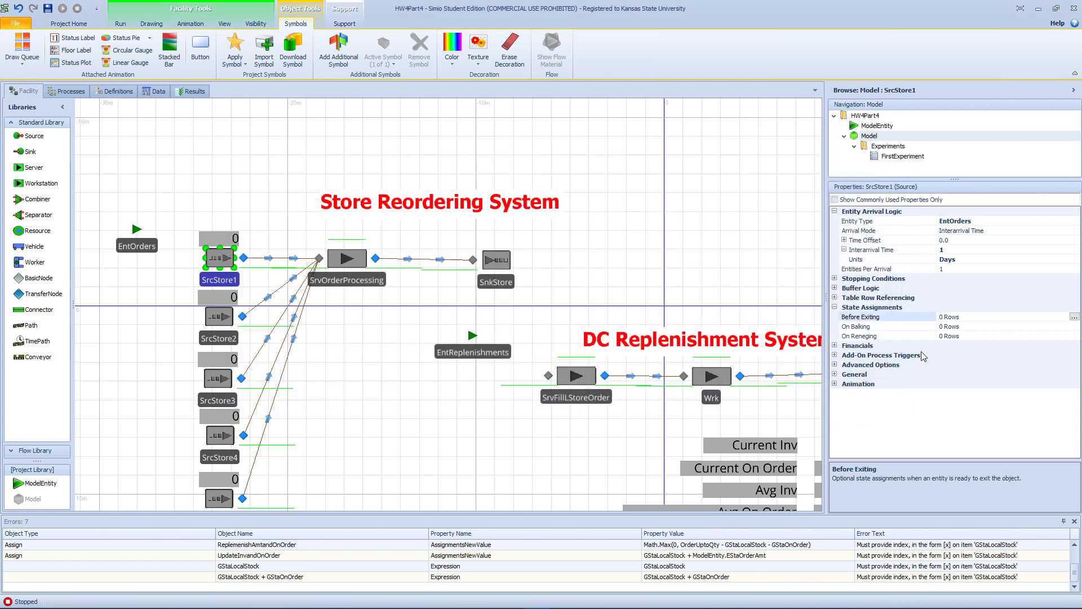
Step: Set SrcStore1's Exited add-on process trigger to SoruceStoreExit and open its Store Num argument for editing
{"action": "left_click", "coordinate": [835, 356]}
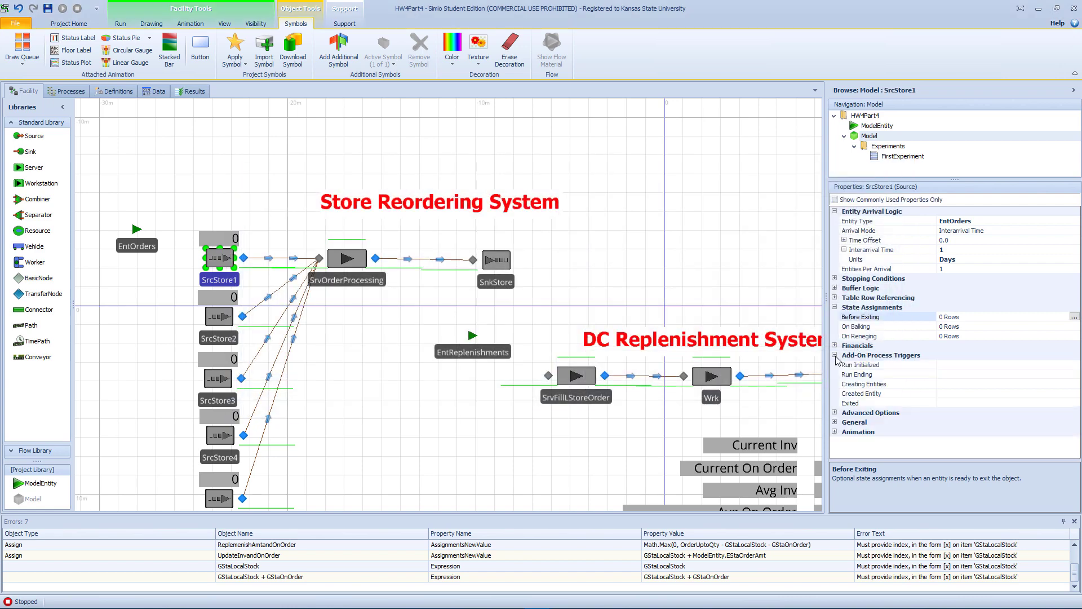
{"action": "left_click", "coordinate": [976, 403]}
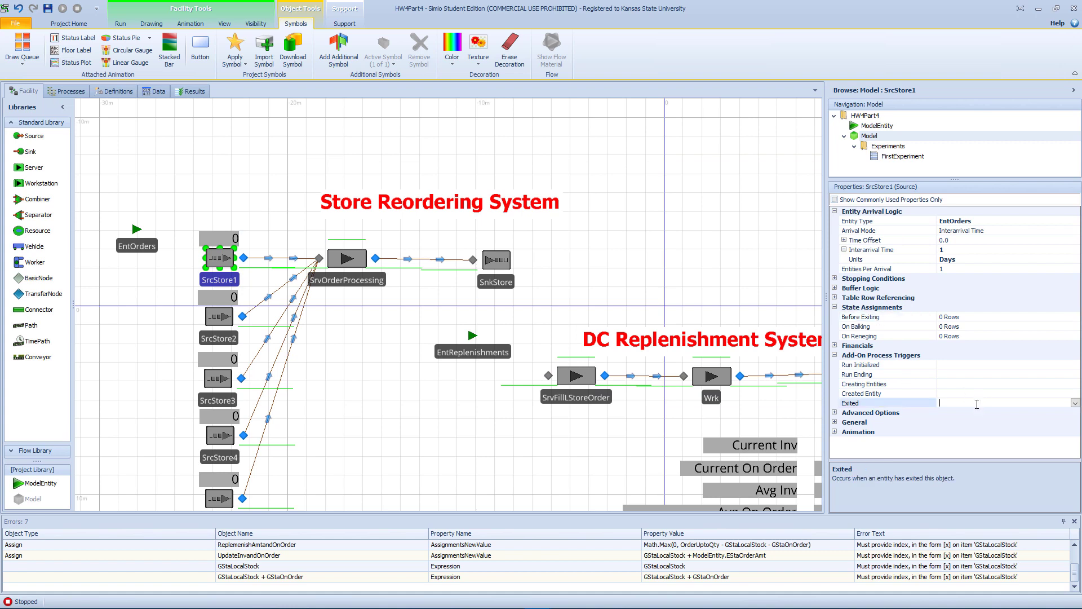
{"action": "left_click", "coordinate": [1075, 404]}
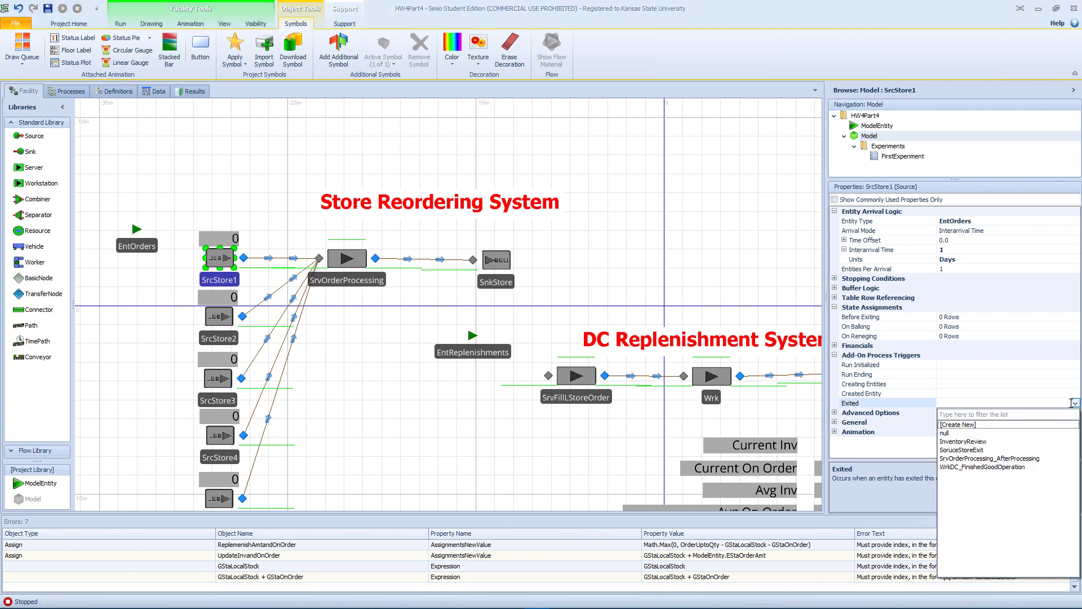
{"action": "left_click", "coordinate": [984, 450]}
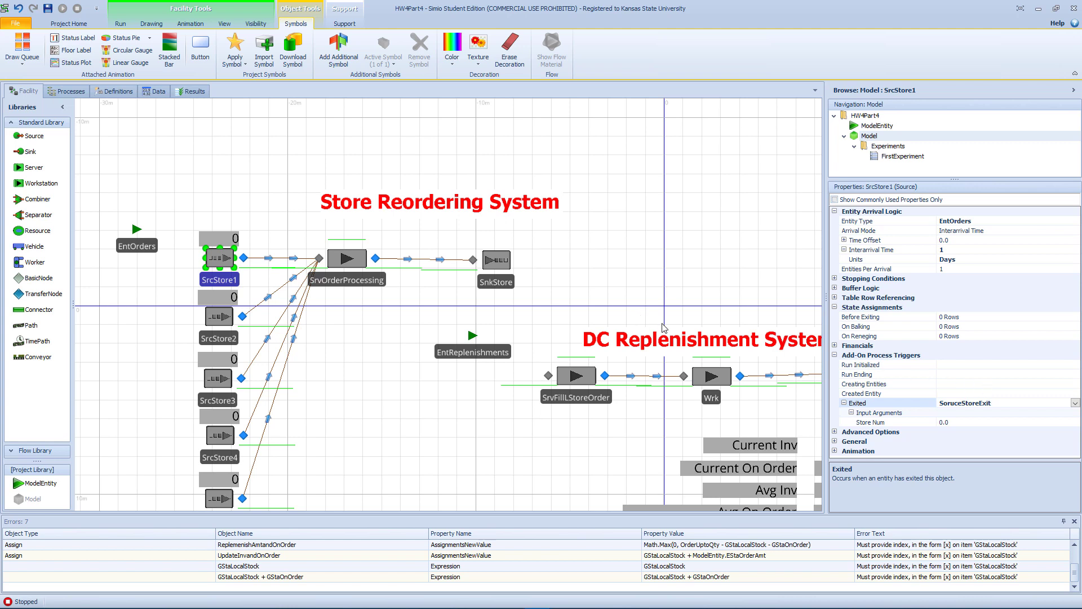
{"action": "left_click", "coordinate": [958, 423]}
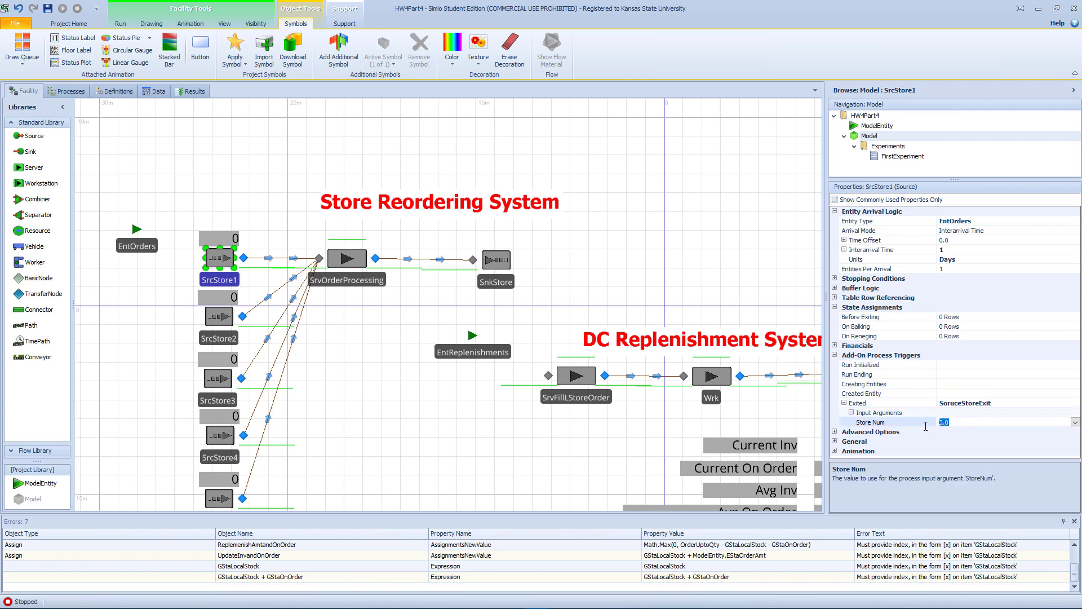
Step: Set SrcStore2's Exited add-on process trigger to SoruceStoreExit with a Store Num argument of 2
{"action": "left_click", "coordinate": [219, 316]}
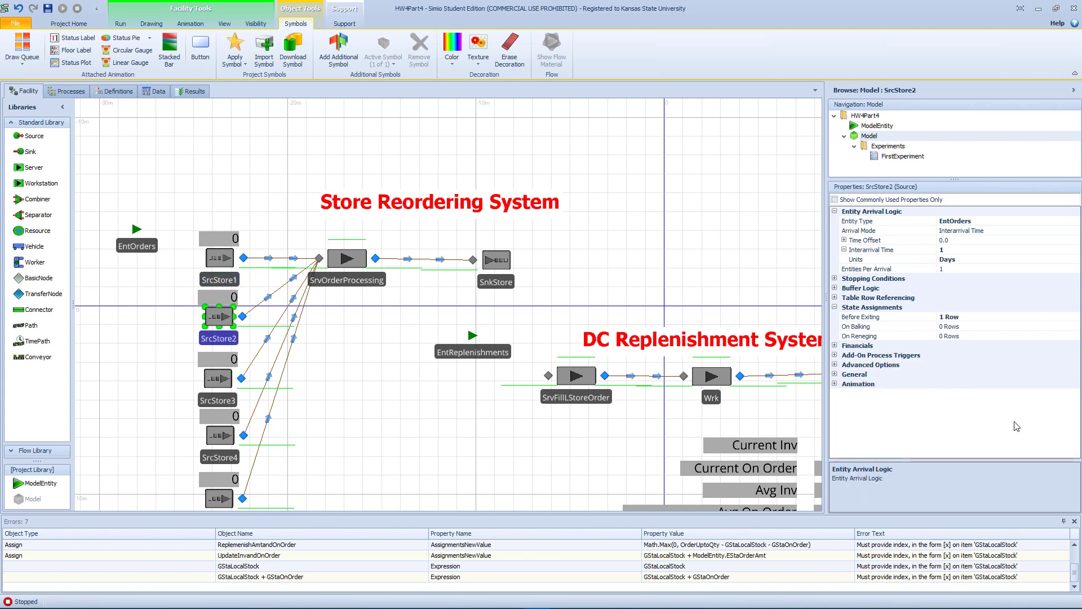
{"action": "left_click", "coordinate": [836, 355]}
{"action": "left_click", "coordinate": [886, 404]}
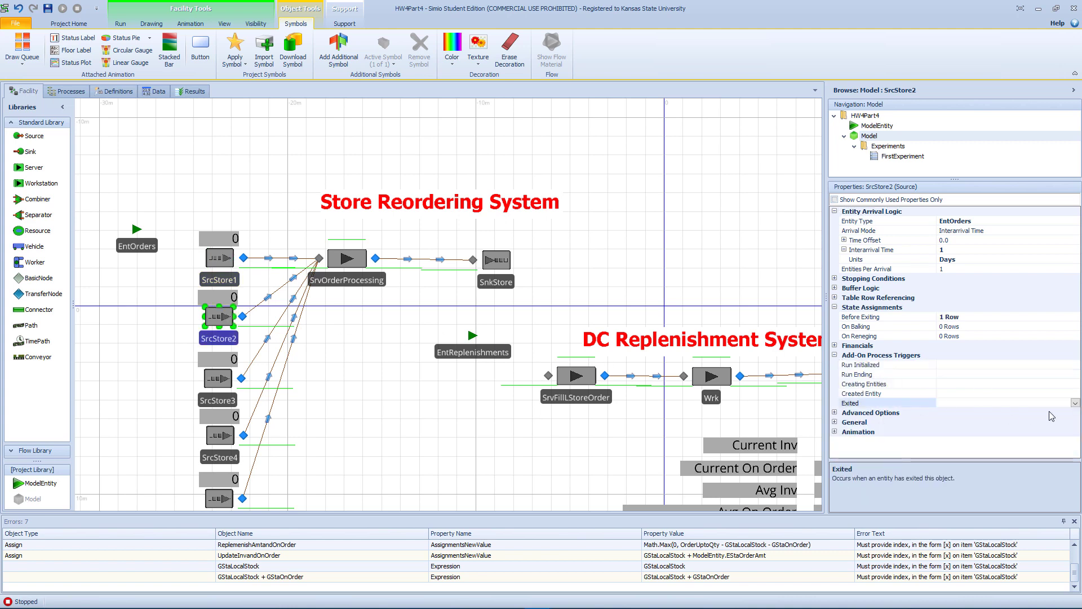
{"action": "left_click", "coordinate": [1075, 403]}
{"action": "left_click", "coordinate": [973, 450]}
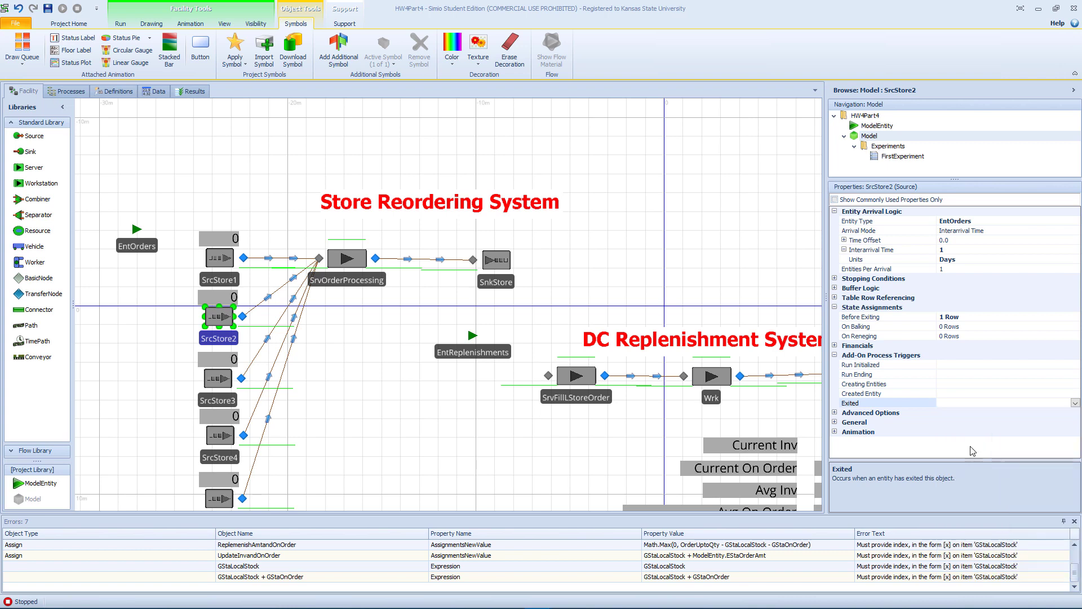
{"action": "left_click", "coordinate": [958, 422]}
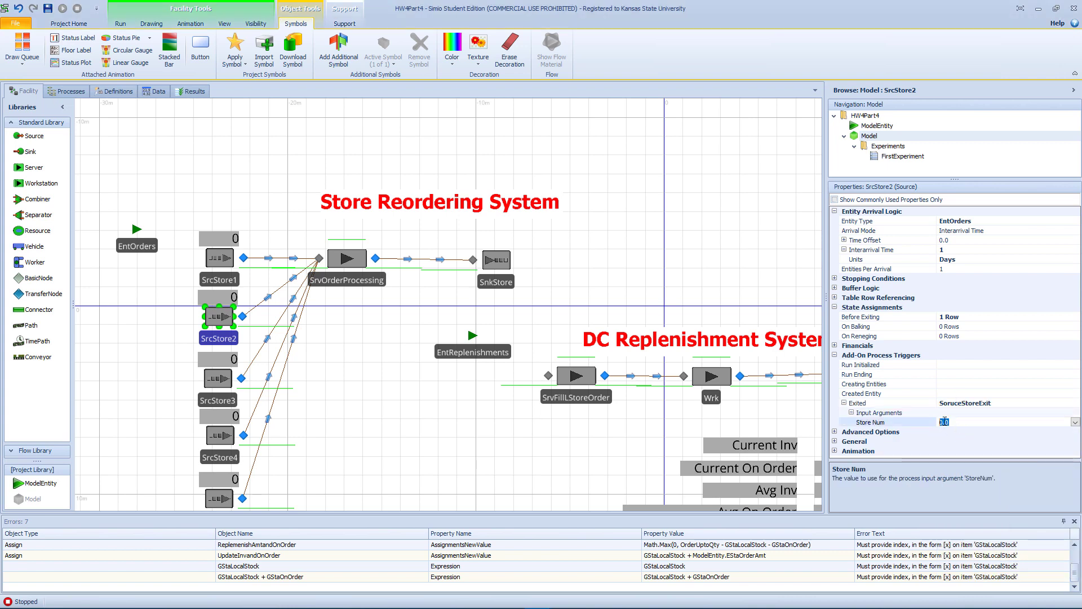
{"action": "type", "text": "2"}
Step: Set SrcStore3's Exited add-on process trigger to SoruceStoreExit with a Store Num argument of 3
{"action": "left_click", "coordinate": [219, 378]}
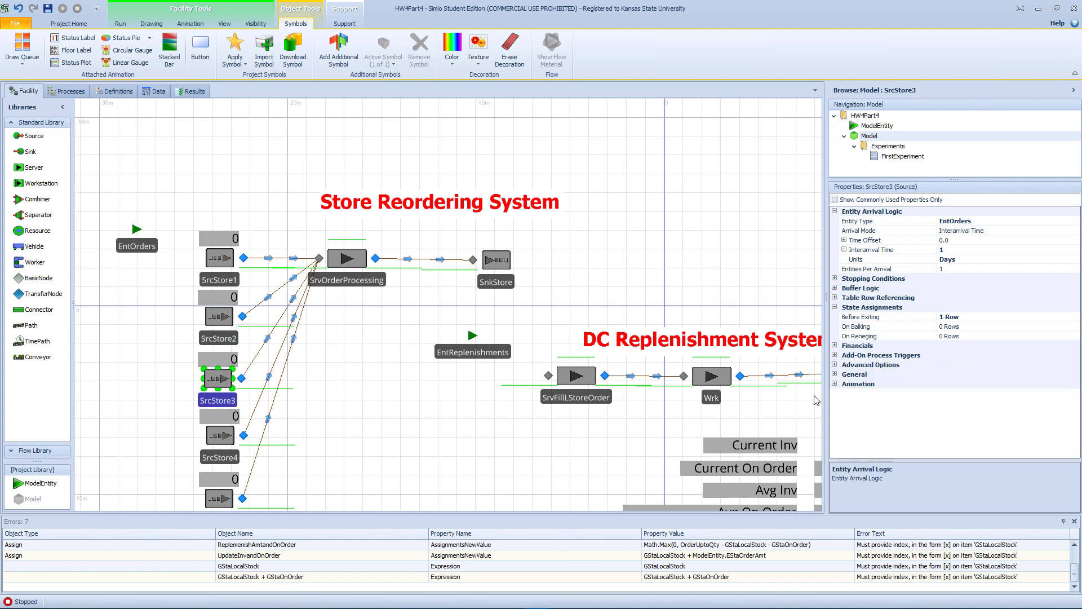
{"action": "left_click", "coordinate": [834, 356]}
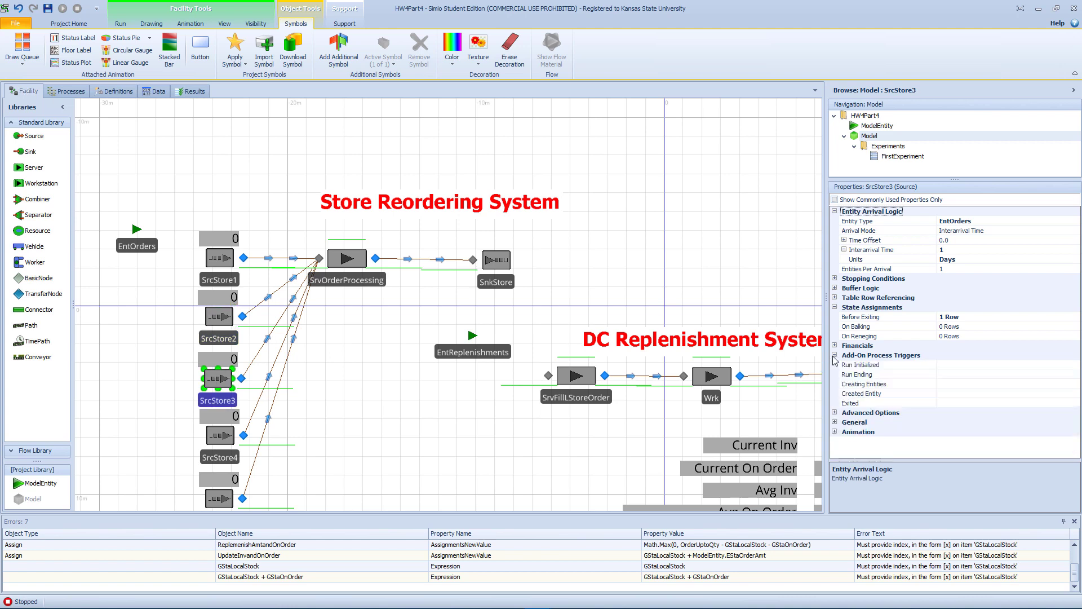
{"action": "left_click", "coordinate": [866, 403]}
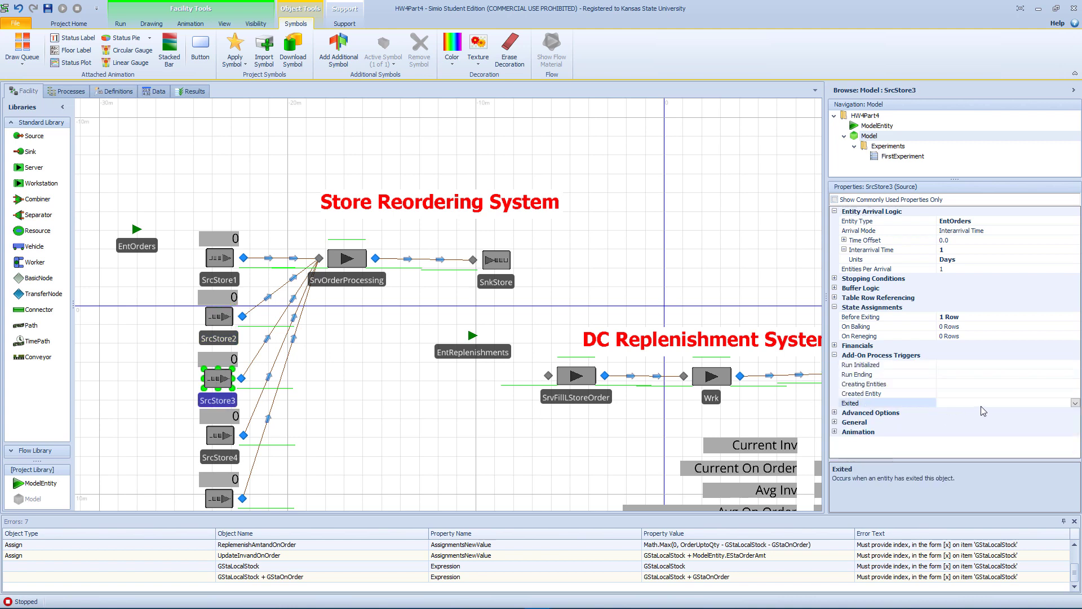
{"action": "left_click", "coordinate": [1075, 403]}
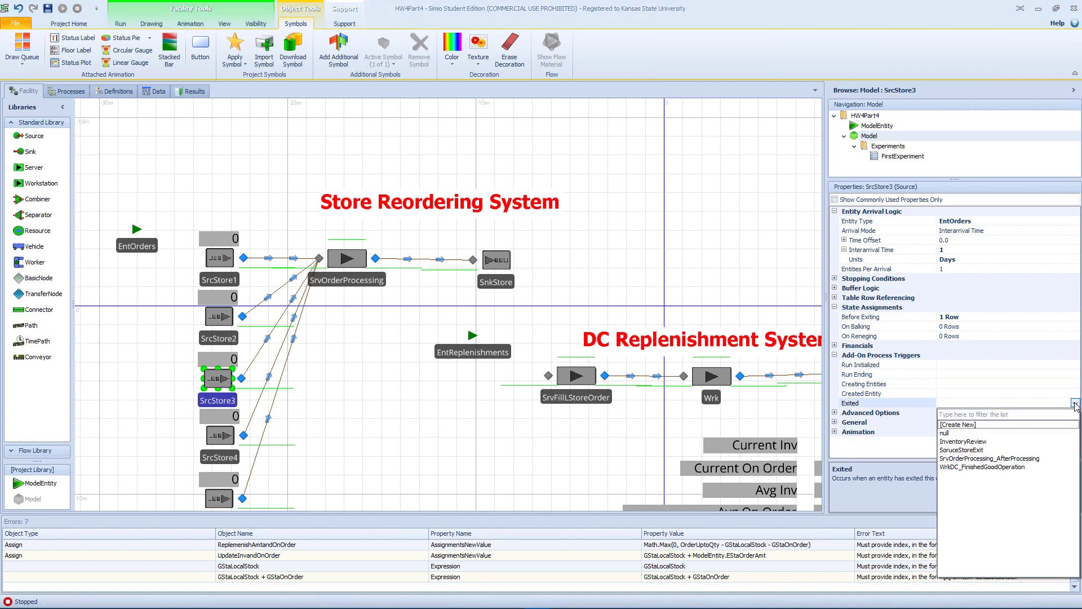
{"action": "left_click", "coordinate": [975, 451]}
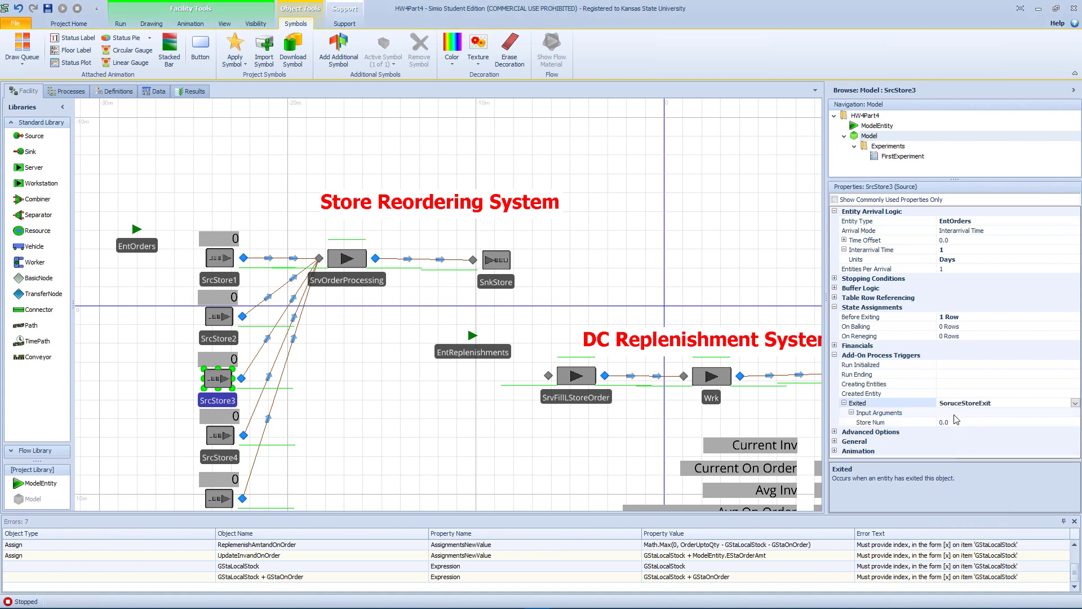
{"action": "left_click", "coordinate": [957, 422]}
{"action": "left_click", "coordinate": [958, 422]}
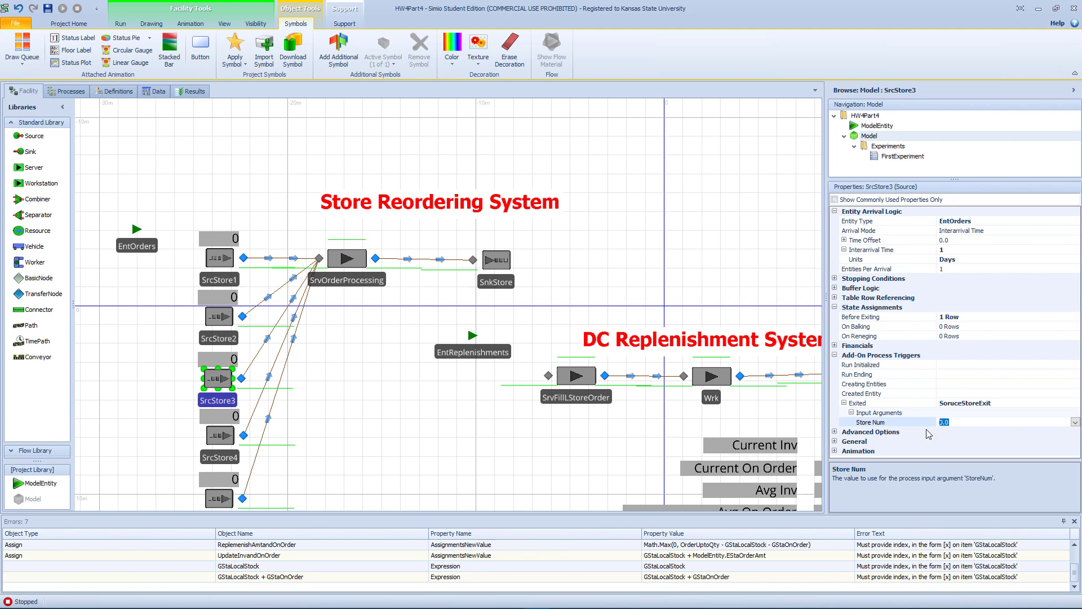
{"action": "type", "text": "3"}
Step: Set SrcStore4's Exited add-on process trigger to SoruceStoreExit and open its Store Num argument for editing
{"action": "left_click", "coordinate": [224, 459]}
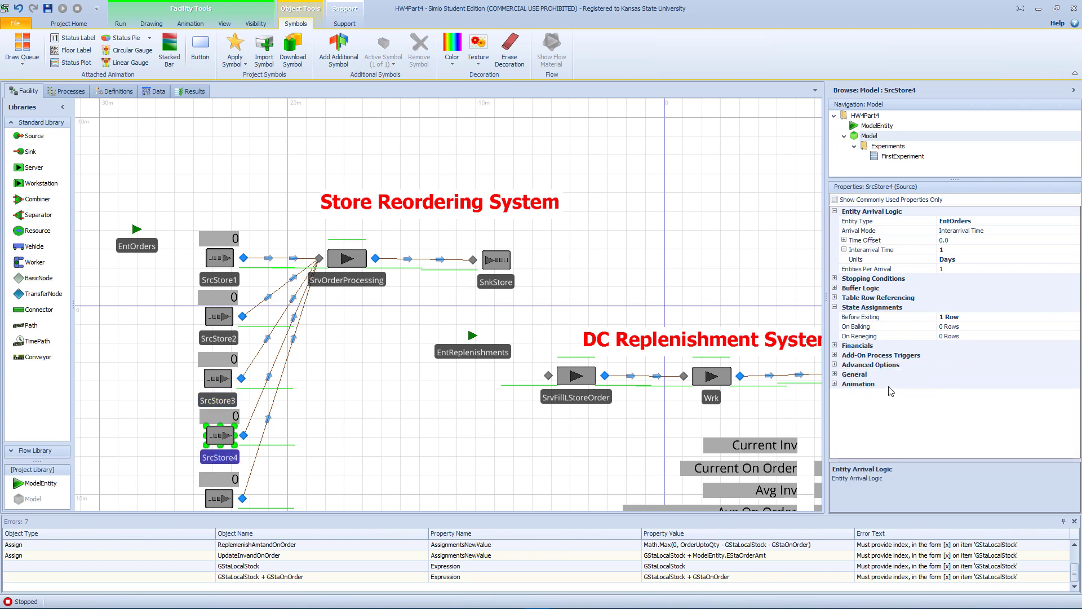
{"action": "left_click", "coordinate": [835, 356]}
{"action": "left_click", "coordinate": [985, 402]}
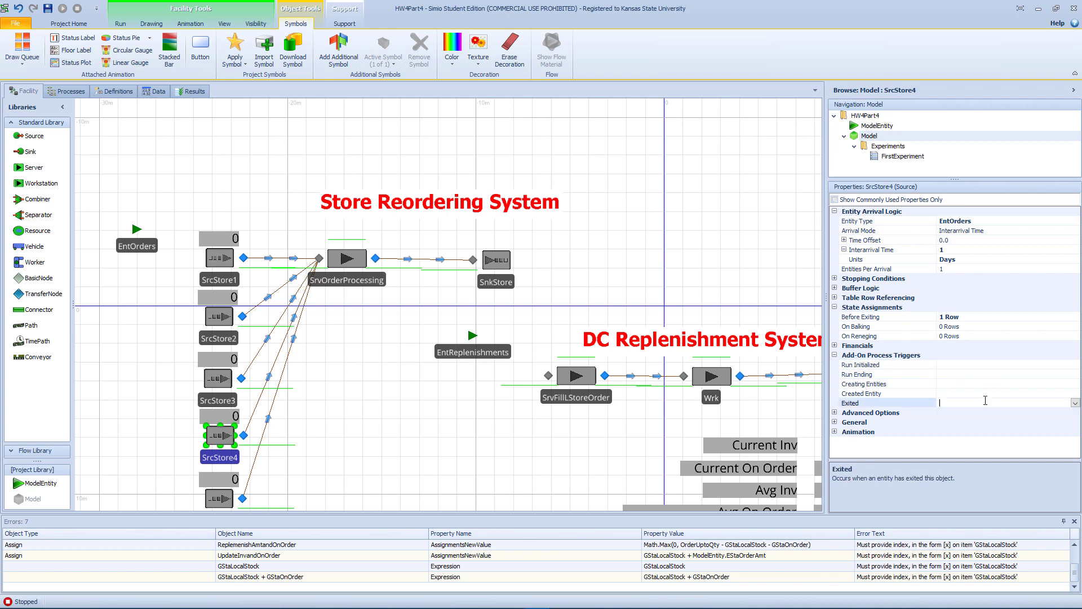
{"action": "left_click", "coordinate": [1075, 403]}
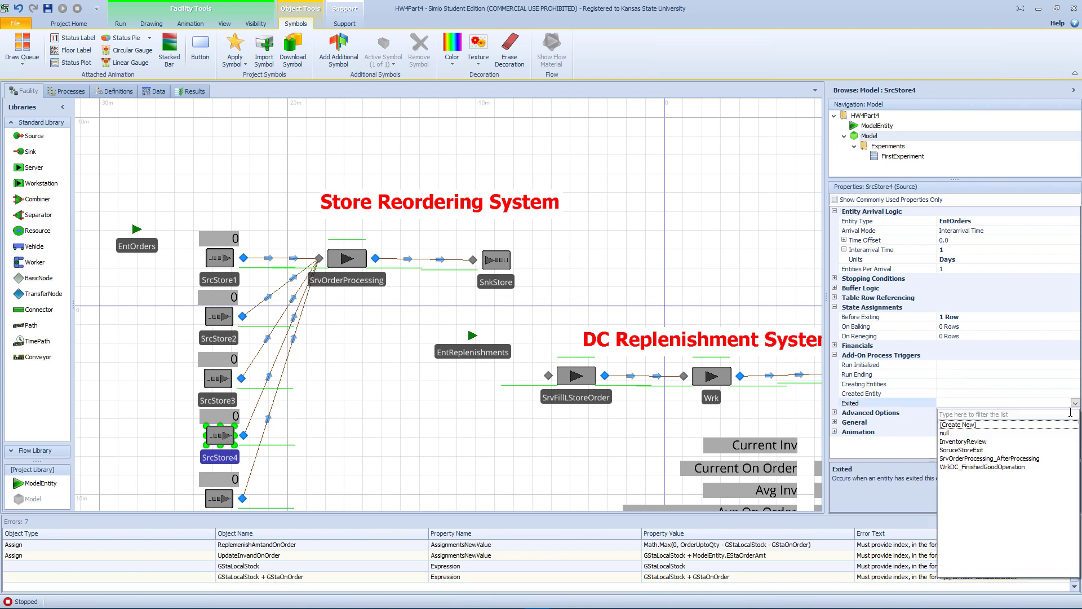
{"action": "left_click", "coordinate": [979, 453]}
{"action": "left_click", "coordinate": [959, 422]}
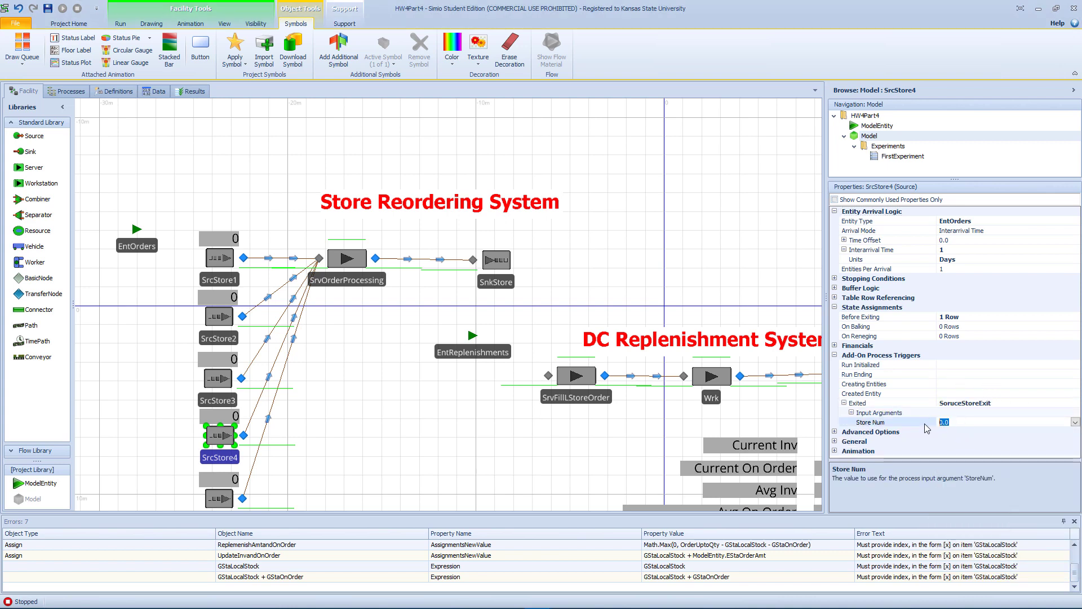
Step: Set SrcStore5's Exited add-on process trigger to SoruceStoreExit with a Store Num argument of 4
{"action": "left_click", "coordinate": [218, 499]}
{"action": "left_click", "coordinate": [835, 356]}
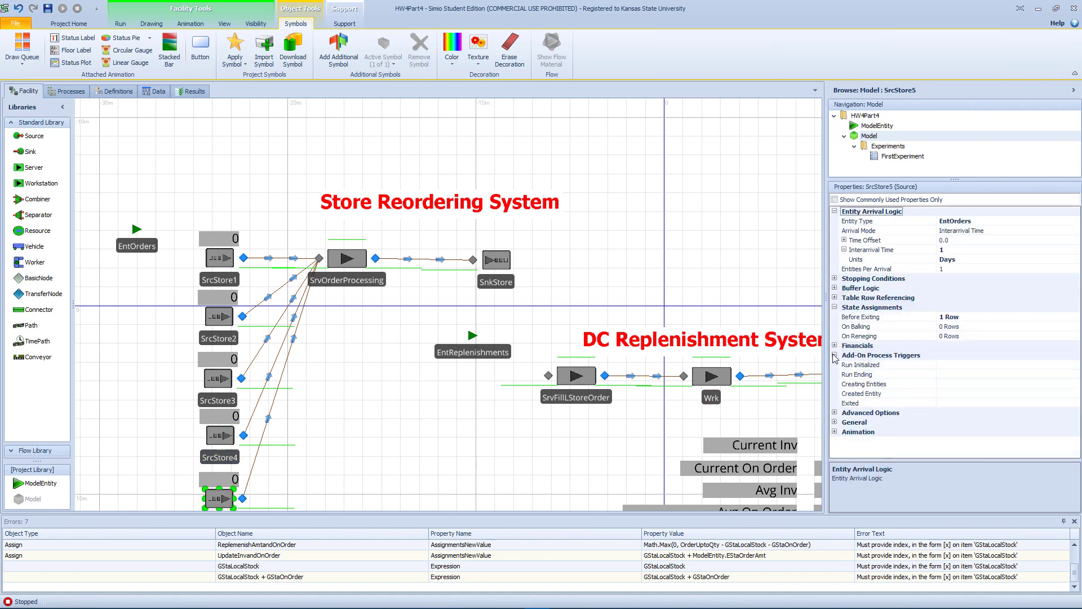
{"action": "left_click", "coordinate": [1012, 403]}
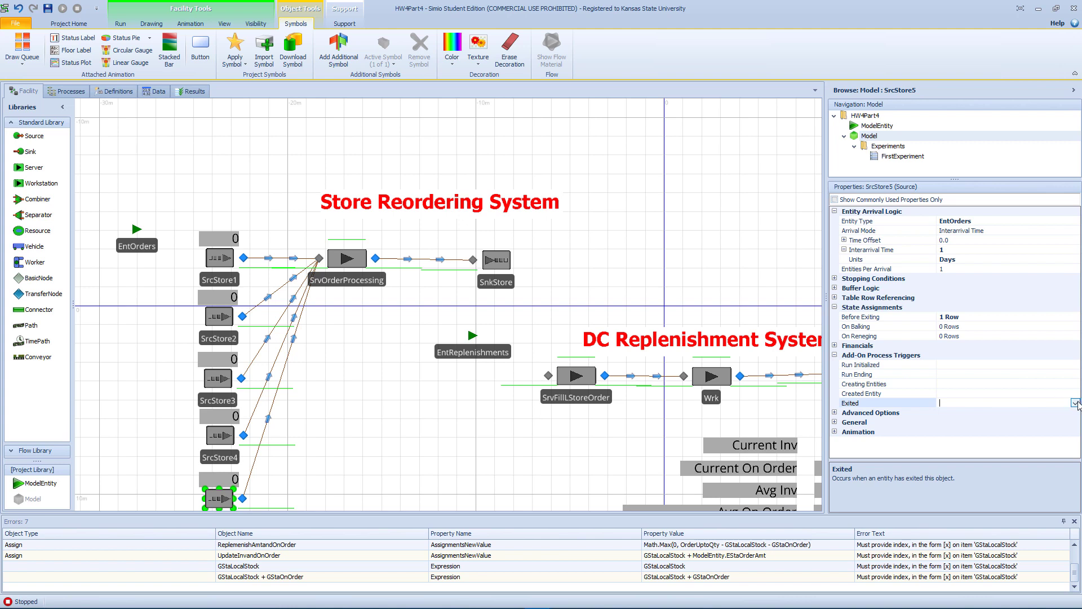
{"action": "left_click", "coordinate": [1001, 404]}
{"action": "left_click", "coordinate": [981, 450]}
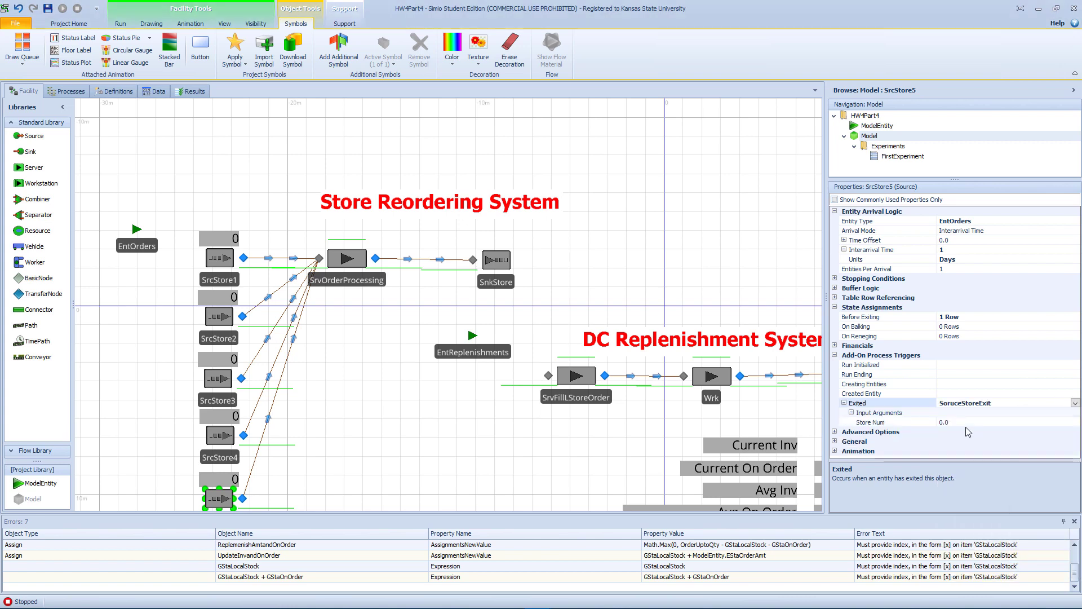
{"action": "left_click", "coordinate": [958, 422]}
{"action": "double_click", "coordinate": [945, 422]}
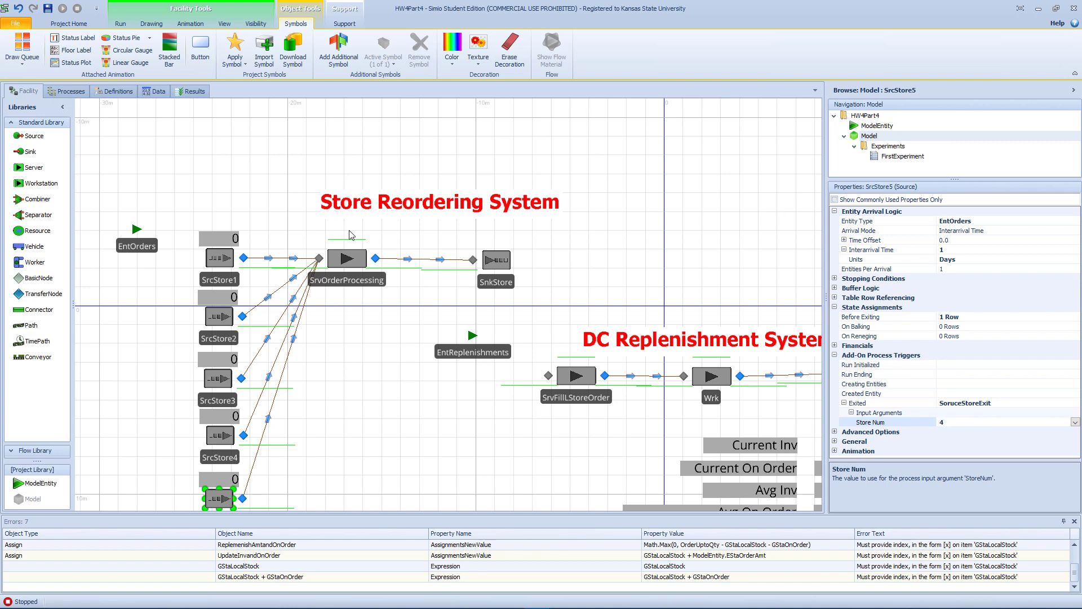
Step: Set the SrvOrderProcessing server's Processing Time to 0 and reset its time units to the default Minutes
{"action": "left_click", "coordinate": [351, 264]}
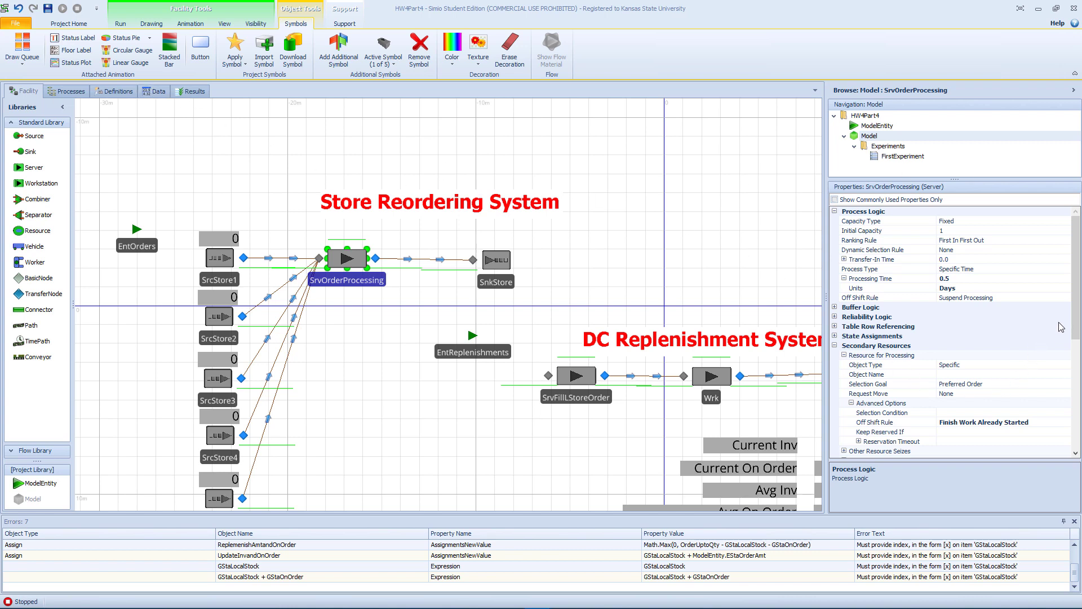
{"action": "left_click_drag", "start_coordinate": [1074, 320], "coordinate": [1076, 434]}
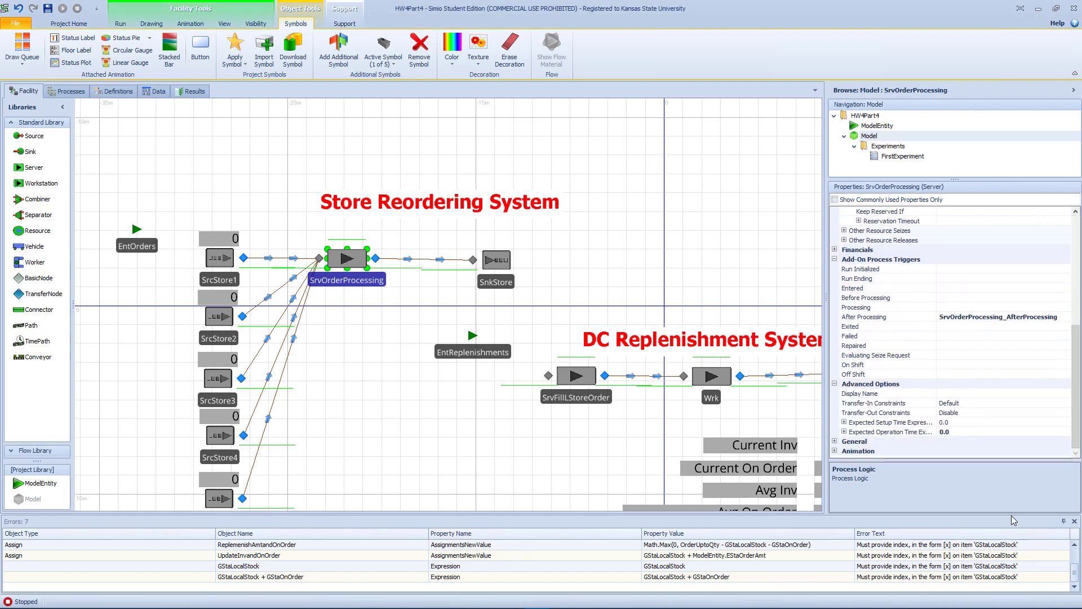
{"action": "left_click_drag", "start_coordinate": [1011, 514], "coordinate": [1009, 550]}
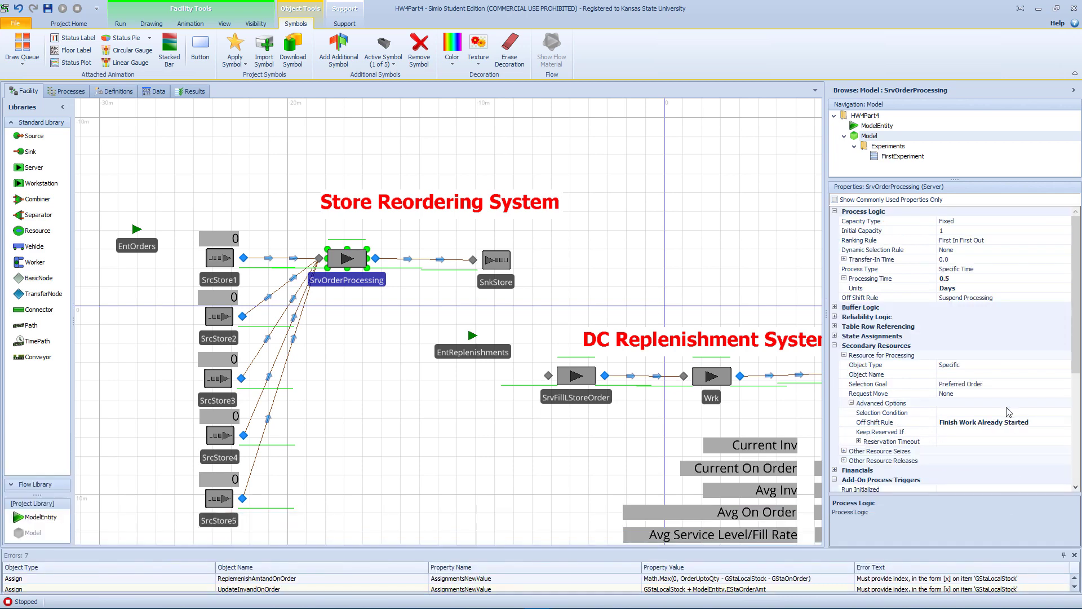
{"action": "scroll", "coordinate": [1062, 403], "scroll_direction": "down", "scroll_amount": 7}
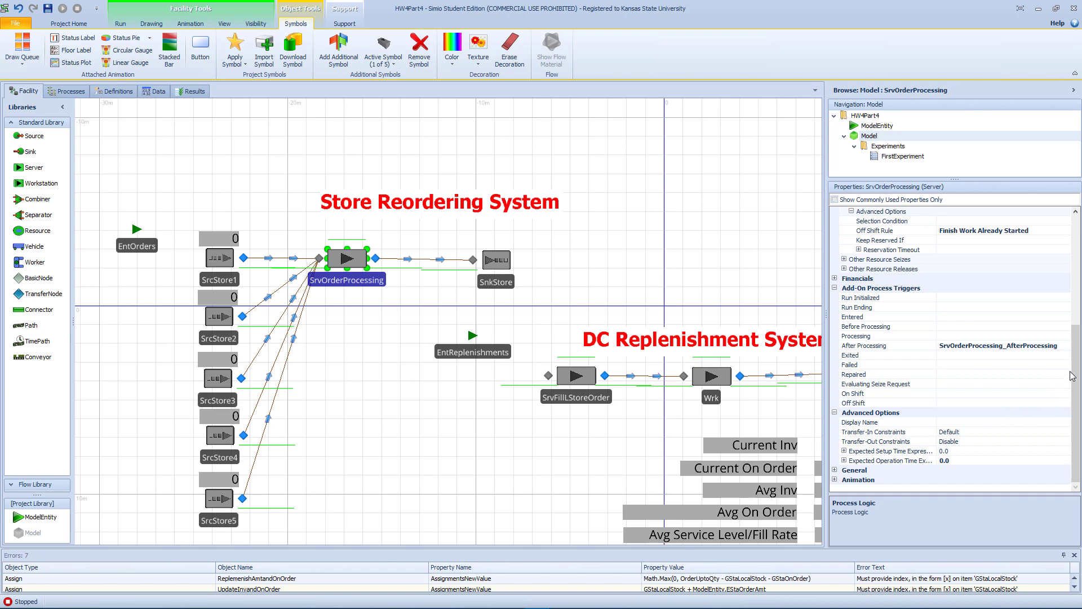
{"action": "left_click_drag", "start_coordinate": [1072, 376], "coordinate": [1074, 265]}
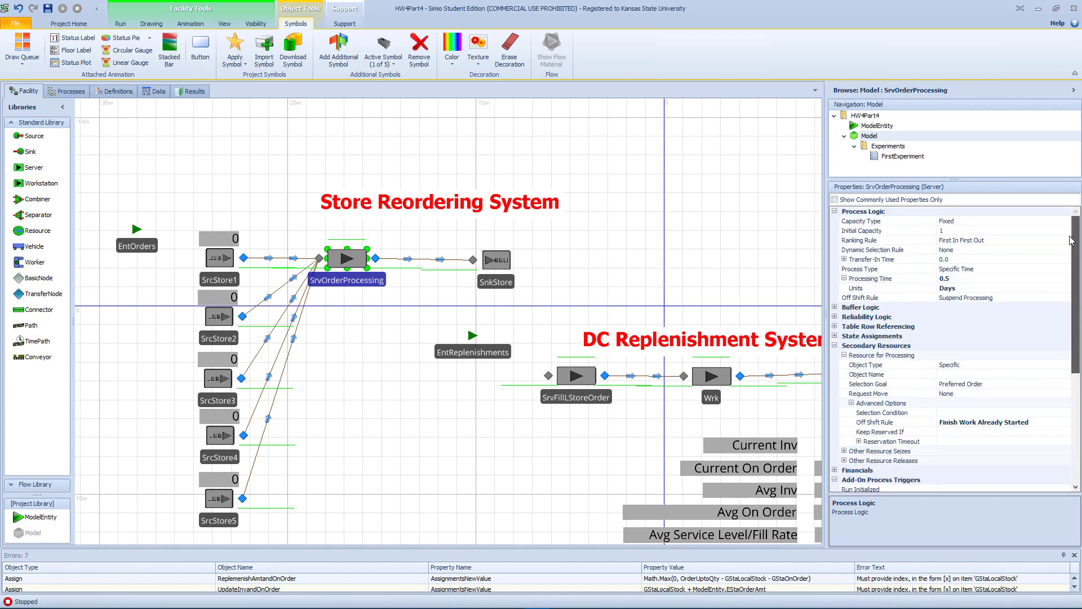
{"action": "left_click", "coordinate": [977, 279]}
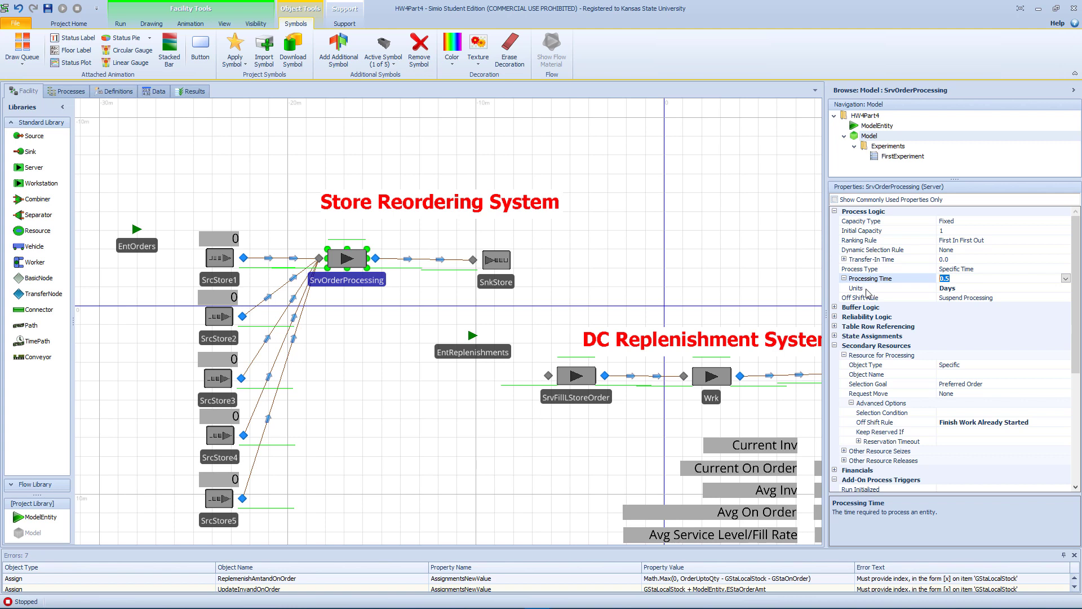
{"action": "type", "text": "0"}
{"action": "left_click", "coordinate": [998, 288]}
{"action": "left_click", "coordinate": [1065, 288]}
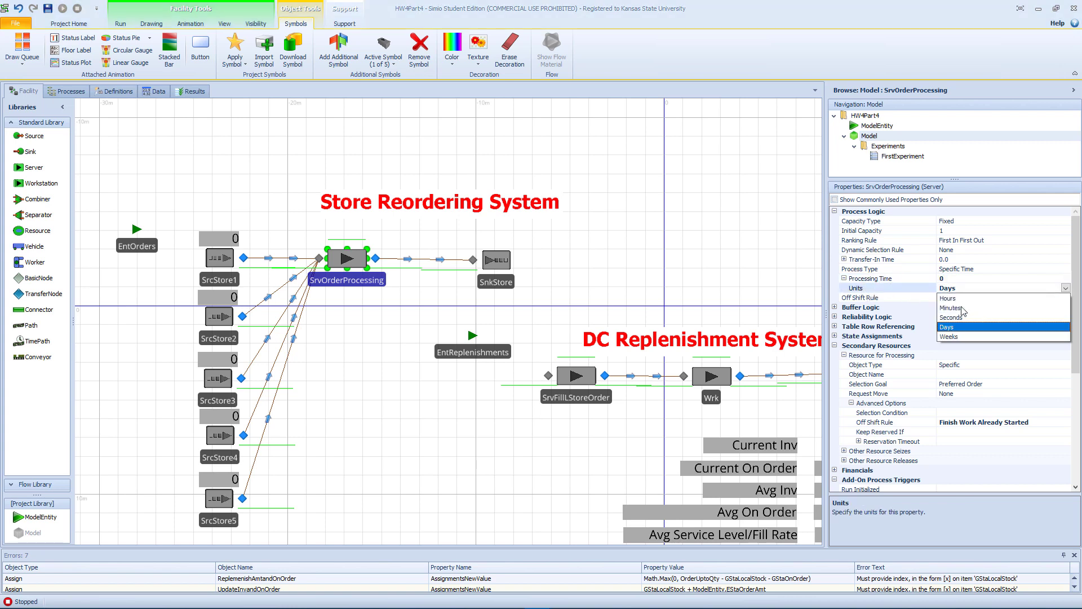
{"action": "right_click", "coordinate": [890, 287]}
{"action": "left_click", "coordinate": [913, 294]}
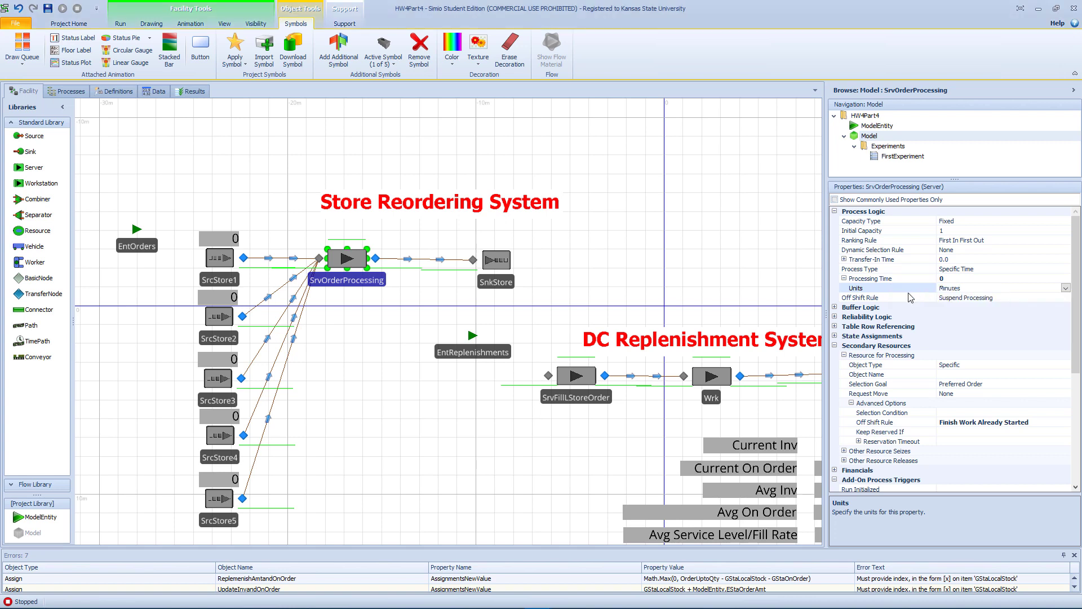
Step: Reset SrvOrderProcessing's Processing Time to its default expression and replace that expression with 0
{"action": "right_click", "coordinate": [893, 279]}
{"action": "left_click", "coordinate": [917, 289]}
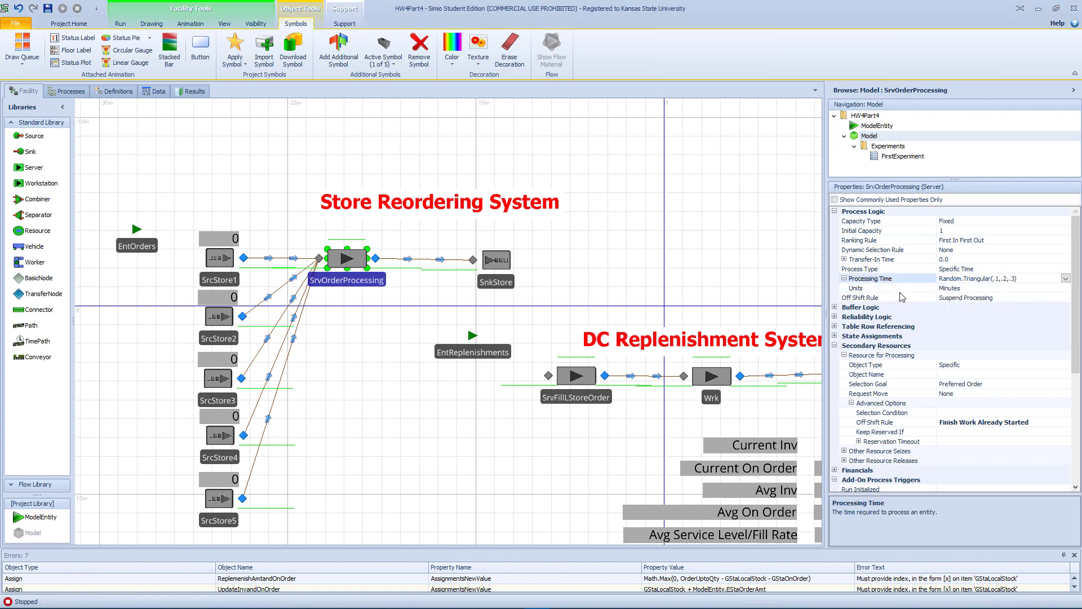
{"action": "left_click", "coordinate": [1029, 270]}
{"action": "left_click", "coordinate": [1031, 279]}
{"action": "type", "text": "0"}
Step: Set SrvOrderProcessing's Initial Capacity to Infinity
{"action": "left_click", "coordinate": [958, 231]}
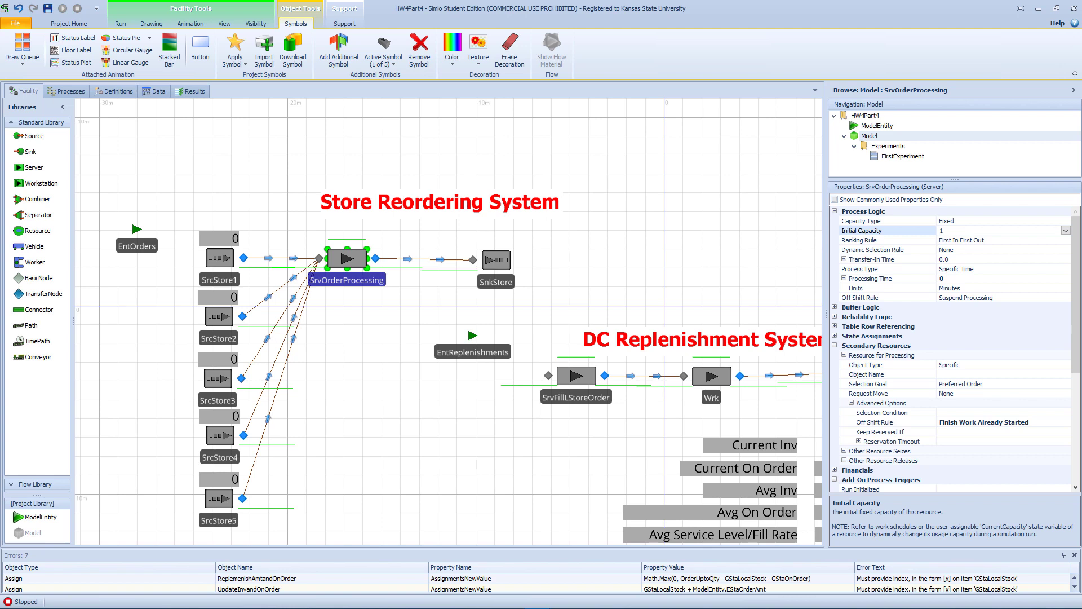
{"action": "left_click", "coordinate": [965, 231]}
{"action": "type", "text": "Infinity"}
{"action": "key", "text": "Return"}
Step: Move the EntReplenishments entity below SrvFillLStoreOrder and place a copy of the SnkStore sink beneath the original
{"action": "left_click_drag", "start_coordinate": [507, 359], "coordinate": [617, 443]}
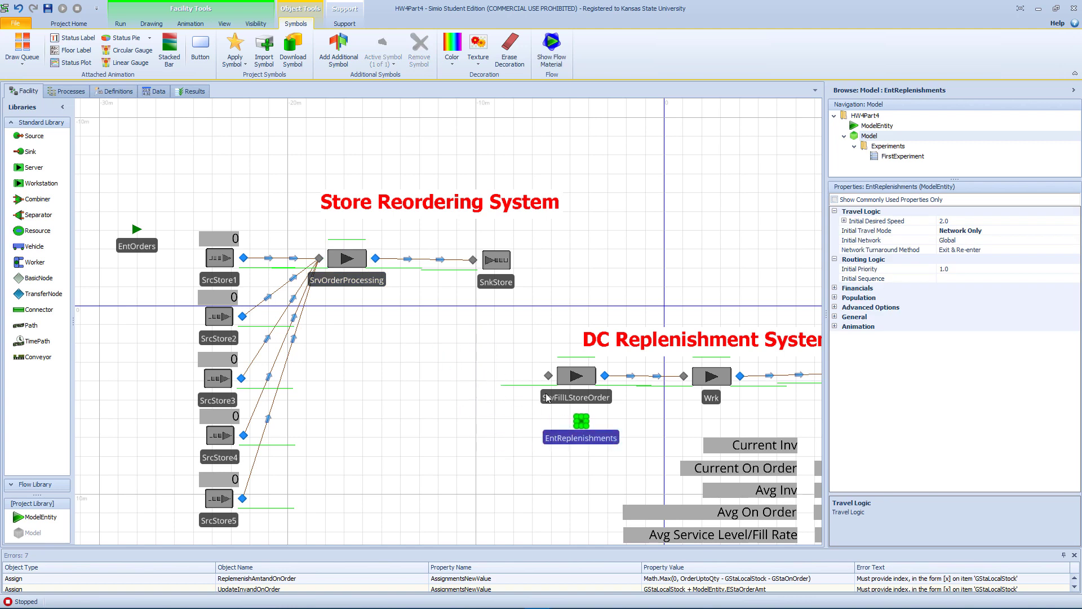
{"action": "left_click", "coordinate": [501, 266]}
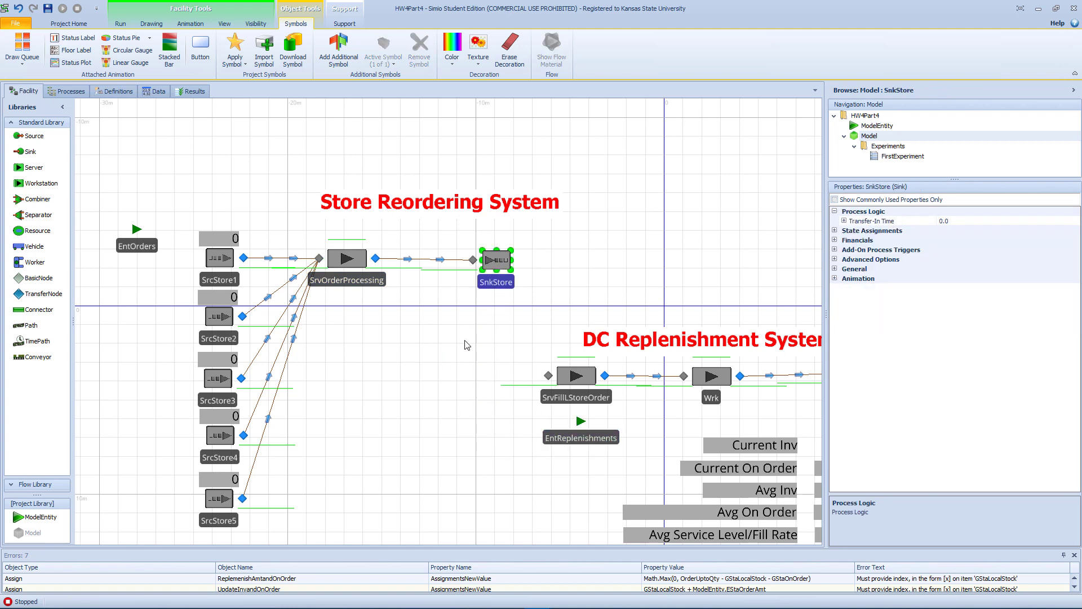
{"action": "key", "text": "ctrl+v"}
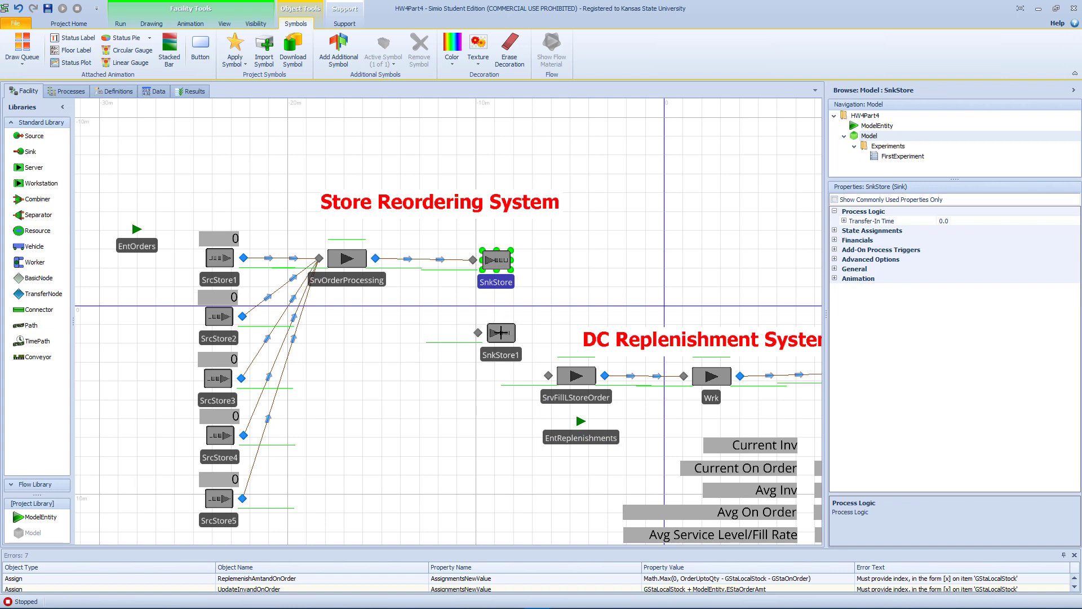
{"action": "left_click", "coordinate": [501, 333]}
Step: Rename the copied sink as SnkLossSales
{"action": "double_click", "coordinate": [503, 352]}
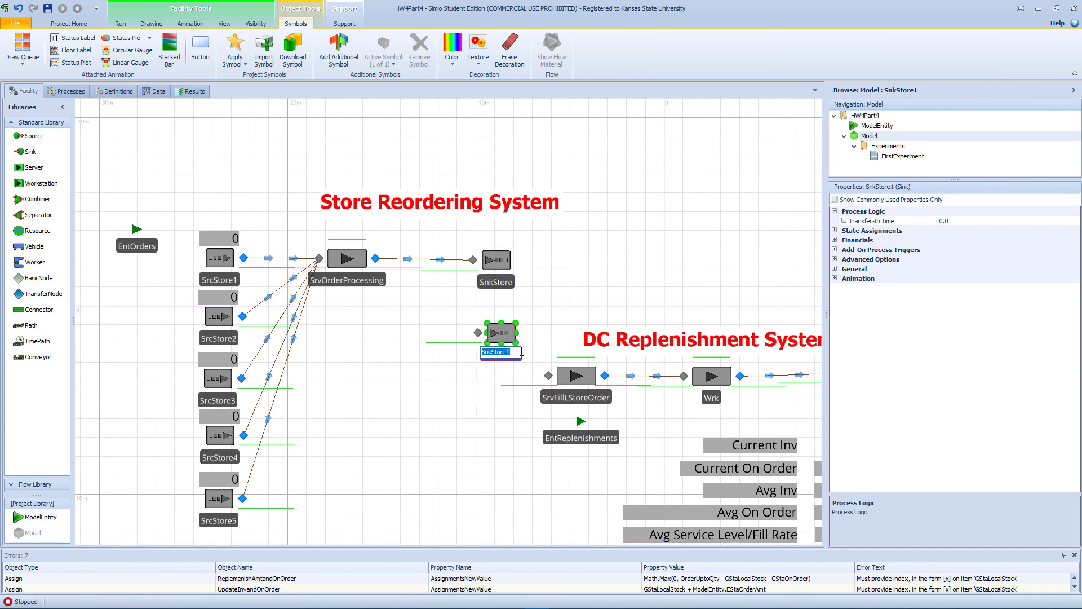
{"action": "type", "text": "S"}
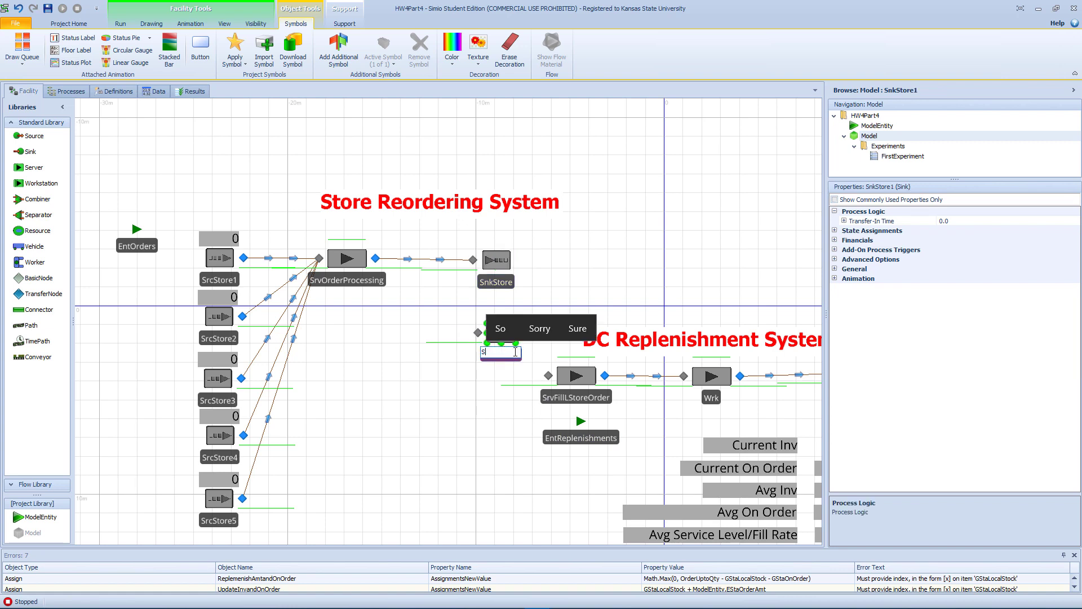
{"action": "type", "text": "nkLossS"}
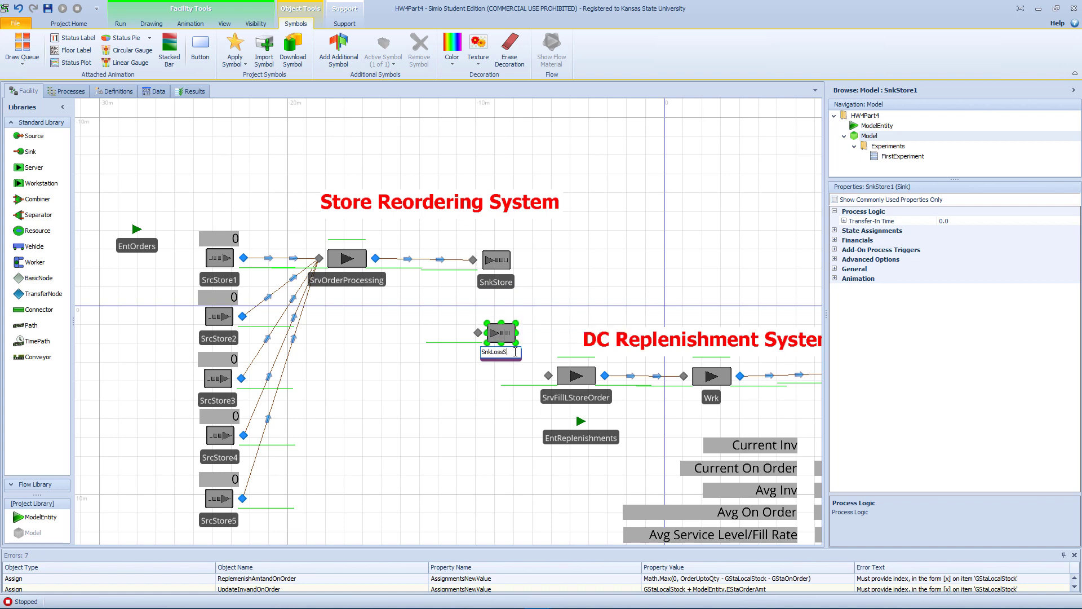
{"action": "type", "text": "eales"}
{"action": "key", "text": "Return"}
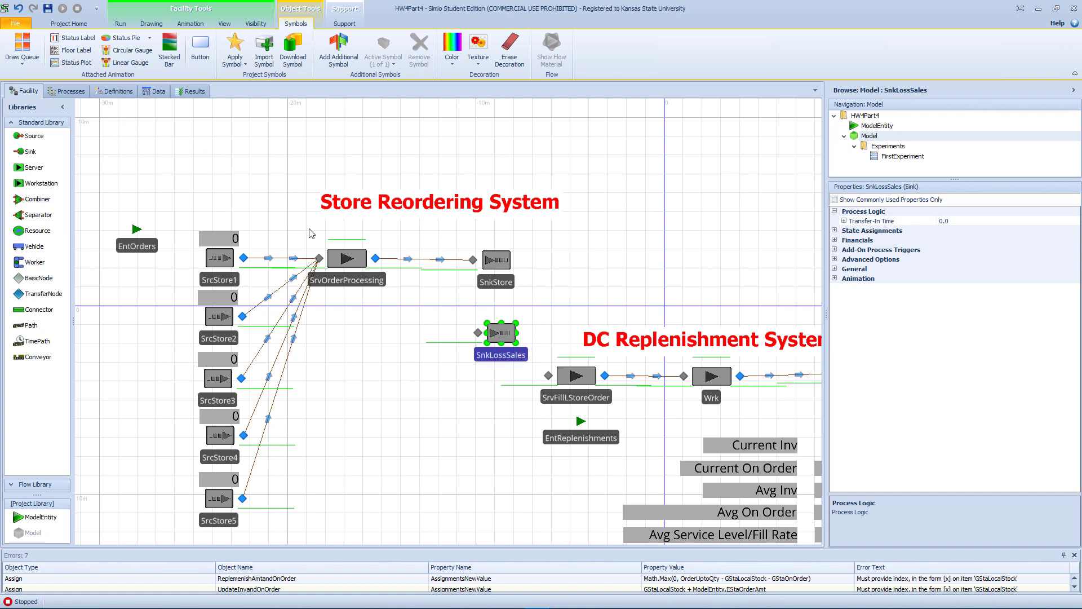
Step: Link SrvOrderProcessing's output node to the input node of SnkLossSales with a Connector
{"action": "left_click", "coordinate": [64, 315]}
{"action": "left_click", "coordinate": [375, 258]}
{"action": "left_click", "coordinate": [478, 332]}
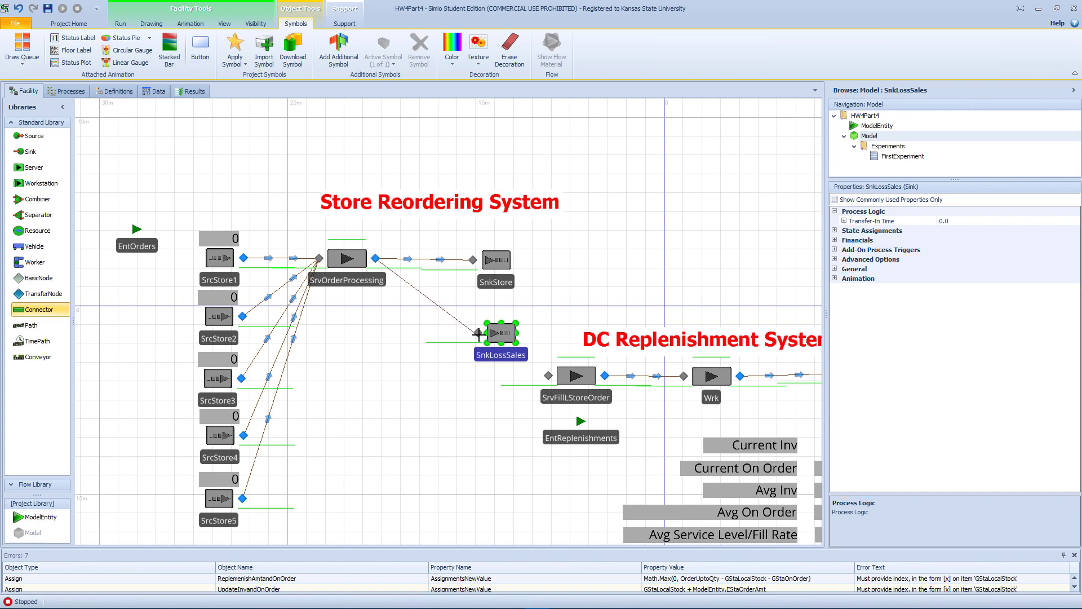
Step: Rename the SnkStore sink as SnkSold
{"action": "left_click", "coordinate": [493, 284]}
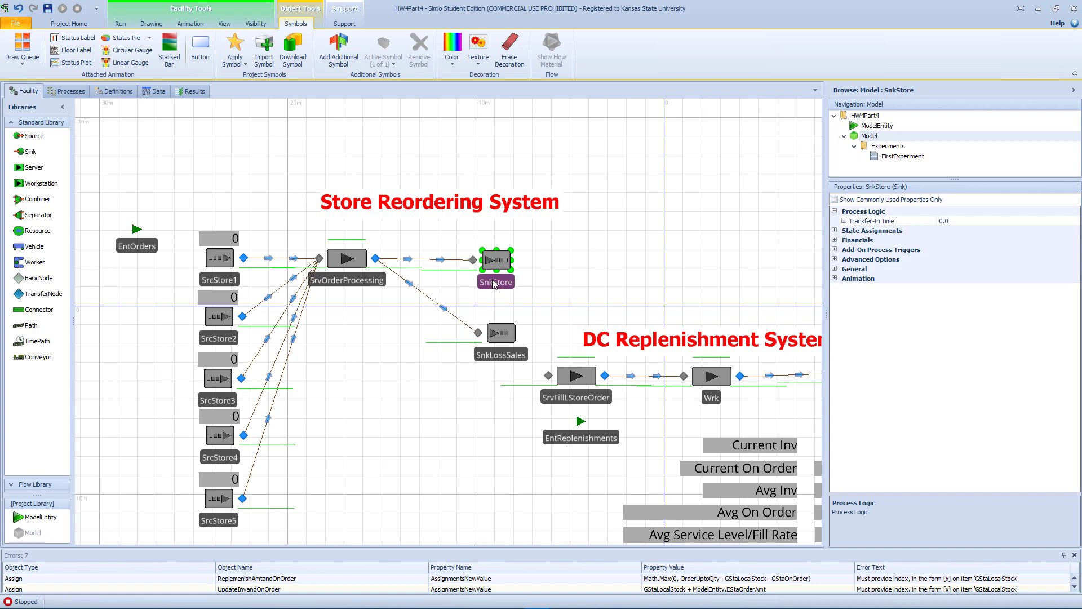
{"action": "left_click", "coordinate": [494, 283]}
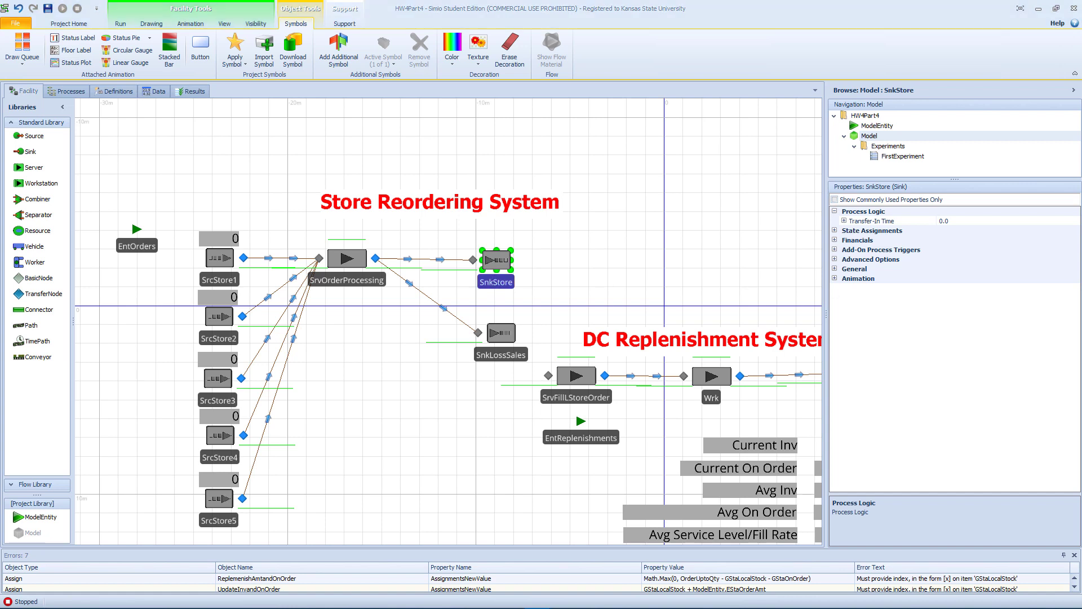
{"action": "left_click", "coordinate": [499, 283]}
{"action": "left_click_drag", "start_coordinate": [508, 284], "coordinate": [490, 279]}
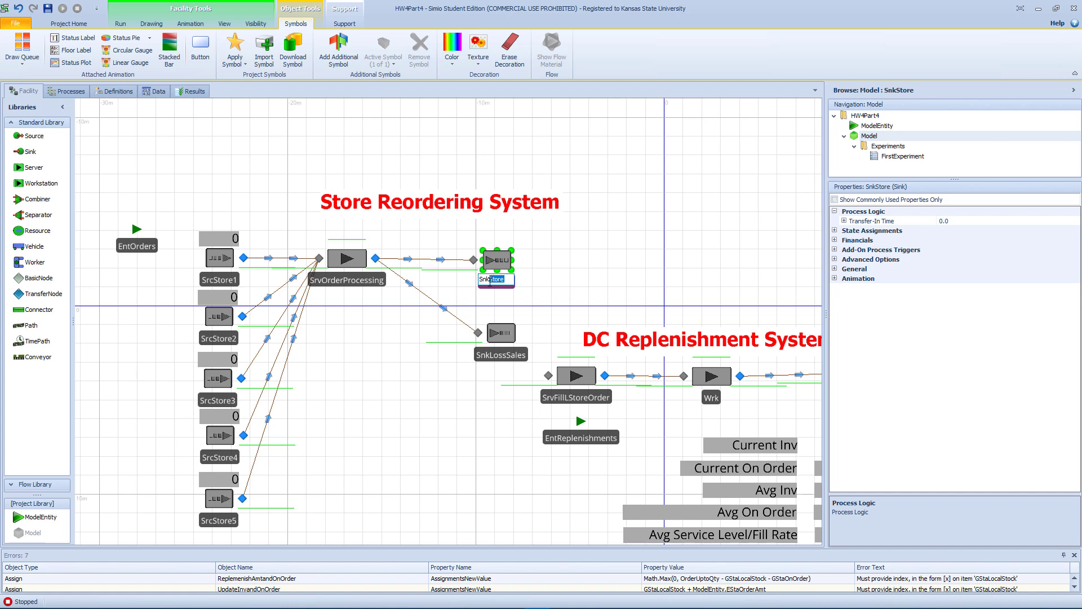
{"action": "type", "text": "S"}
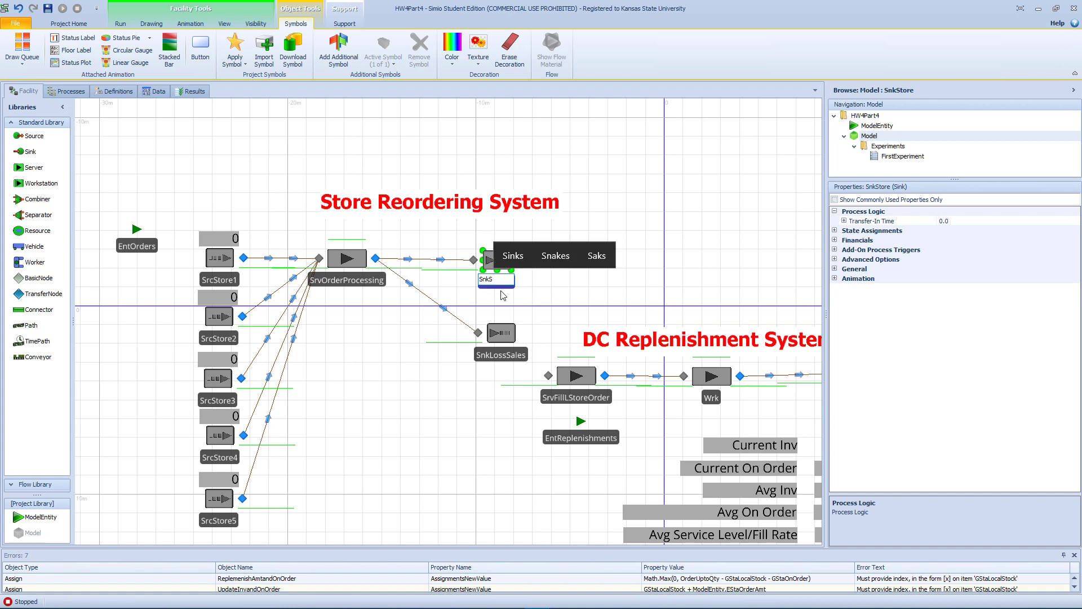
{"action": "type", "text": "old"}
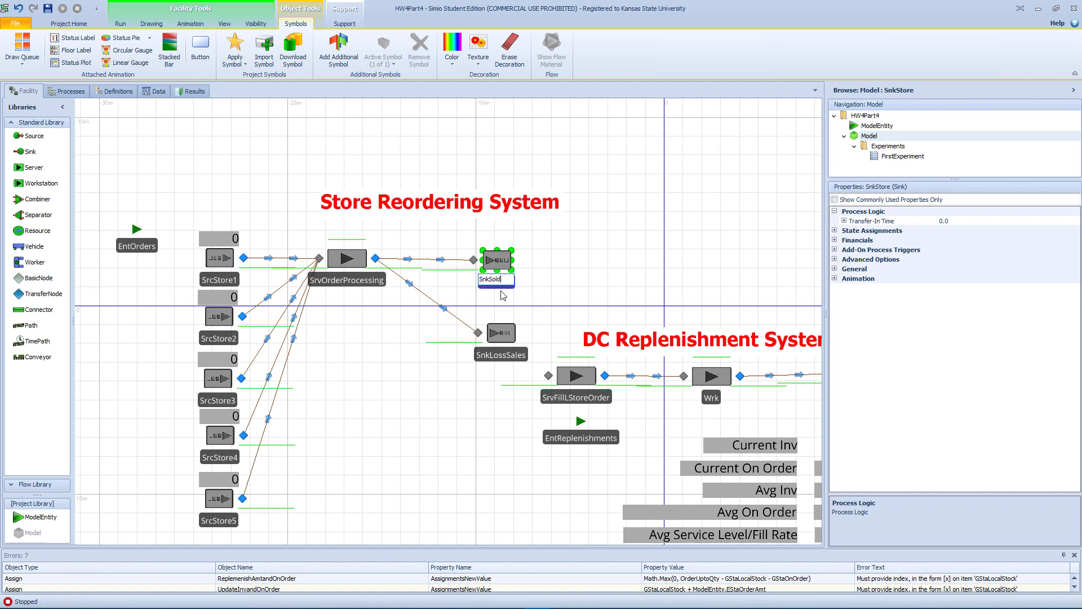
{"action": "key", "text": "Return"}
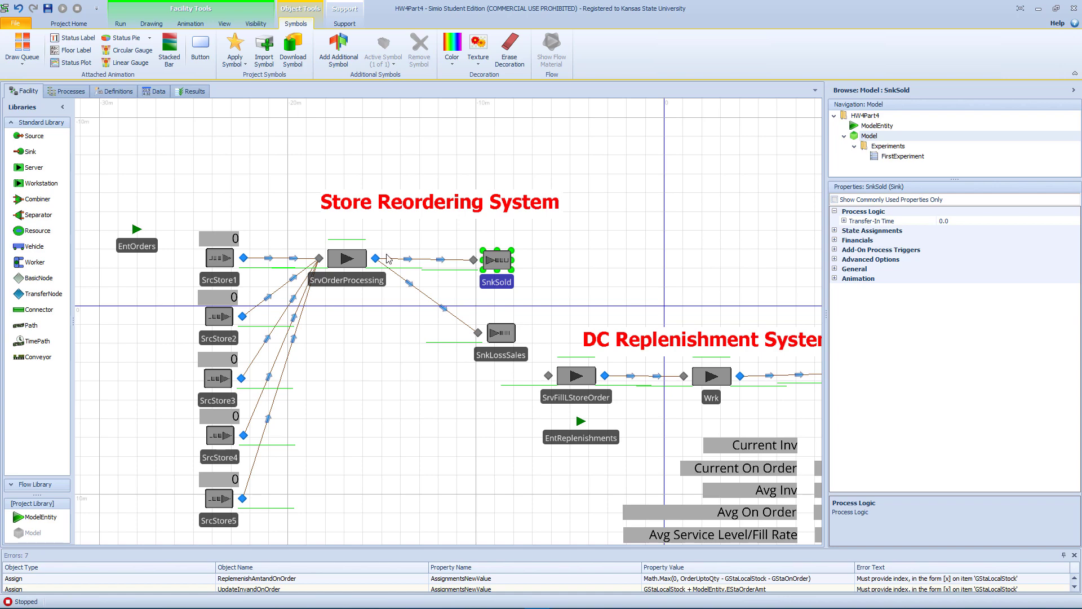
Step: In the Calc Service Level tally of the SrvOrderProcessing_AfterProcessing process, add a ModelEntity-based index in square brackets to GStaLocalStock in the value expression
{"action": "left_click", "coordinate": [353, 259]}
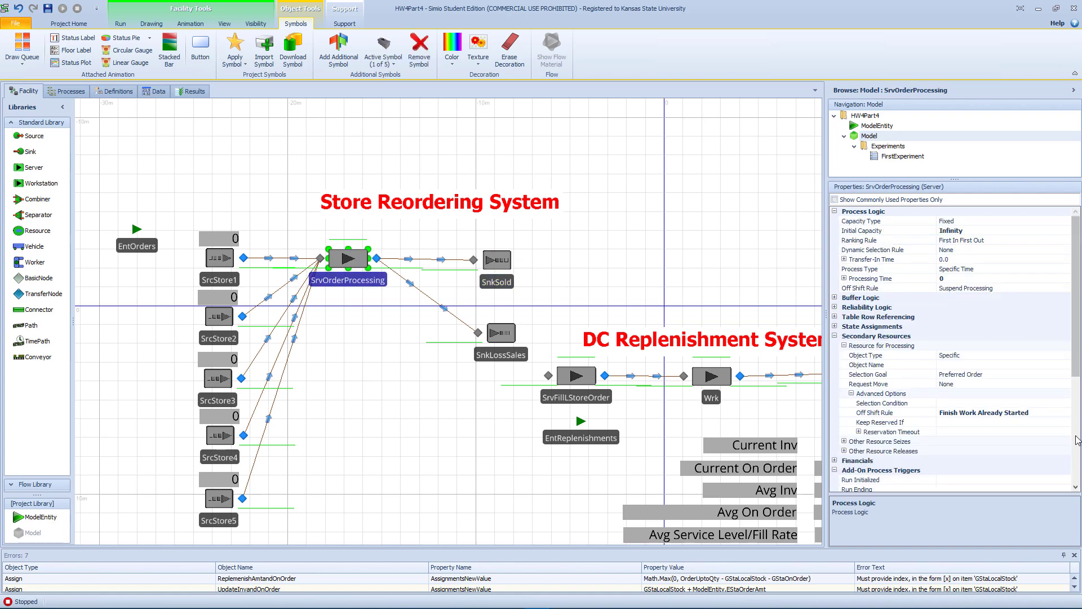
{"action": "scroll", "coordinate": [1077, 437], "scroll_direction": "down", "scroll_amount": 6}
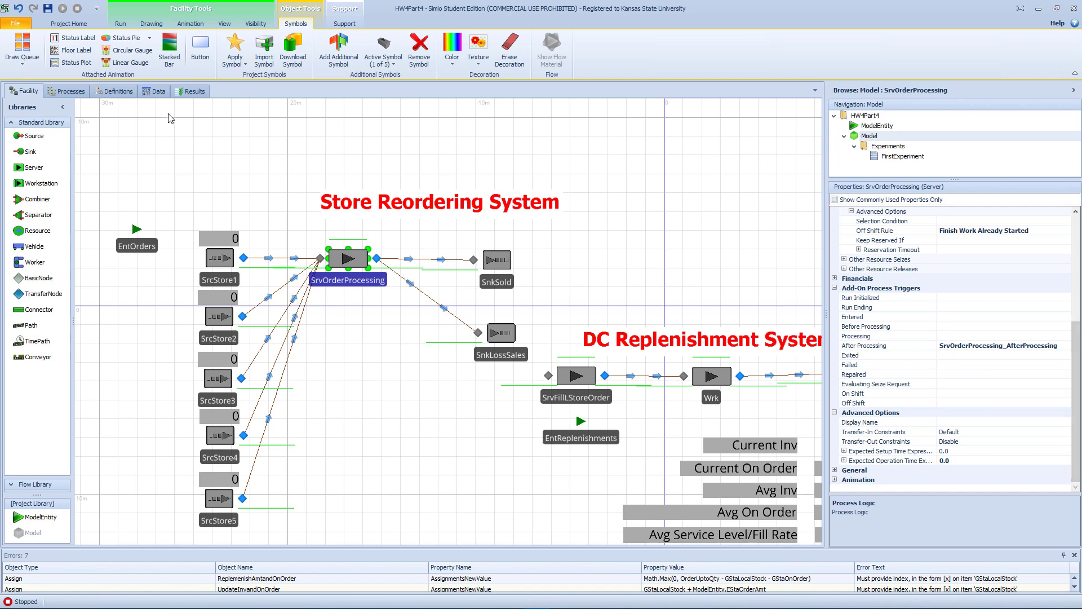
{"action": "left_click", "coordinate": [72, 93]}
{"action": "scroll", "coordinate": [360, 414], "scroll_direction": "down", "scroll_amount": 5}
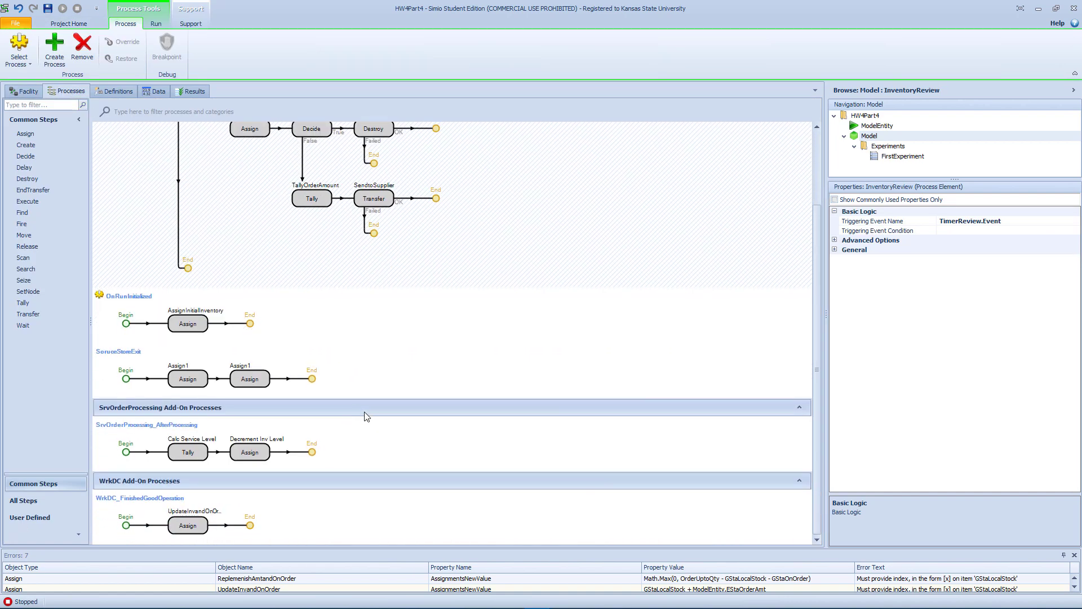
{"action": "left_click", "coordinate": [184, 455]}
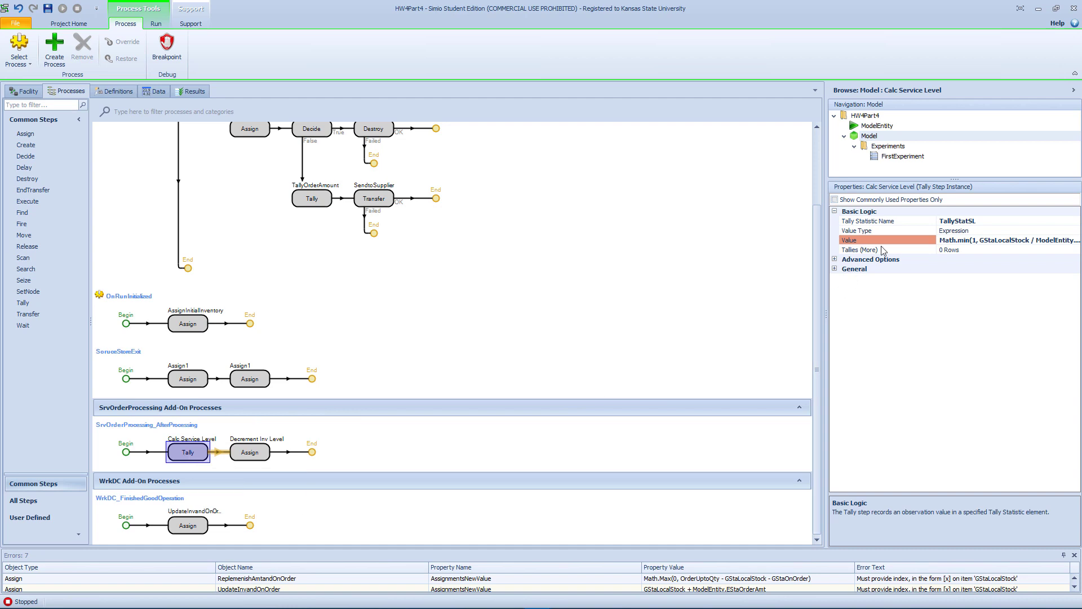
{"action": "left_click", "coordinate": [980, 240]}
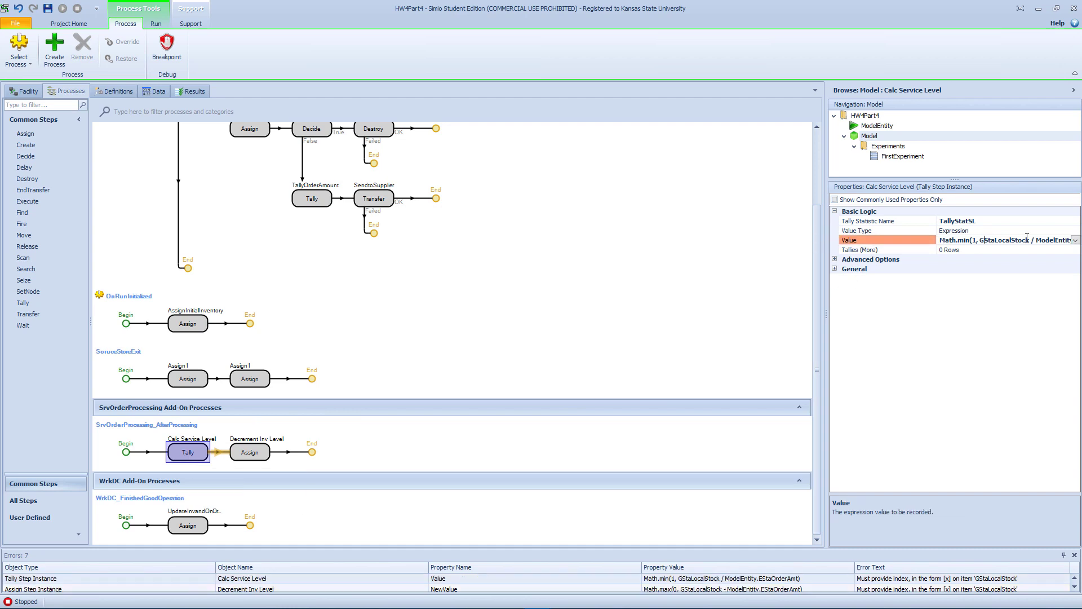
{"action": "left_click", "coordinate": [1074, 240]}
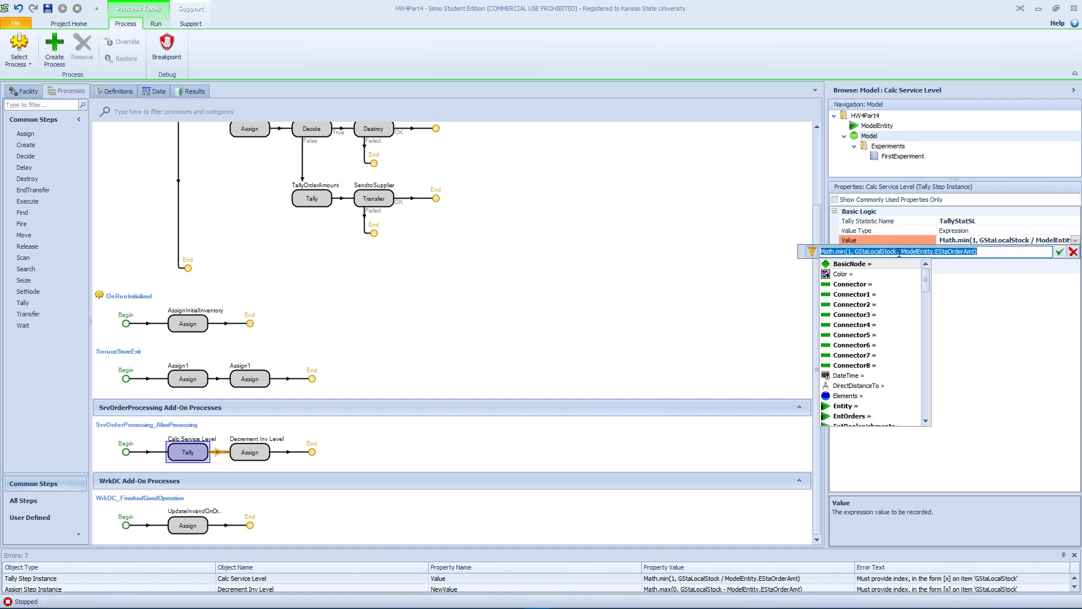
{"action": "left_click", "coordinate": [898, 251]}
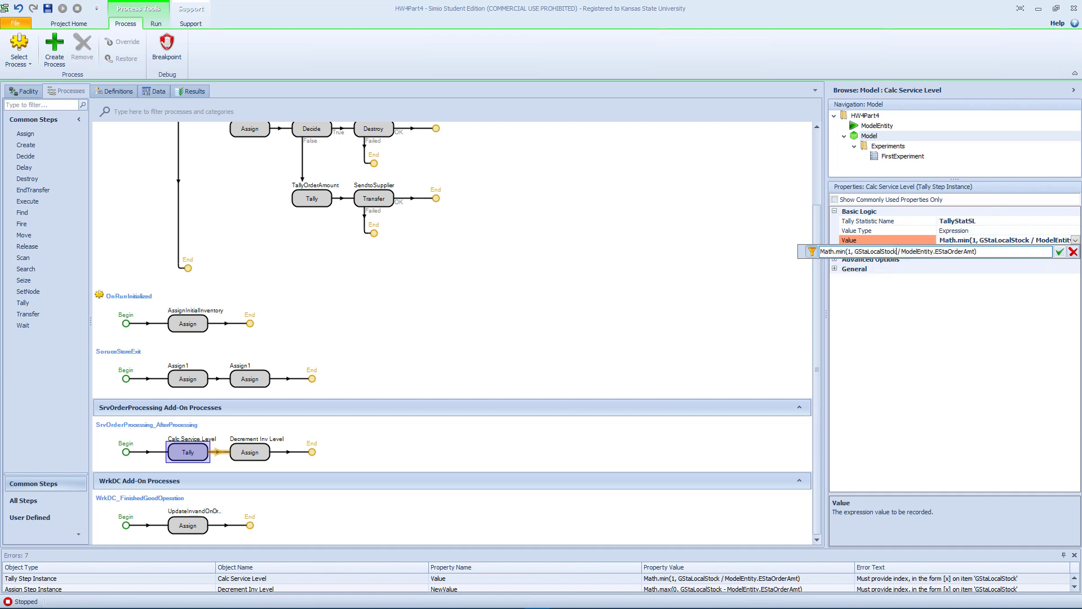
{"action": "type", "text": "[]"}
{"action": "type", "text": "Mod"}
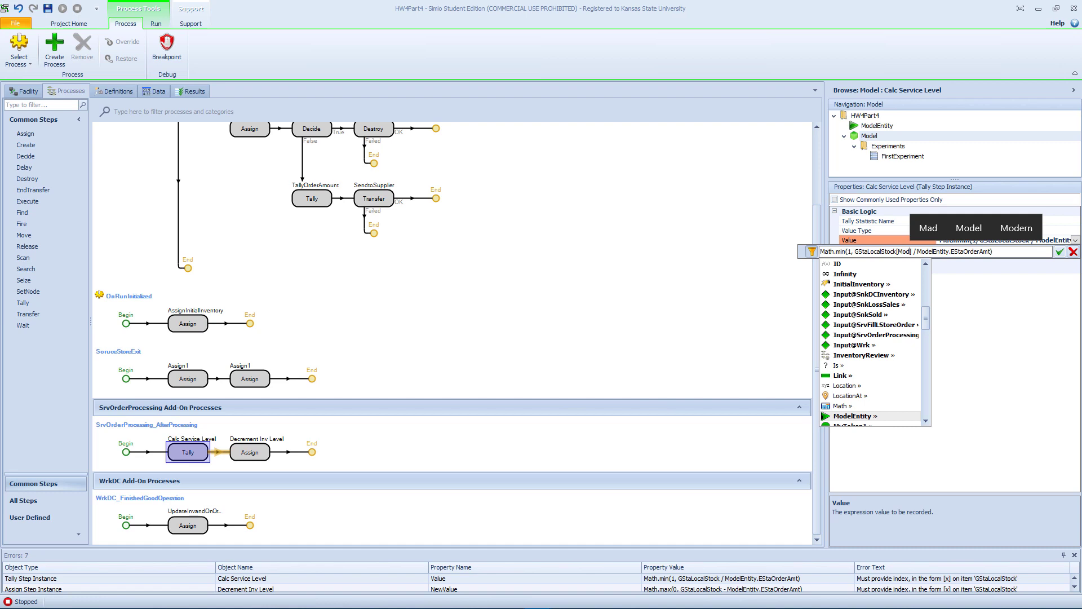
{"action": "type", "text": "elEntity."}
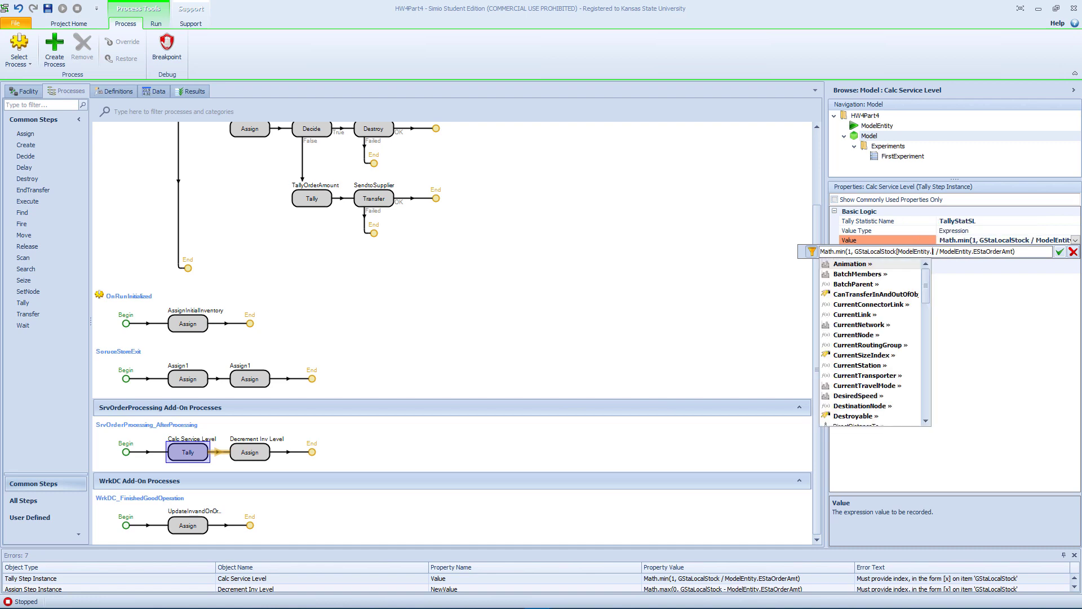
{"action": "type", "text": "S"}
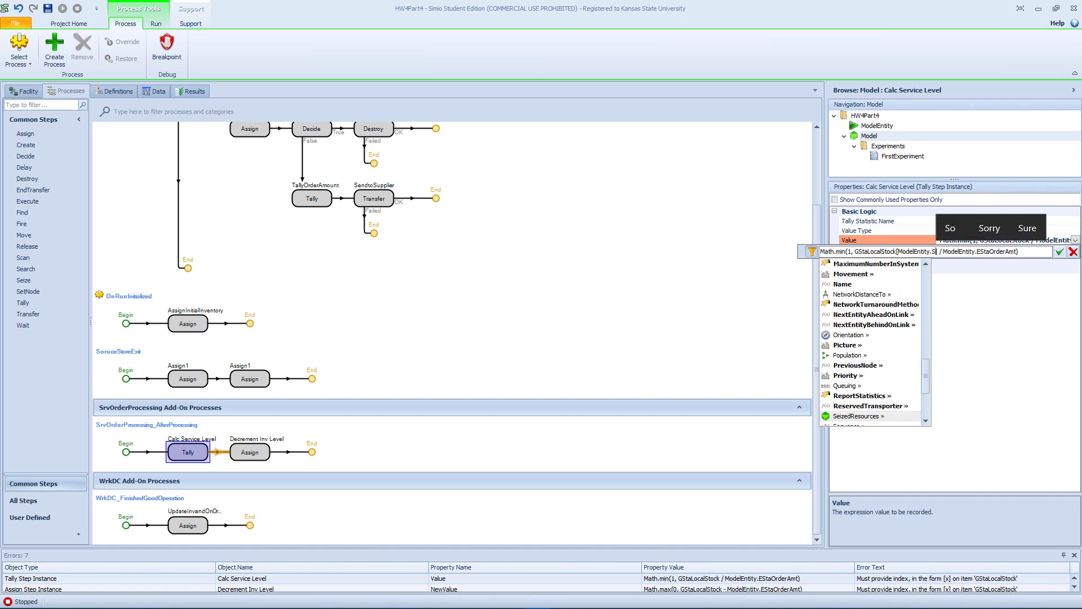
Step: Index GStaLocalStock by ModelEntity.StoreNo in the value expression of the Calc Service Level tally step
{"action": "key", "text": "Down"}
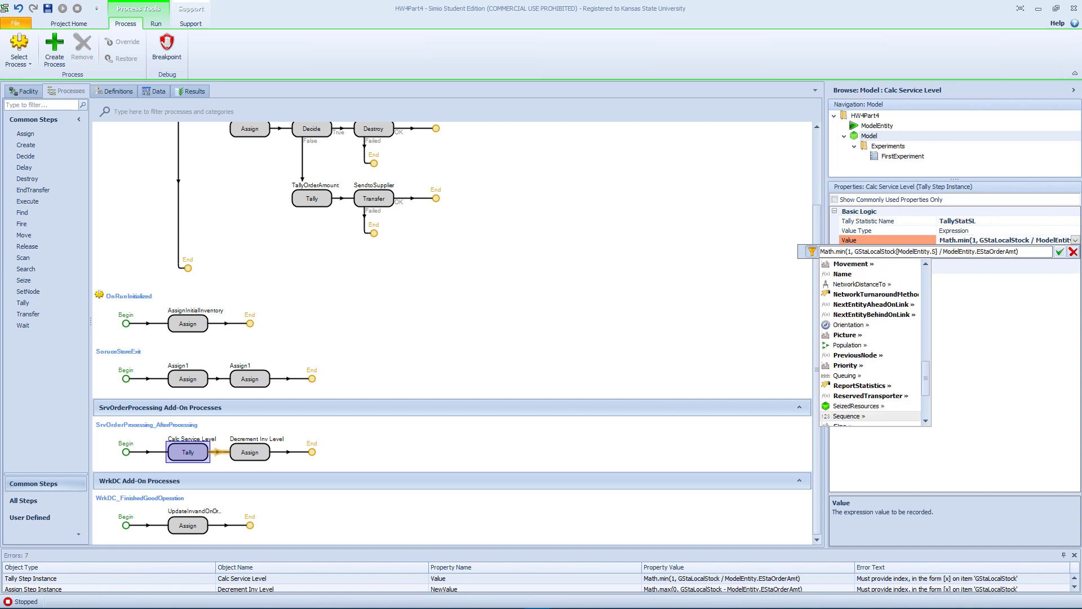
{"action": "key", "text": "Down"}
{"action": "key", "text": "Down"}
{"action": "key", "text": "Return"}
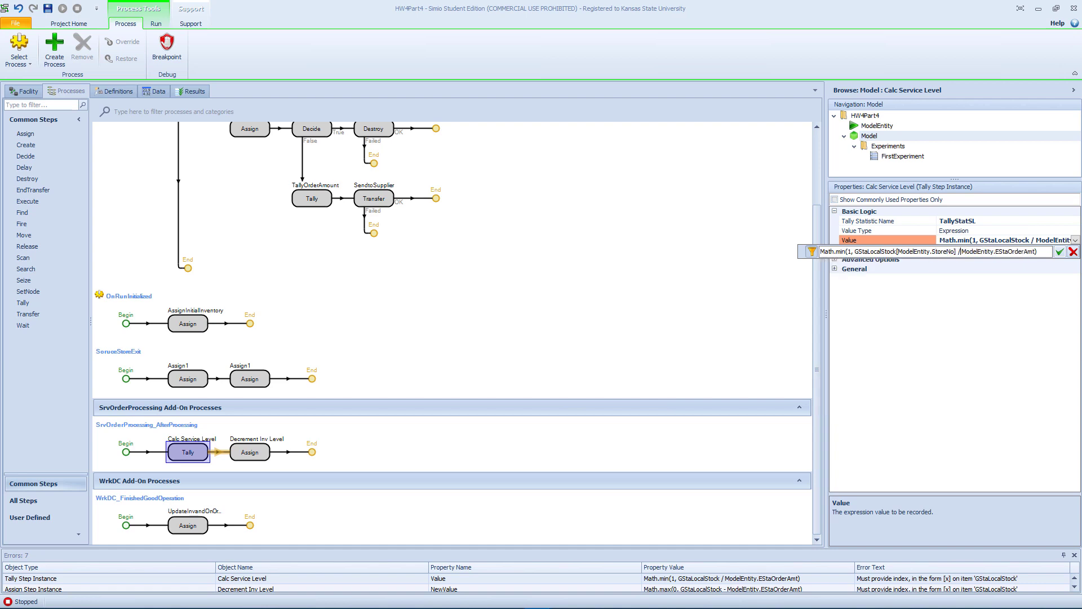
{"action": "left_click_drag", "start_coordinate": [959, 252], "coordinate": [1038, 251]}
{"action": "key", "text": "BackSpace"}
{"action": "key", "text": "Return"}
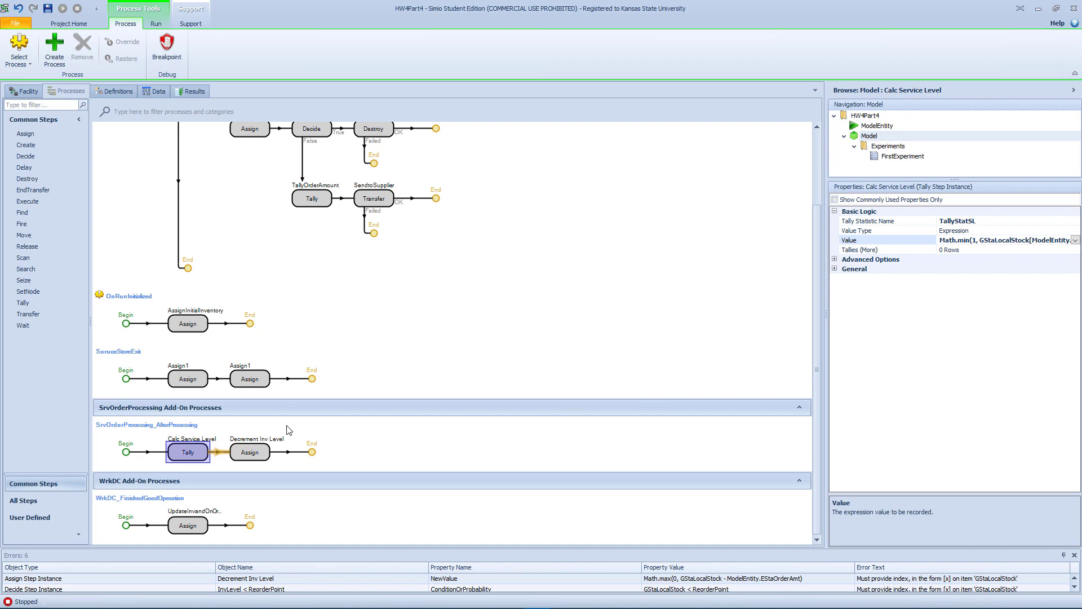
Step: Set the Decrement Inv Level step's new value to Math.max(0, GStaLocalStock[ModelEntity.StoreNo] - ModelEntity.EStaOrderAmt)
{"action": "left_click", "coordinate": [262, 448]}
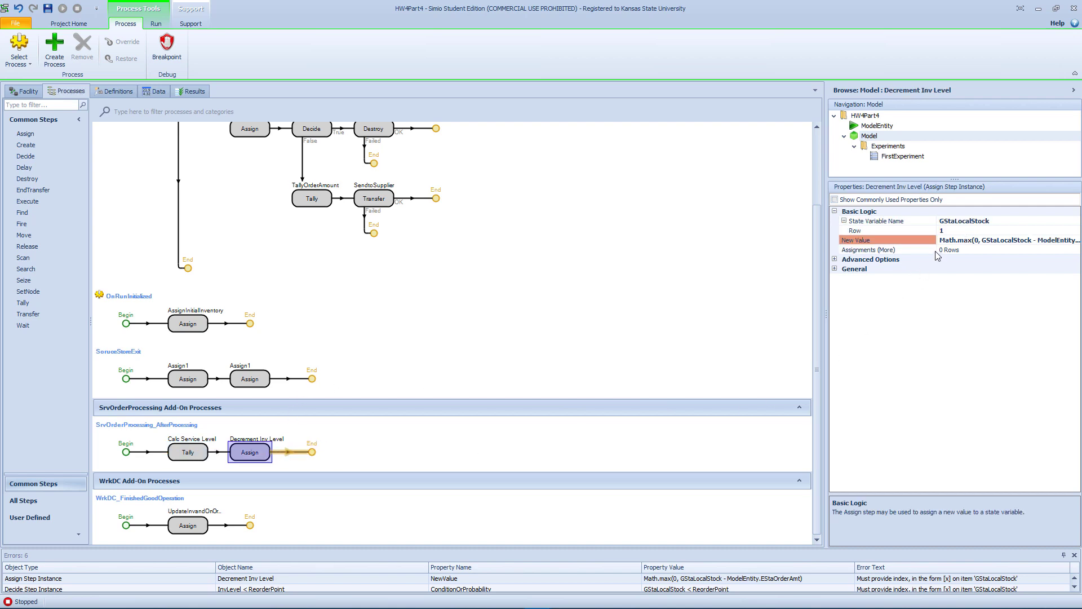
{"action": "left_click", "coordinate": [959, 240]}
{"action": "left_click", "coordinate": [1076, 241]}
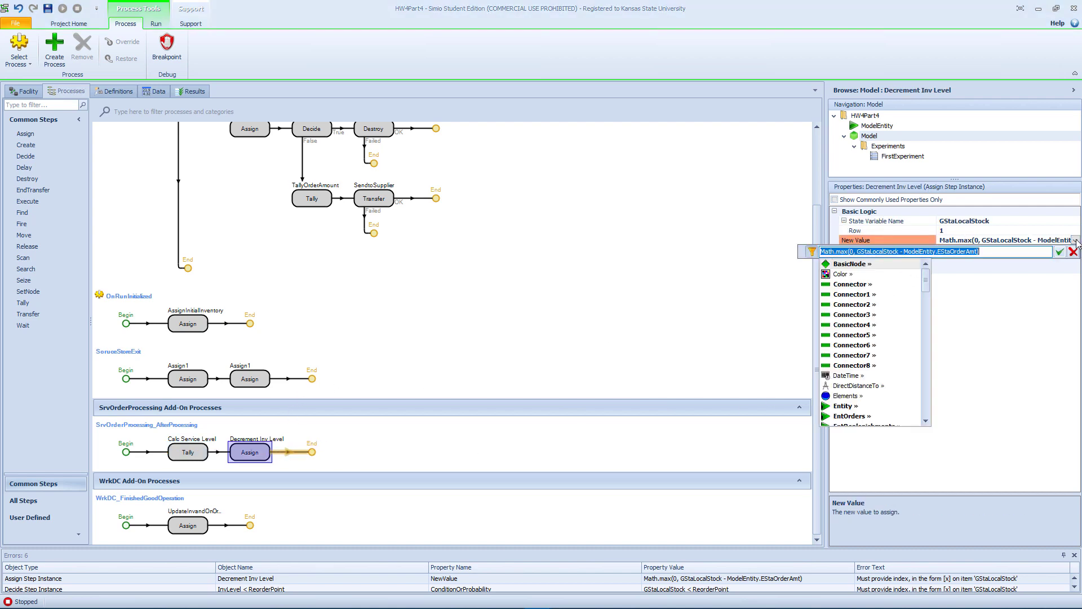
{"action": "left_click", "coordinate": [898, 252]}
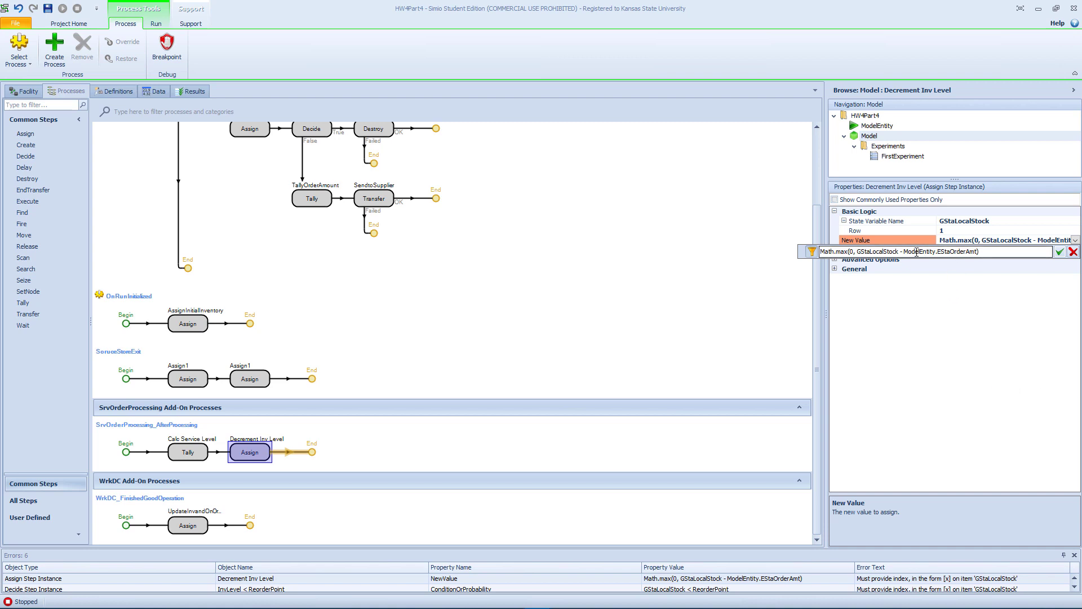
{"action": "left_click_drag", "start_coordinate": [901, 251], "coordinate": [978, 254]}
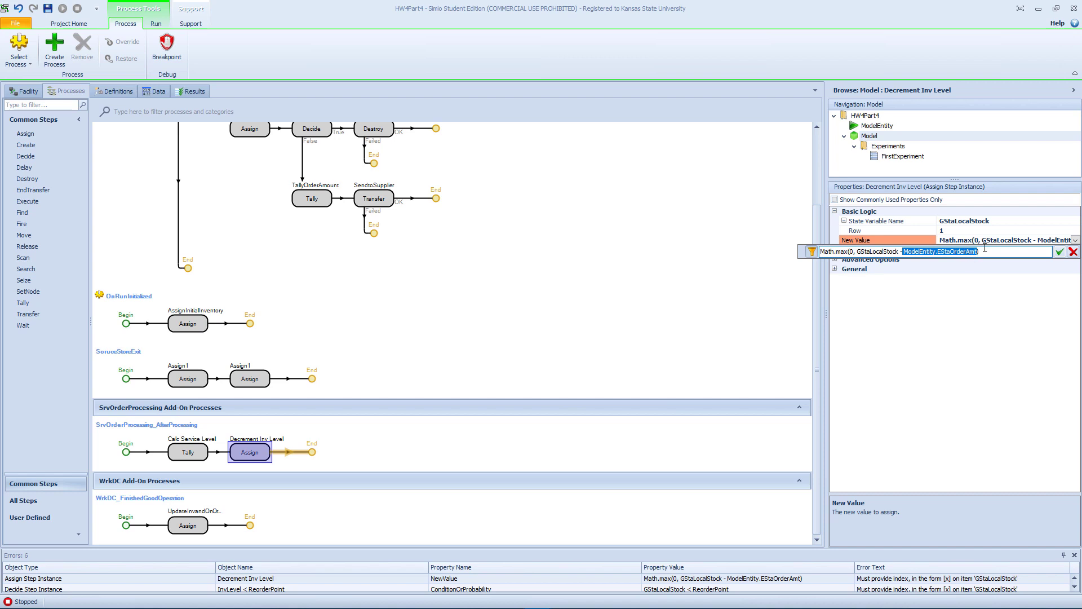
{"action": "left_click", "coordinate": [899, 251]}
{"action": "type", "text": "[]"}
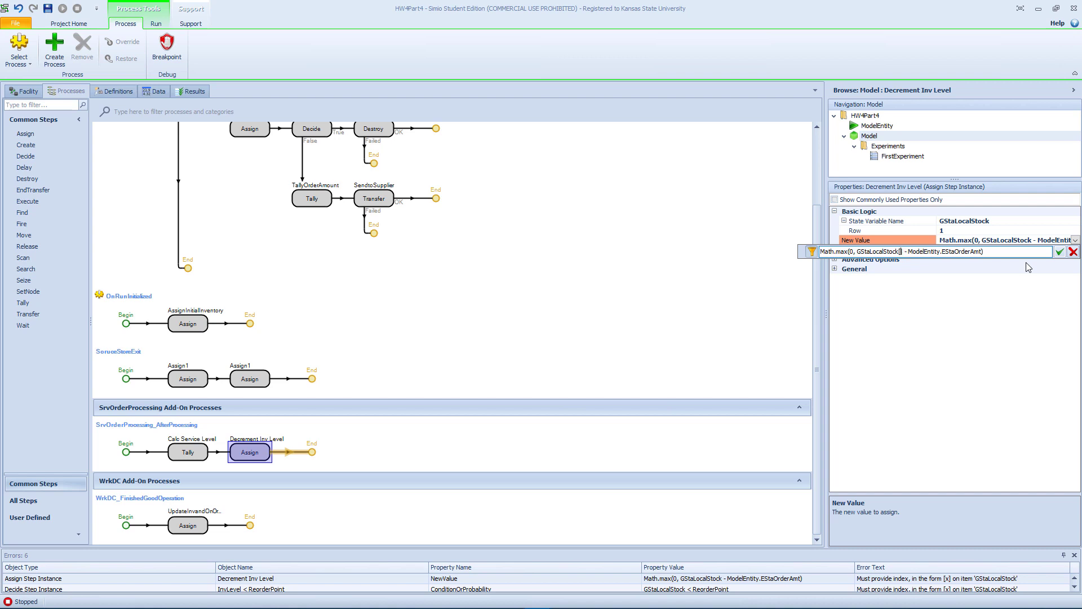
{"action": "type", "text": "Mod"}
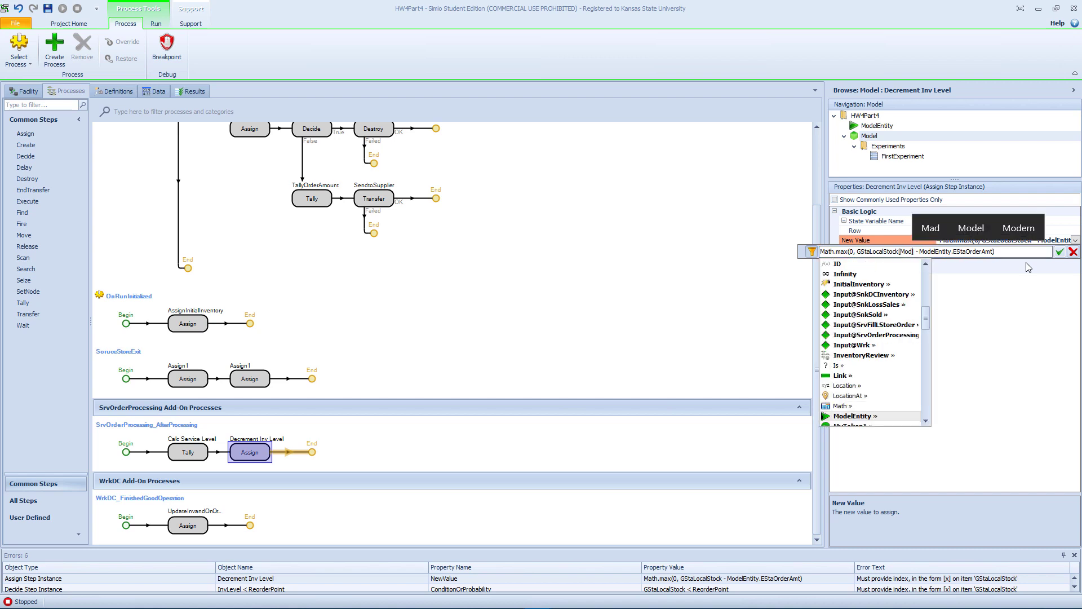
{"action": "type", "text": "elEntity.Store"}
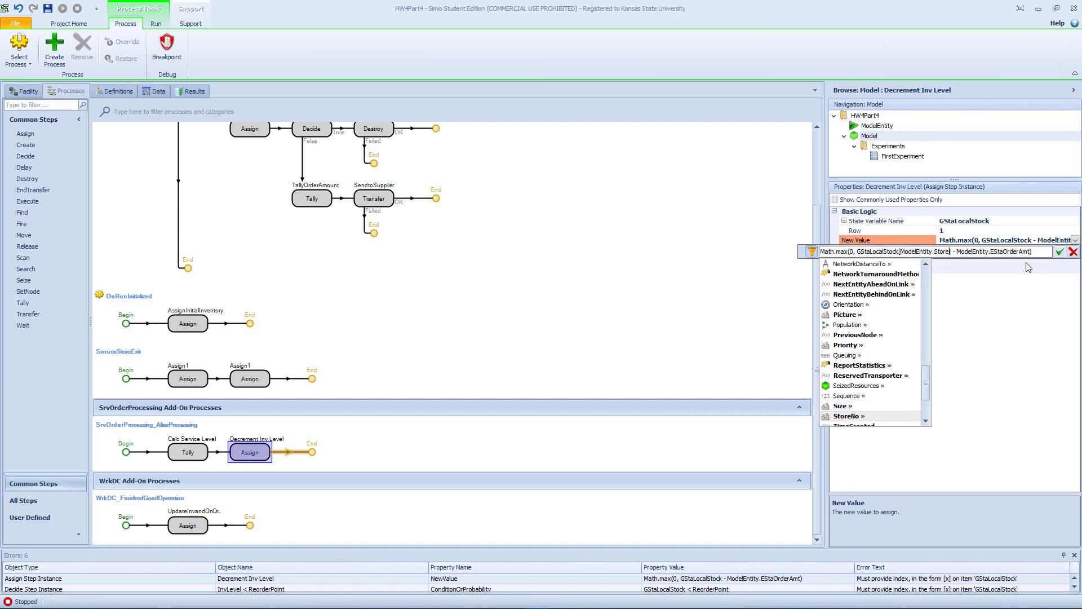
{"action": "key", "text": "Tab"}
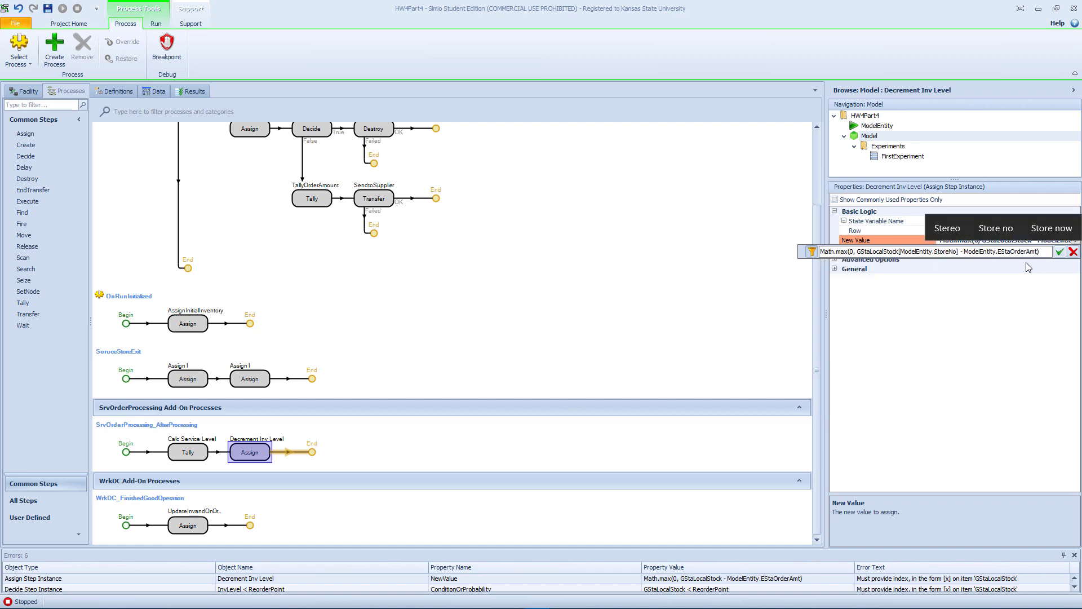
{"action": "key", "text": "Left"}
{"action": "key", "text": "Left"}
{"action": "key", "text": "Left"}
{"action": "key", "text": "Left"}
{"action": "key", "text": "Left"}
{"action": "key", "text": "Left"}
{"action": "key", "text": "Left"}
{"action": "key", "text": "Left"}
{"action": "key", "text": "Left"}
{"action": "key", "text": "Left"}
{"action": "key", "text": "Left"}
{"action": "key", "text": "Left"}
{"action": "key", "text": "Left"}
{"action": "key", "text": "Left"}
{"action": "key", "text": "Left"}
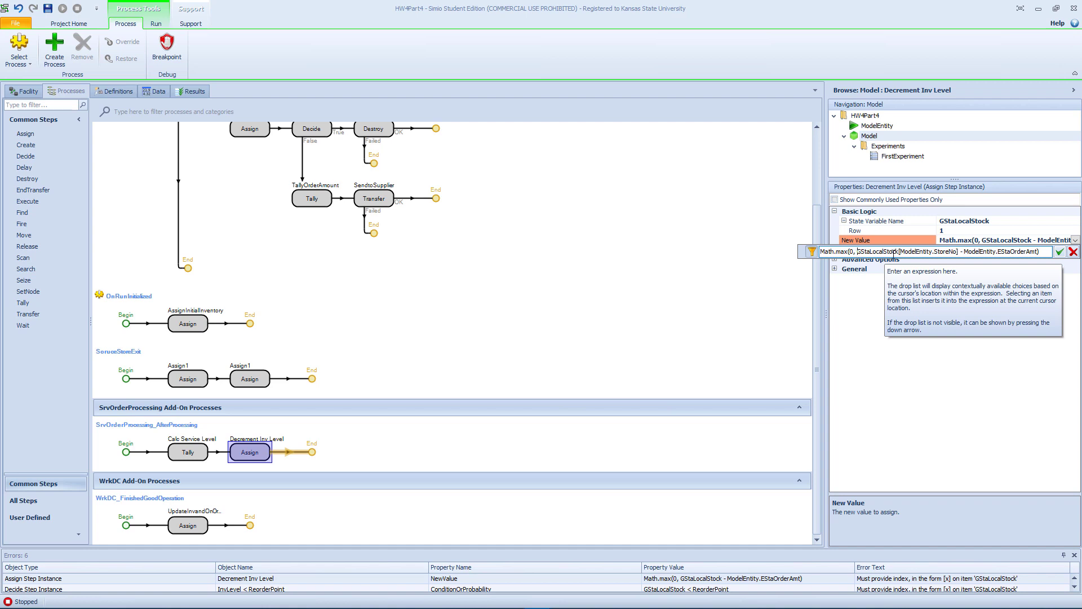
{"action": "left_click", "coordinate": [1060, 251]}
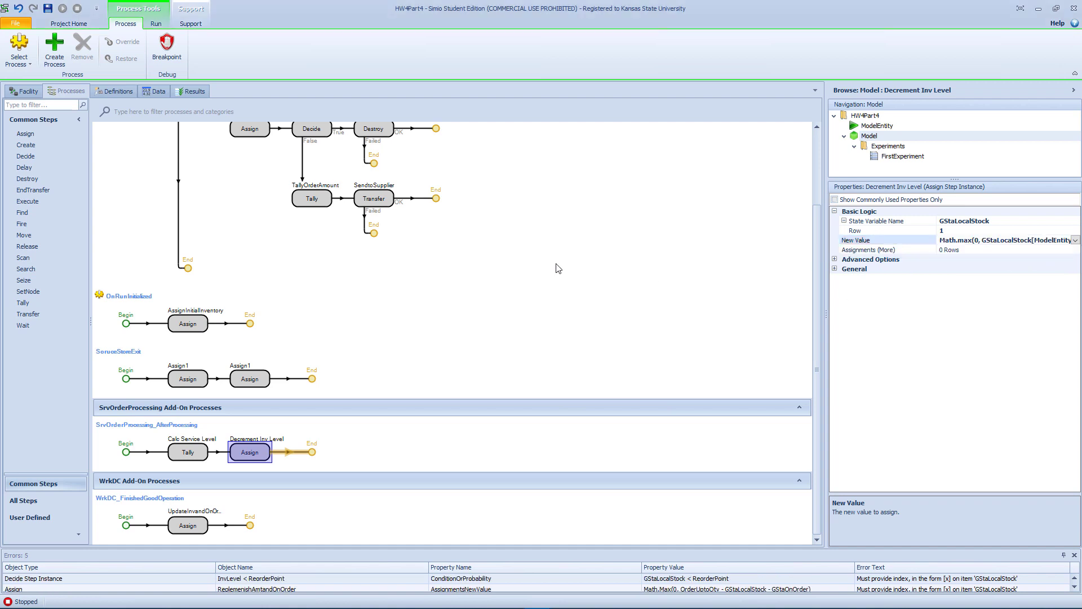
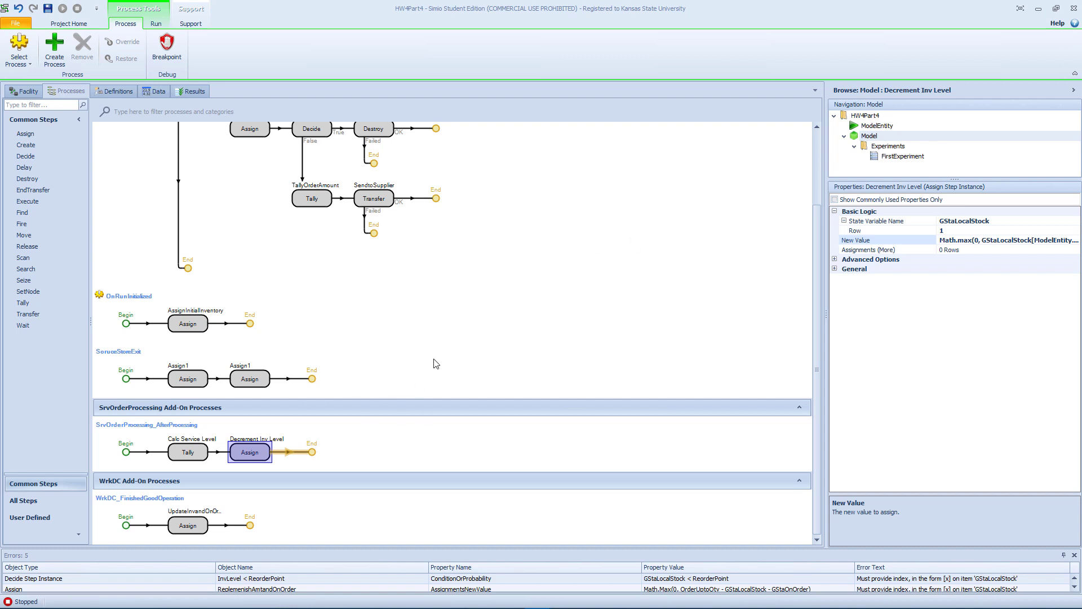
Step: Examine the TimerReview element's time offset and interval, and the condition of the InventoryReview process's first Decide step
{"action": "scroll", "coordinate": [442, 375], "scroll_direction": "up", "scroll_amount": 1}
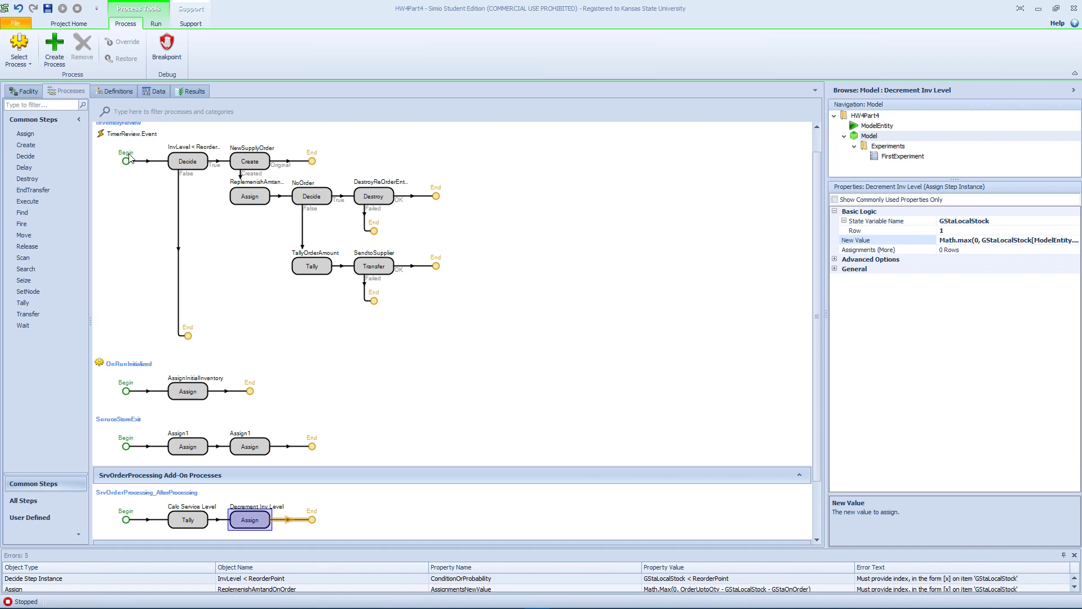
{"action": "left_click", "coordinate": [116, 91]}
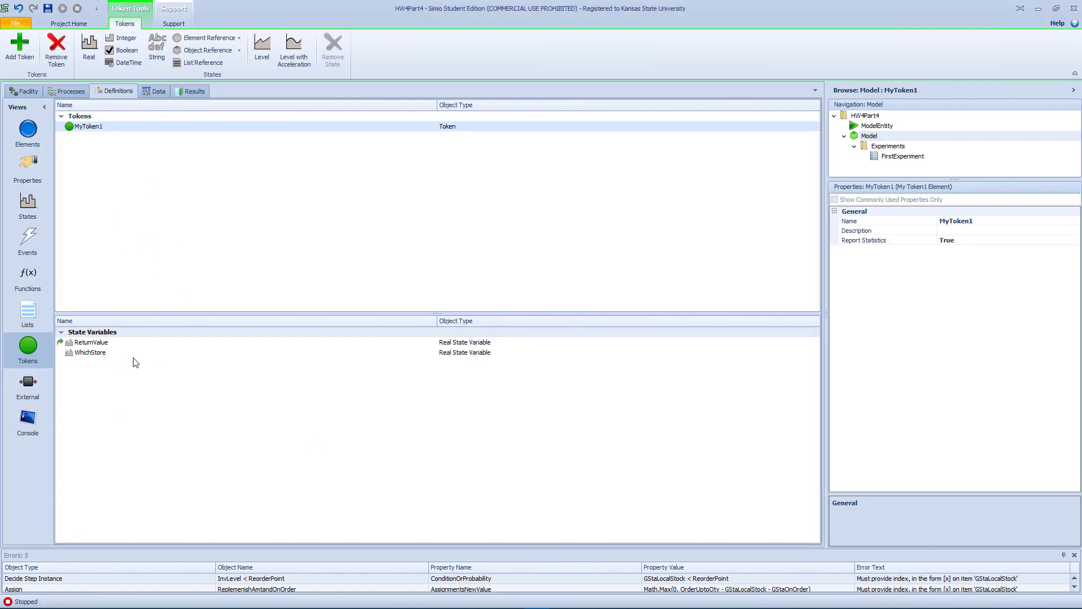
{"action": "left_click", "coordinate": [28, 130]}
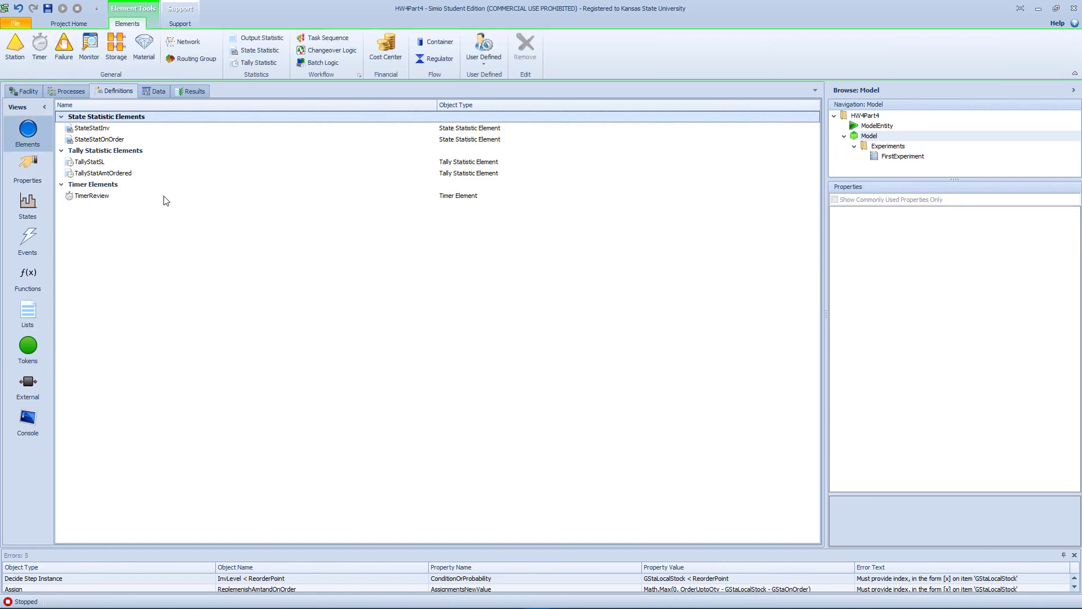
{"action": "left_click", "coordinate": [122, 198]}
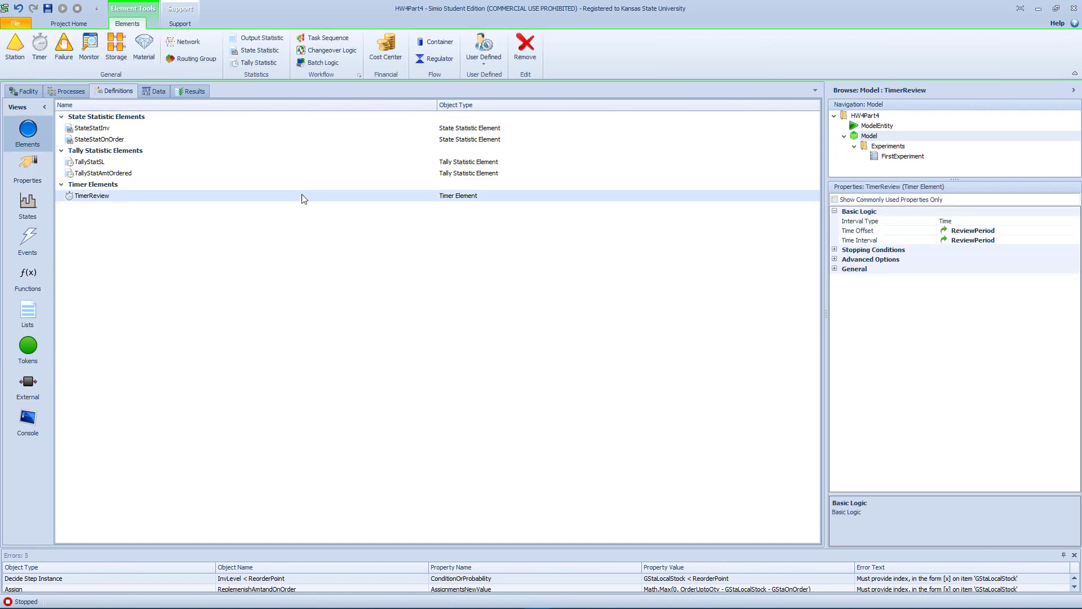
{"action": "left_click", "coordinate": [67, 91]}
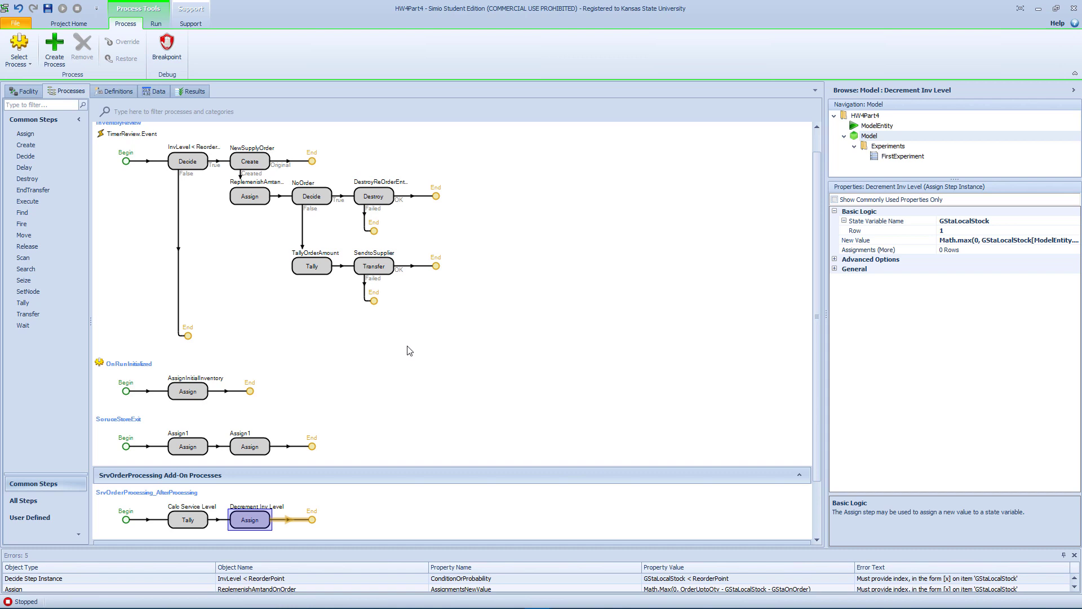
{"action": "scroll", "coordinate": [424, 518], "scroll_direction": "down", "scroll_amount": 2}
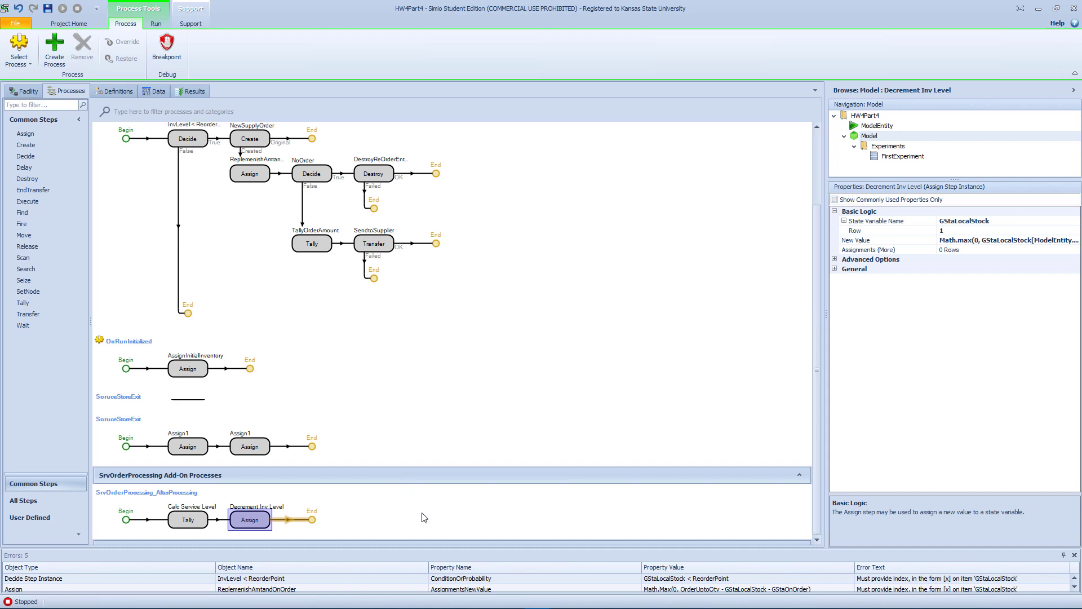
{"action": "scroll", "coordinate": [282, 243], "scroll_direction": "up", "scroll_amount": 3}
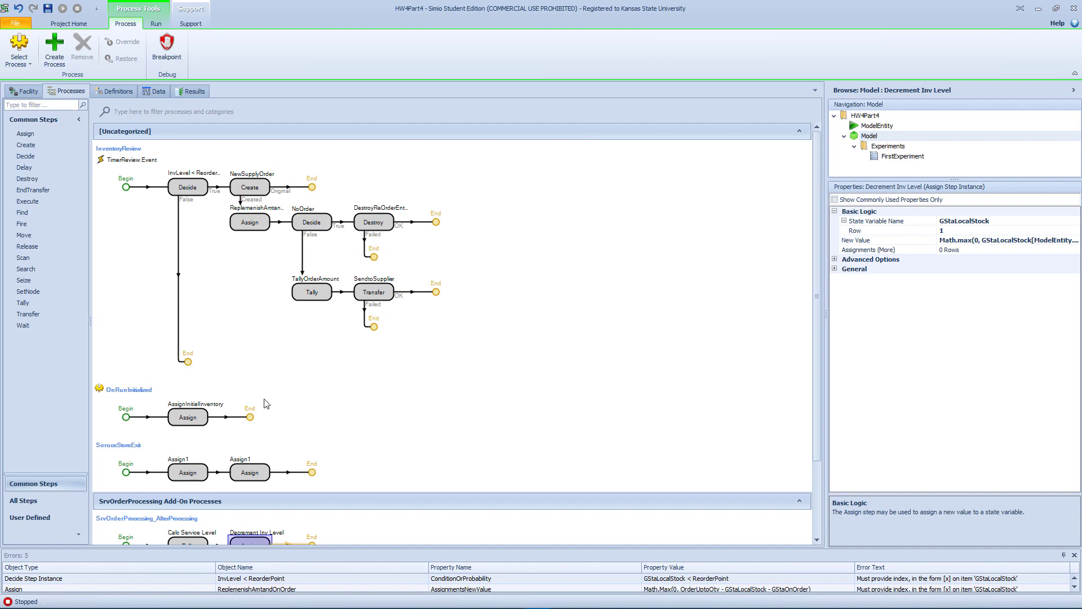
{"action": "left_click", "coordinate": [191, 192]}
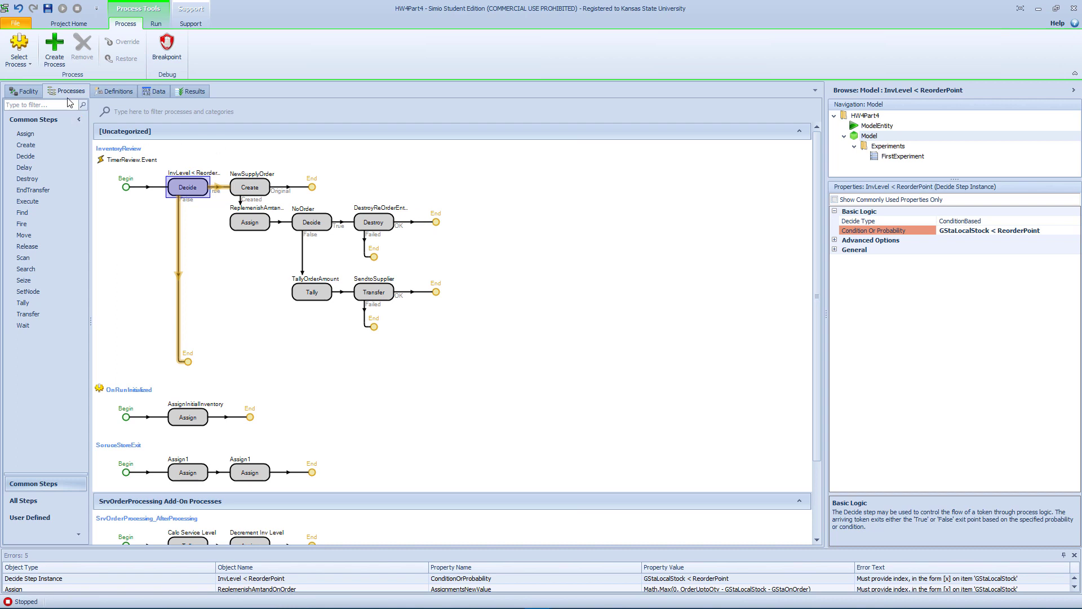
Step: Rename the model's InitialInventory property as InitLocalInventory
{"action": "left_click", "coordinate": [101, 94]}
{"action": "left_click", "coordinate": [28, 172]}
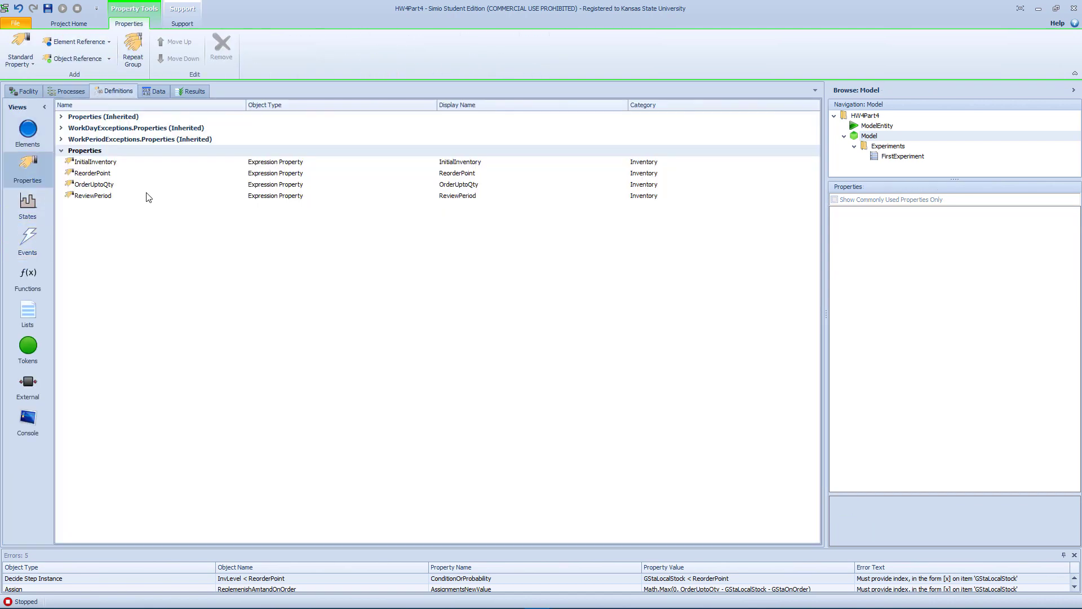
{"action": "left_click", "coordinate": [111, 163]}
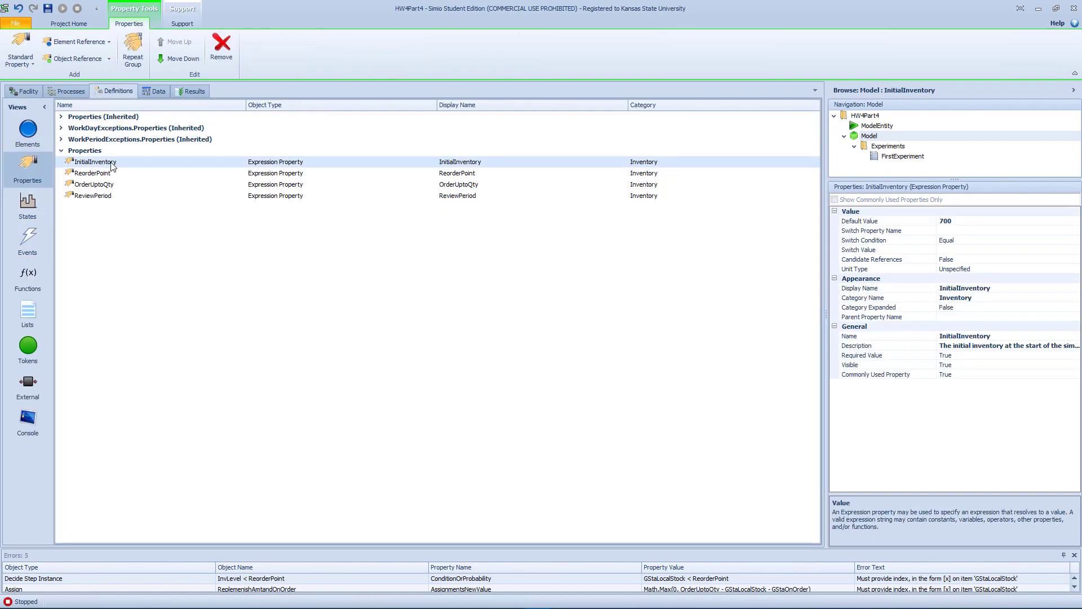
{"action": "left_click", "coordinate": [111, 163]}
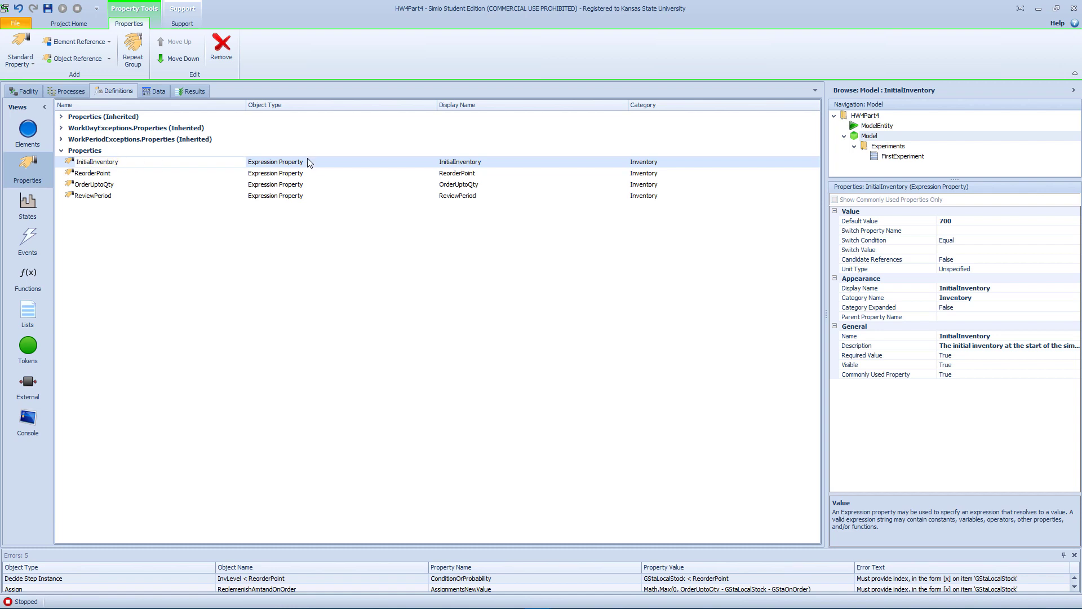
{"action": "key", "text": "Left"}
{"action": "key", "text": "Left"}
{"action": "key", "text": "Left"}
{"action": "key", "text": "Left"}
{"action": "key", "text": "Left"}
{"action": "key", "text": "Left"}
{"action": "key", "text": "Left"}
{"action": "key", "text": "Left"}
{"action": "key", "text": "Left"}
{"action": "key", "text": "BackSpace"}
{"action": "key", "text": "BackSpace"}
{"action": "key", "text": "BackSpace"}
{"action": "type", "text": "Local"}
{"action": "key", "text": "Return"}
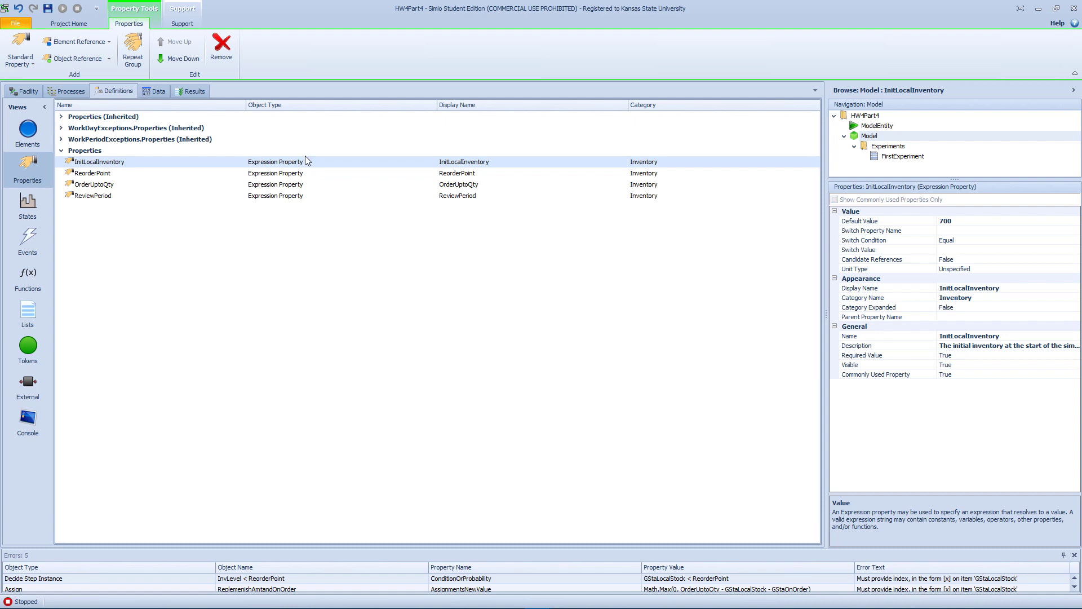
Step: Rename the ReorderPoint property as LocalReorderPoint
{"action": "left_click", "coordinate": [103, 173]}
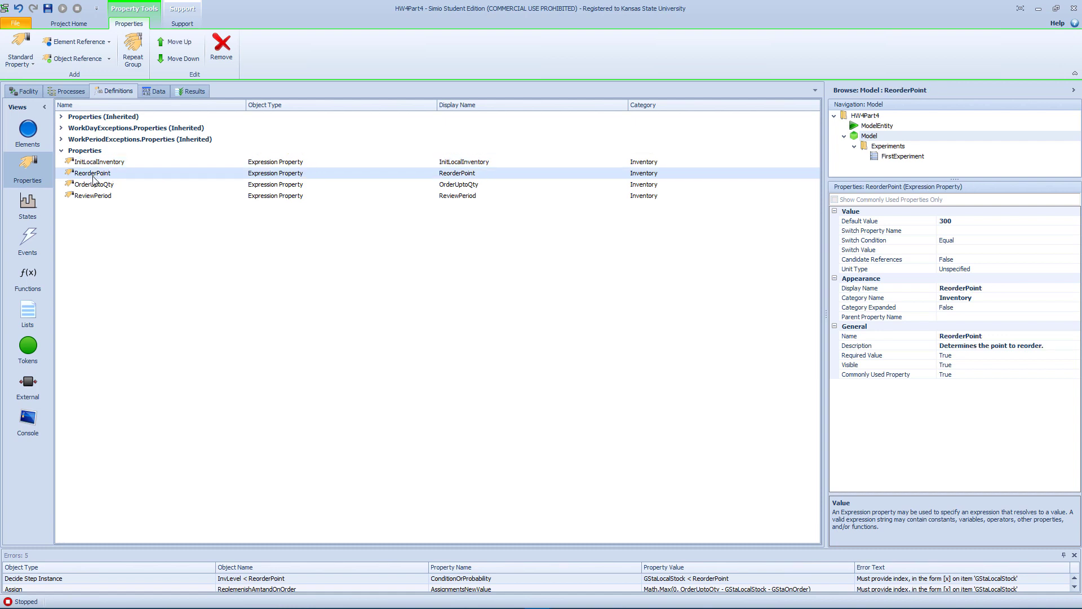
{"action": "left_click", "coordinate": [93, 177]}
{"action": "key", "text": "End"}
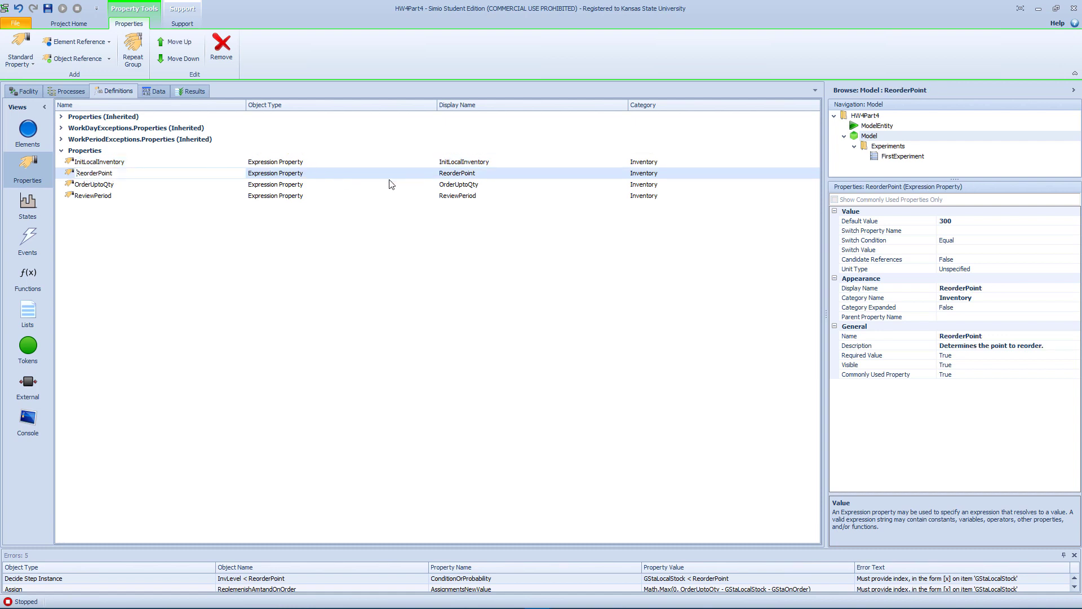
{"action": "type", "text": "Local"}
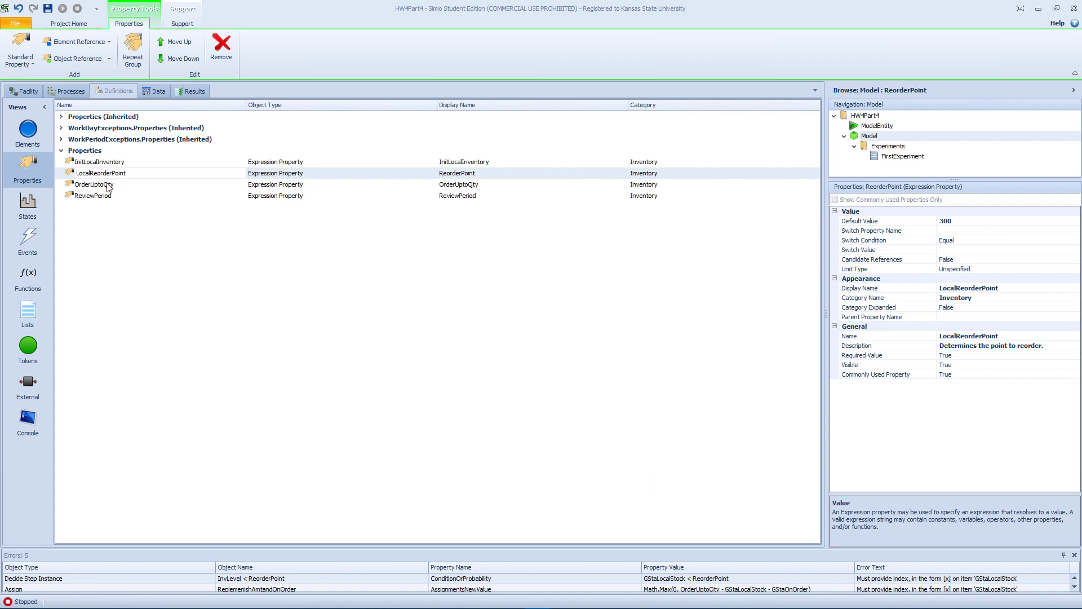
Step: Rename the OrderUptoQty property as LocalOrderQty
{"action": "left_click", "coordinate": [79, 186]}
{"action": "left_click", "coordinate": [79, 186]}
{"action": "left_click", "coordinate": [79, 186]}
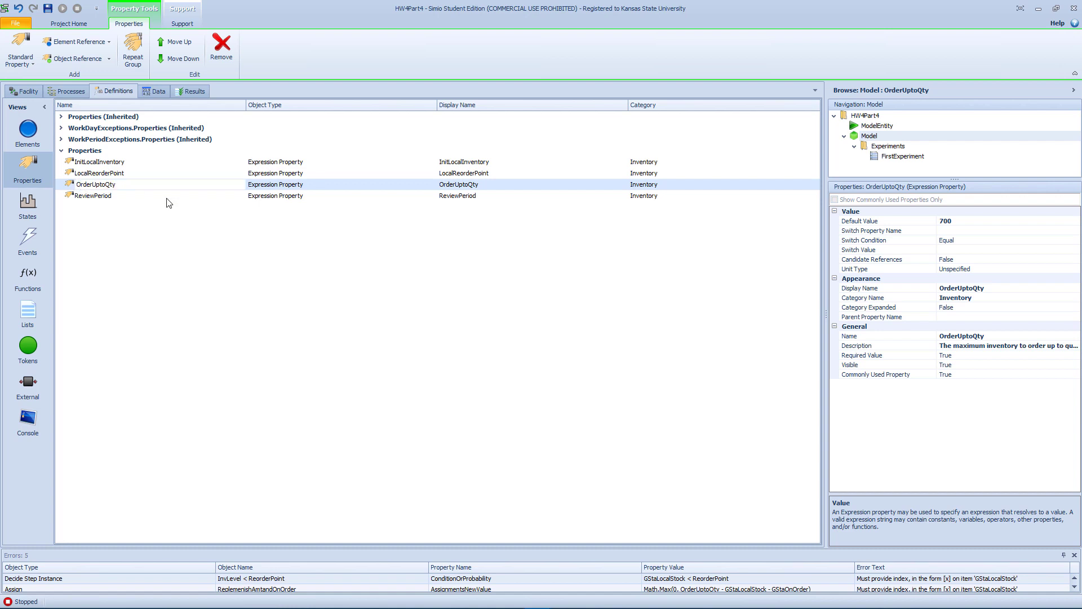
{"action": "type", "text": "Local"}
{"action": "key", "text": "Delete"}
{"action": "key", "text": "Delete"}
{"action": "key", "text": "Delete"}
{"action": "key", "text": "Delete"}
{"action": "key", "text": "Return"}
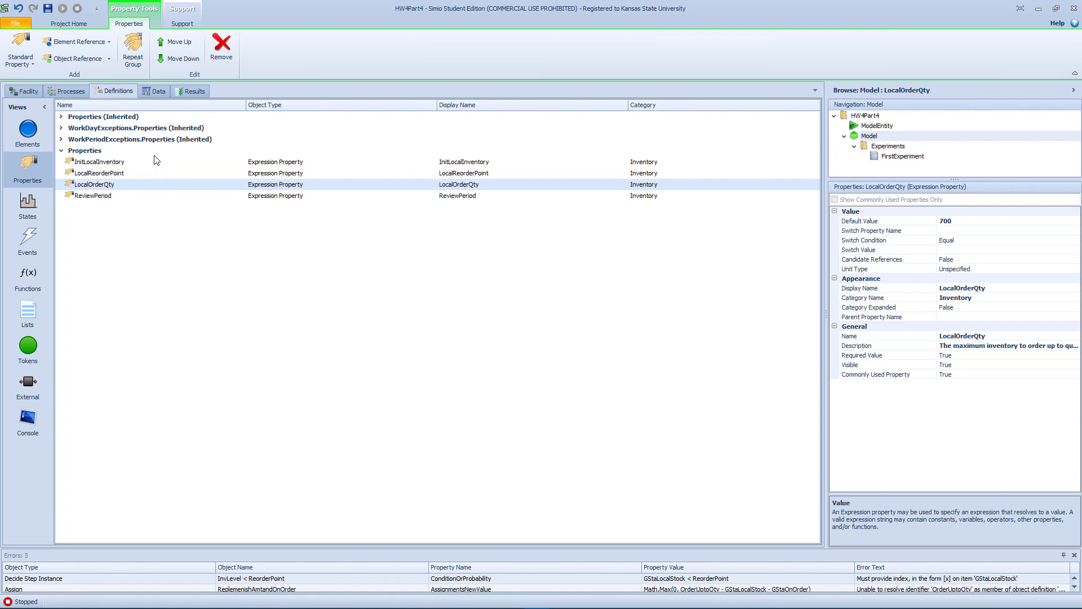
Step: Add an expression property named WarehouseReOrderPT to the model
{"action": "right_click", "coordinate": [97, 225]}
{"action": "left_click", "coordinate": [84, 213]}
{"action": "left_click", "coordinate": [28, 63]}
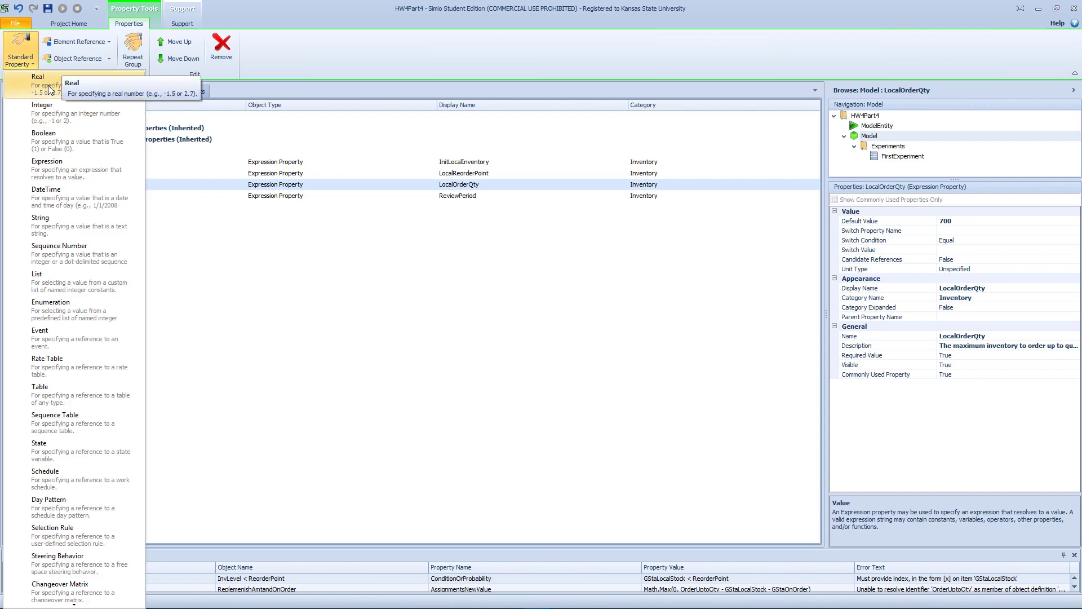
{"action": "left_click", "coordinate": [66, 161]}
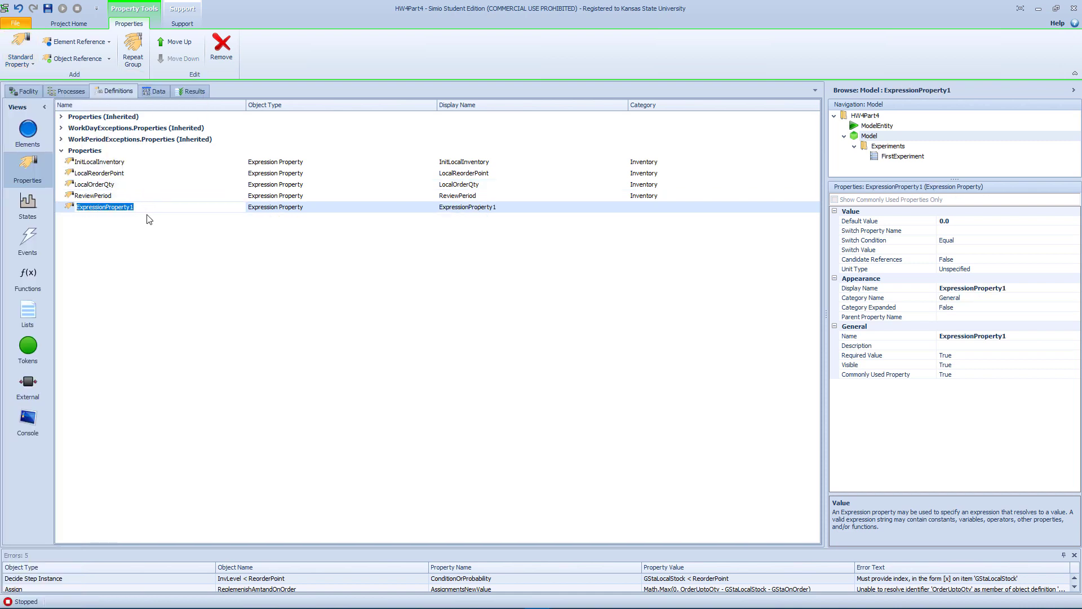
{"action": "type", "text": "Ware"}
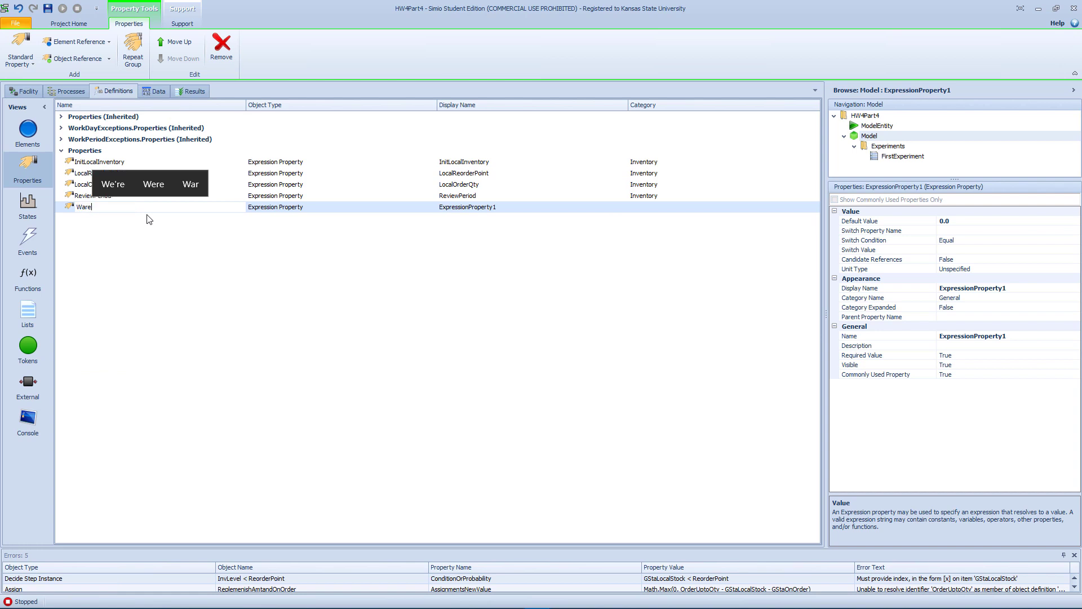
{"action": "type", "text": "house"}
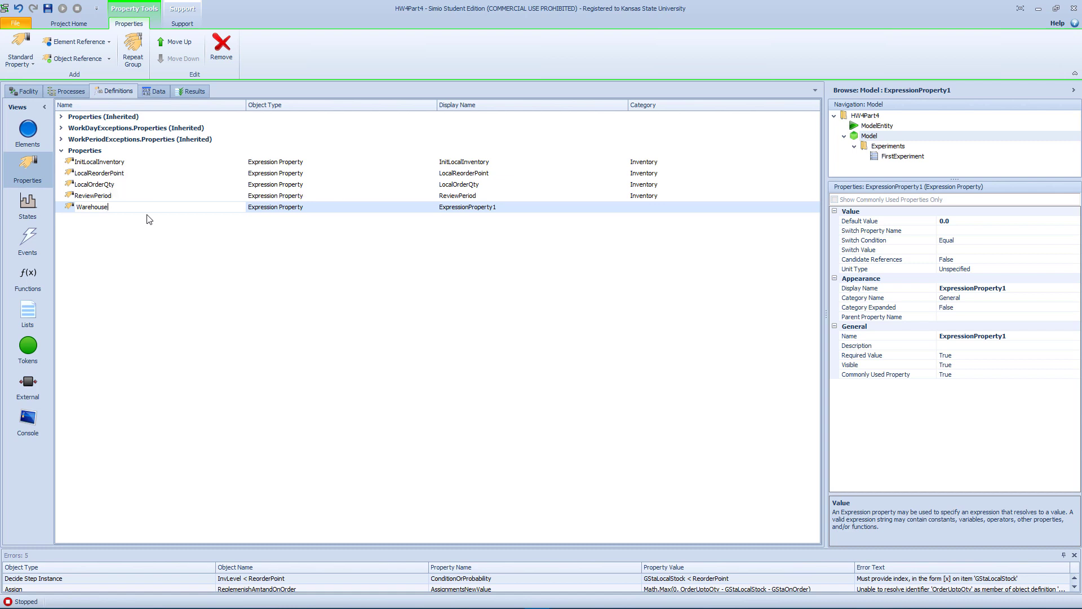
{"action": "type", "text": "Re"}
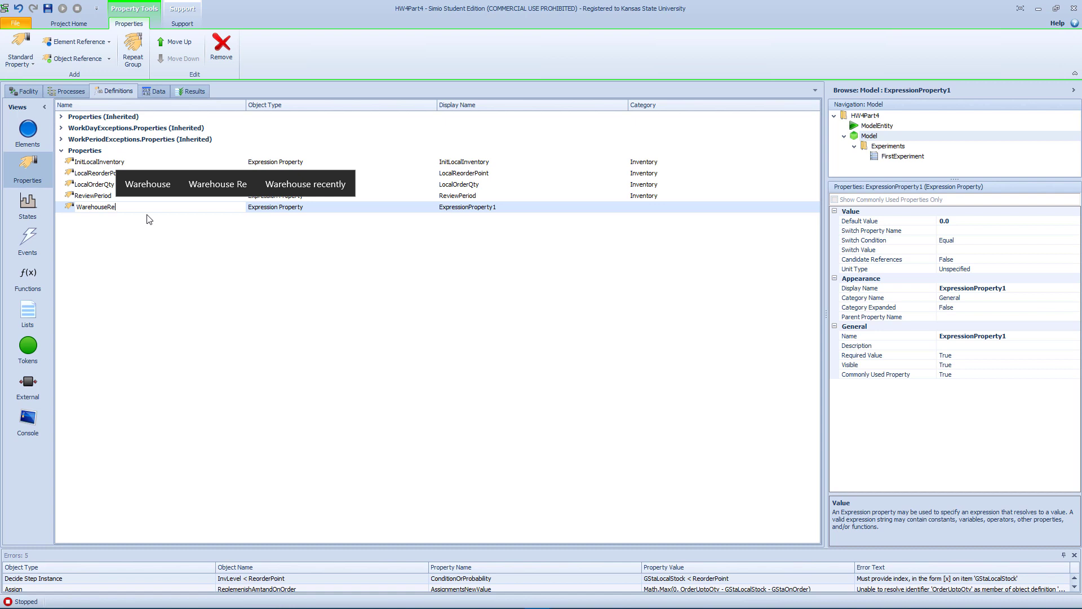
{"action": "type", "text": "OrderP"}
{"action": "type", "text": "T"}
{"action": "key", "text": "Return"}
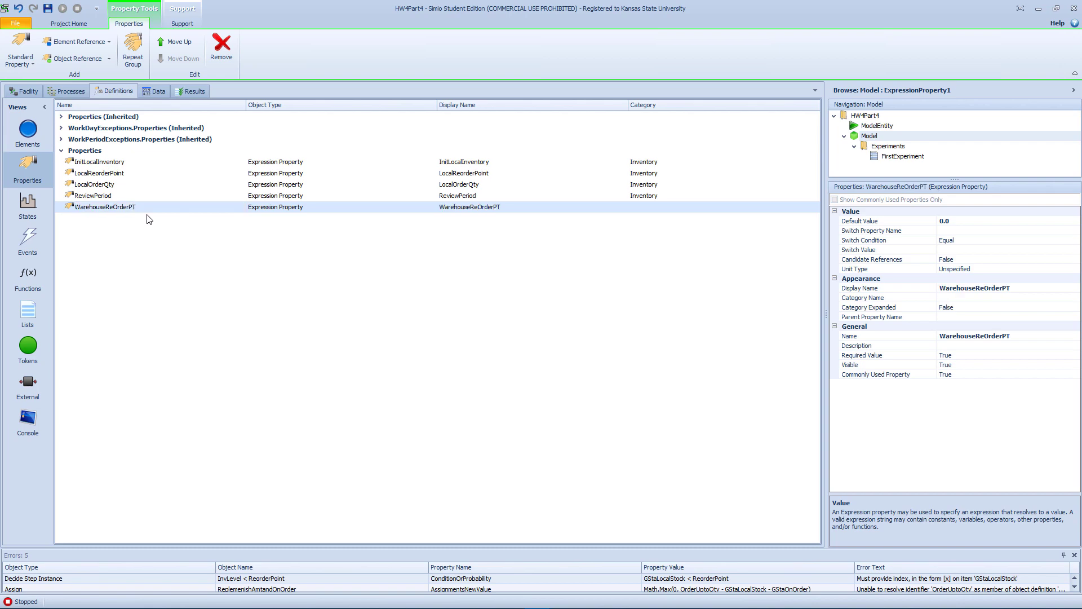
Step: Add another expression property to the model and name it InitWarehouseInventory
{"action": "left_click", "coordinate": [36, 68]}
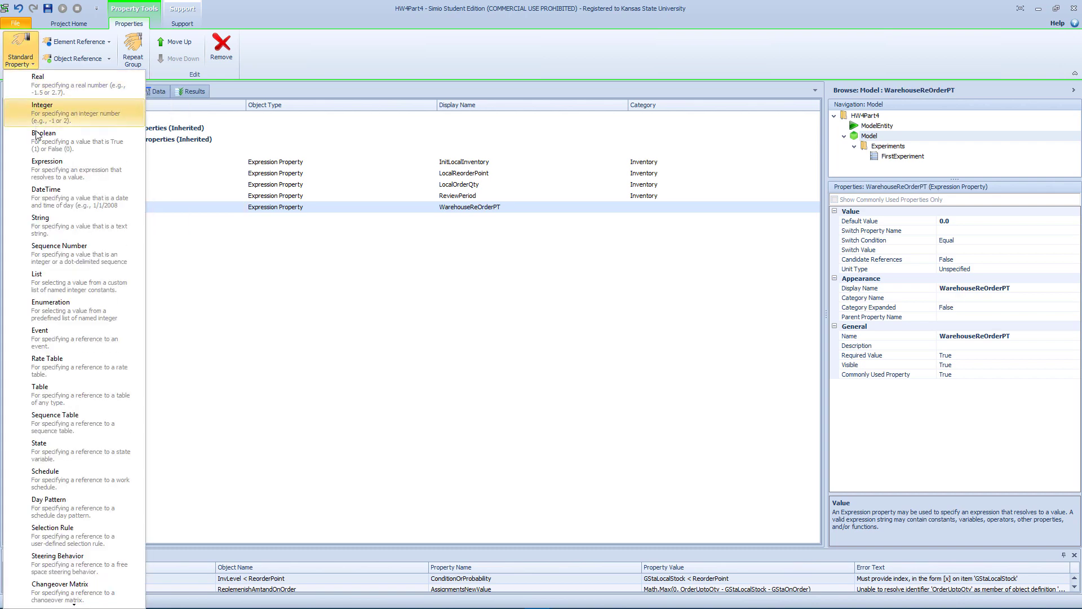
{"action": "left_click", "coordinate": [47, 168]}
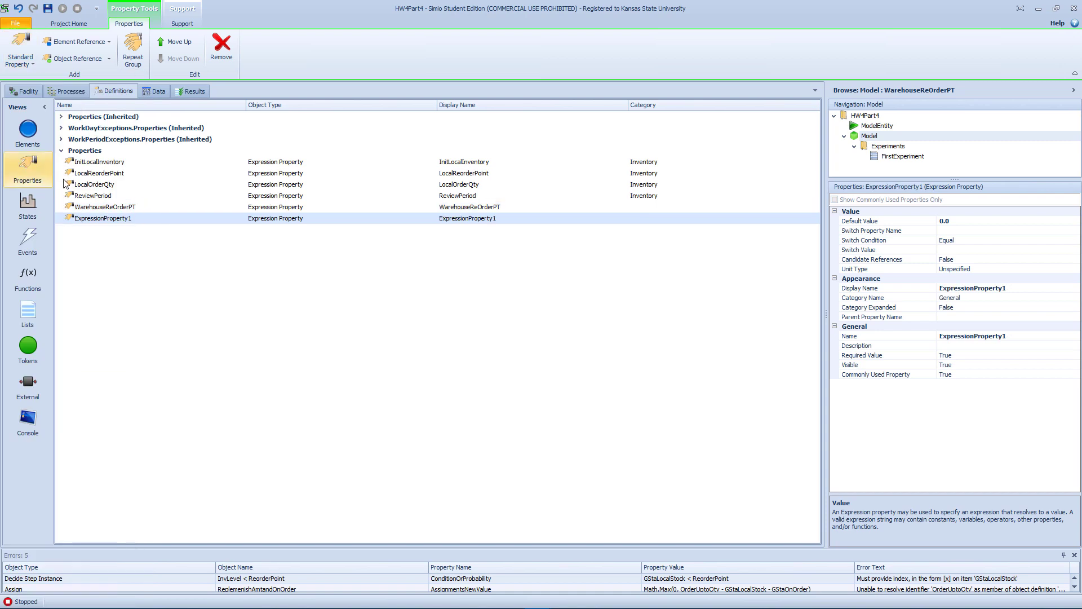
{"action": "left_click", "coordinate": [138, 216]}
{"action": "type", "text": "Wa"}
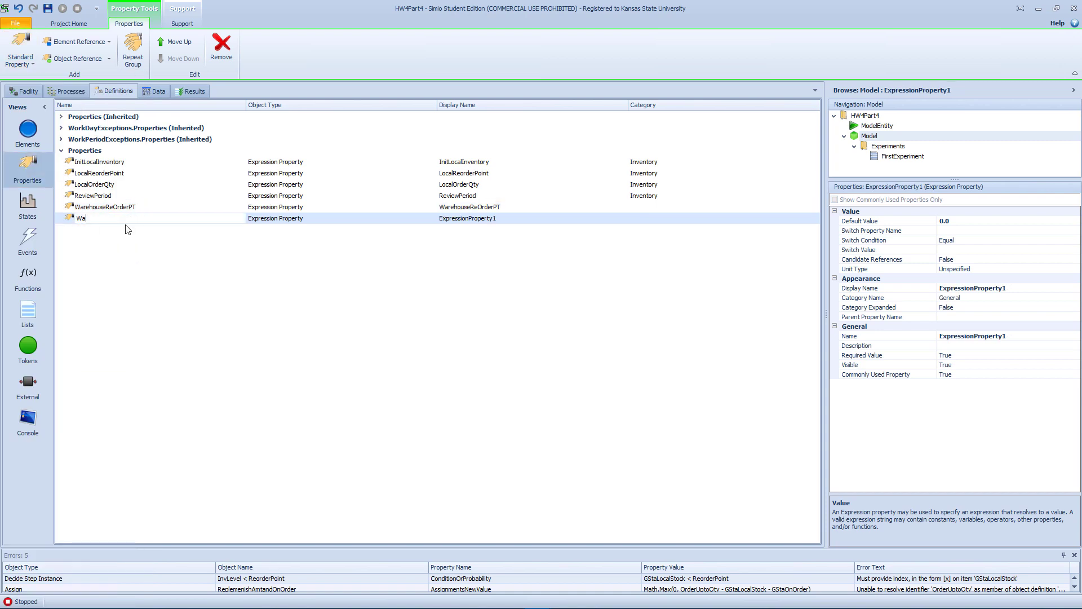
{"action": "type", "text": "re"}
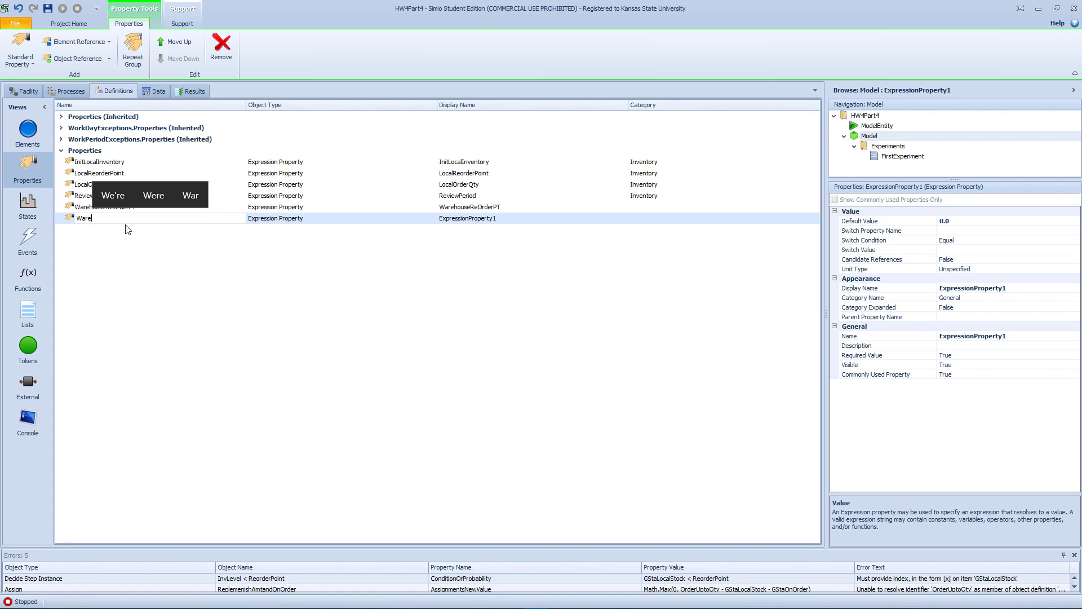
{"action": "type", "text": "hour"}
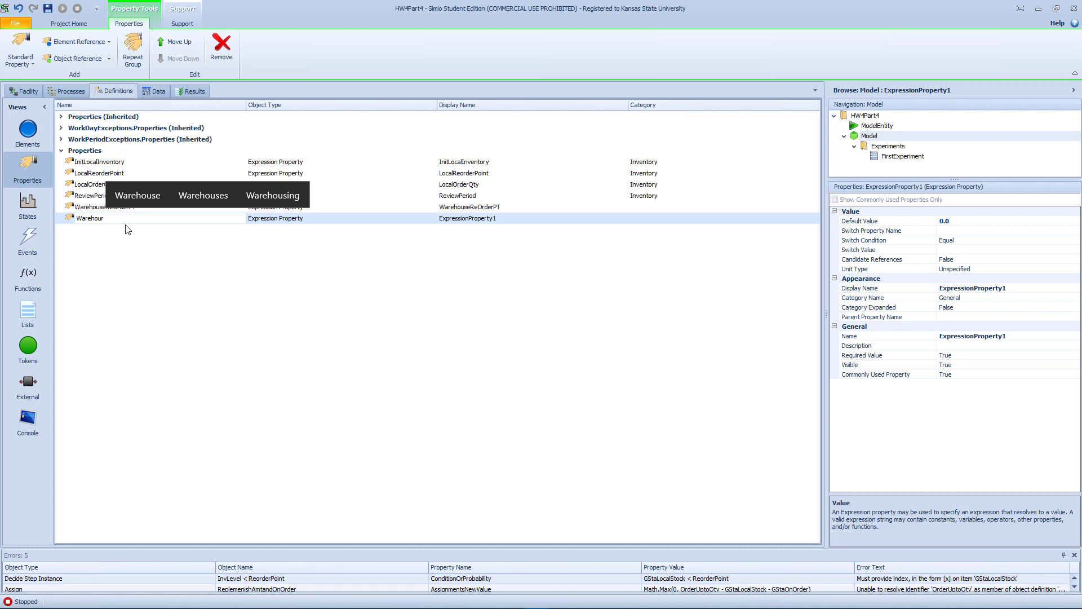
{"action": "key", "text": "BackSpace"}
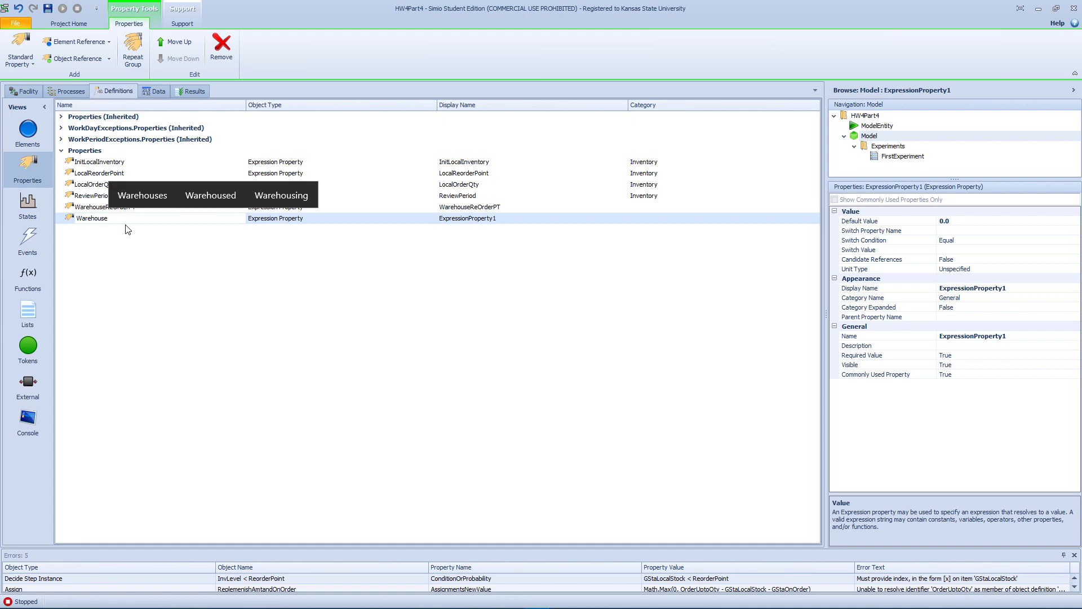
{"action": "type", "text": "eInventory"}
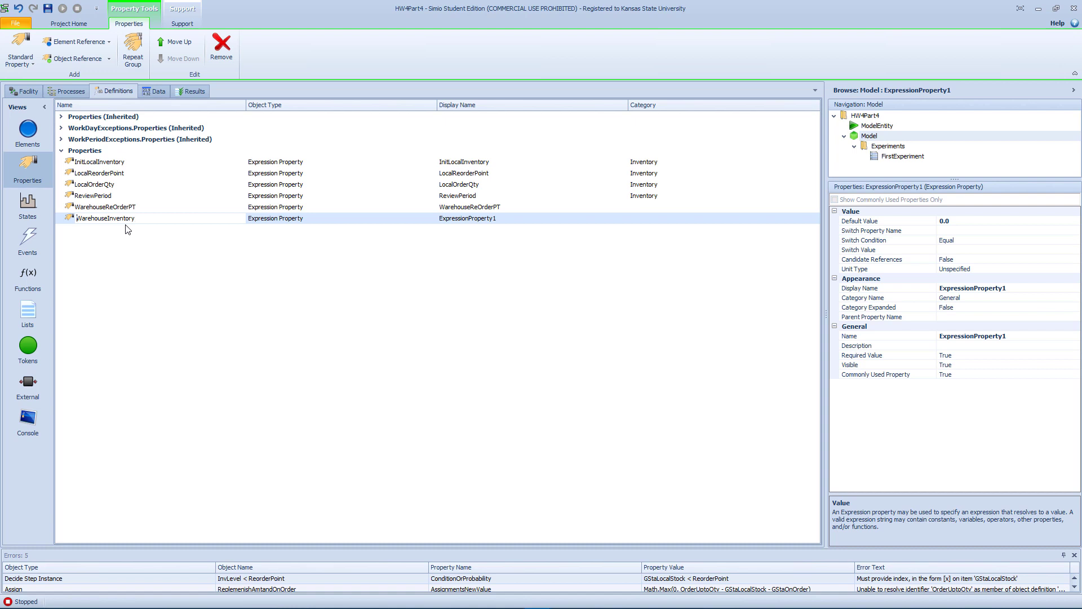
{"action": "type", "text": "Init"}
{"action": "key", "text": "Return"}
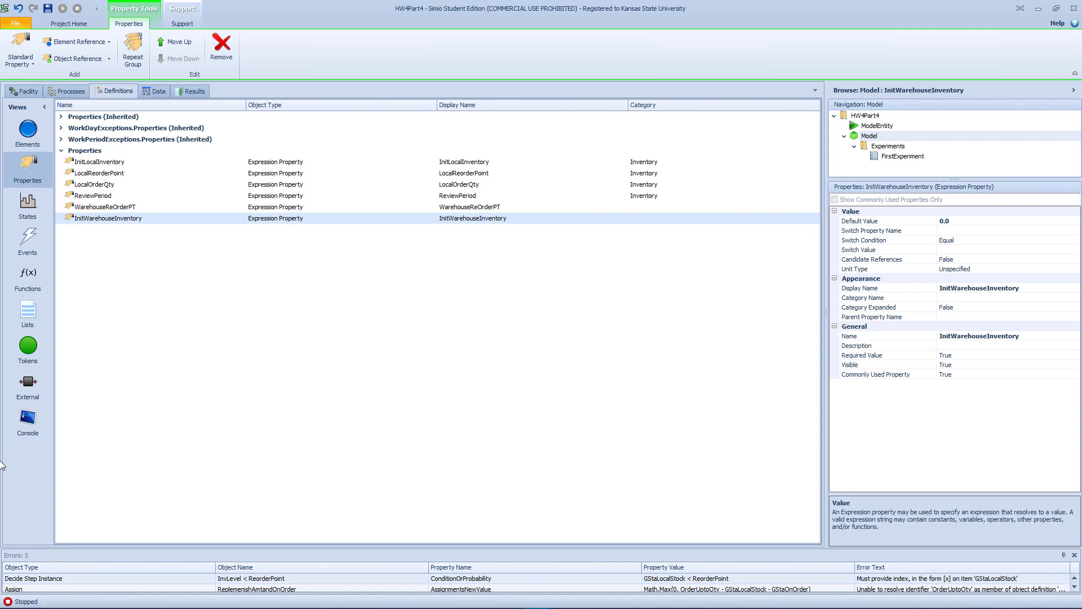
Step: Create a third warehouse expression property named WarehouseOrderQty
{"action": "left_click", "coordinate": [24, 54]}
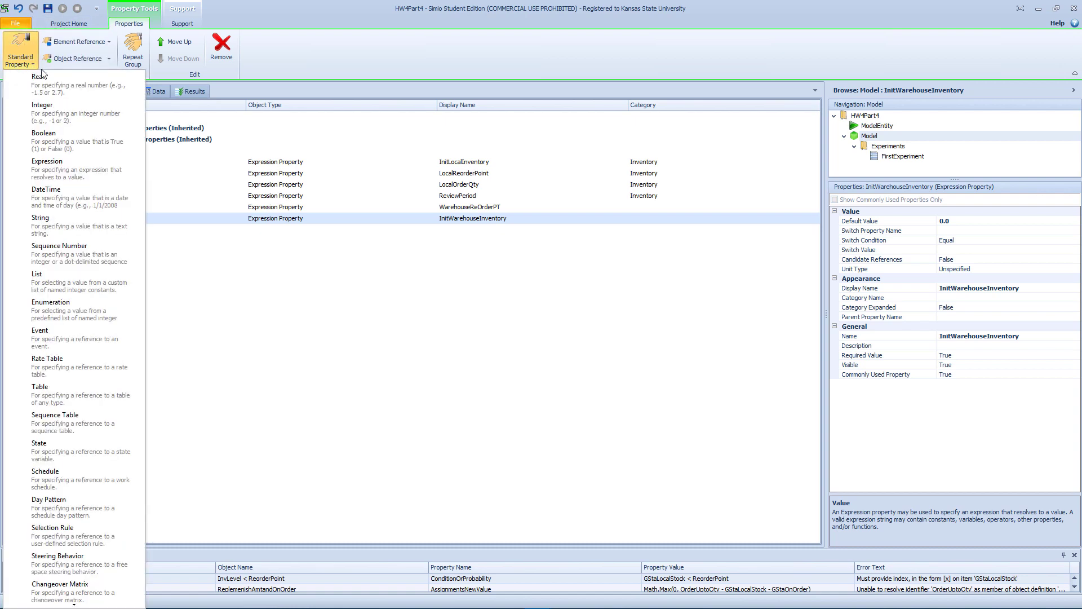
{"action": "left_click", "coordinate": [76, 167]}
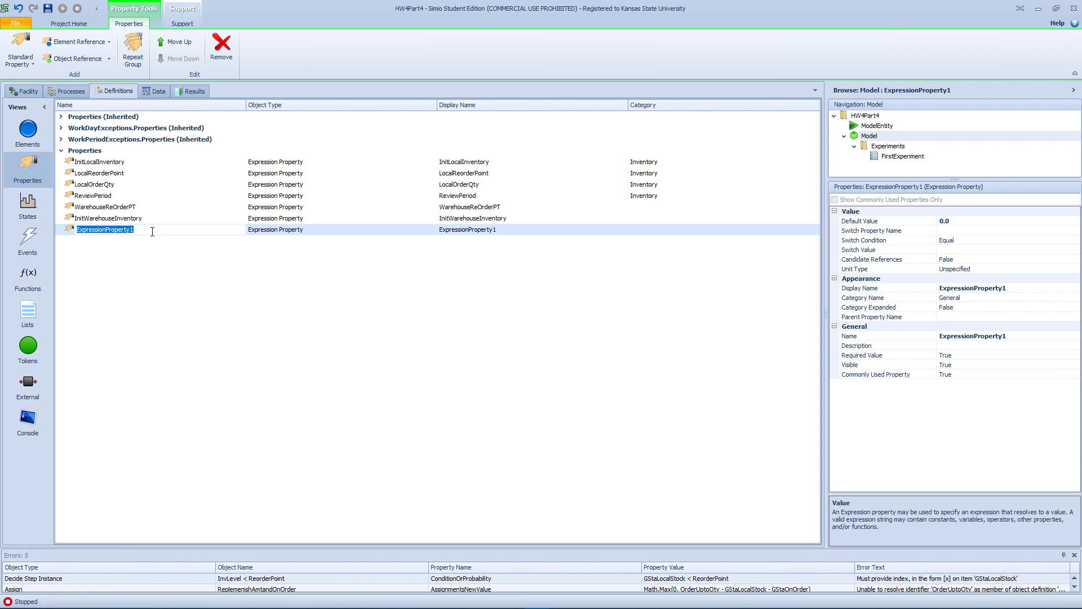
{"action": "type", "text": "Warehouse"}
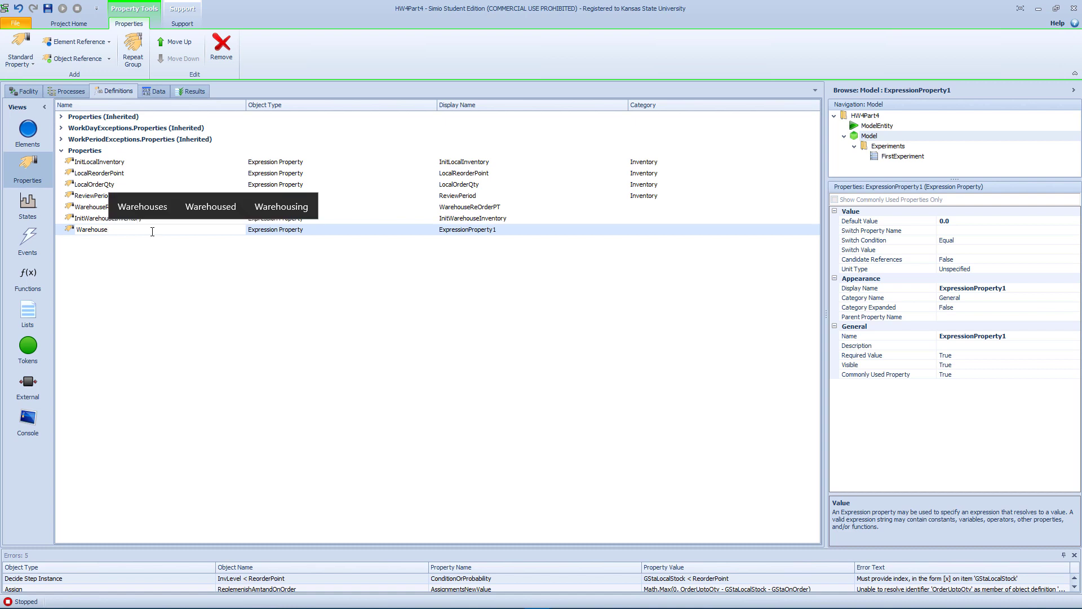
{"action": "type", "text": "Order"}
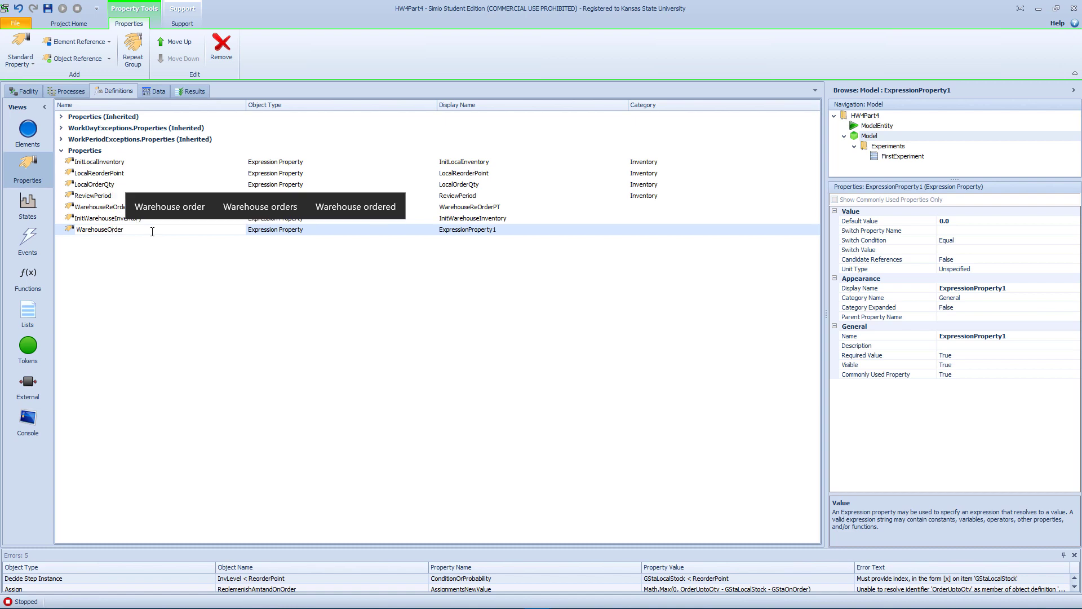
{"action": "type", "text": "Qty"}
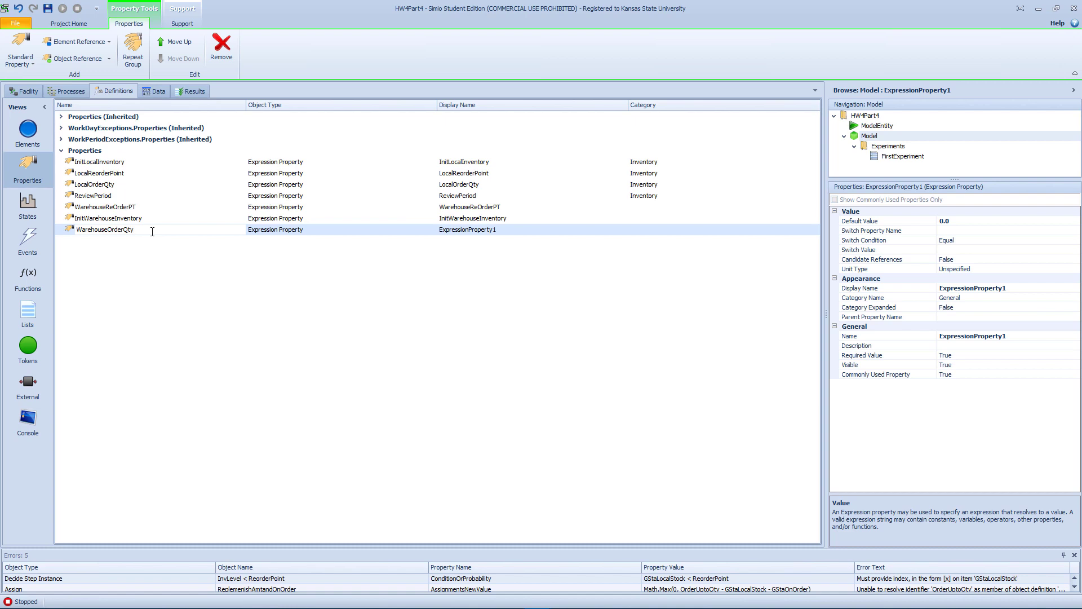
{"action": "key", "text": "Return"}
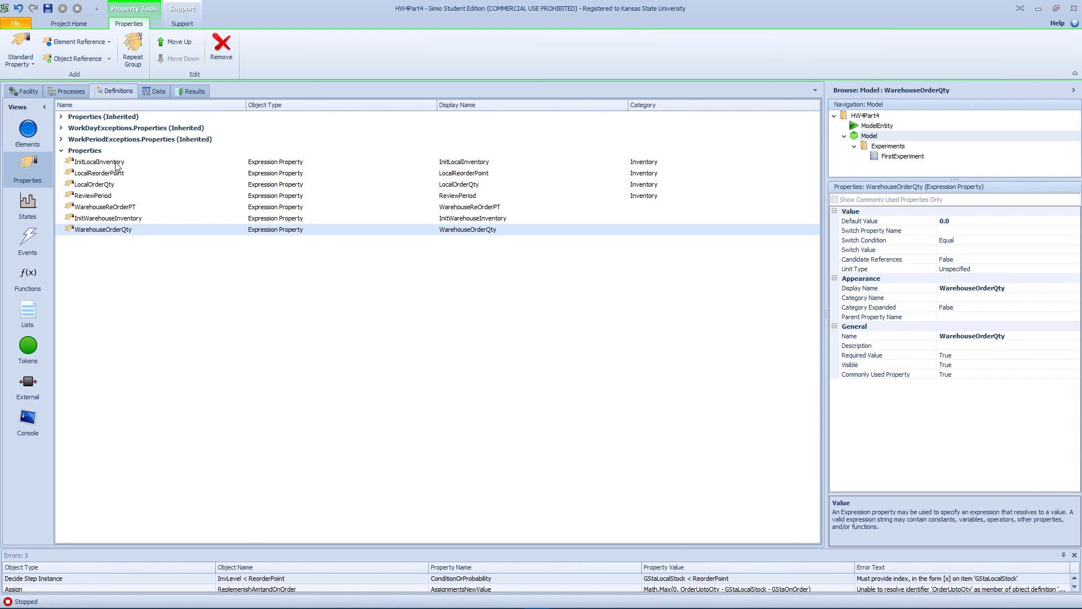
Step: Delete the ReviewPeriod property and check the TimerReview element that refers to it
{"action": "left_click", "coordinate": [102, 198]}
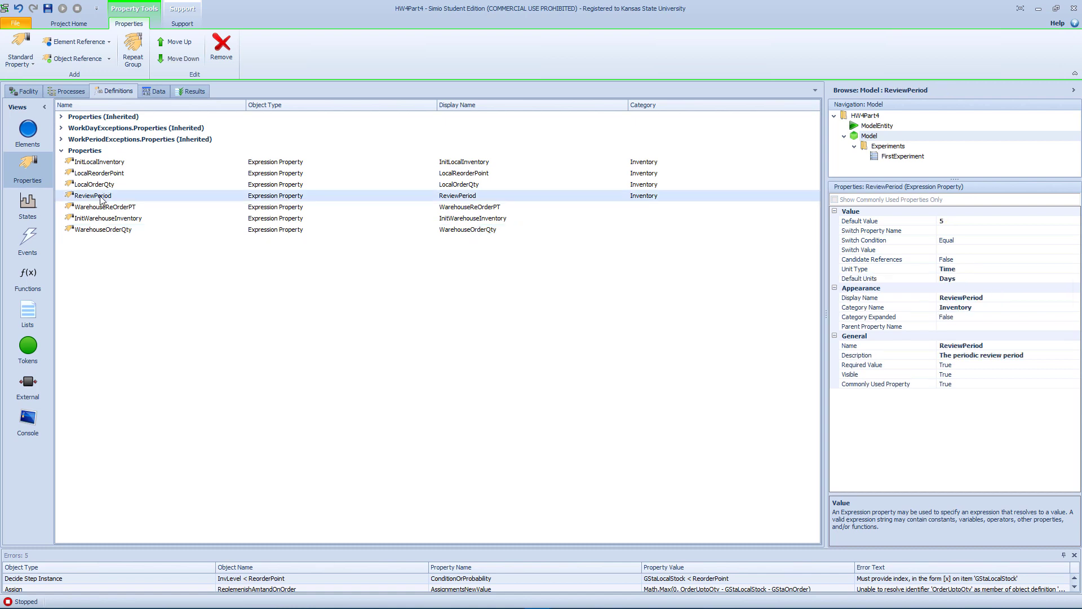
{"action": "right_click", "coordinate": [100, 198]}
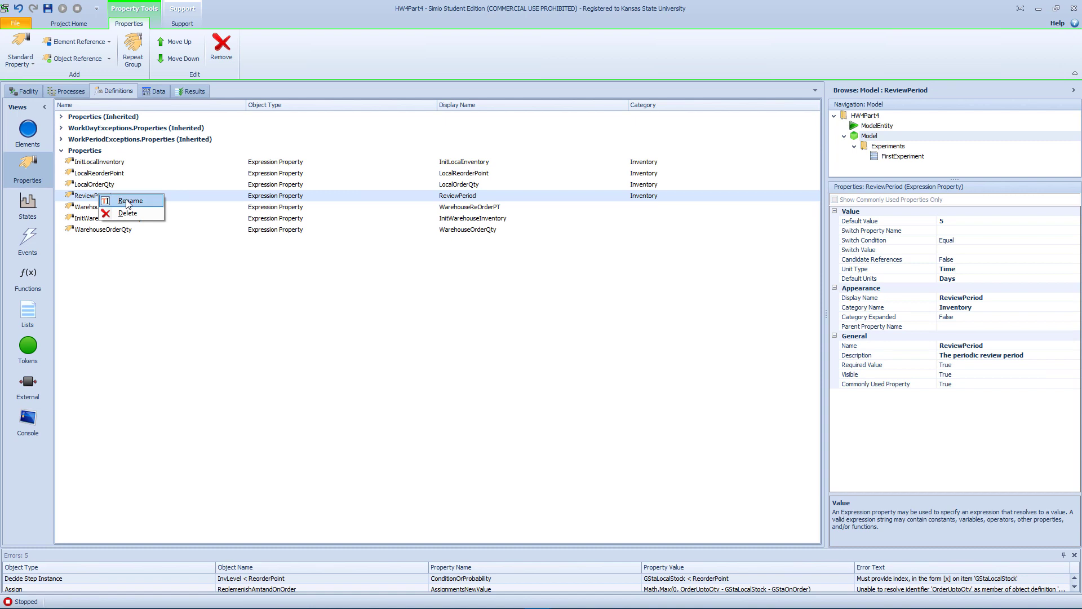
{"action": "left_click", "coordinate": [128, 205]}
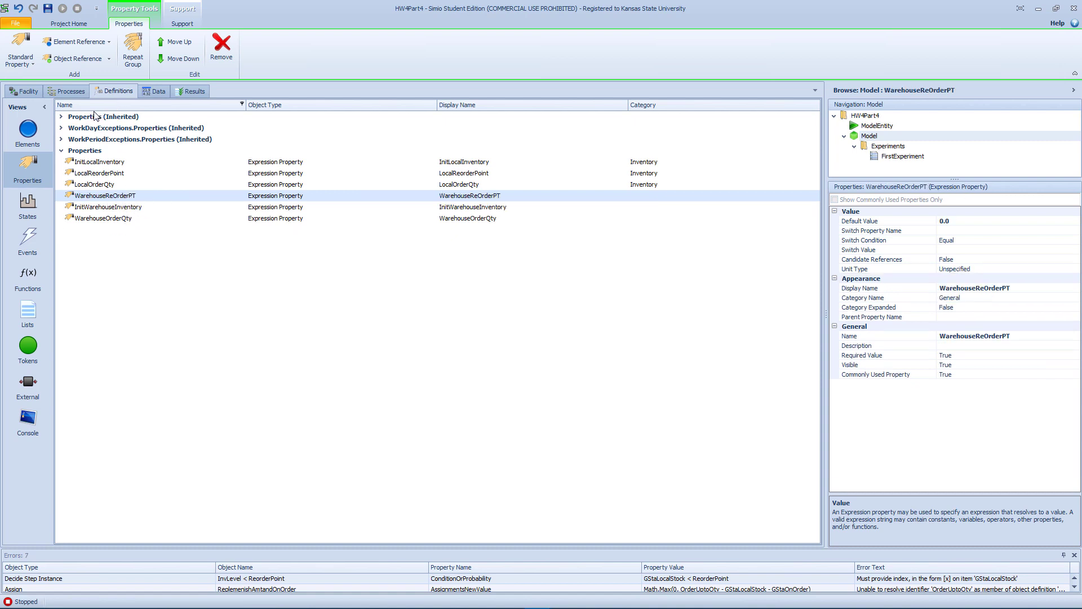
{"action": "left_click", "coordinate": [27, 132]}
{"action": "left_click", "coordinate": [126, 201]}
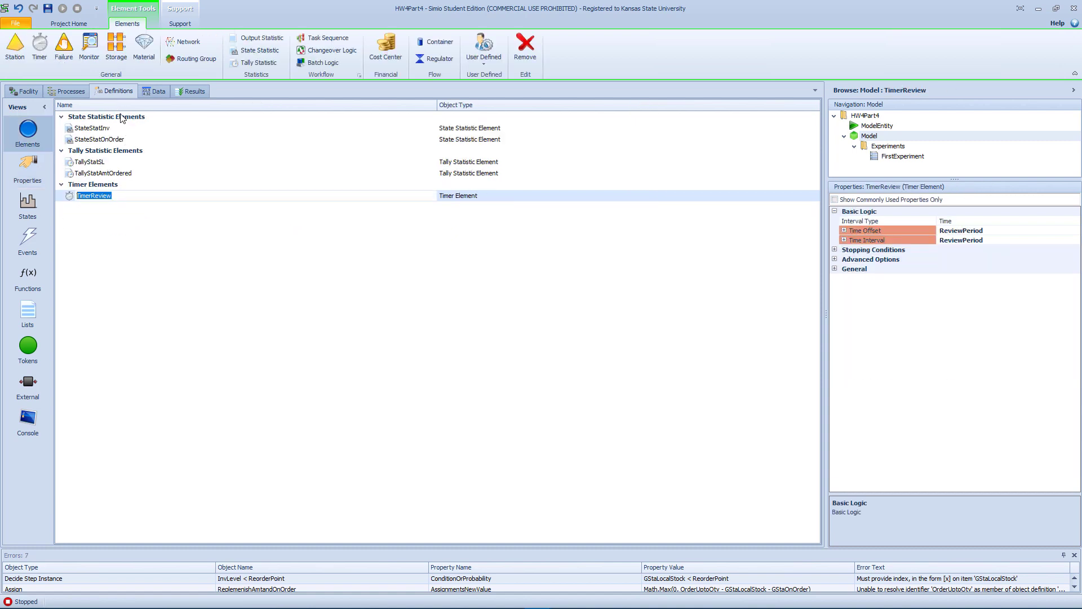
{"action": "left_click", "coordinate": [141, 200]}
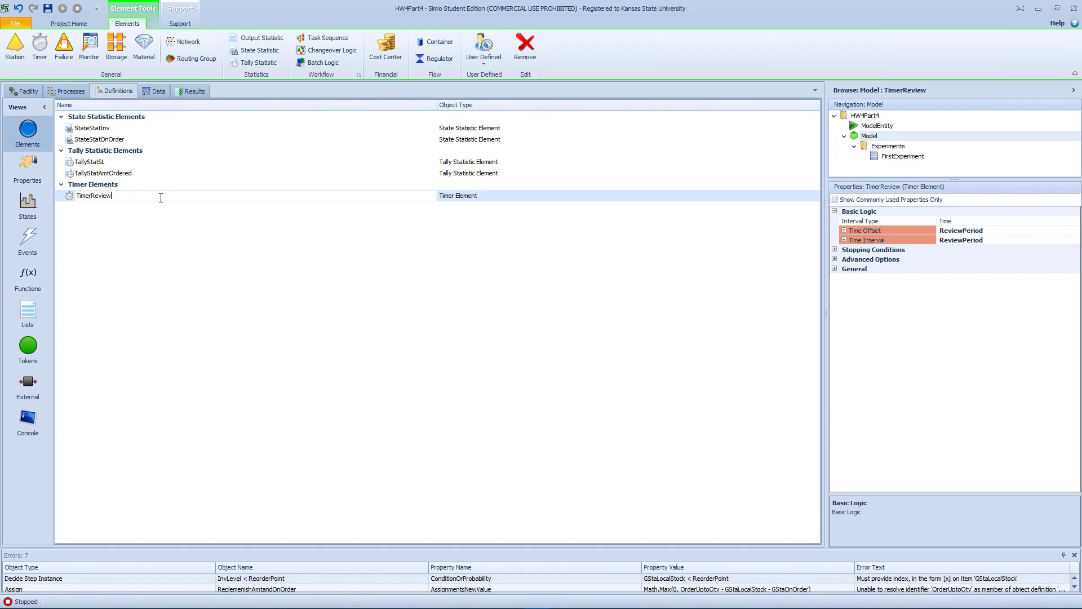
Step: Copy InventoryReview's InvLevel < ReorderPoint Decide step into the SrvOrderProcessing_AfterProcessing process, directly after the Decrement Inv Level step
{"action": "left_click", "coordinate": [66, 91]}
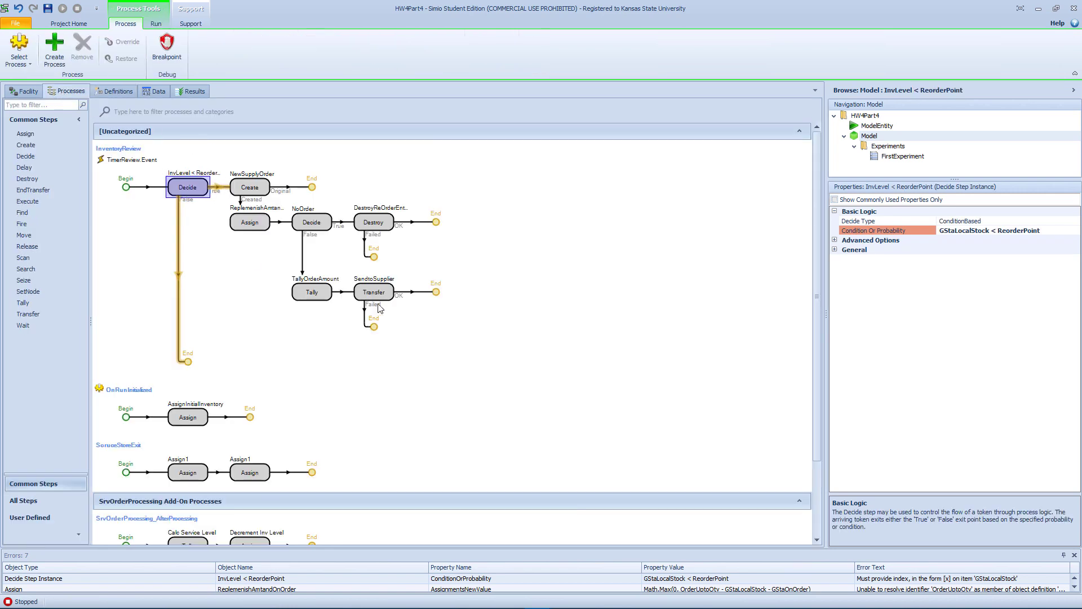
{"action": "scroll", "coordinate": [379, 308], "scroll_direction": "down", "scroll_amount": 3}
{"action": "scroll", "coordinate": [380, 308], "scroll_direction": "up", "scroll_amount": 3}
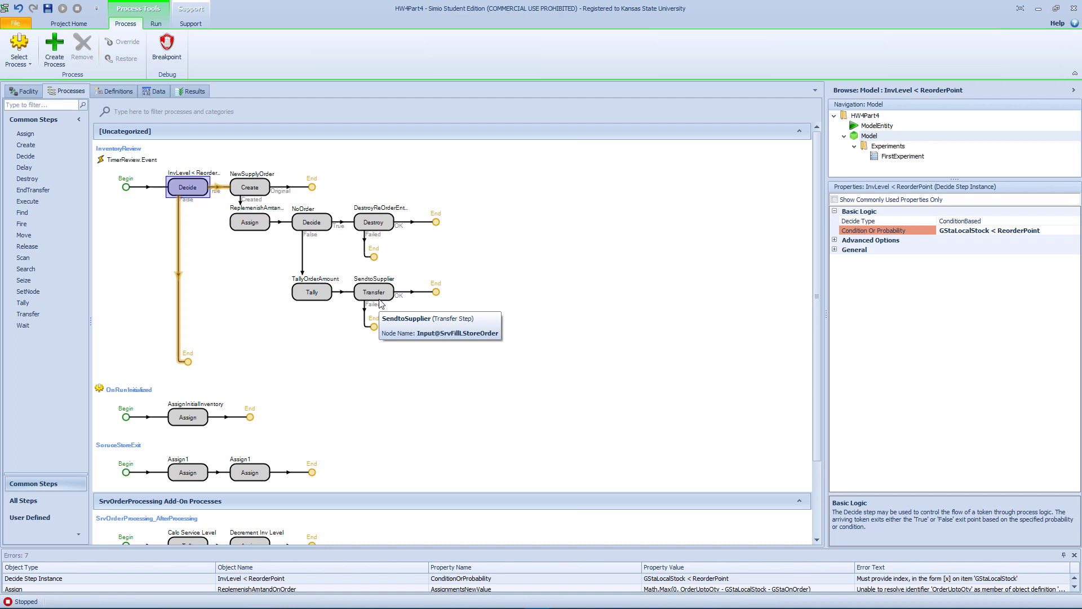
{"action": "left_click_drag", "start_coordinate": [381, 305], "coordinate": [337, 545]}
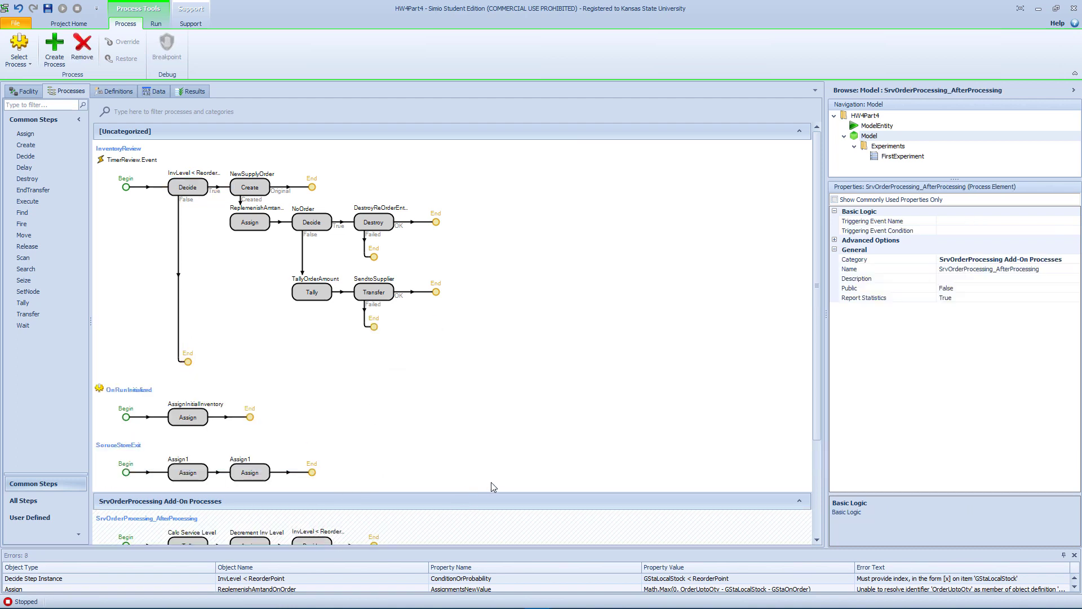
{"action": "scroll", "coordinate": [516, 465], "scroll_direction": "down", "scroll_amount": 2}
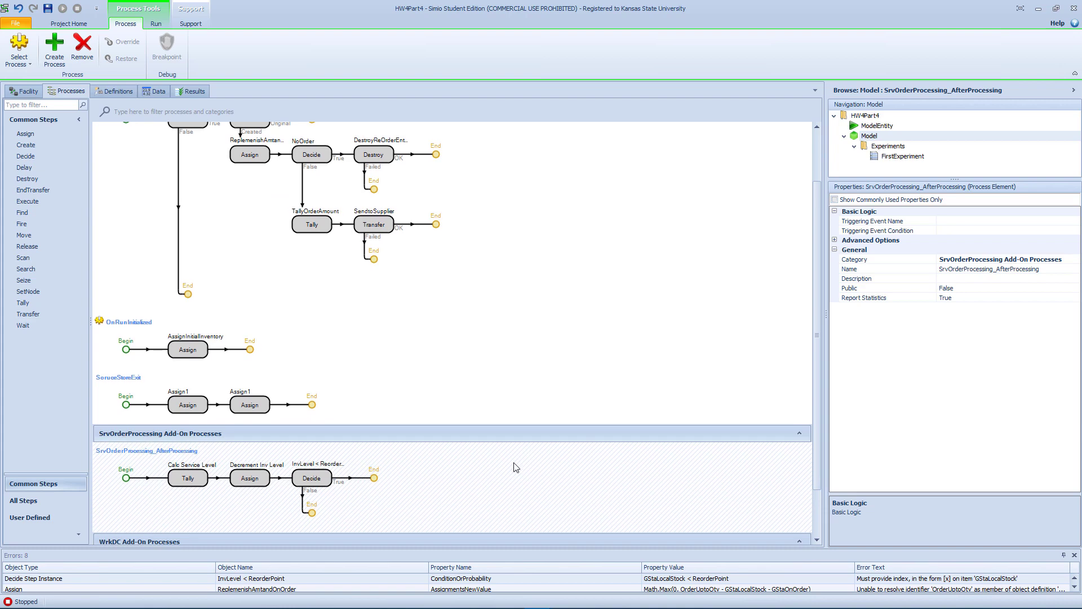
Step: In the copied InvLevel < ReorderPoint Decide step of SrvOrderProcessing_AfterProcessing, index GStaLocalStock in the condition with [ModelEntity.StoreNo]
{"action": "left_click", "coordinate": [253, 480]}
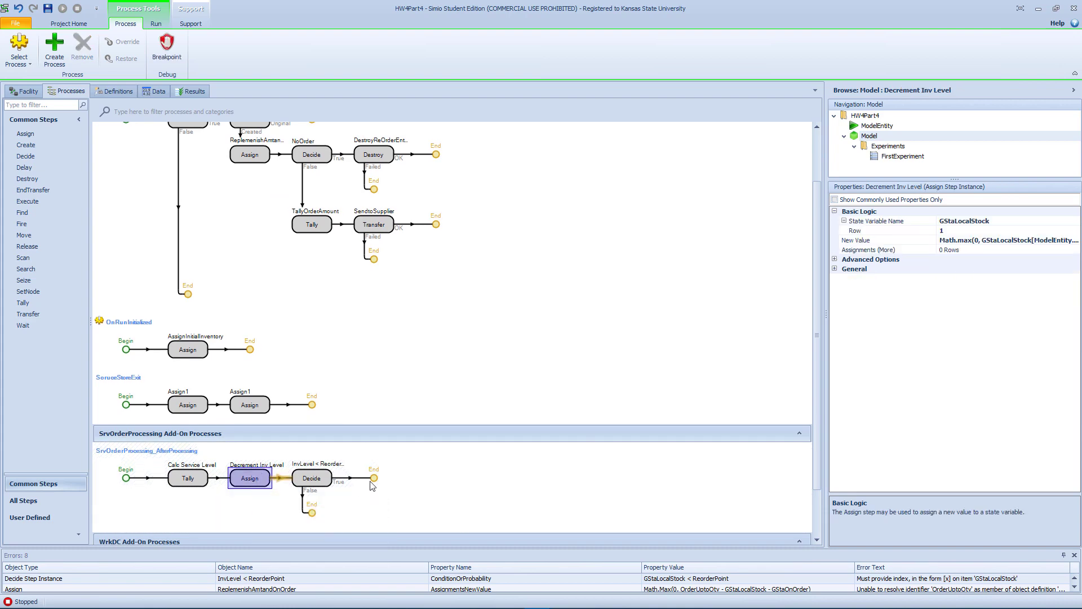
{"action": "left_click", "coordinate": [183, 476]}
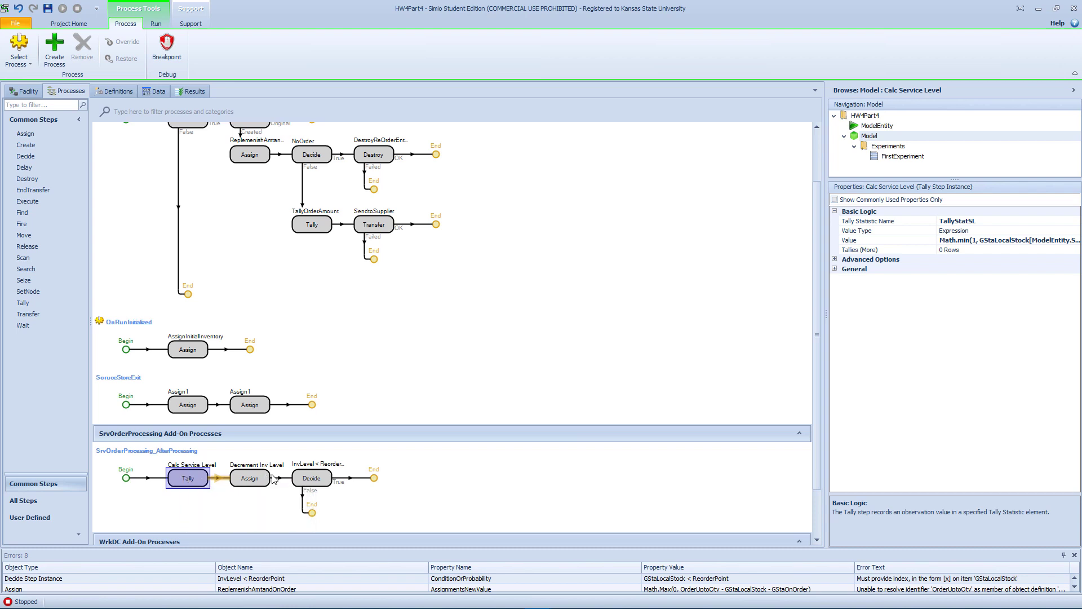
{"action": "left_click", "coordinate": [297, 481]}
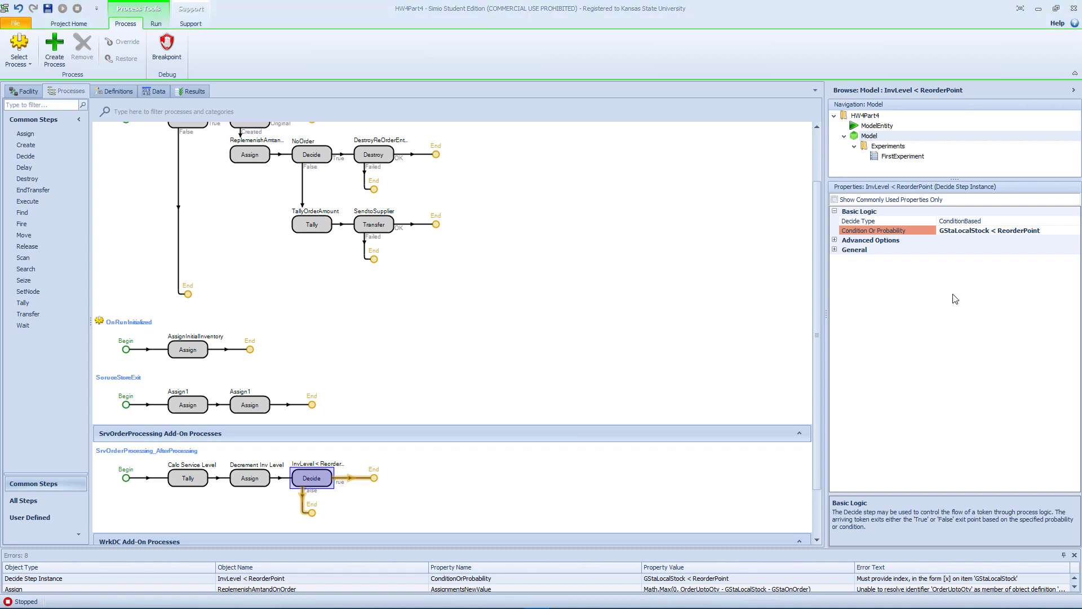
{"action": "left_click", "coordinate": [989, 232]}
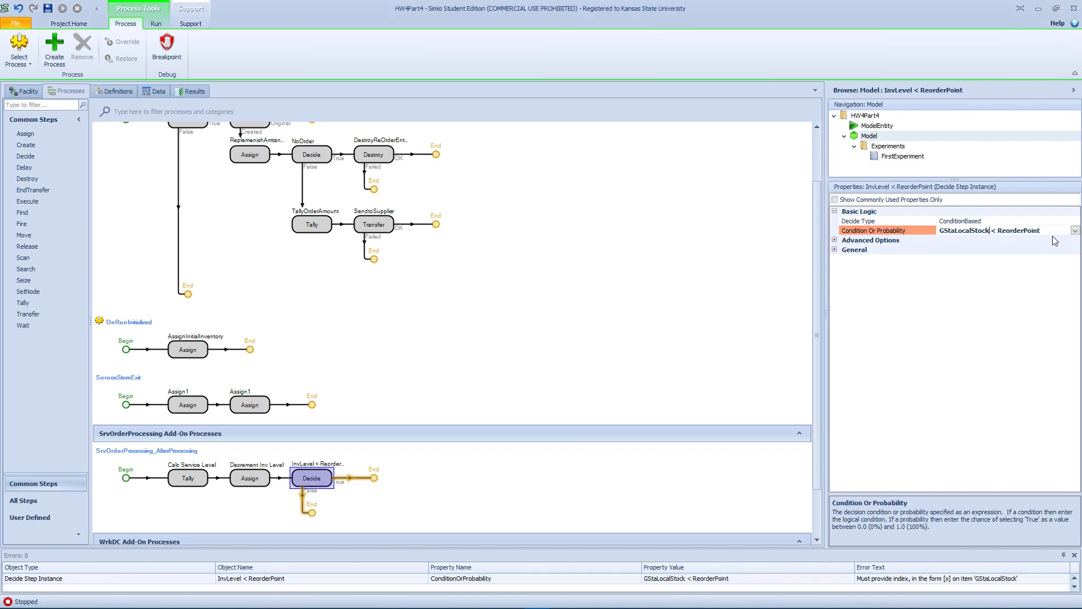
{"action": "type", "text": "[]"}
{"action": "type", "text": "Mod"}
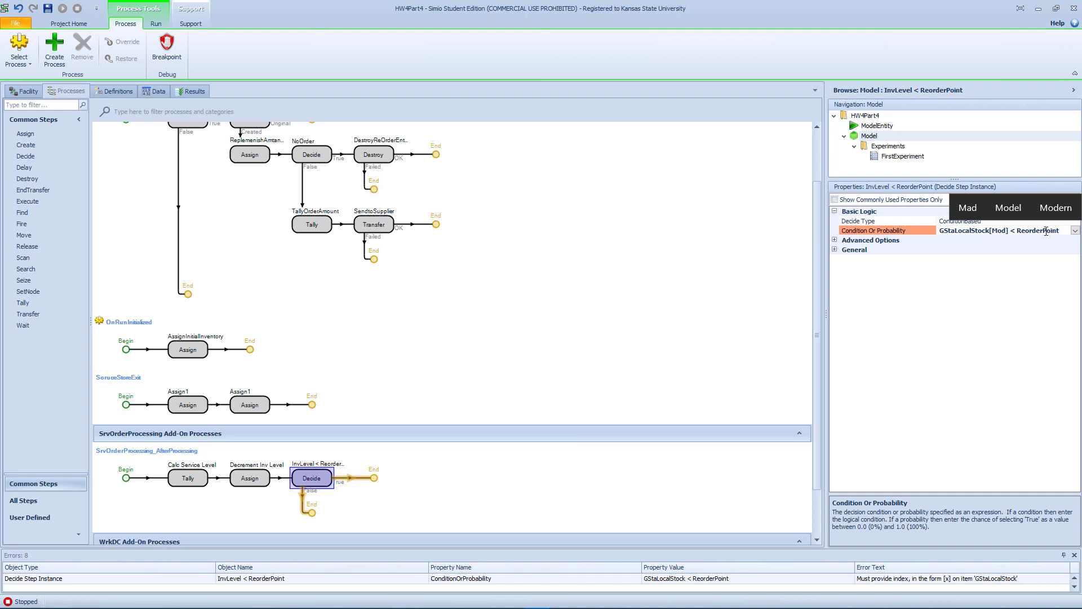
{"action": "left_click", "coordinate": [1075, 231]}
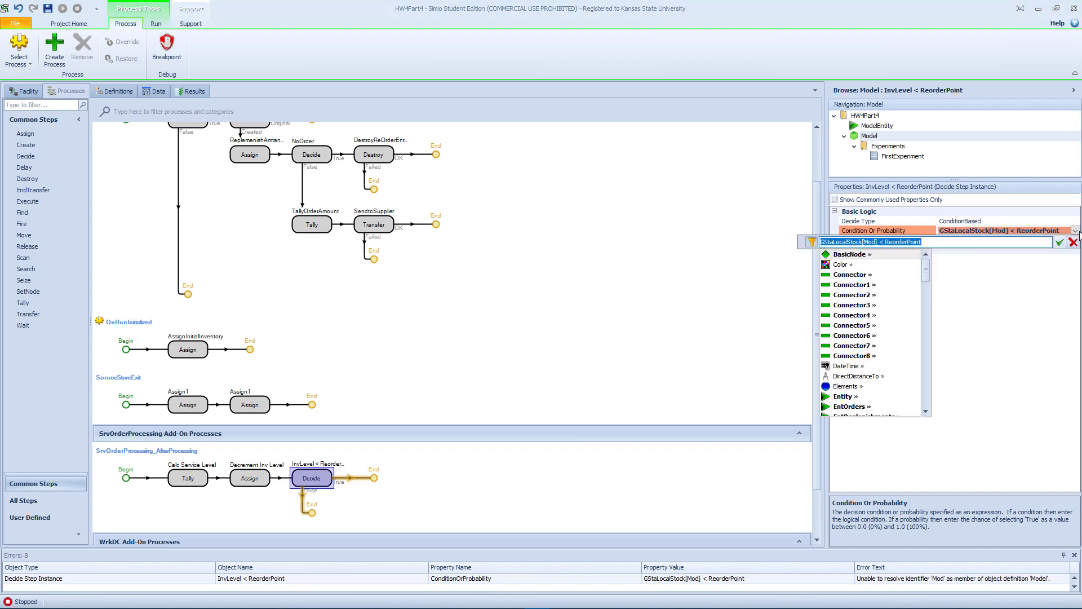
{"action": "left_click", "coordinate": [872, 242]}
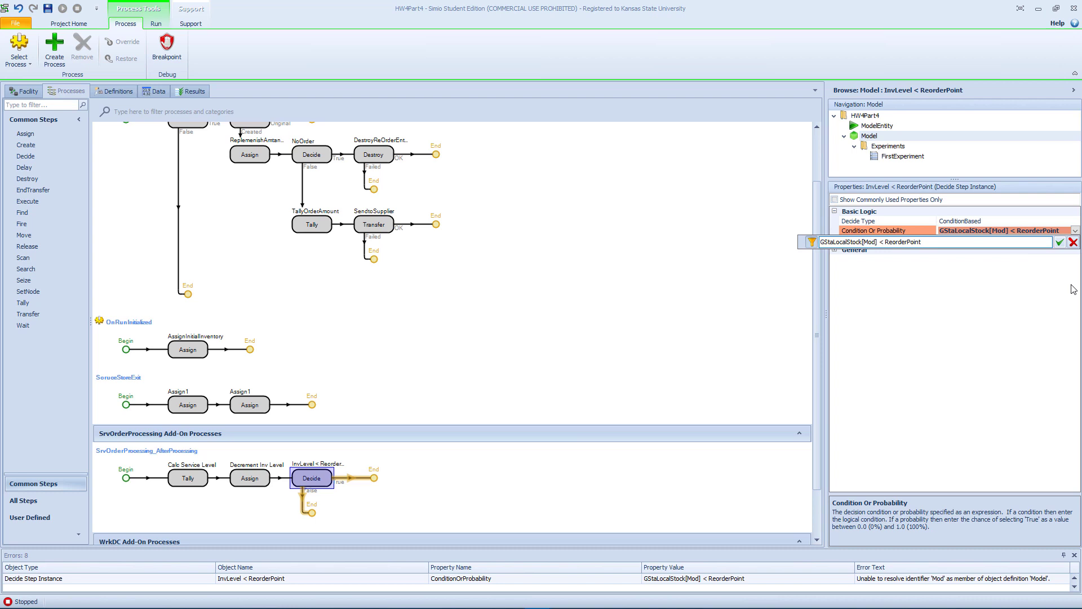
{"action": "key", "text": "BackSpace"}
{"action": "key", "text": "BackSpace"}
{"action": "key", "text": "BackSpace"}
{"action": "type", "text": "ModelEntity."}
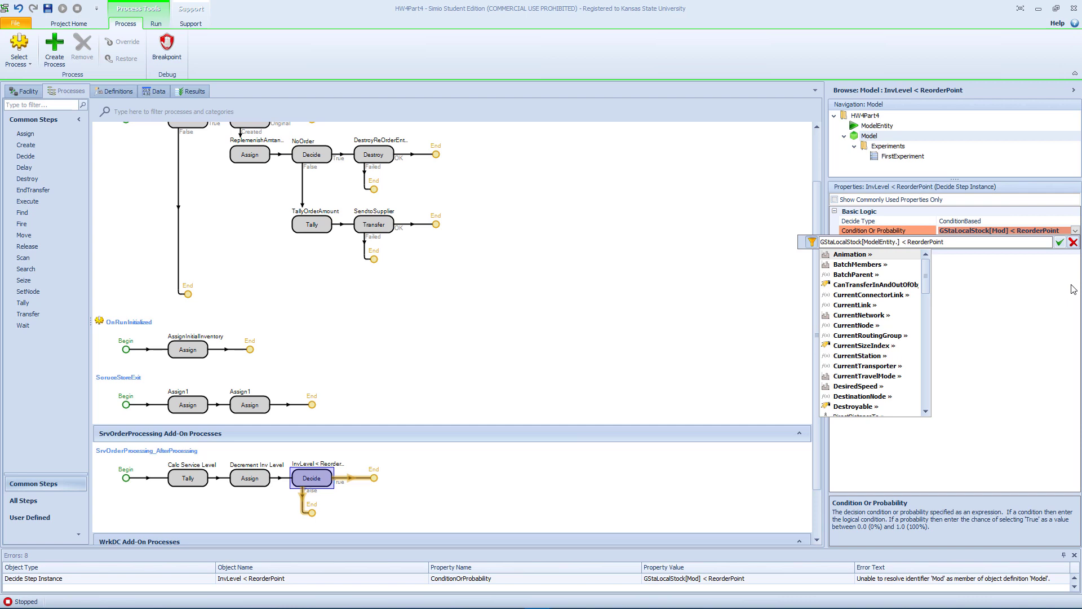
{"action": "type", "text": "St"}
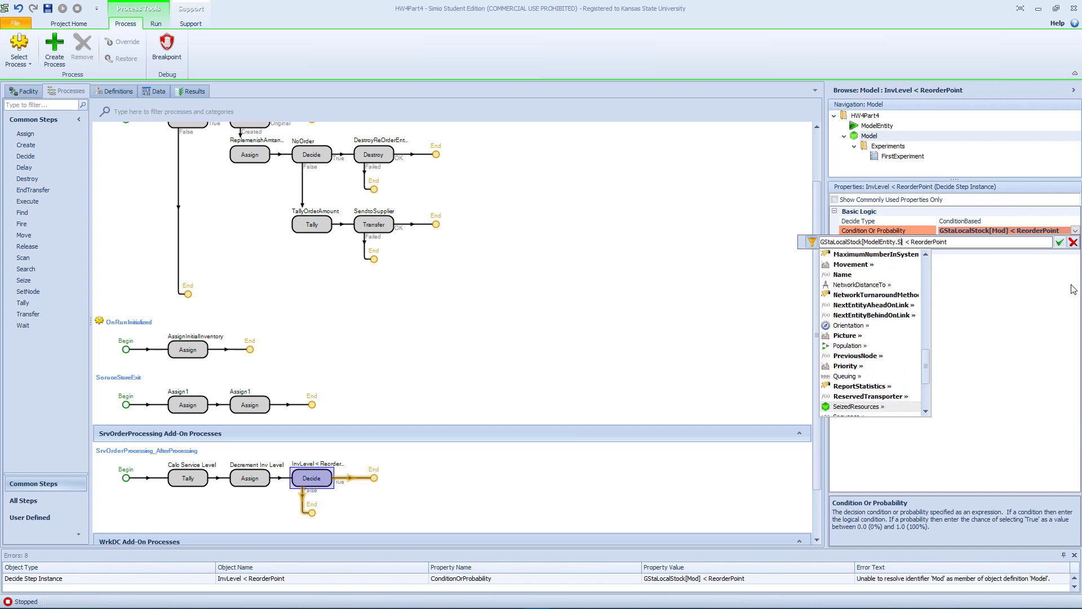
{"action": "key", "text": "Tab"}
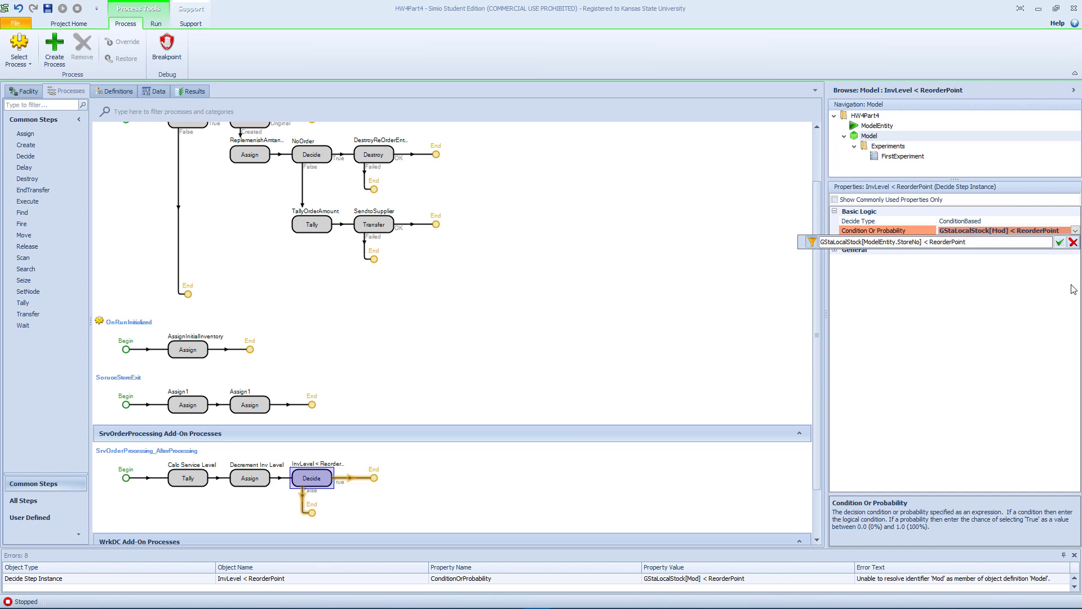
Step: Replace ReorderPoint with LocalReorderPoint on the other side of that Decide condition and commit the expression
{"action": "key", "text": "shift+Right"}
{"action": "key", "text": "shift+Right"}
{"action": "key", "text": "shift+Right"}
{"action": "key", "text": "shift+Right"}
{"action": "key", "text": "shift+Right"}
{"action": "key", "text": "shift+Right"}
{"action": "key", "text": "shift+Right"}
{"action": "key", "text": "shift+Right"}
{"action": "key", "text": "shift+Right"}
{"action": "key", "text": "shift+Right"}
{"action": "key", "text": "shift+Right"}
{"action": "key", "text": "shift+Right"}
{"action": "type", "text": "Loc"}
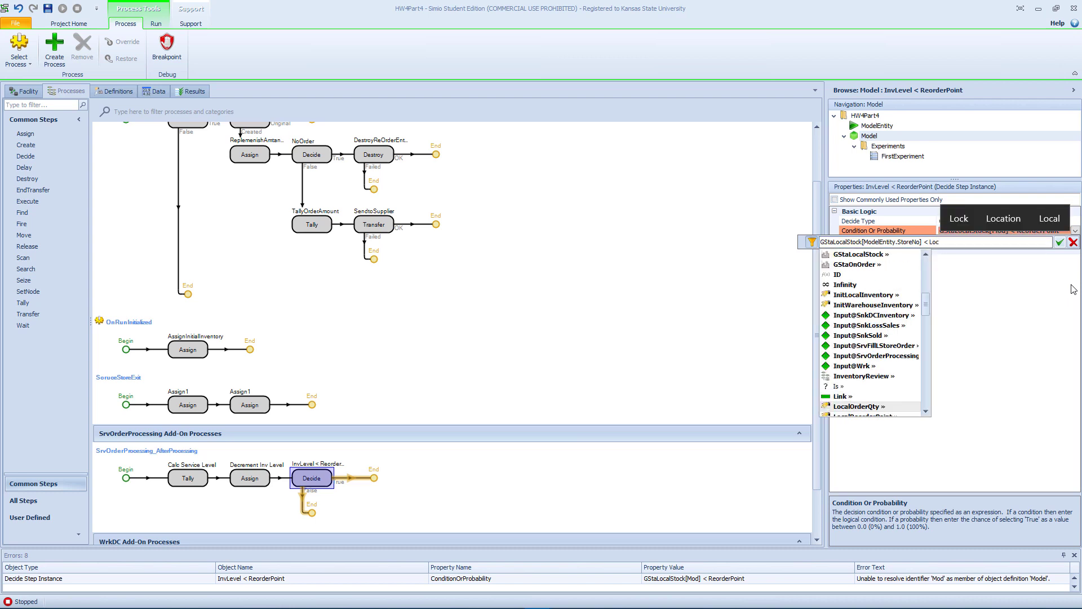
{"action": "key", "text": "Down"}
{"action": "key", "text": "Return"}
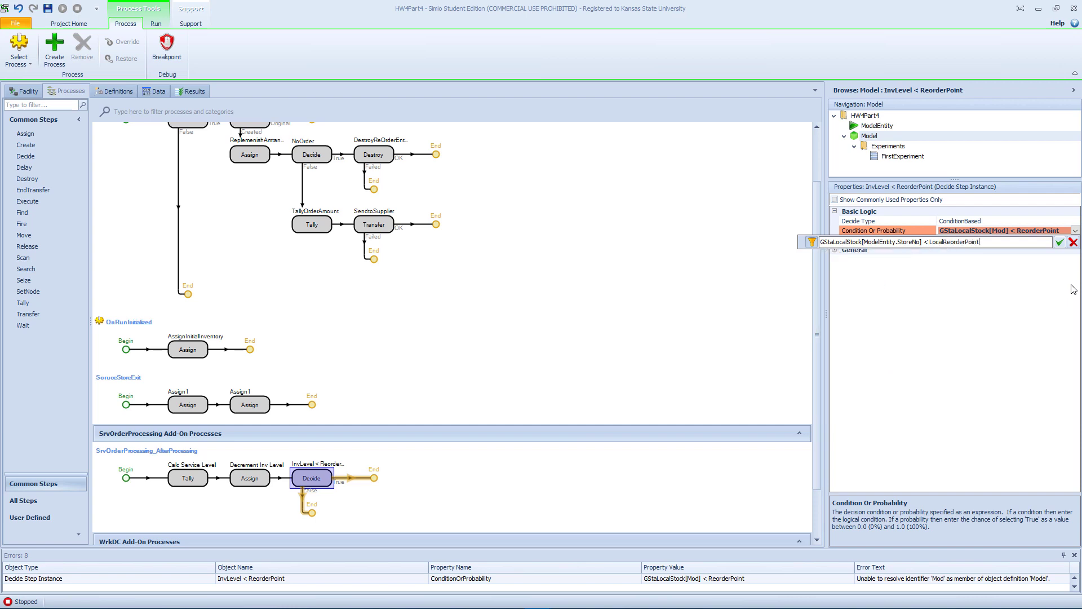
{"action": "key", "text": "Return"}
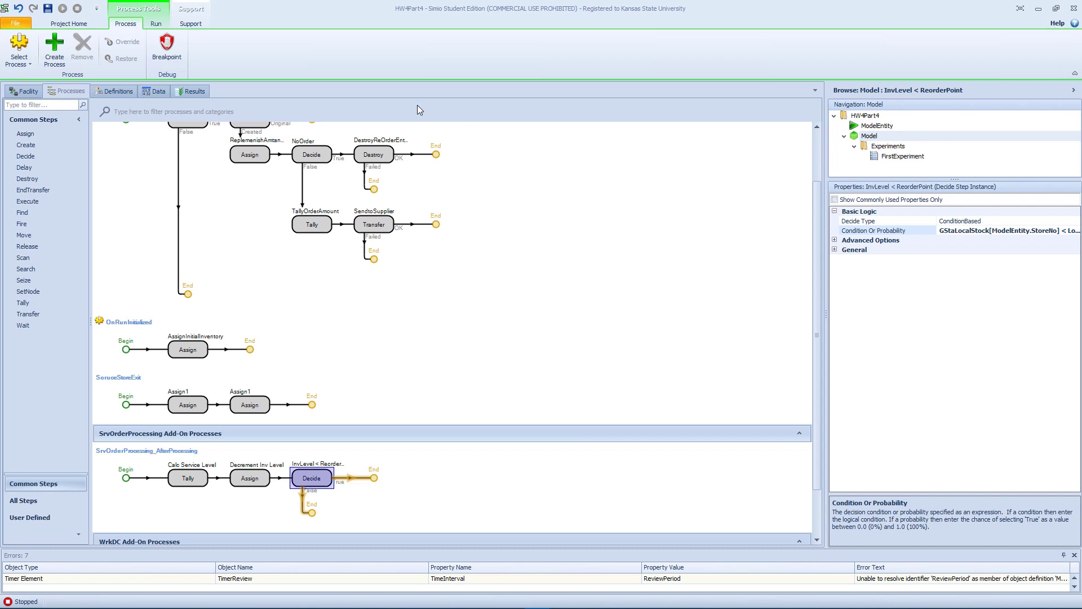
Step: Add a Boolean state variable to the model and name it LocalReordered
{"action": "left_click", "coordinate": [101, 92]}
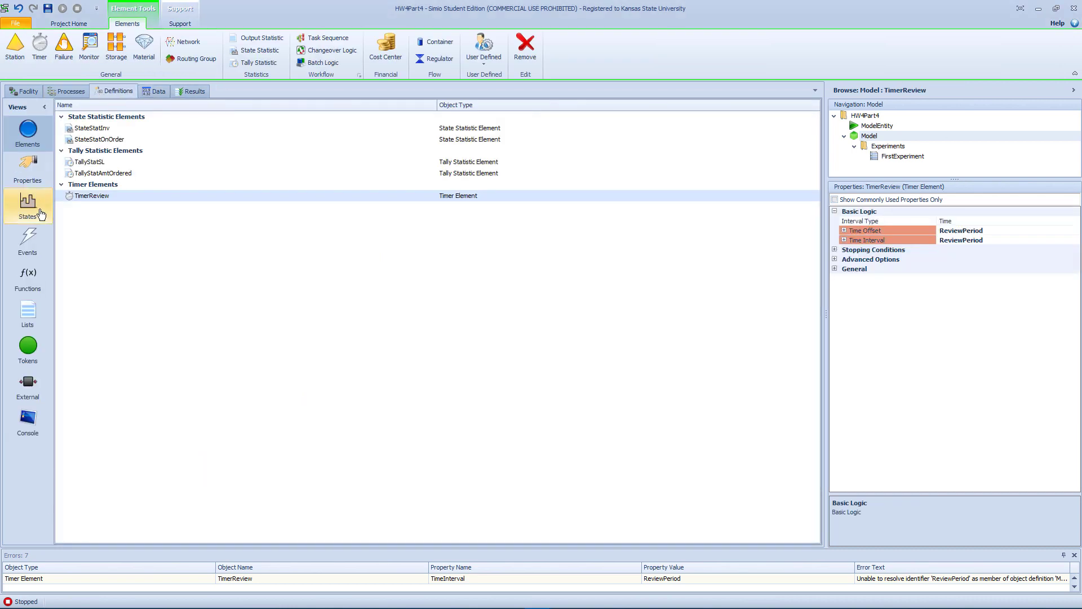
{"action": "left_click", "coordinate": [34, 206]}
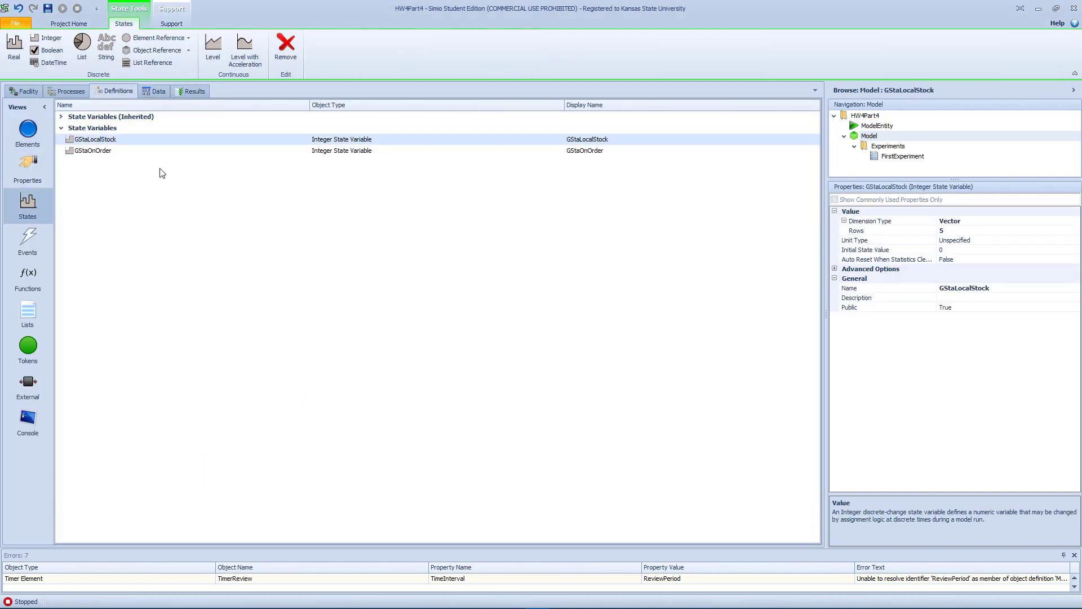
{"action": "left_click", "coordinate": [51, 50]}
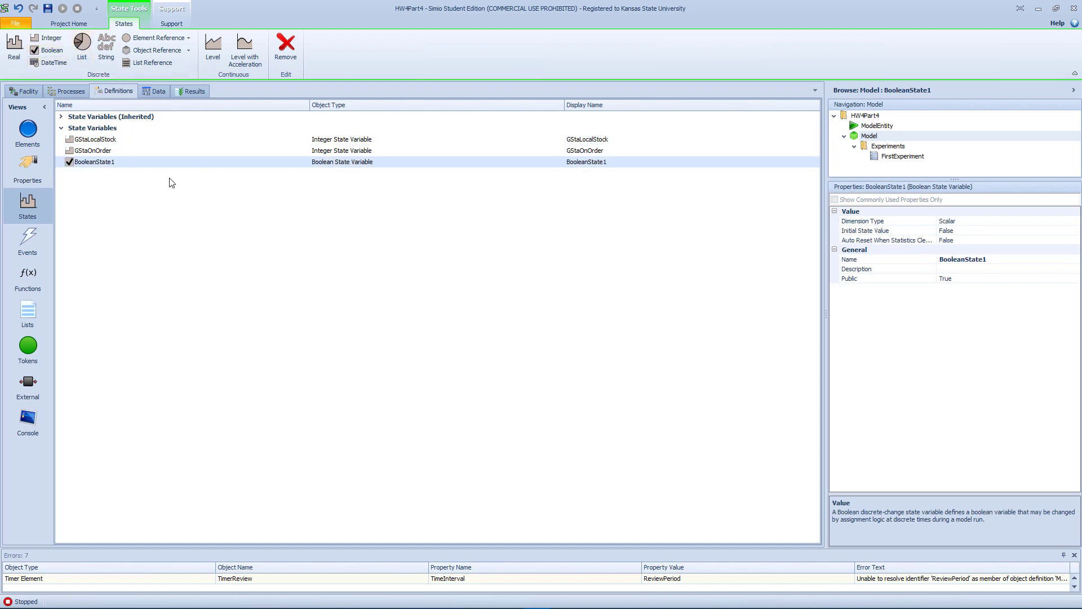
{"action": "left_click", "coordinate": [138, 163]}
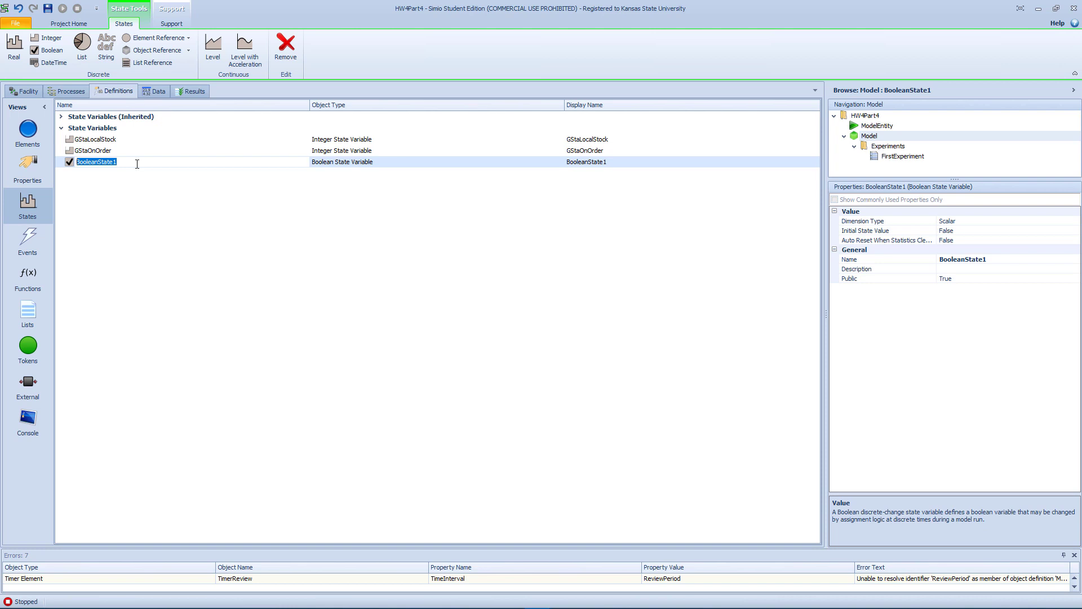
{"action": "type", "text": "Local"}
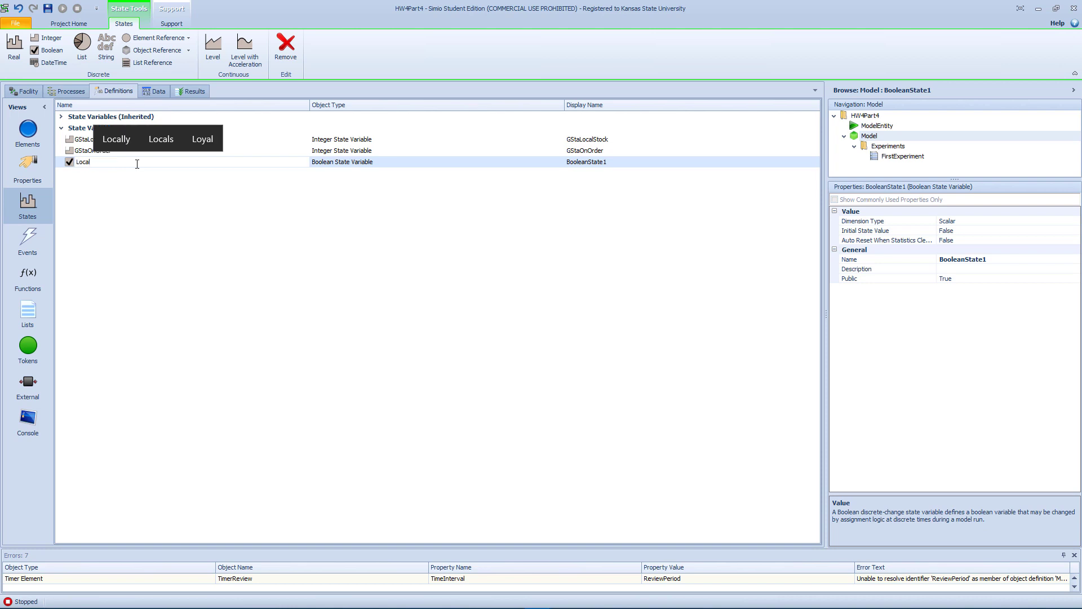
{"action": "type", "text": "Reor"}
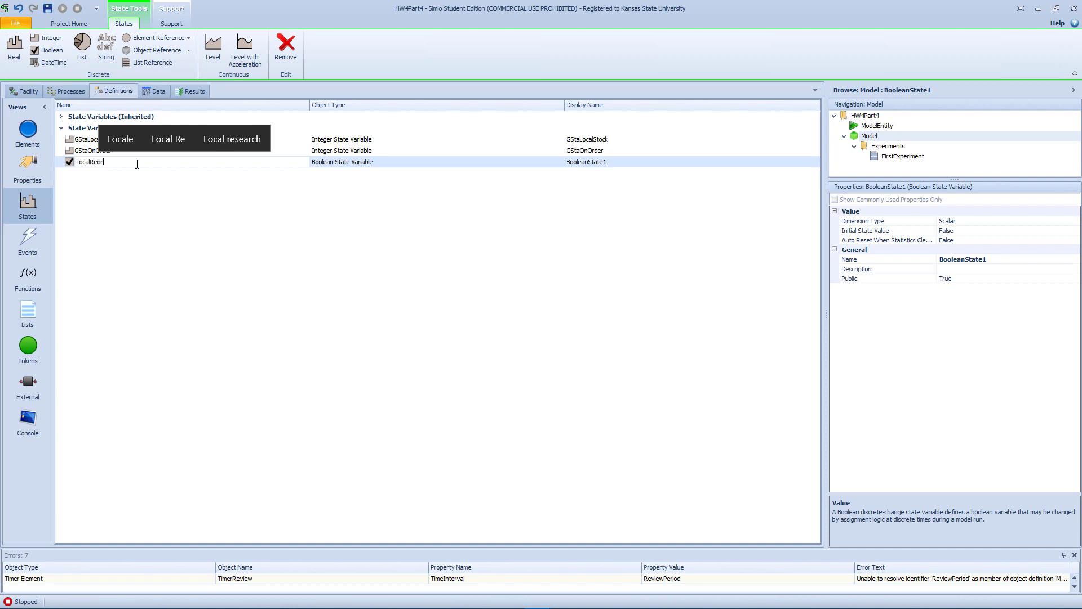
{"action": "type", "text": "dere"}
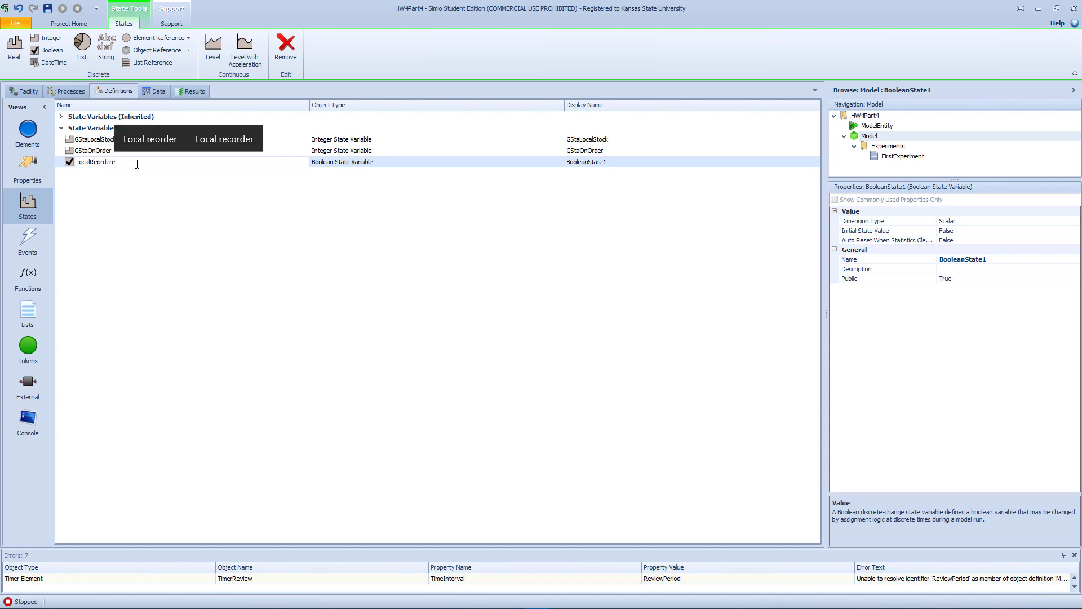
{"action": "type", "text": "d"}
{"action": "key", "text": "Return"}
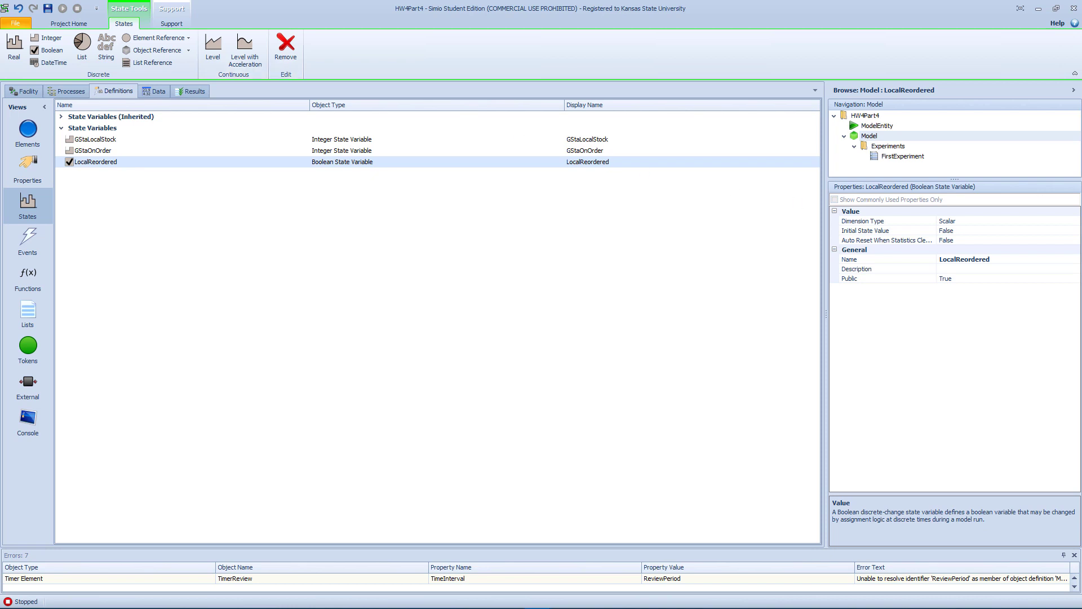
Step: Make the LocalReordered state a Vector with 5 rows
{"action": "left_click", "coordinate": [1010, 222]}
{"action": "left_click", "coordinate": [1075, 221]}
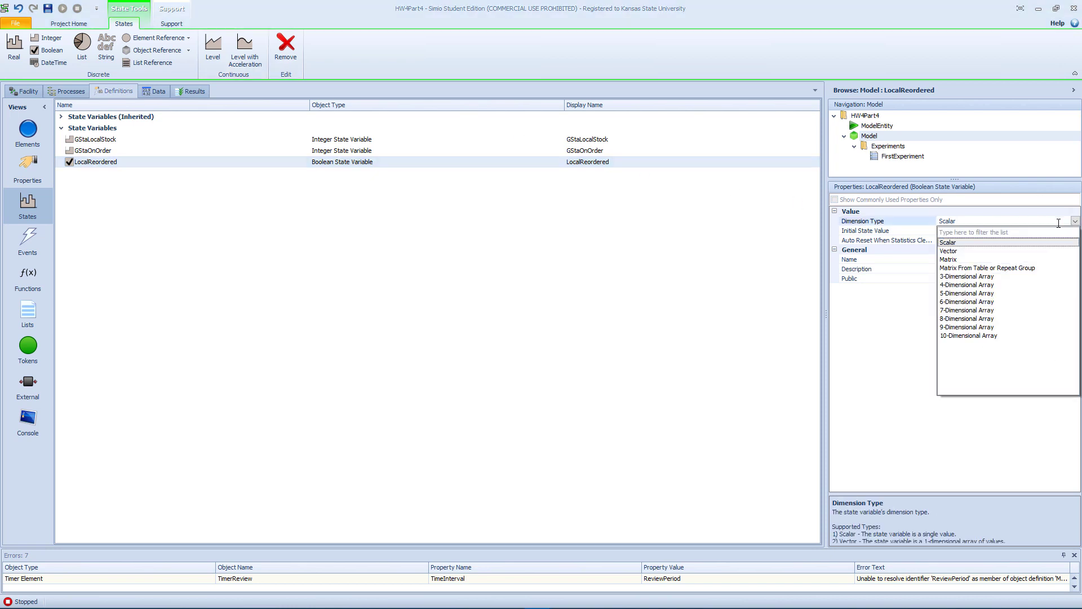
{"action": "left_click", "coordinate": [953, 251]}
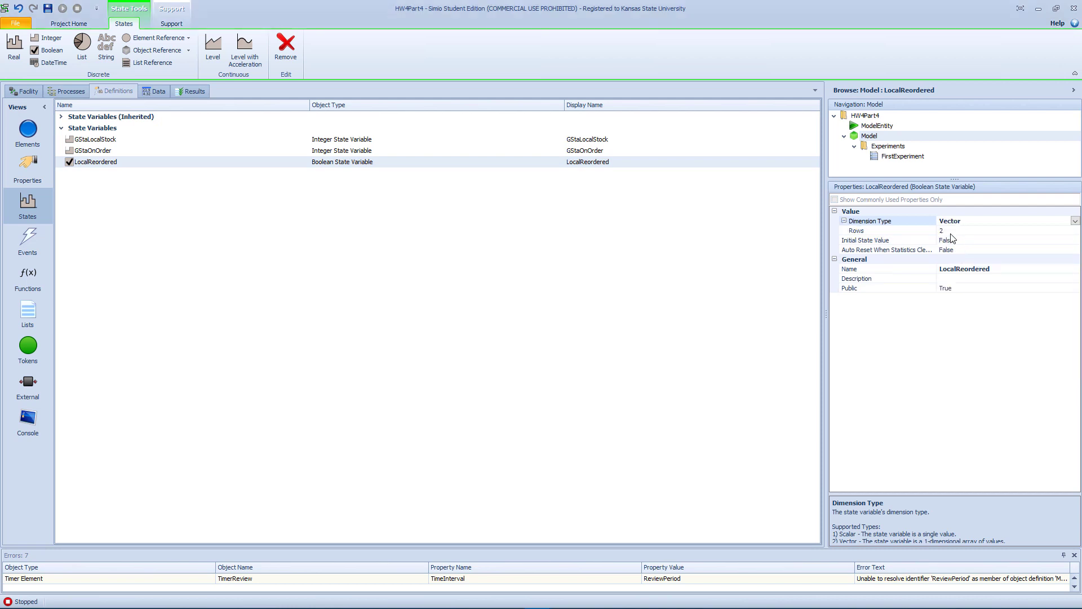
{"action": "left_click", "coordinate": [950, 232]}
{"action": "left_click_drag", "start_coordinate": [951, 232], "coordinate": [935, 231]}
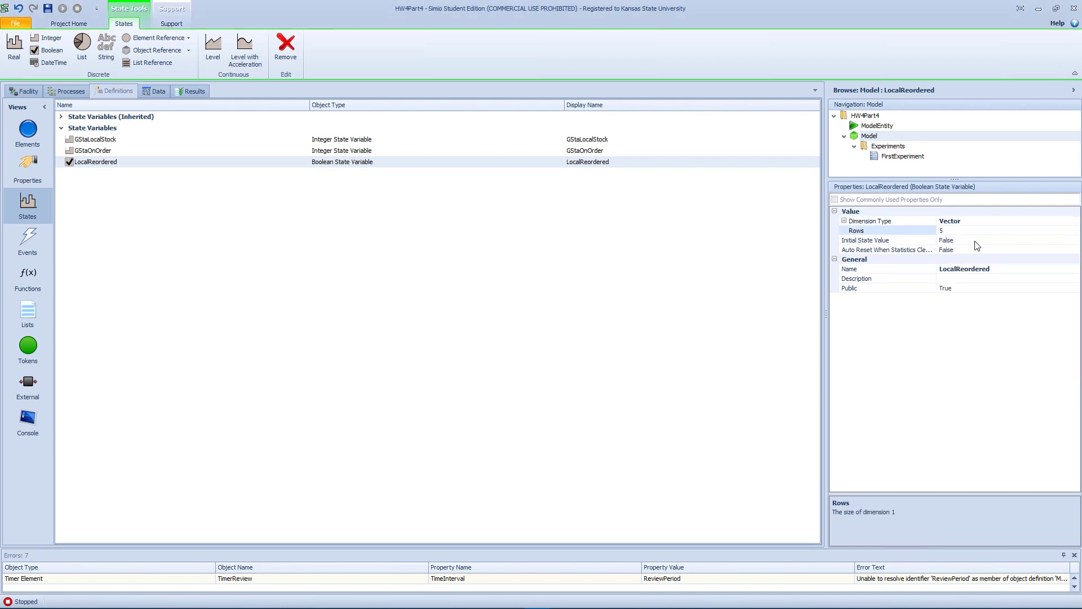
{"action": "left_click", "coordinate": [627, 250]}
Step: Widen the properties area and add a second Decide step on the True branch of SrvOrderProcessing_AfterProcessing's InvLevel < ReorderPoint step
{"action": "left_click", "coordinate": [71, 92]}
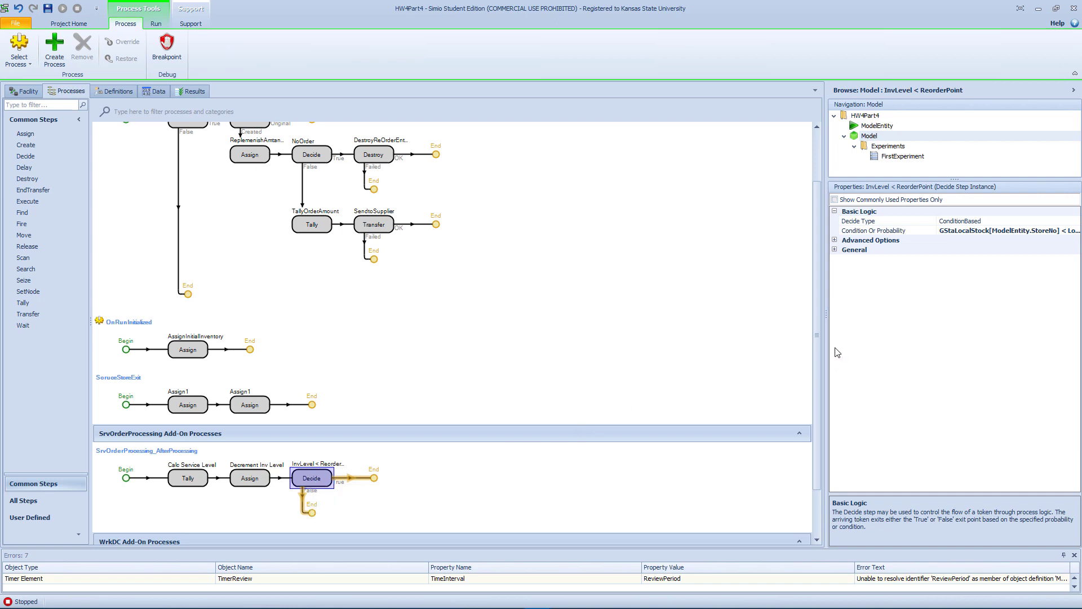
{"action": "left_click_drag", "start_coordinate": [826, 345], "coordinate": [549, 338]}
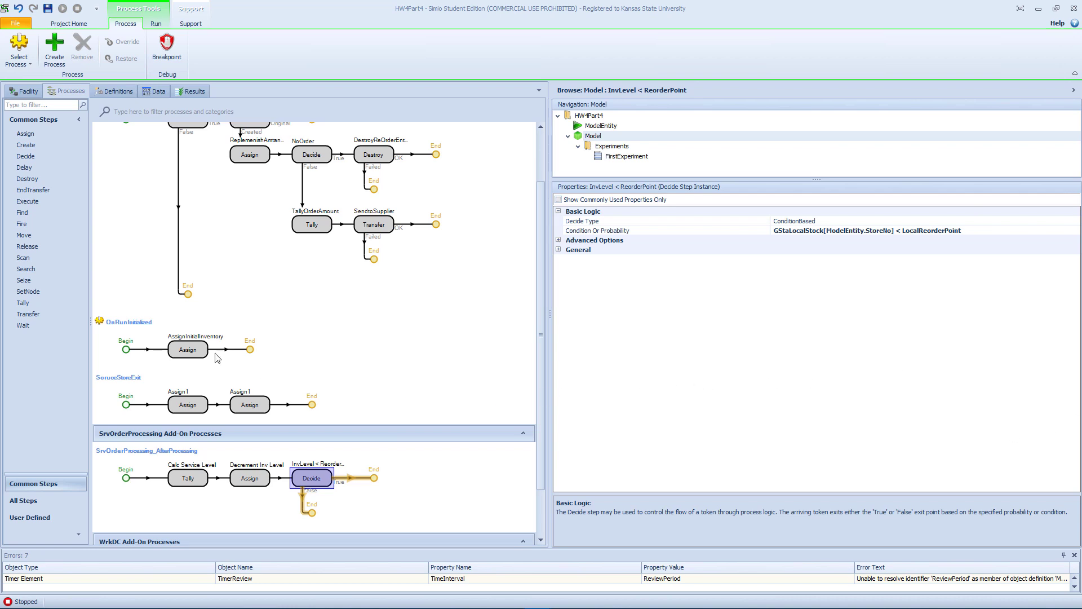
{"action": "left_click_drag", "start_coordinate": [38, 158], "coordinate": [375, 482]}
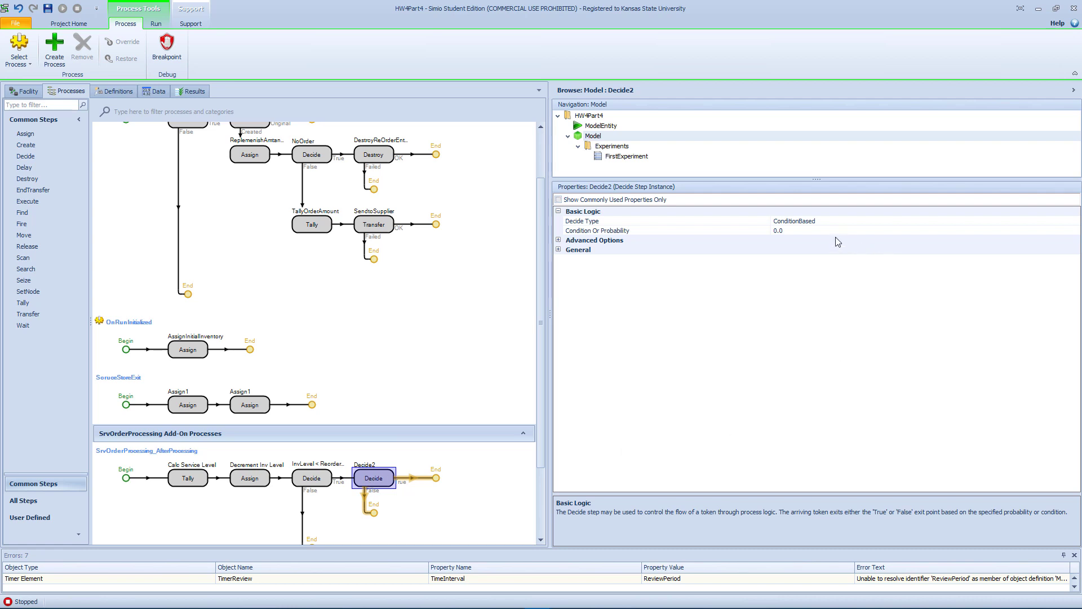
Step: Begin the condition of the second Decide step in SrvOrderProcessing_AfterProcessing with LocalReordered[ModelEntity.StoreNo] ==
{"action": "left_click", "coordinate": [817, 229]}
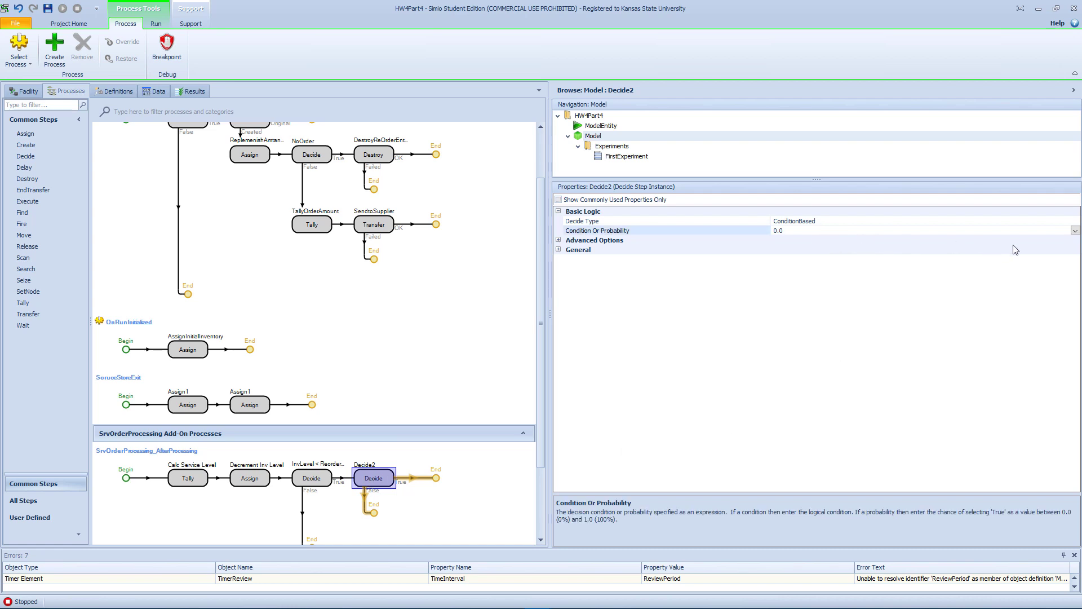
{"action": "left_click", "coordinate": [1075, 231]}
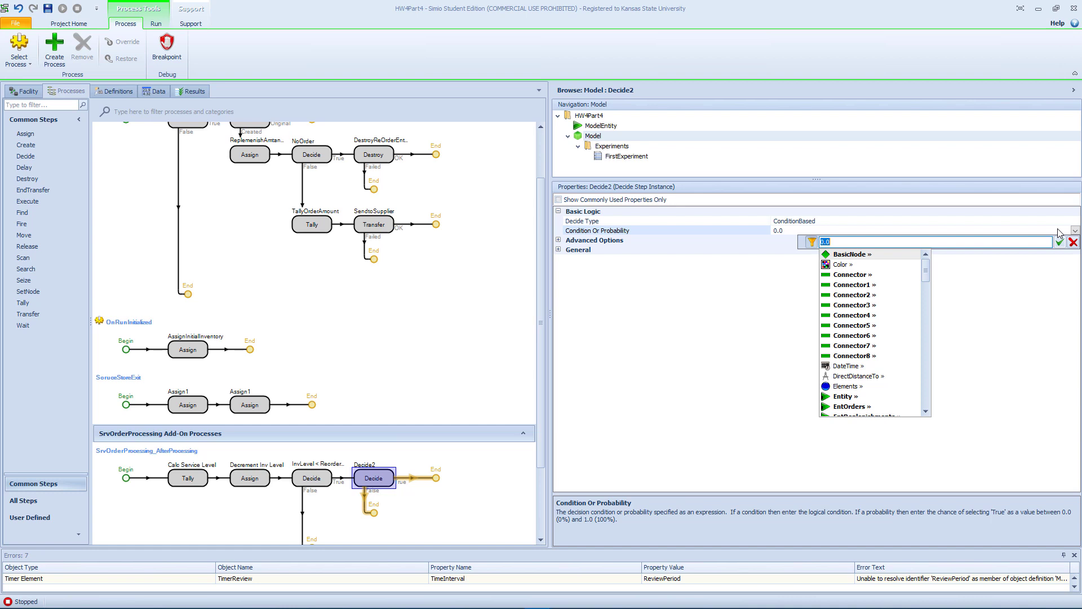
{"action": "type", "text": "Loca"}
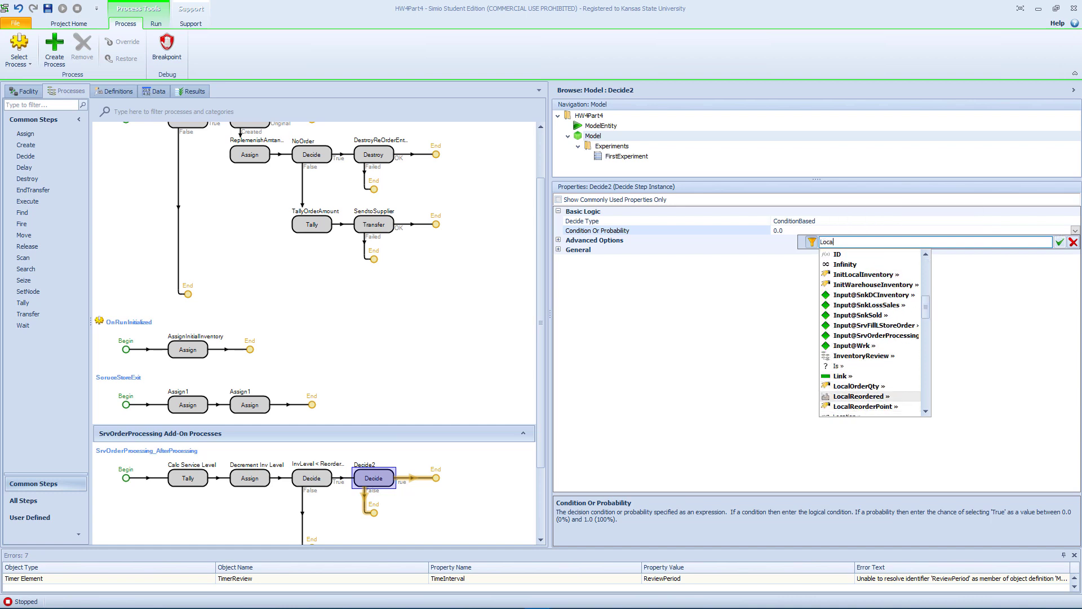
{"action": "key", "text": "Return"}
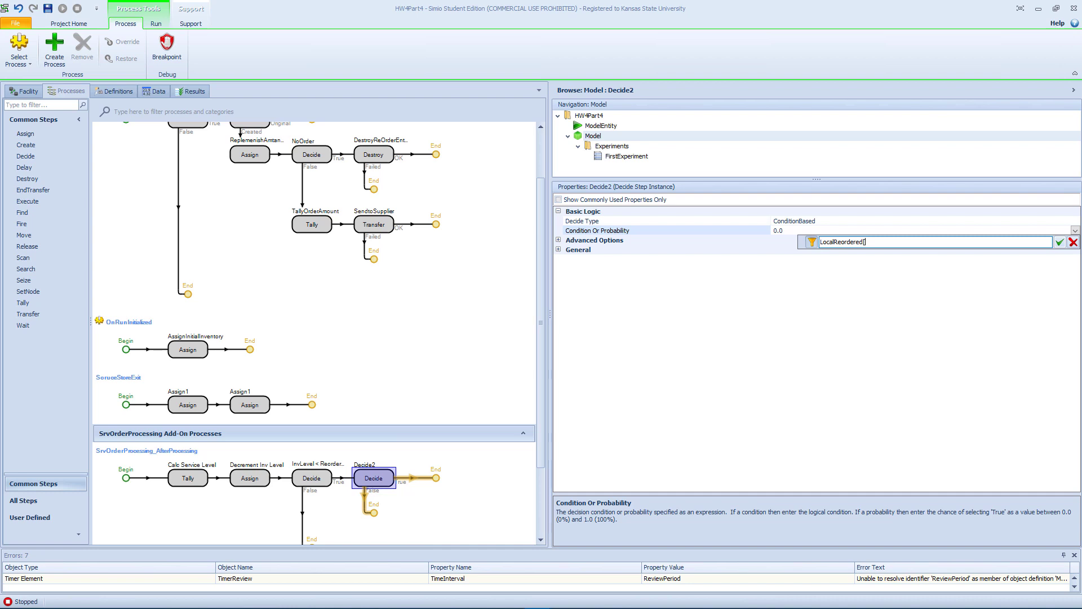
{"action": "type", "text": "[Mo"}
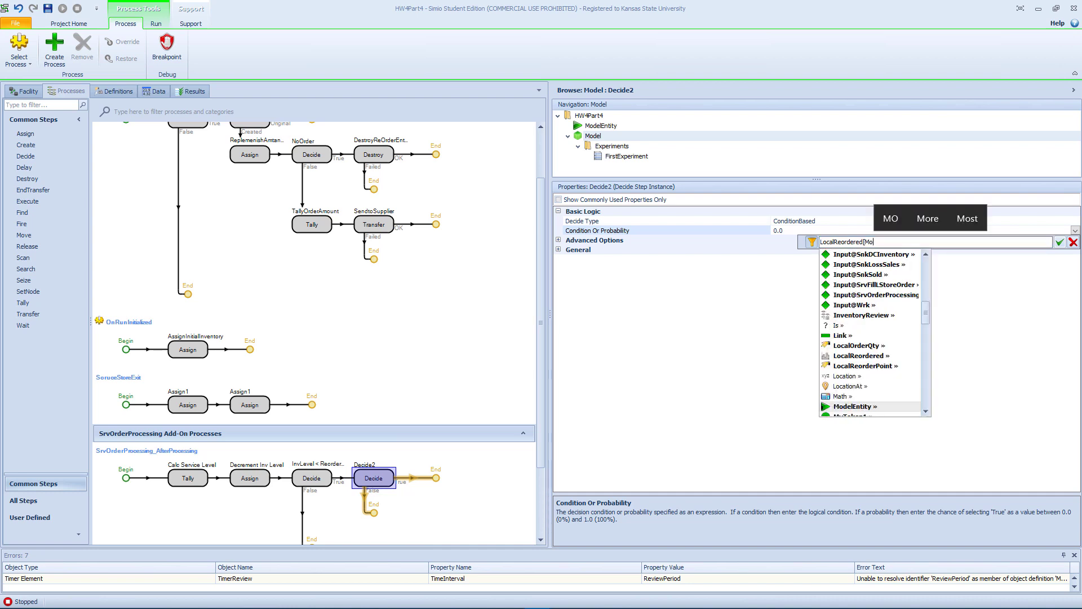
{"action": "key", "text": "Return"}
{"action": "type", "text": ".St"}
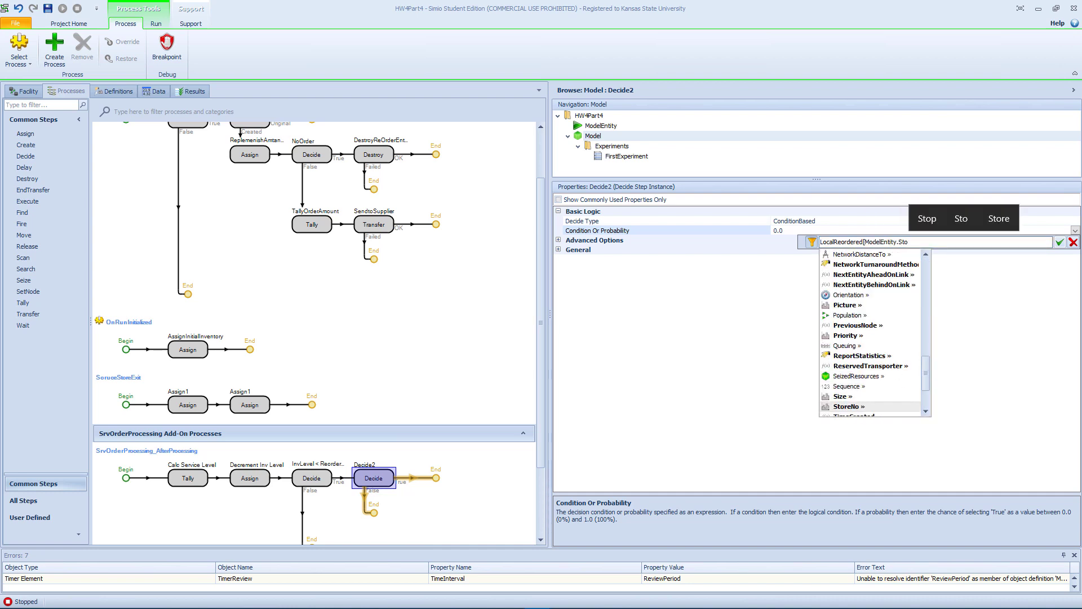
{"action": "type", "text": "o"}
{"action": "key", "text": "Return"}
{"action": "type", "text": "] =="}
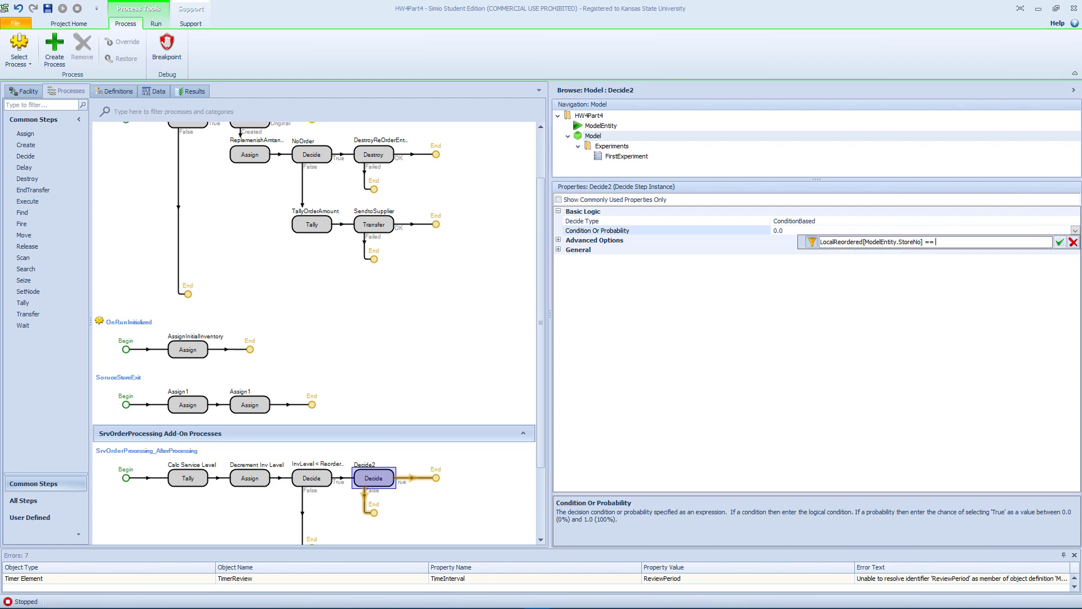
Step: Complete the LocalReordered condition by comparing it with True and commit the expression
{"action": "type", "text": " Fa"}
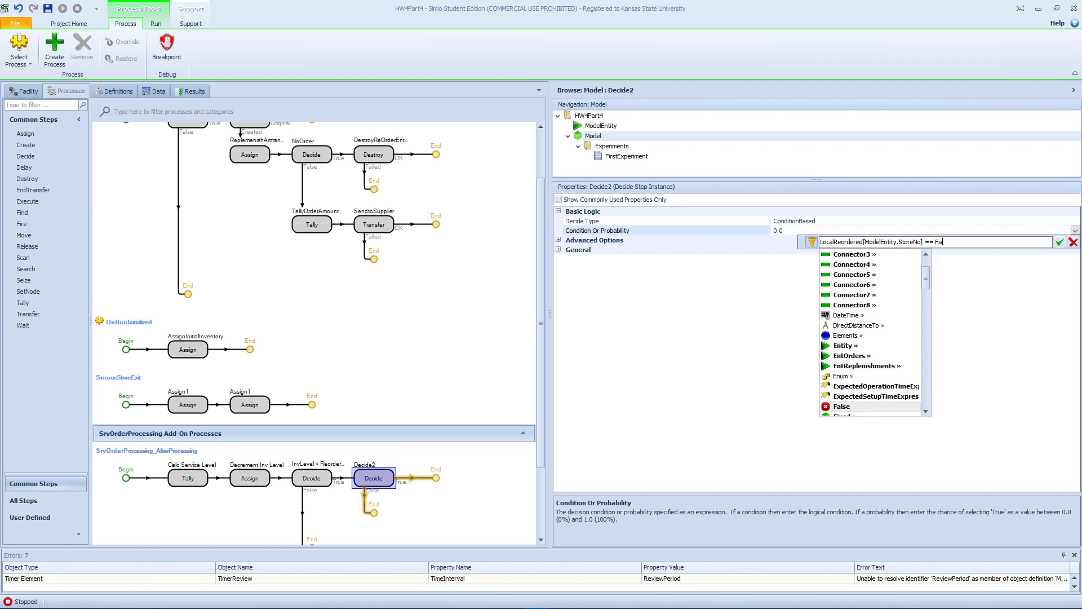
{"action": "type", "text": "lse"}
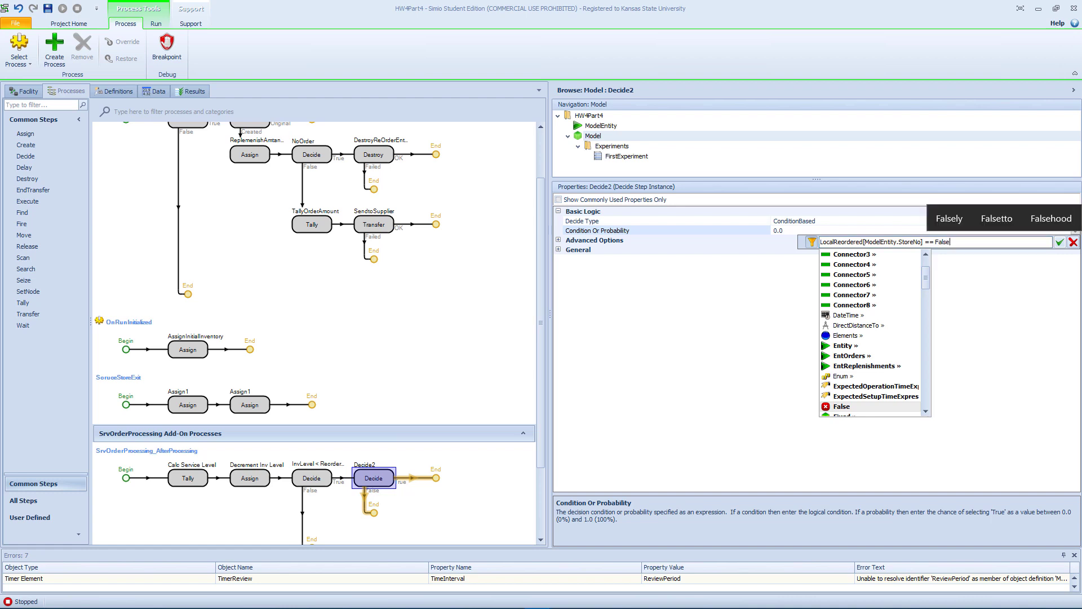
{"action": "key", "text": "BackSpace"}
{"action": "key", "text": "BackSpace"}
{"action": "key", "text": "BackSpace"}
{"action": "key", "text": "BackSpace"}
{"action": "key", "text": "BackSpace"}
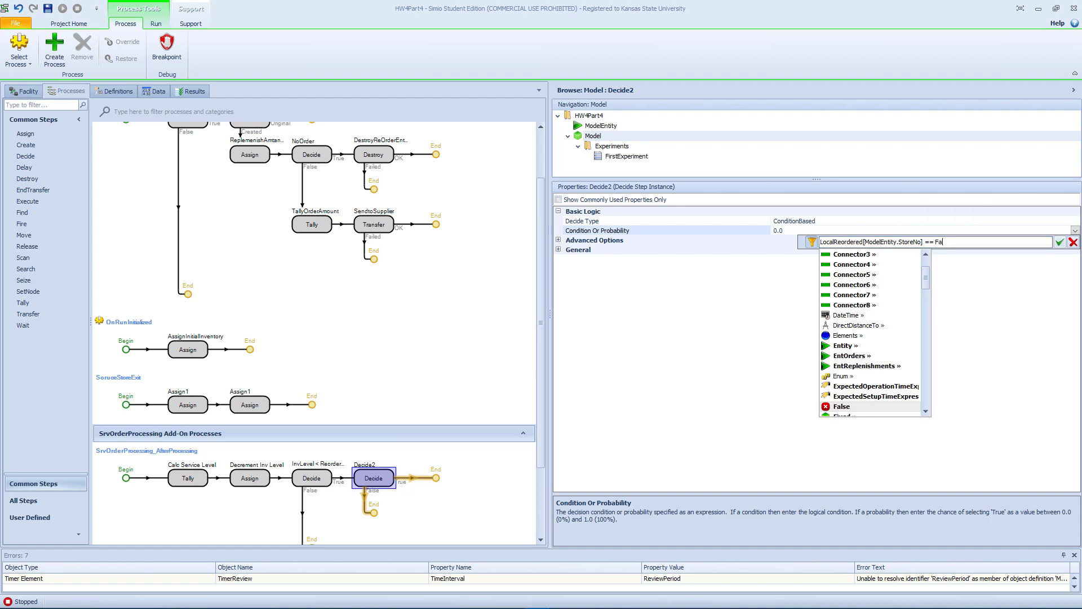
{"action": "type", "text": "True"}
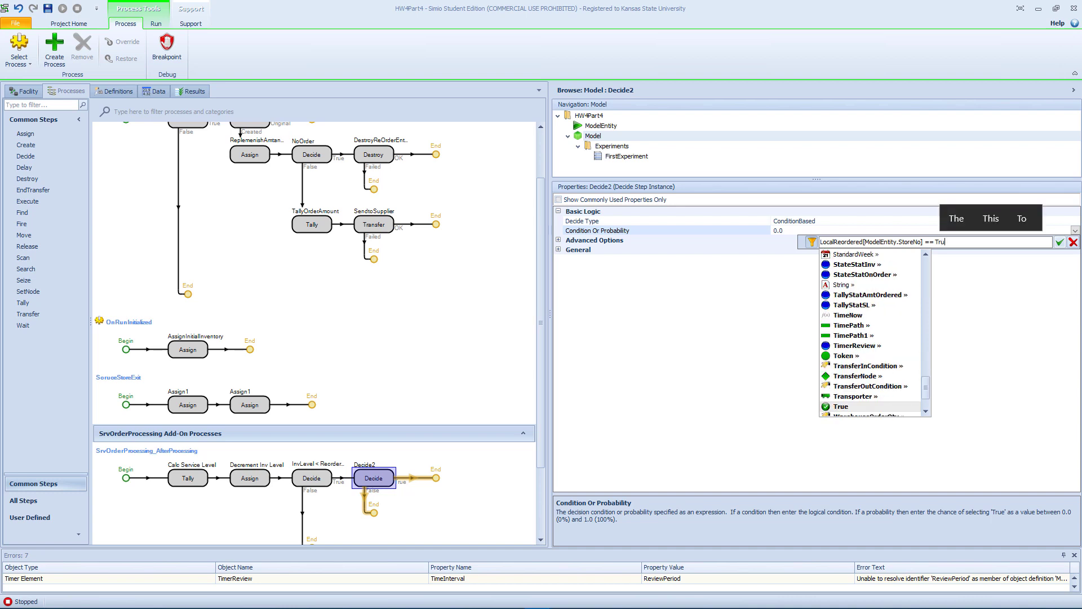
{"action": "left_click", "coordinate": [1060, 242]}
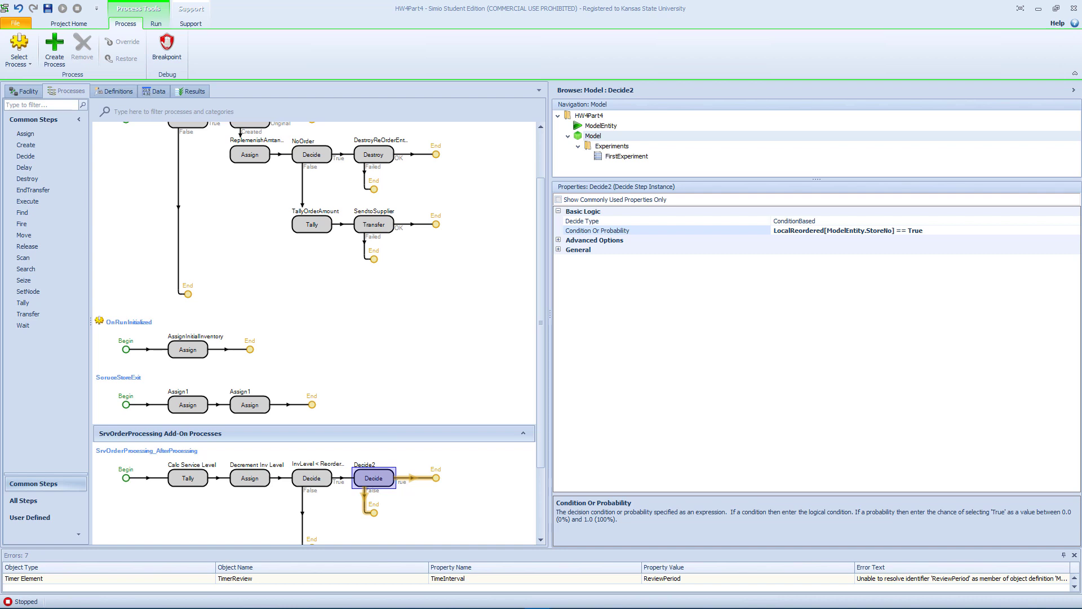
Step: Copy the LocalReordered Decide step and paste the duplicate onto its own False branch
{"action": "left_click", "coordinate": [540, 512]}
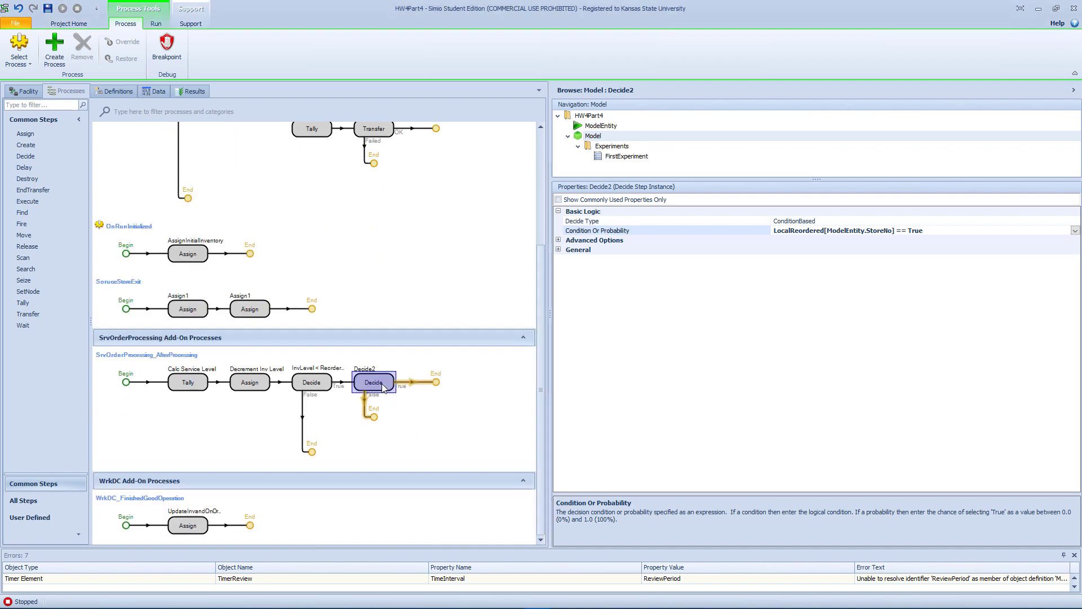
{"action": "key", "text": "ctrl+c"}
{"action": "key", "text": "ctrl+v"}
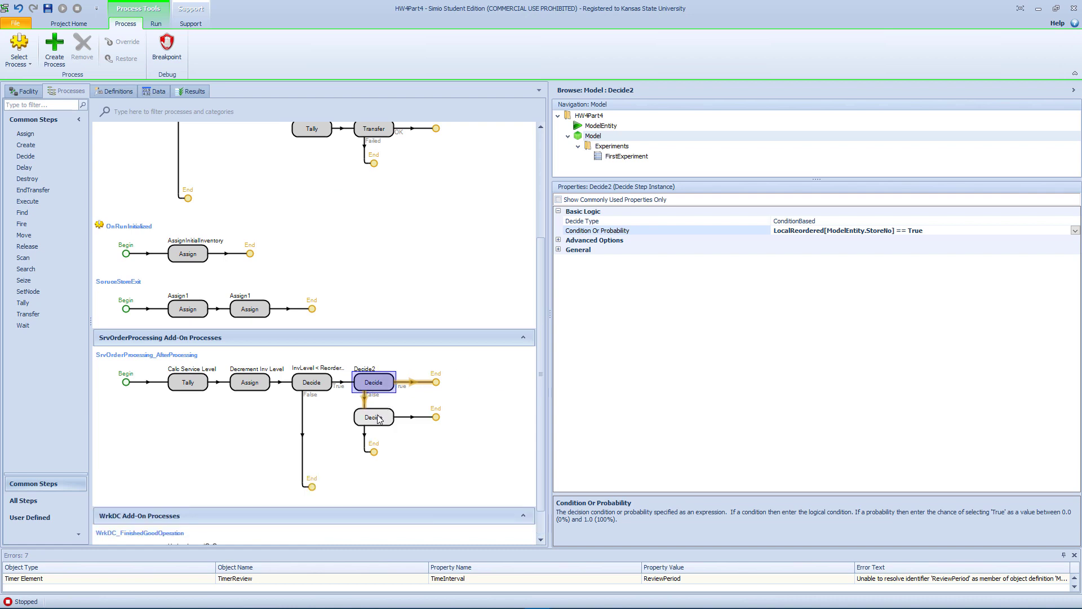
{"action": "left_click", "coordinate": [377, 415]}
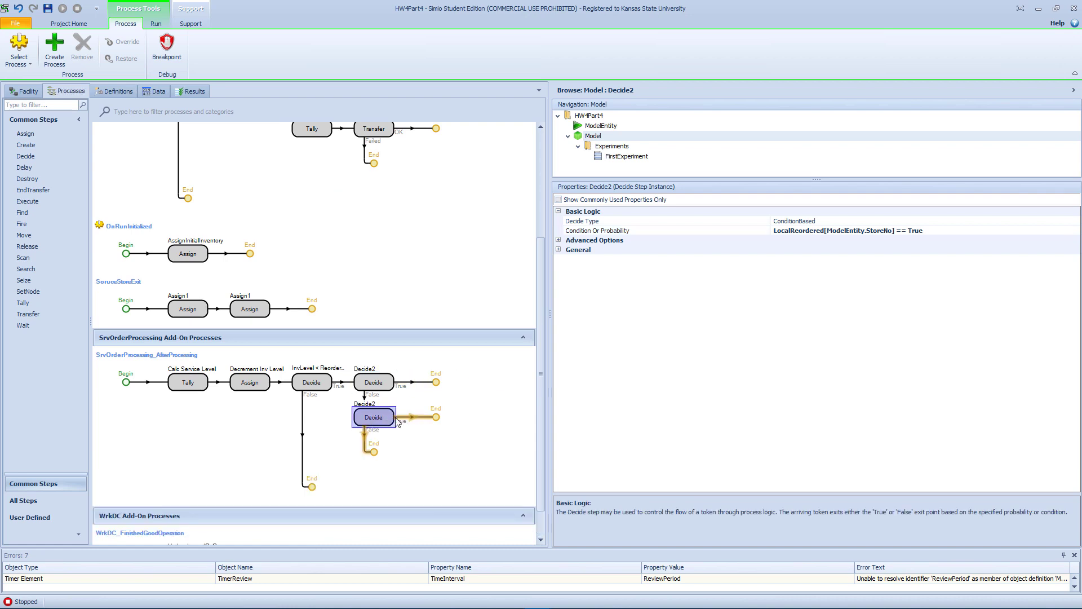
{"action": "left_click", "coordinate": [896, 230]}
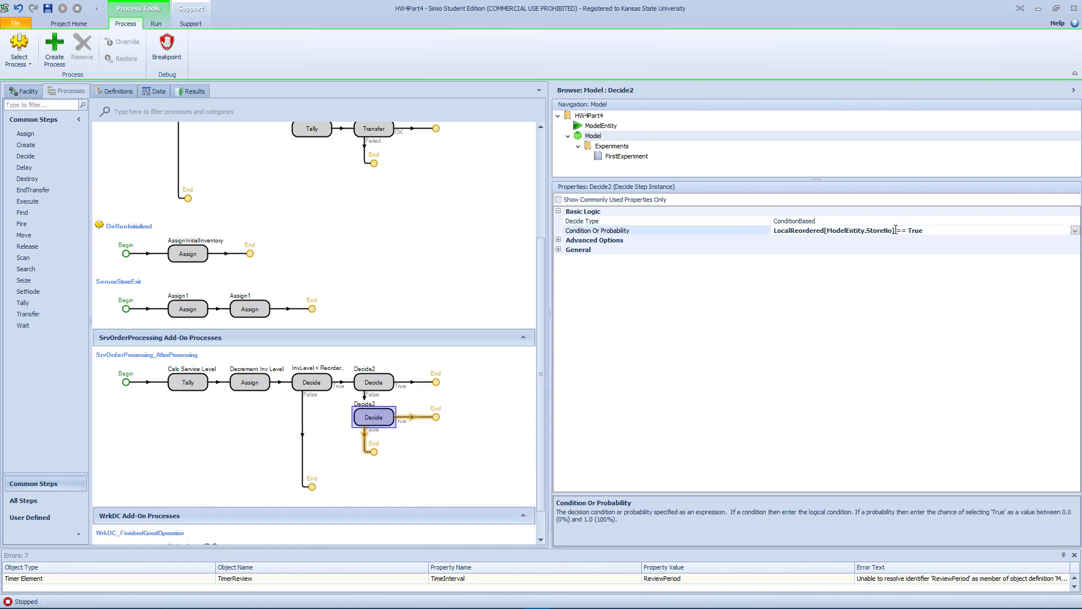
{"action": "left_click_drag", "start_coordinate": [896, 230], "coordinate": [774, 230]}
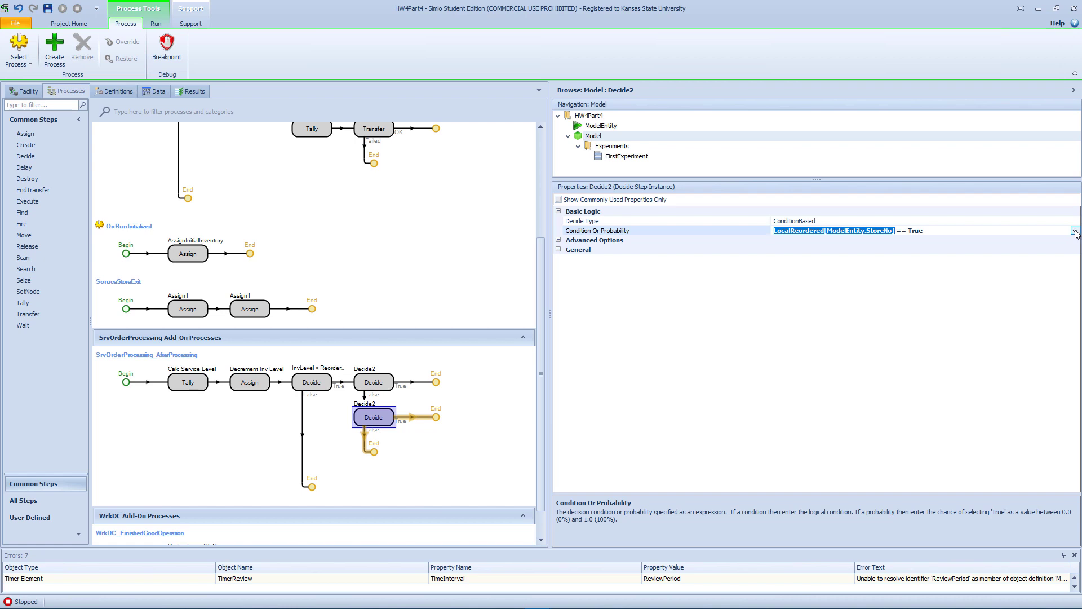
Step: Add an Integer state variable to the model and name it WarehouseStock
{"action": "left_click", "coordinate": [117, 94]}
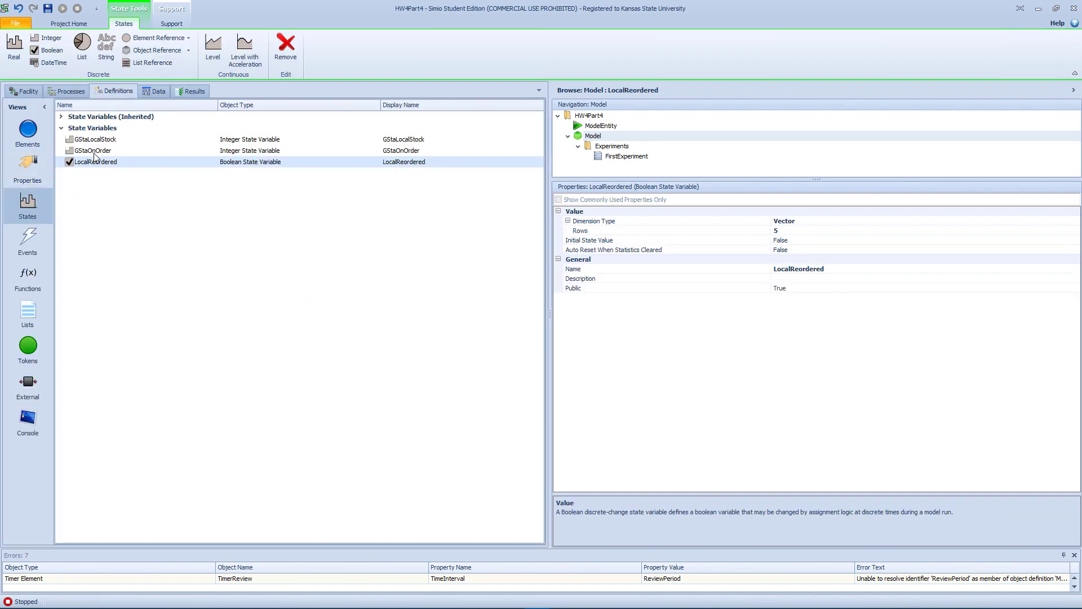
{"action": "right_click", "coordinate": [101, 201]}
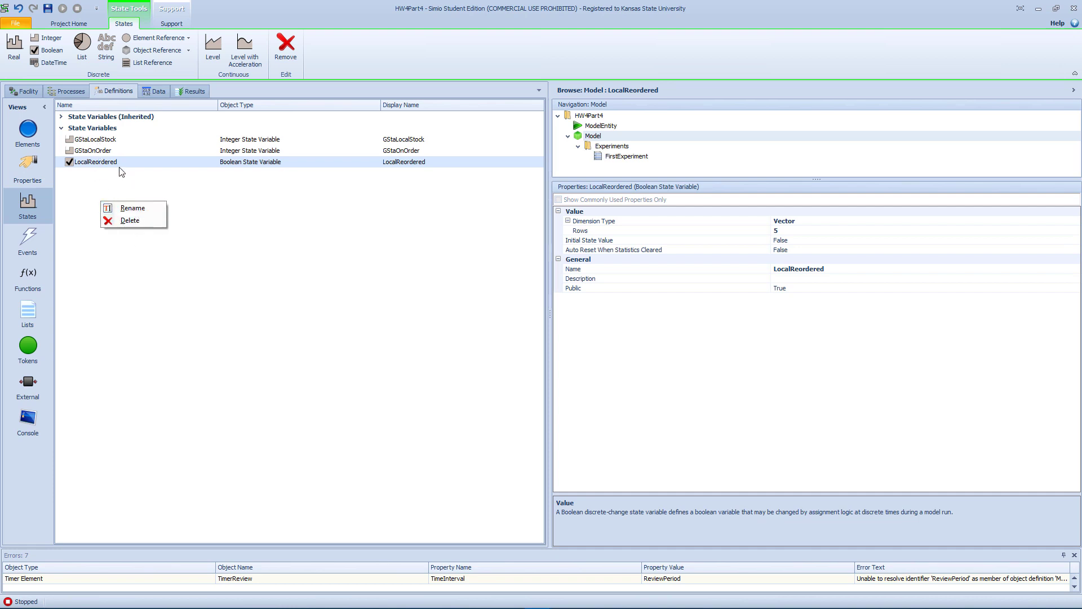
{"action": "left_click", "coordinate": [47, 40]}
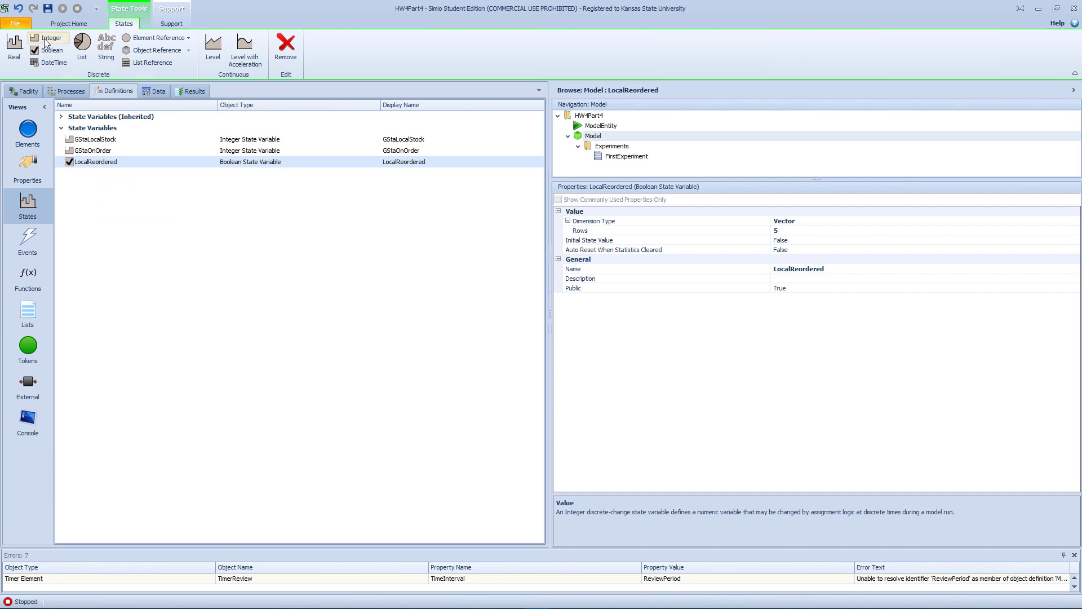
{"action": "left_click", "coordinate": [46, 41]}
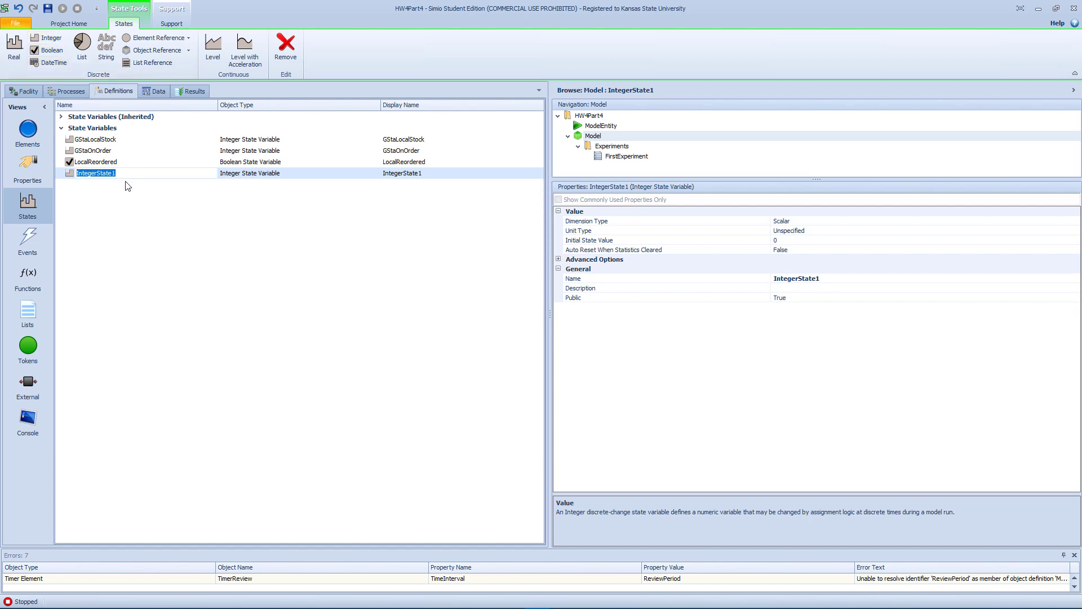
{"action": "type", "text": "War"}
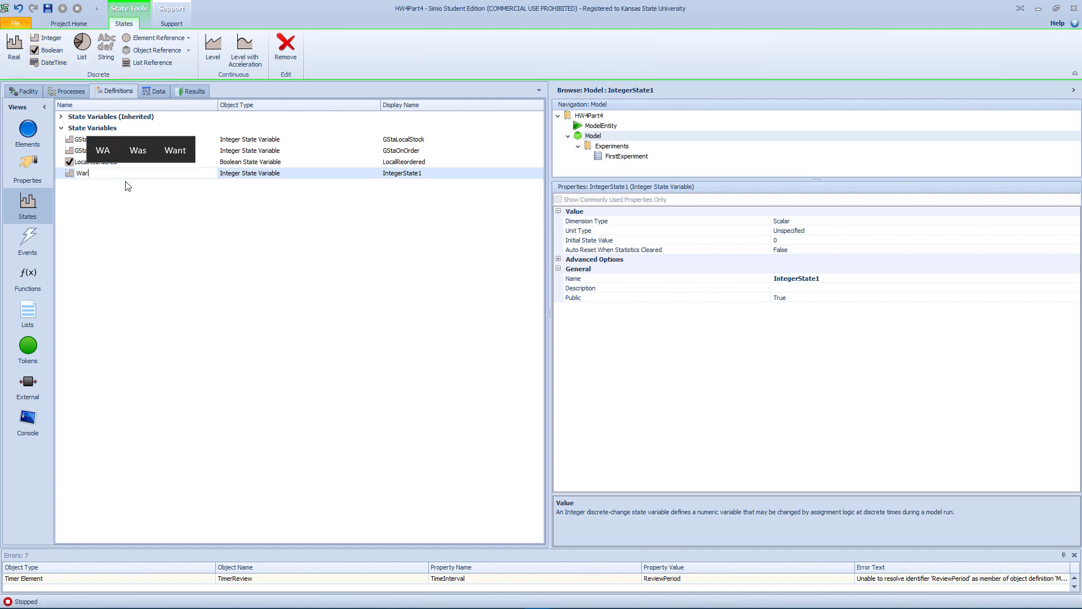
{"action": "type", "text": "ehous"}
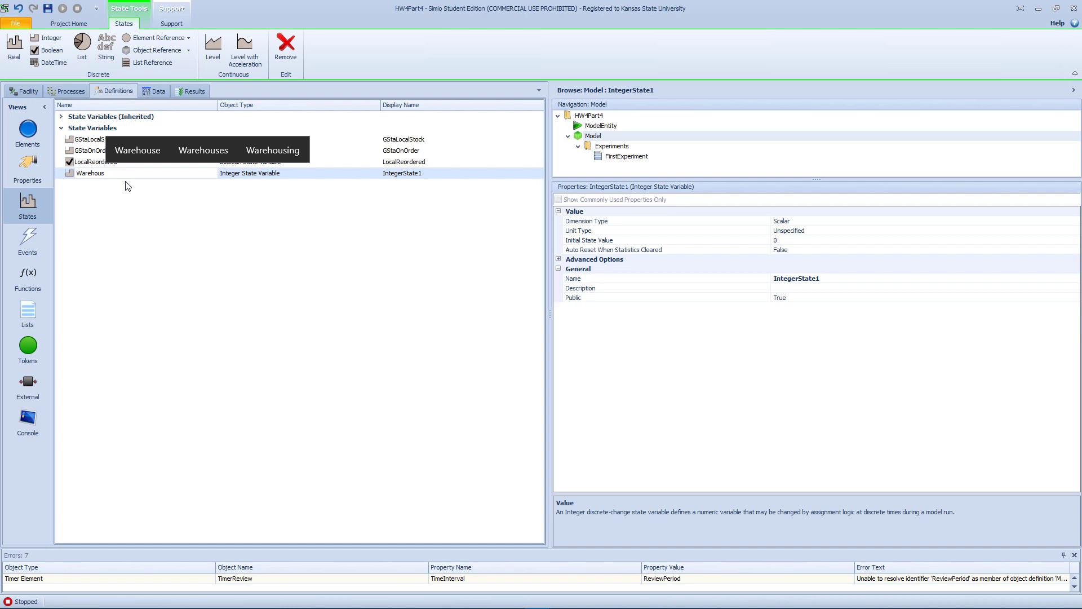
{"action": "type", "text": "eStock"}
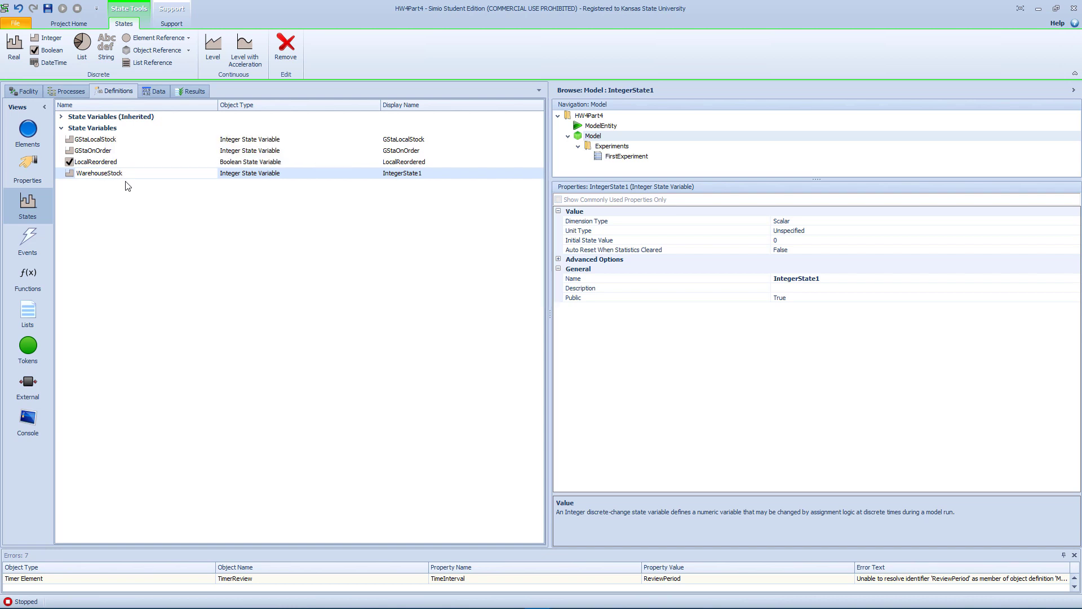
{"action": "key", "text": "Return"}
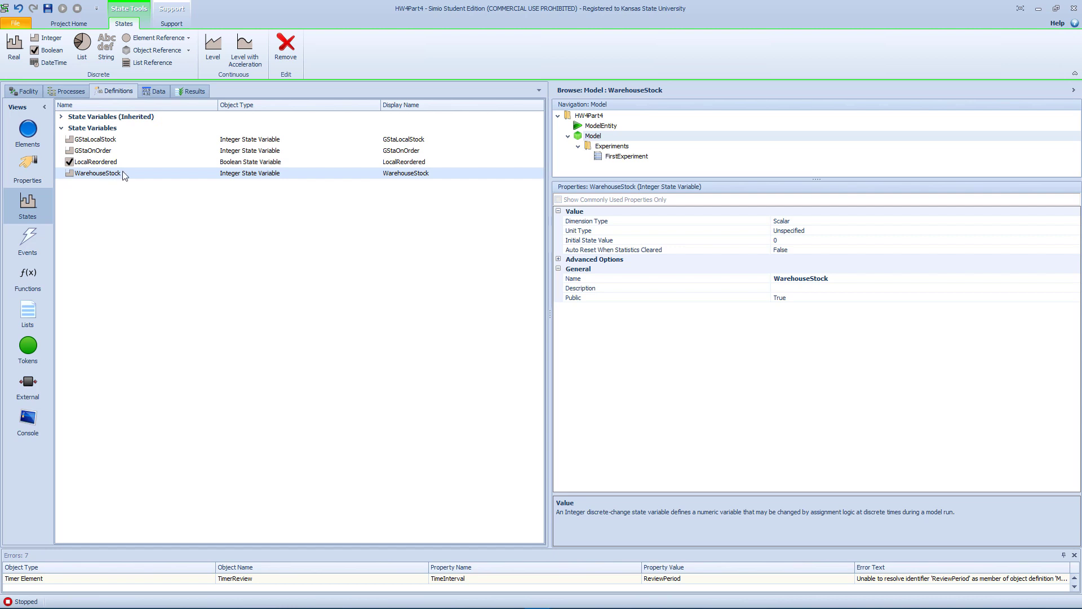
Step: Replace the condition of the duplicated Decide step on the False branch with WarehouseStock > 0
{"action": "left_click", "coordinate": [68, 94]}
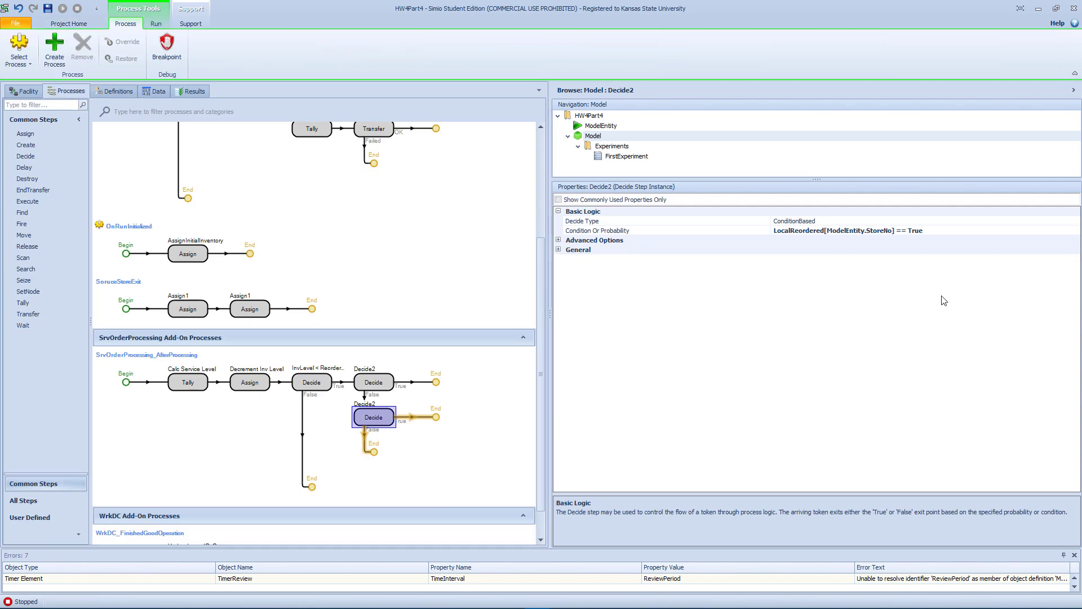
{"action": "left_click", "coordinate": [896, 230]}
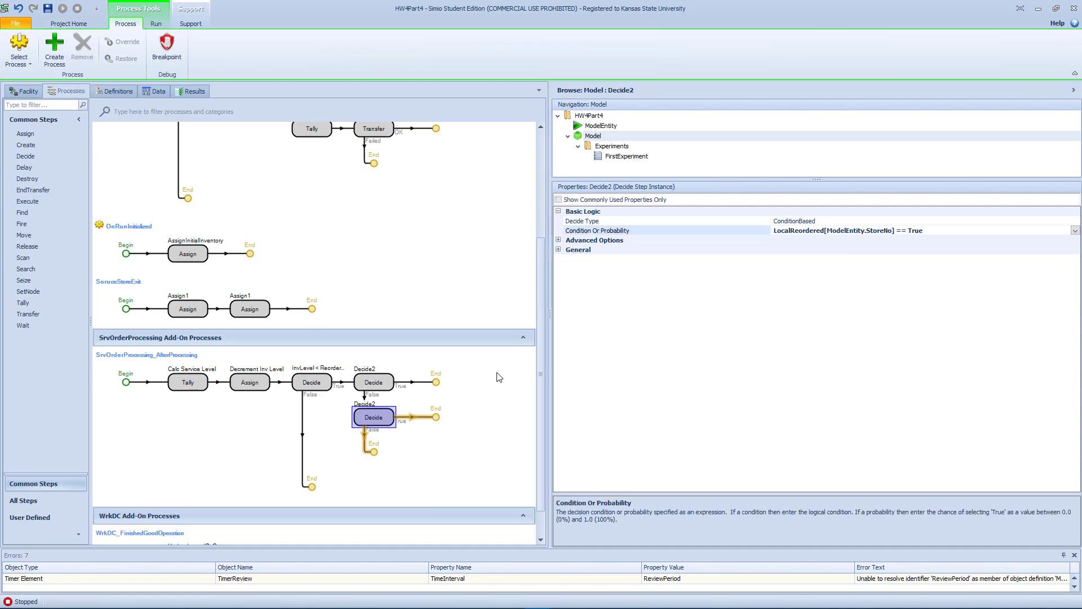
{"action": "left_click", "coordinate": [930, 233]}
{"action": "left_click", "coordinate": [1075, 231]}
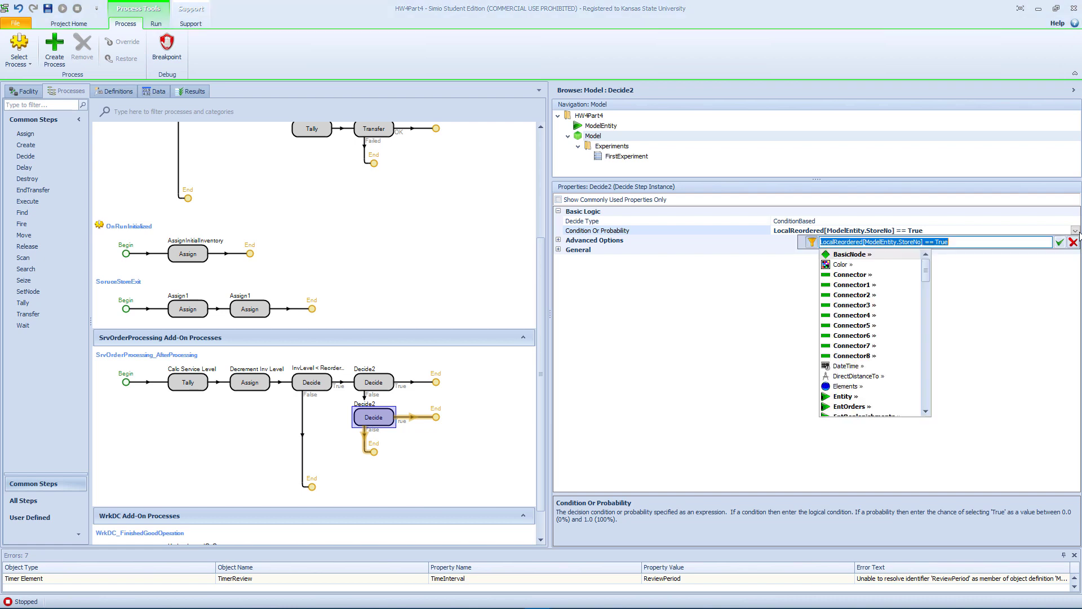
{"action": "type", "text": "Warehous"}
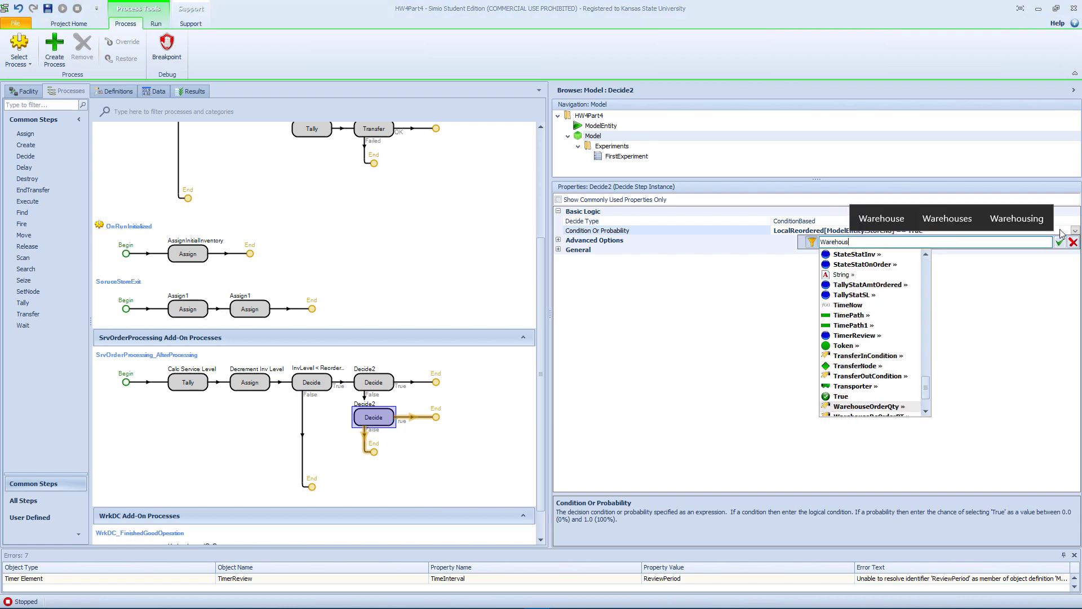
{"action": "key", "text": "Down"}
{"action": "key", "text": "Down"}
{"action": "key", "text": "Return"}
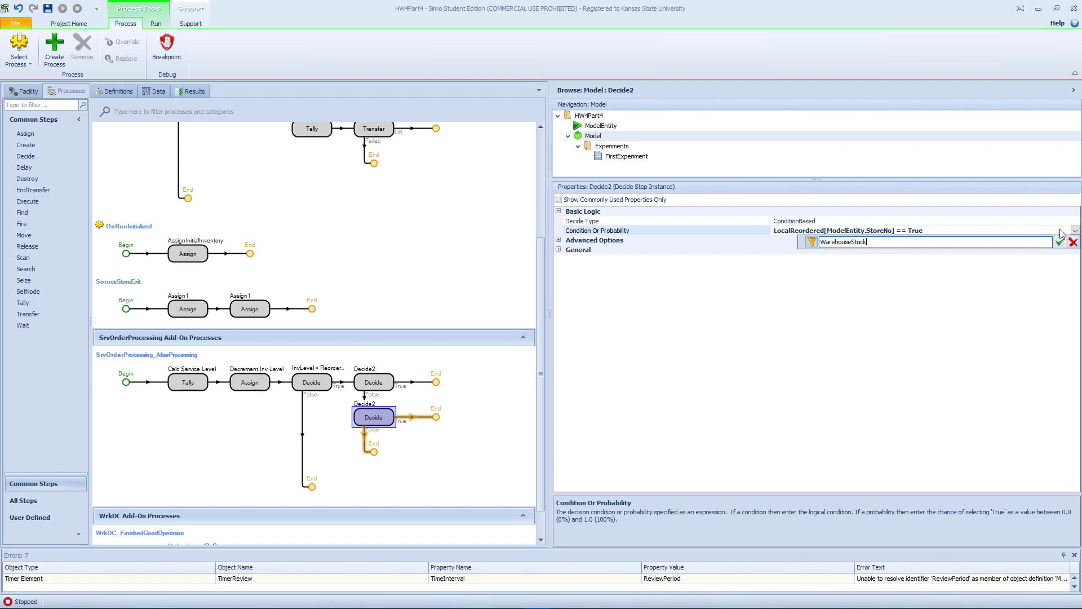
{"action": "type", "text": "> 0"}
{"action": "key", "text": "Left"}
{"action": "key", "text": "Return"}
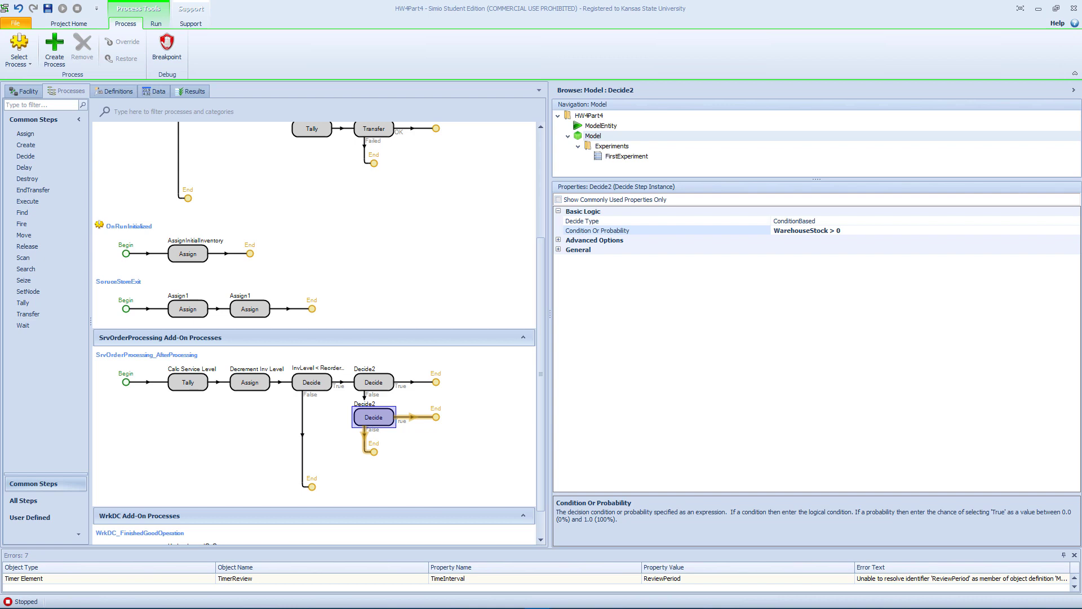
Step: Add an Assign step on the True branch of the WarehouseStock Decide and set its state variable to LocalReordered
{"action": "left_click", "coordinate": [266, 387]}
{"action": "left_click", "coordinate": [427, 423]}
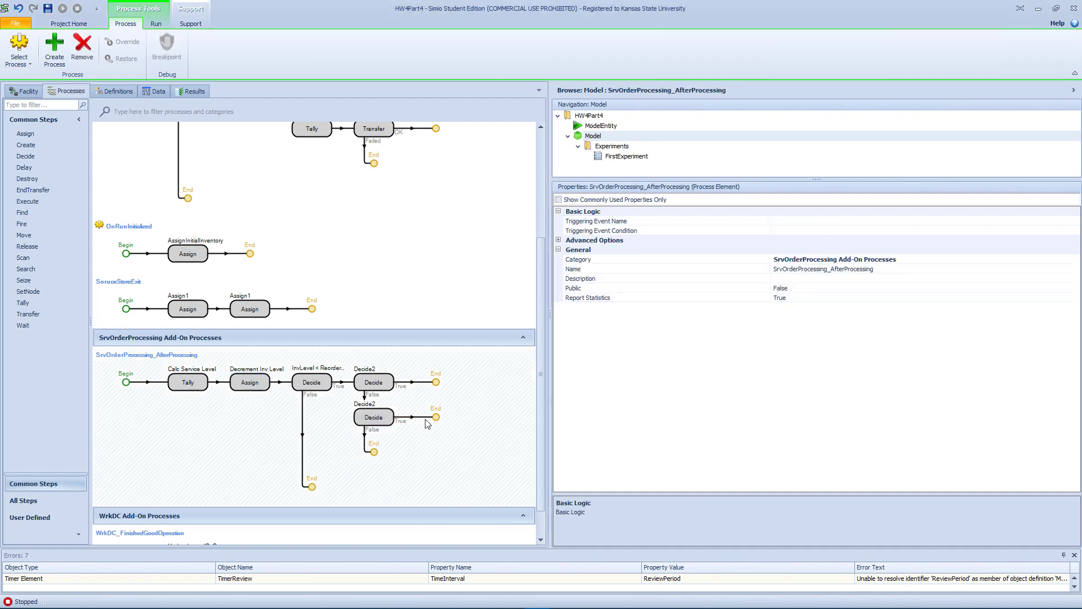
{"action": "left_click_drag", "start_coordinate": [25, 133], "coordinate": [399, 415]}
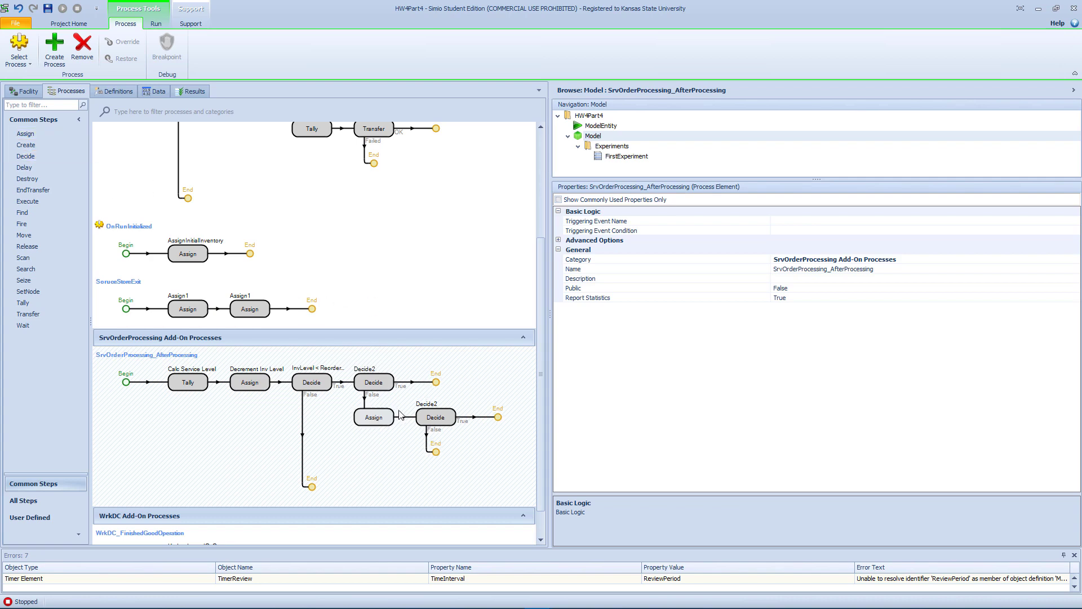
{"action": "left_click", "coordinate": [445, 424]}
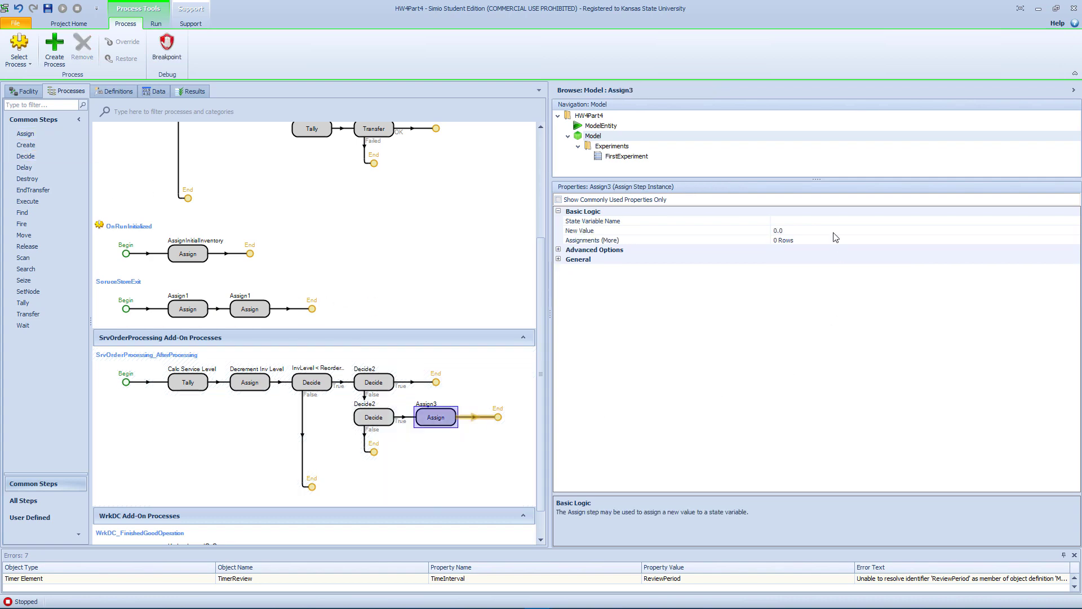
{"action": "left_click", "coordinate": [883, 221]}
{"action": "left_click", "coordinate": [1074, 221]}
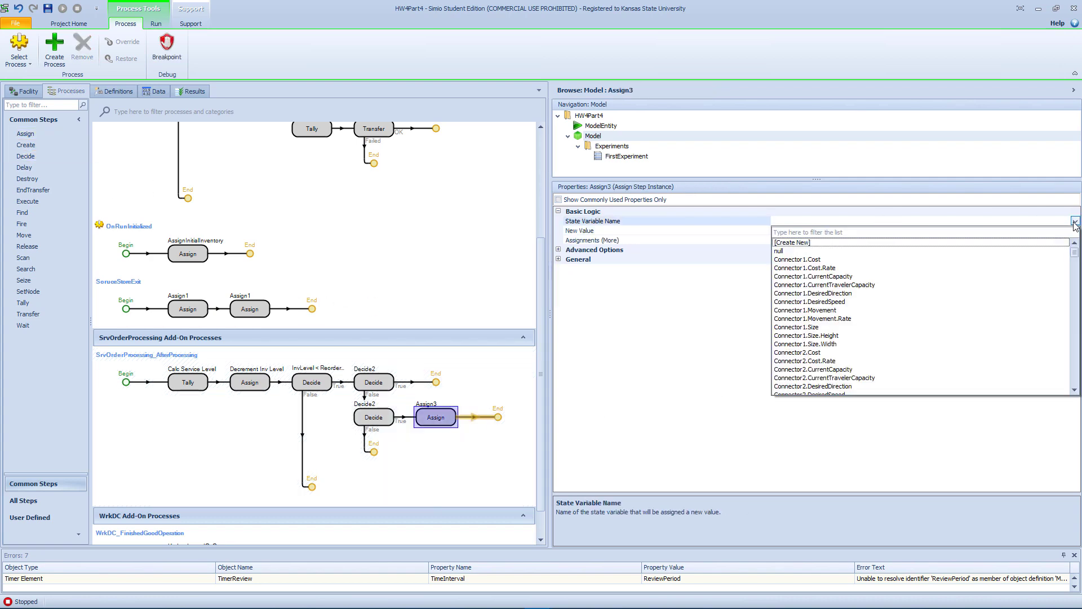
{"action": "key", "text": "l"}
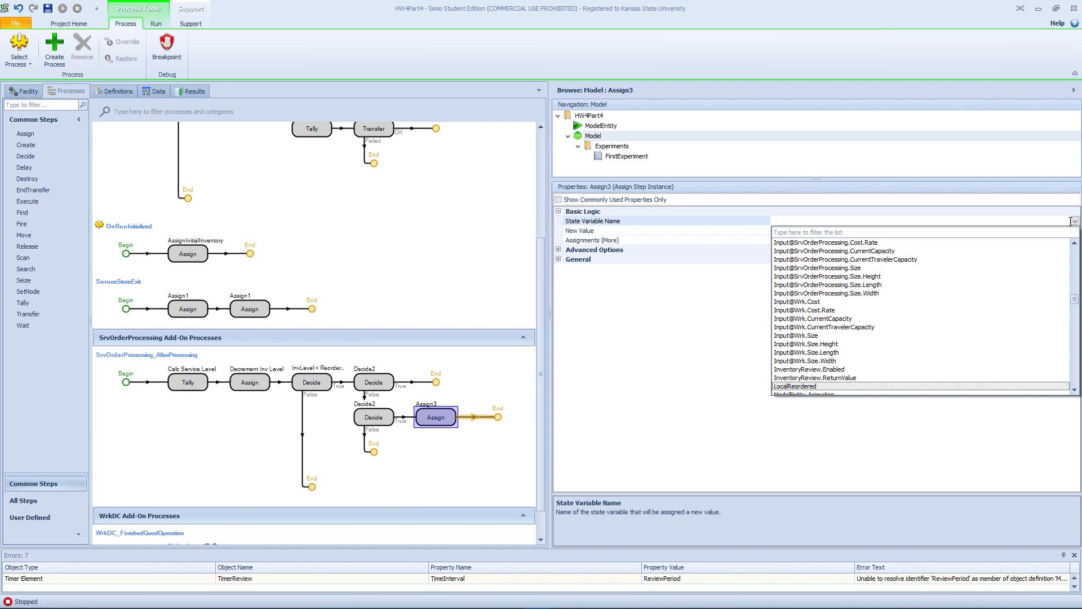
{"action": "key", "text": "Return"}
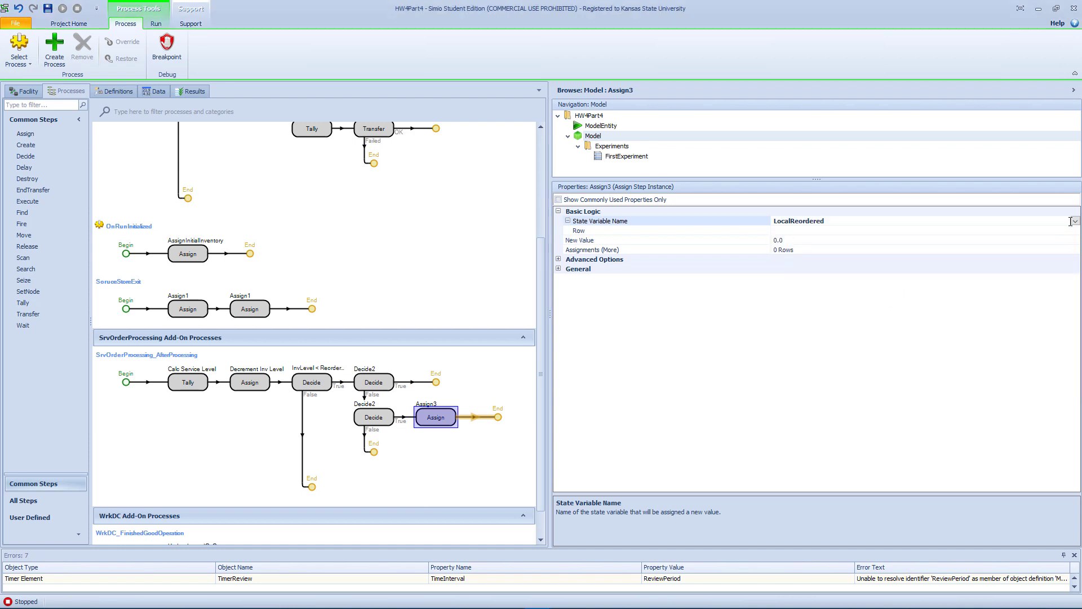
Step: Try to index the LocalReordered state variable by appending [ModelEntity.StoreNo] to its name
{"action": "left_click", "coordinate": [812, 230]}
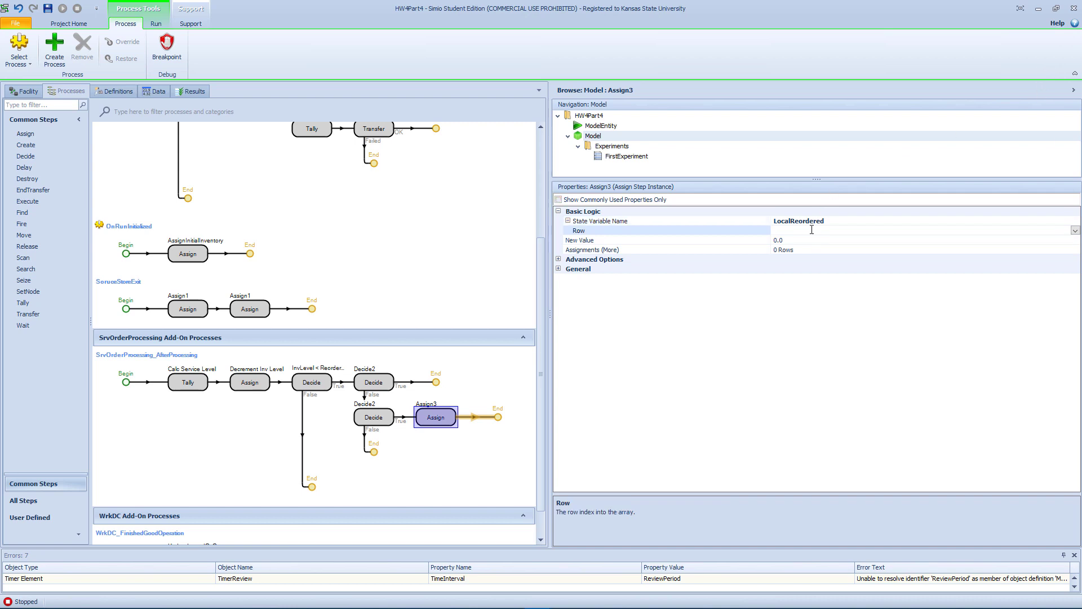
{"action": "left_click", "coordinate": [843, 220]}
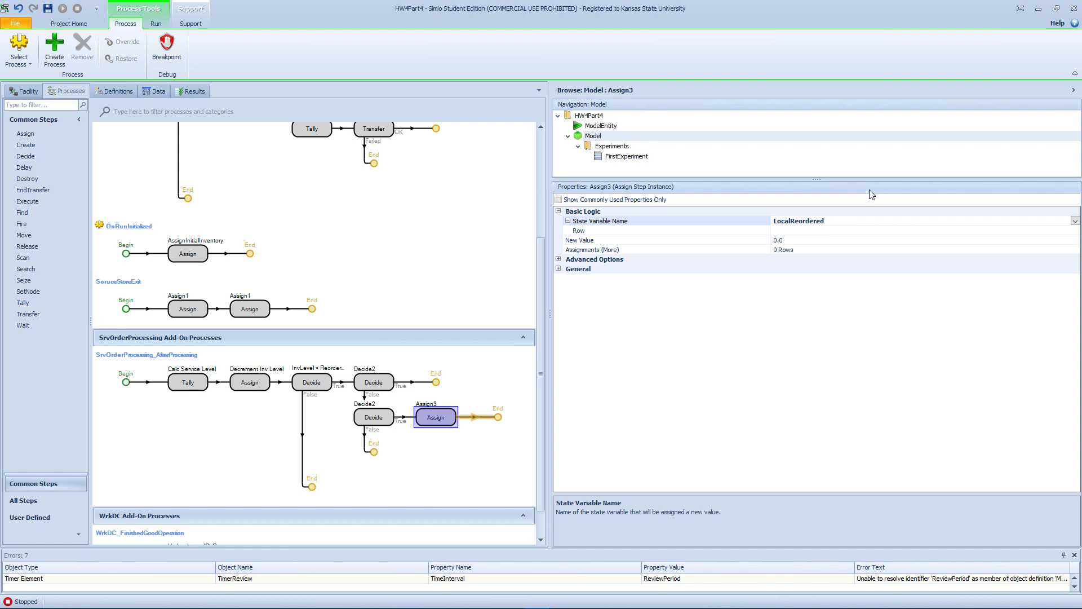
{"action": "type", "text": "[]"}
{"action": "type", "text": "Model"}
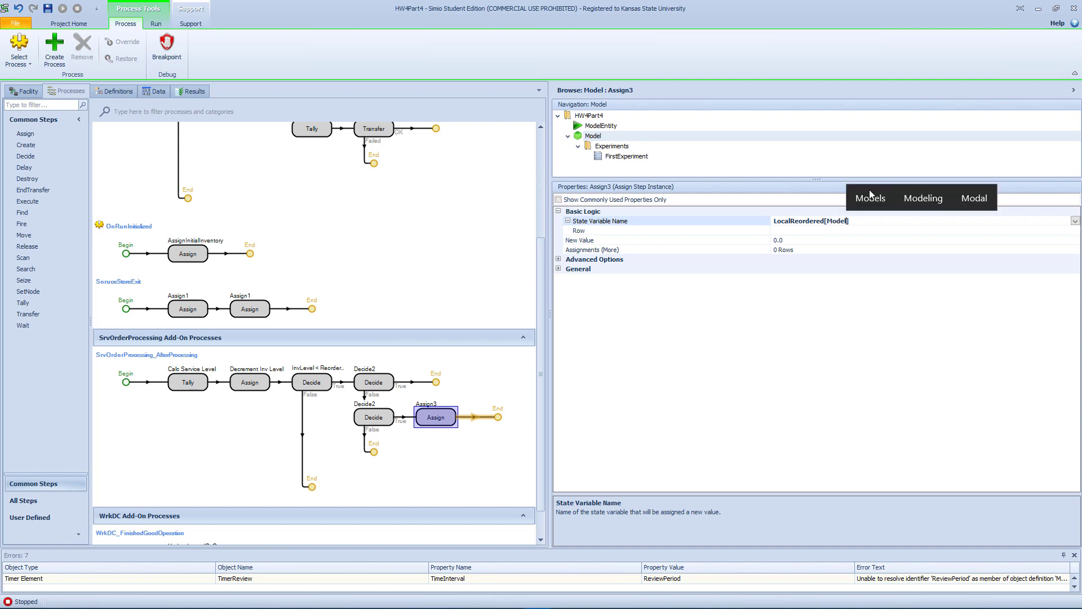
{"action": "type", "text": "Entity"}
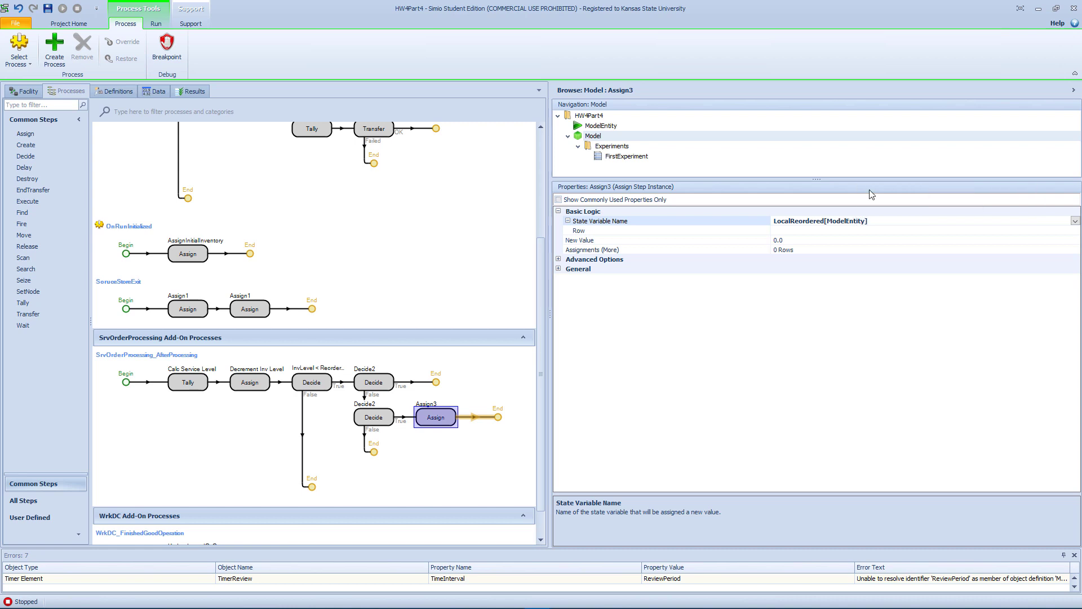
{"action": "type", "text": ".StoreNo"}
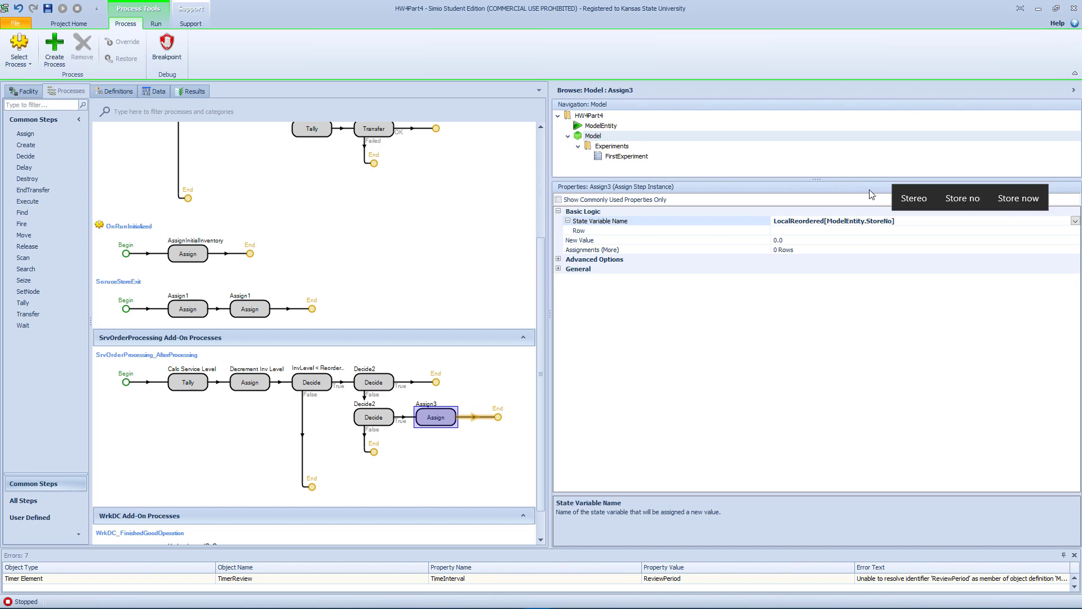
Step: Set the LocalReordered row index to ModelEntity.StoreNo and remove the bracketed index from the state variable name
{"action": "left_click", "coordinate": [858, 231]}
{"action": "type", "text": "ModelEntity.StoreNo"}
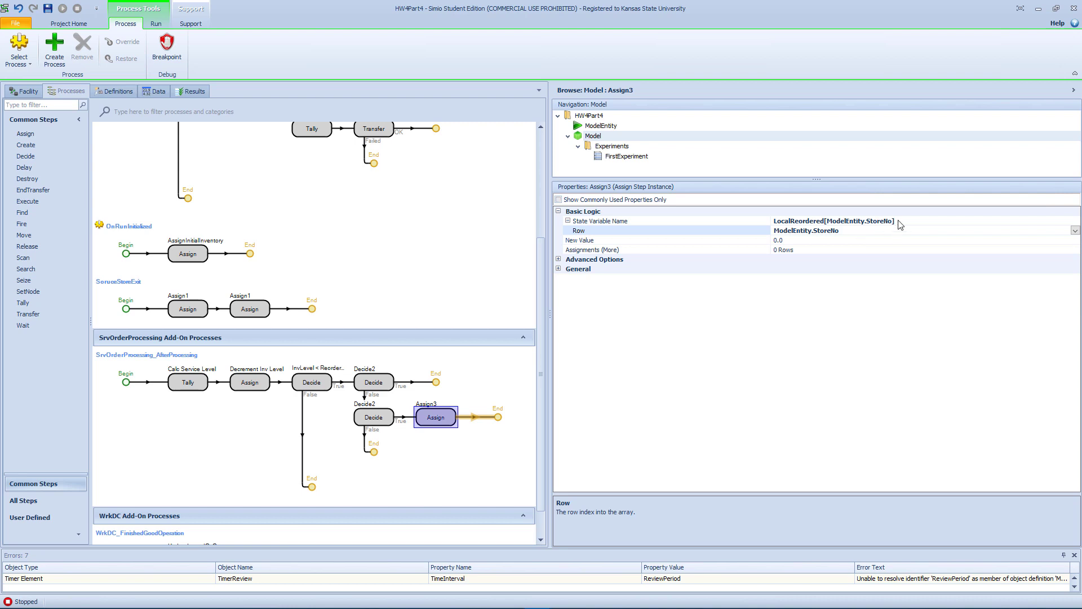
{"action": "left_click_drag", "start_coordinate": [900, 225], "coordinate": [828, 220]}
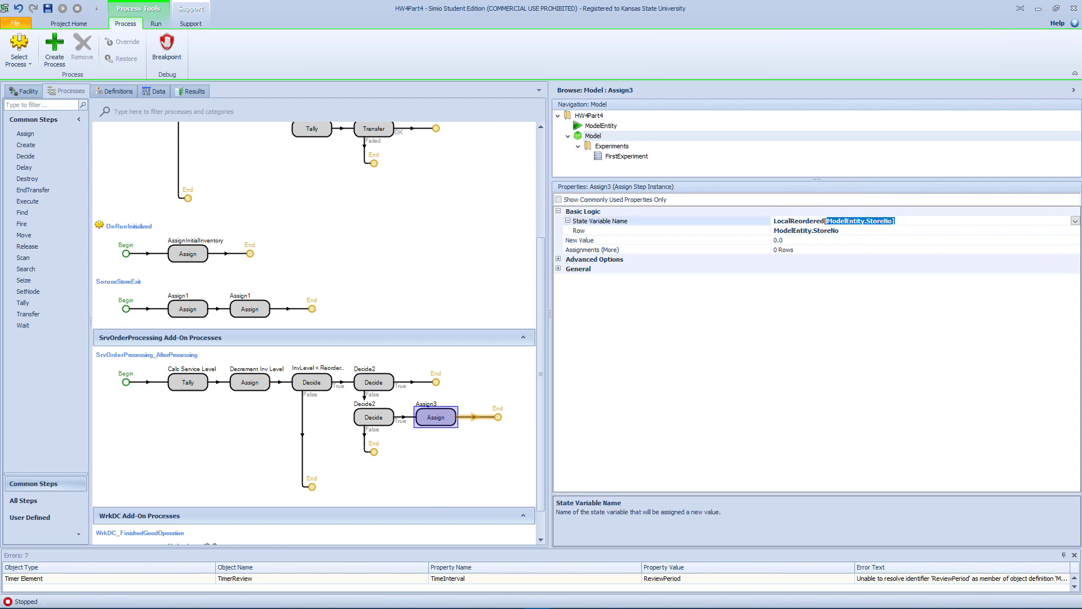
{"action": "key", "text": "BackSpace"}
{"action": "key", "text": "BackSpace"}
Step: Set the new value of the LocalReordered assignment to True
{"action": "left_click", "coordinate": [797, 241]}
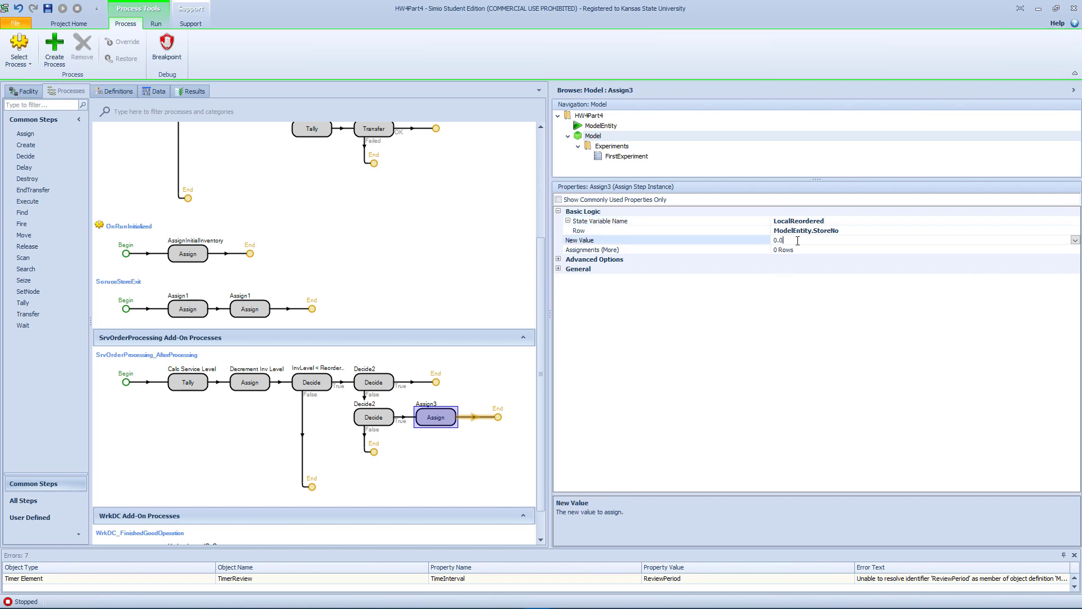
{"action": "double_click", "coordinate": [798, 241]}
{"action": "type", "text": "True"}
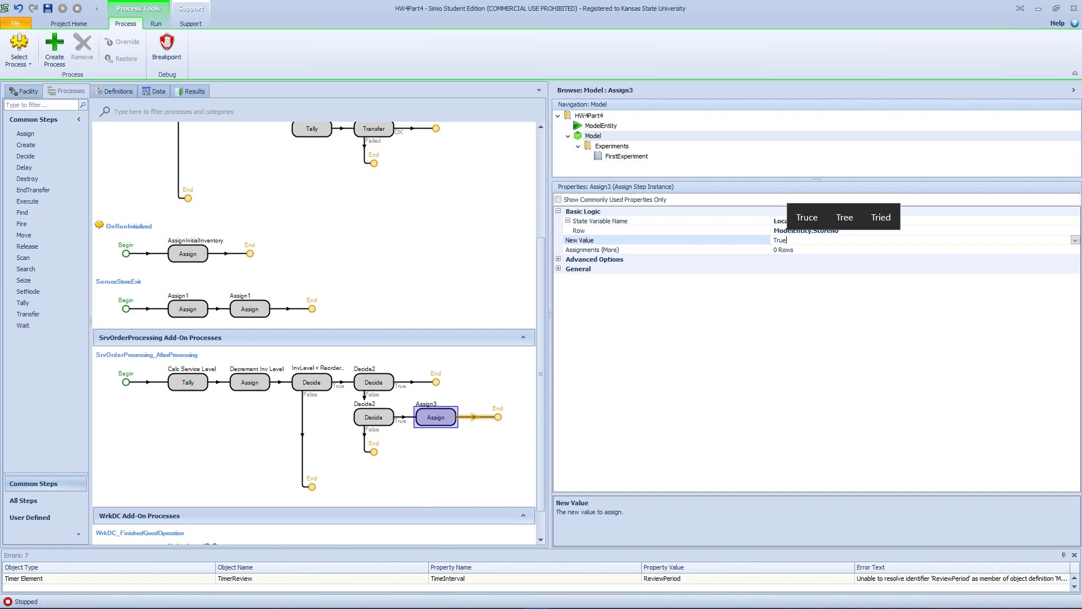
{"action": "key", "text": "Return"}
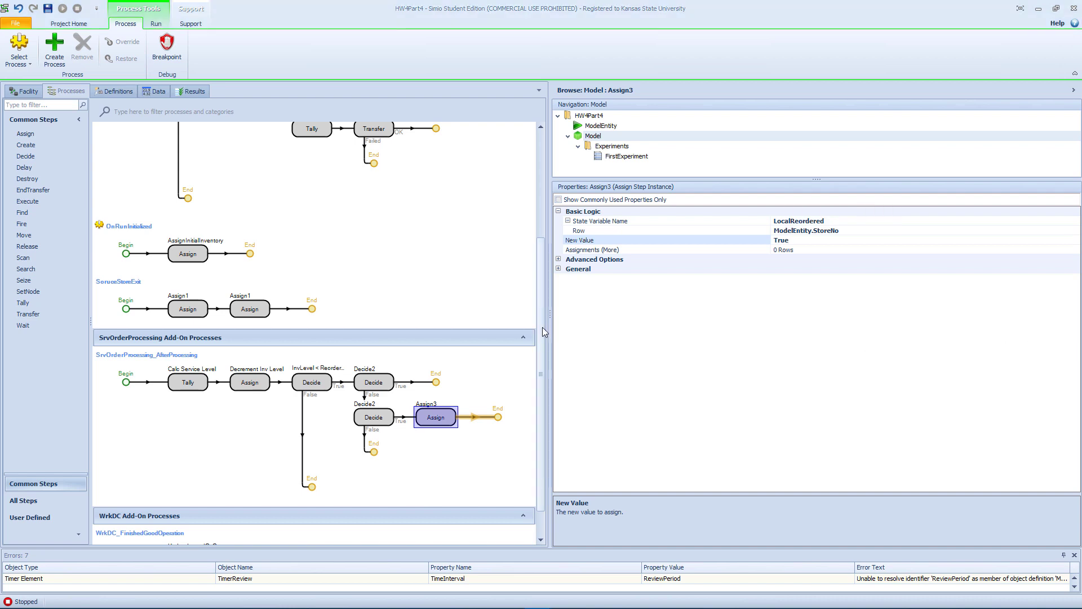
Step: Widen the process workspace and add a Create step directly after the LocalReordered Assign step
{"action": "left_click_drag", "start_coordinate": [551, 319], "coordinate": [668, 321]}
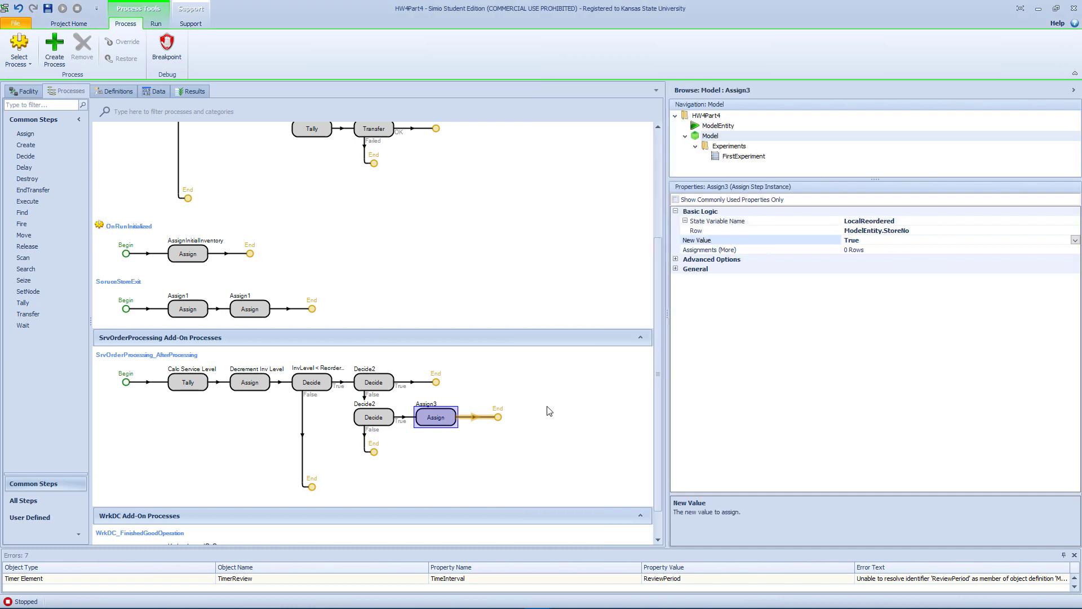
{"action": "scroll", "coordinate": [479, 271], "scroll_direction": "up", "scroll_amount": 3}
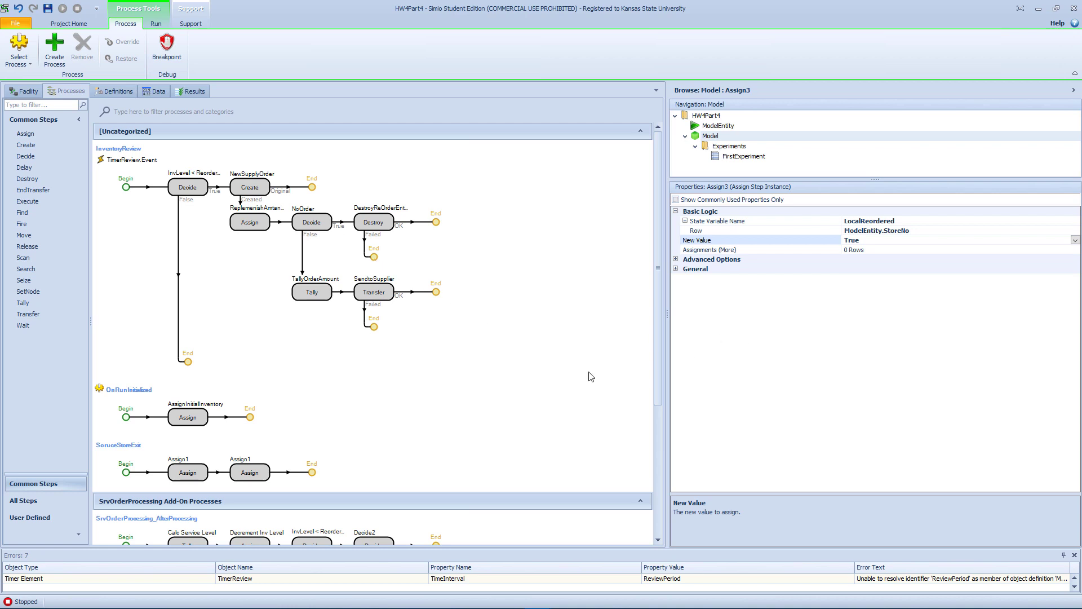
{"action": "scroll", "coordinate": [575, 405], "scroll_direction": "down", "scroll_amount": 3}
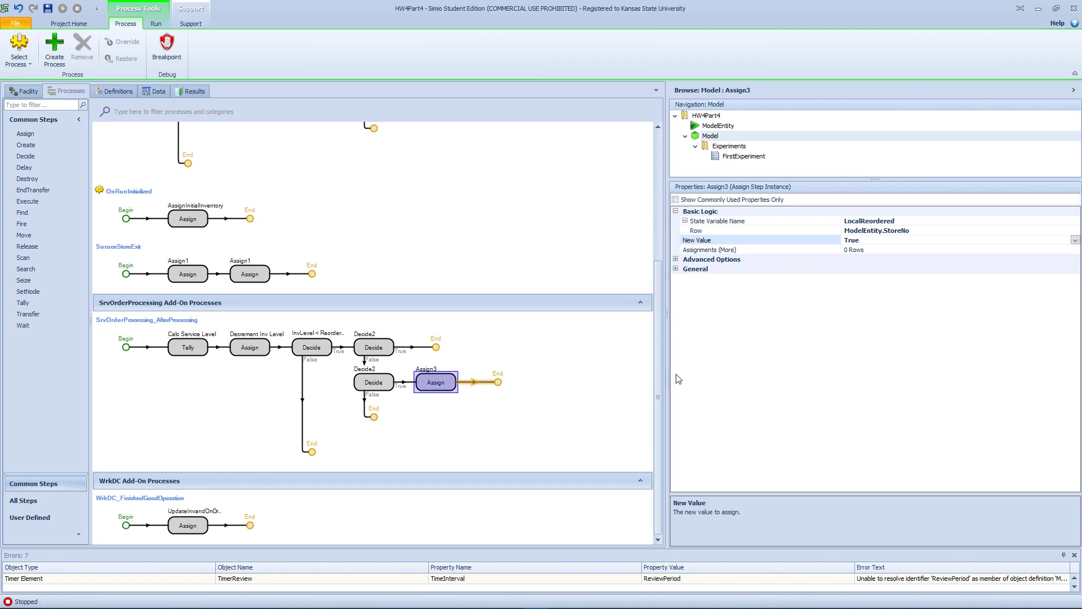
{"action": "left_click_drag", "start_coordinate": [667, 379], "coordinate": [764, 379]}
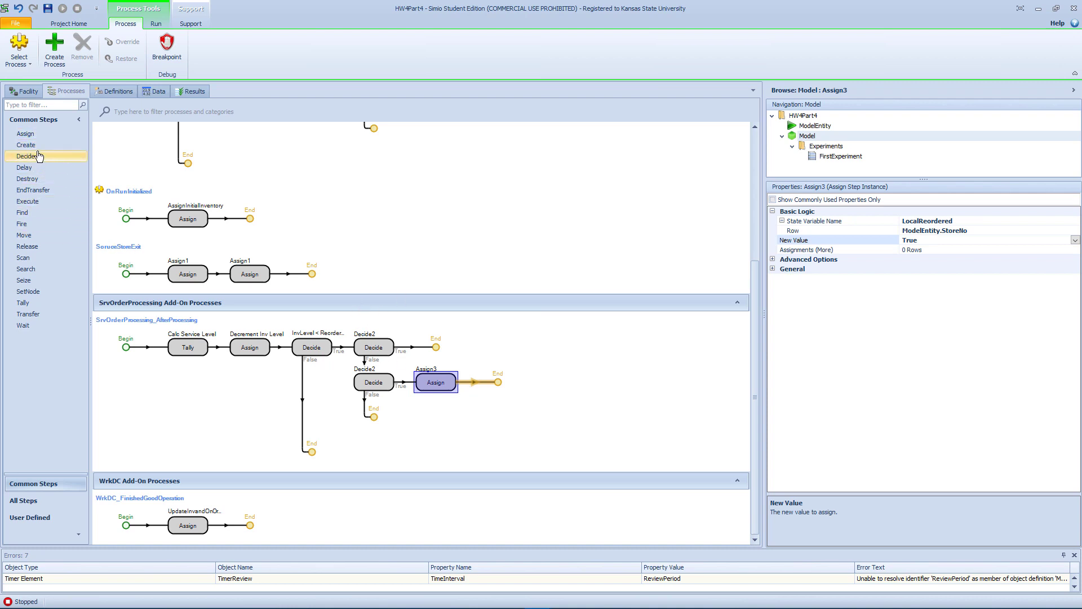
{"action": "left_click_drag", "start_coordinate": [26, 144], "coordinate": [490, 380]}
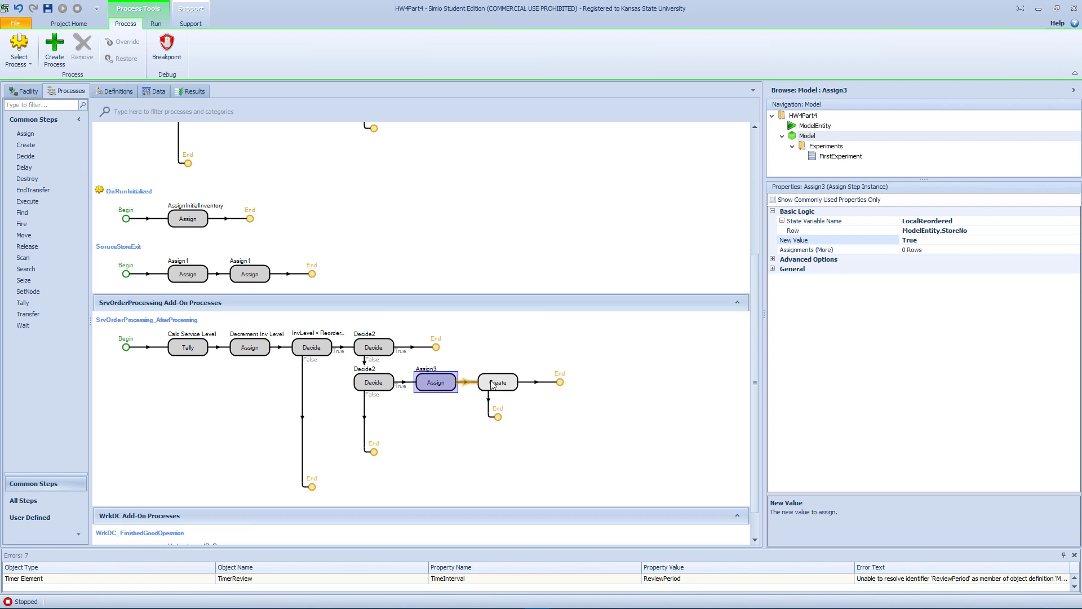
{"action": "left_click", "coordinate": [490, 380]}
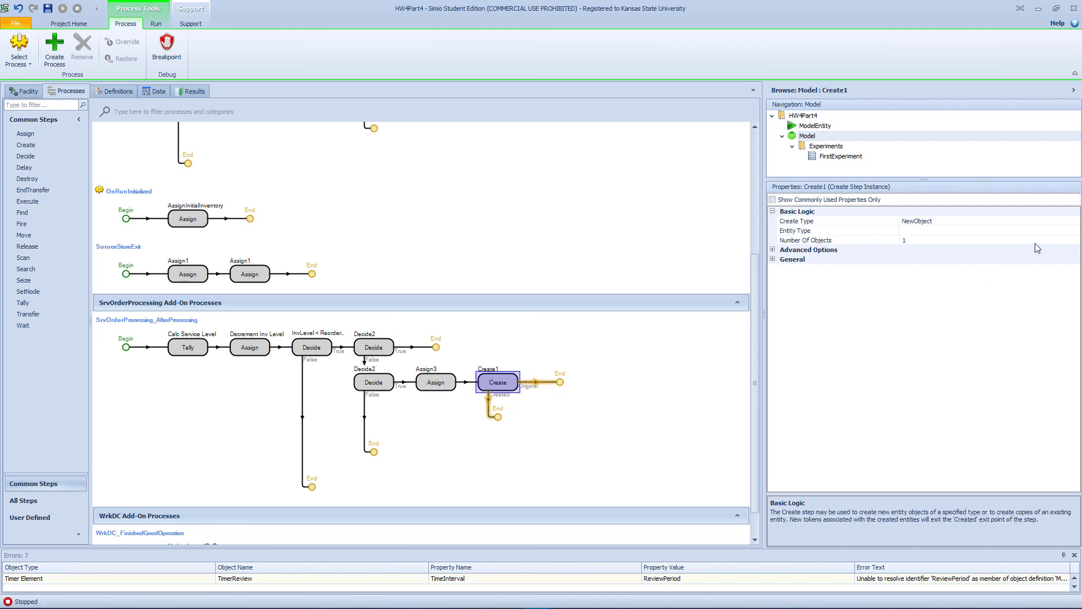
Step: Set the new Create step's create type to CopyParentObject and its entity type to EntReplenishments
{"action": "left_click", "coordinate": [1043, 224]}
{"action": "left_click", "coordinate": [1074, 221]}
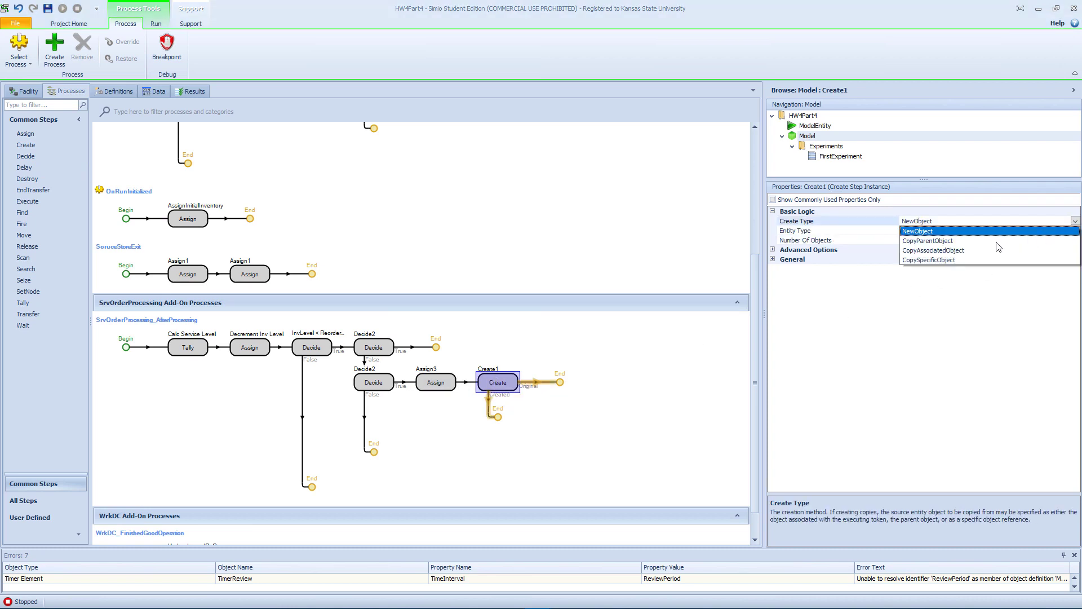
{"action": "left_click", "coordinate": [991, 240]}
{"action": "left_click", "coordinate": [1047, 232]}
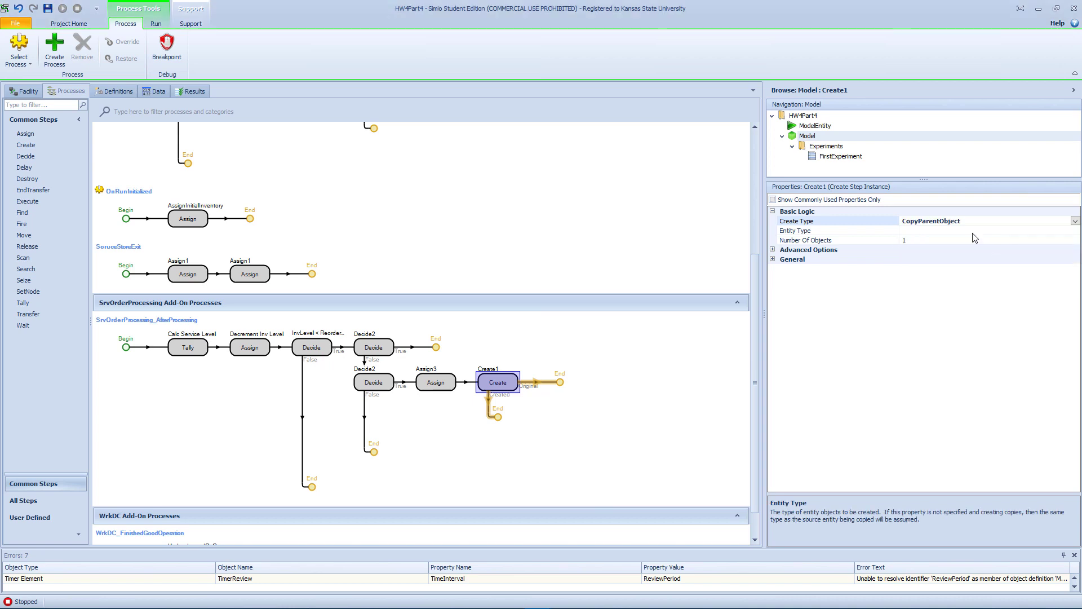
{"action": "left_click", "coordinate": [1074, 231]}
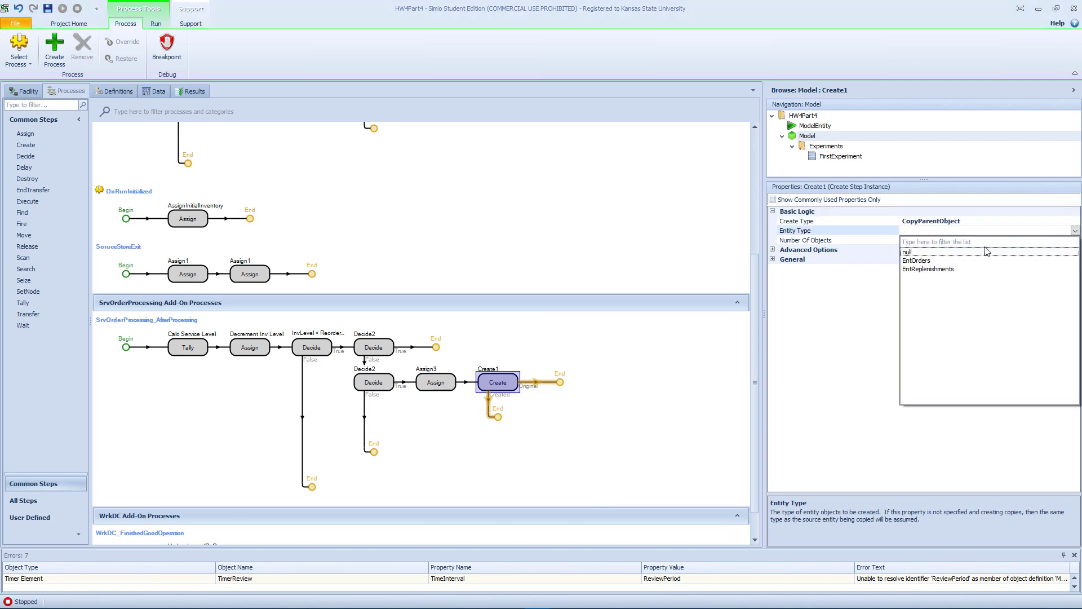
{"action": "left_click", "coordinate": [947, 270]}
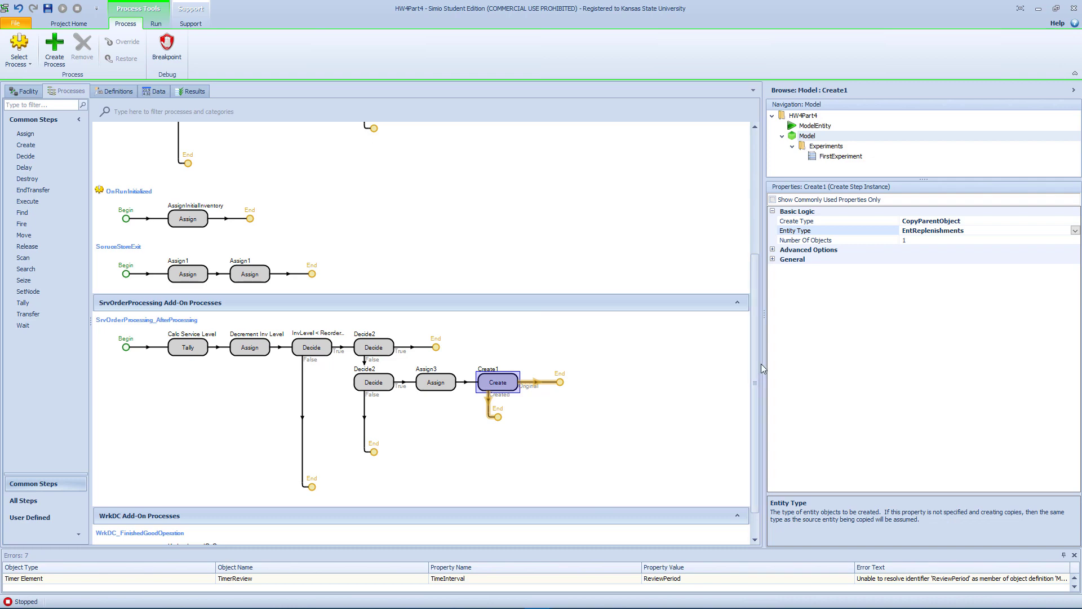
Step: Color the EntReplenishments entity symbol red in the facility view, and return to the process logic
{"action": "left_click", "coordinate": [24, 90]}
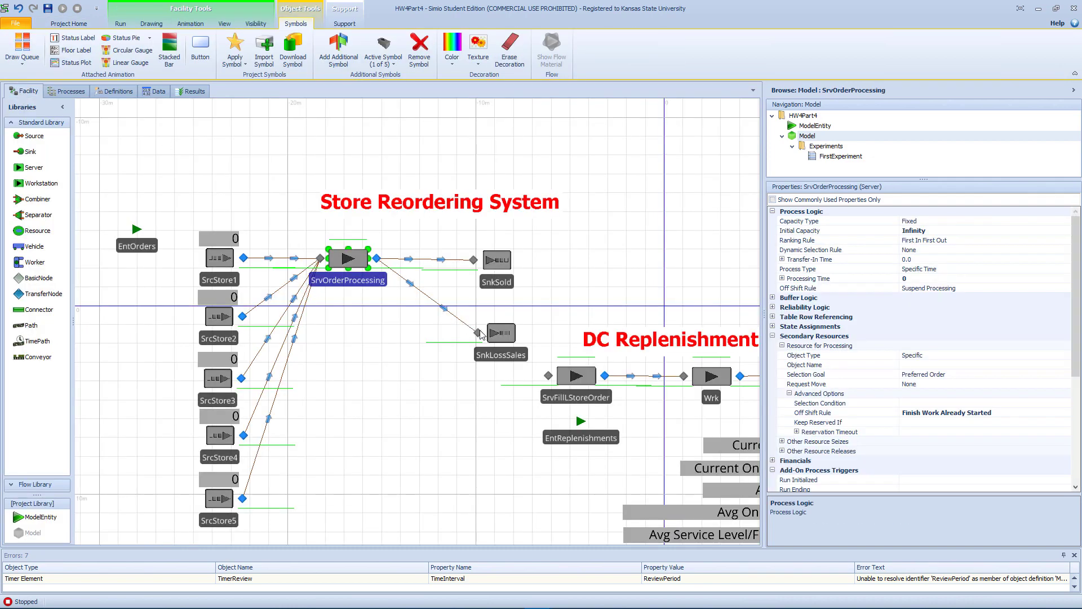
{"action": "left_click", "coordinate": [581, 421]}
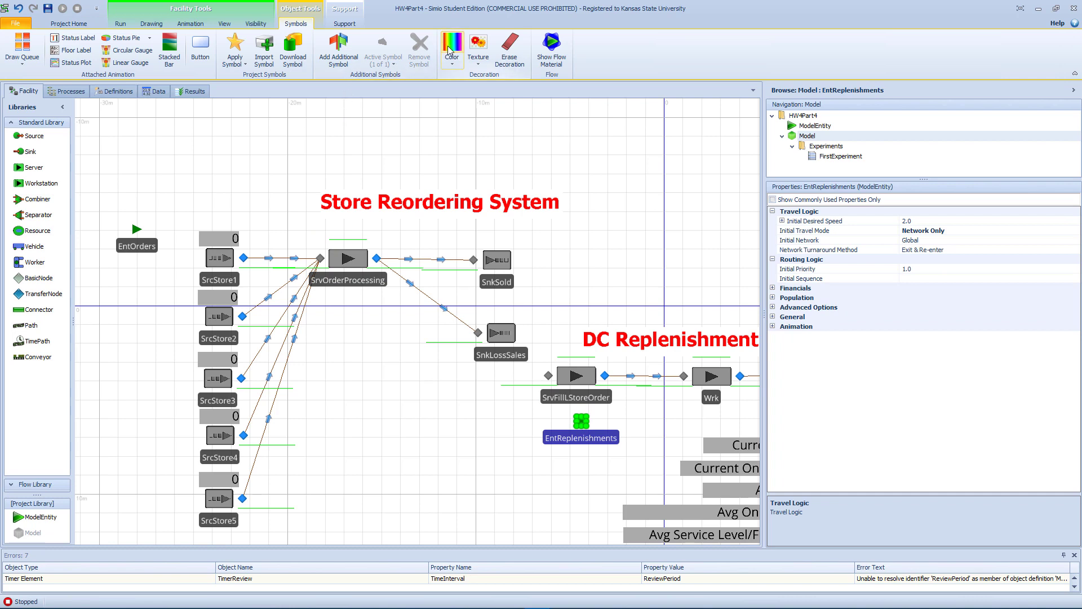
{"action": "left_click", "coordinate": [452, 63]}
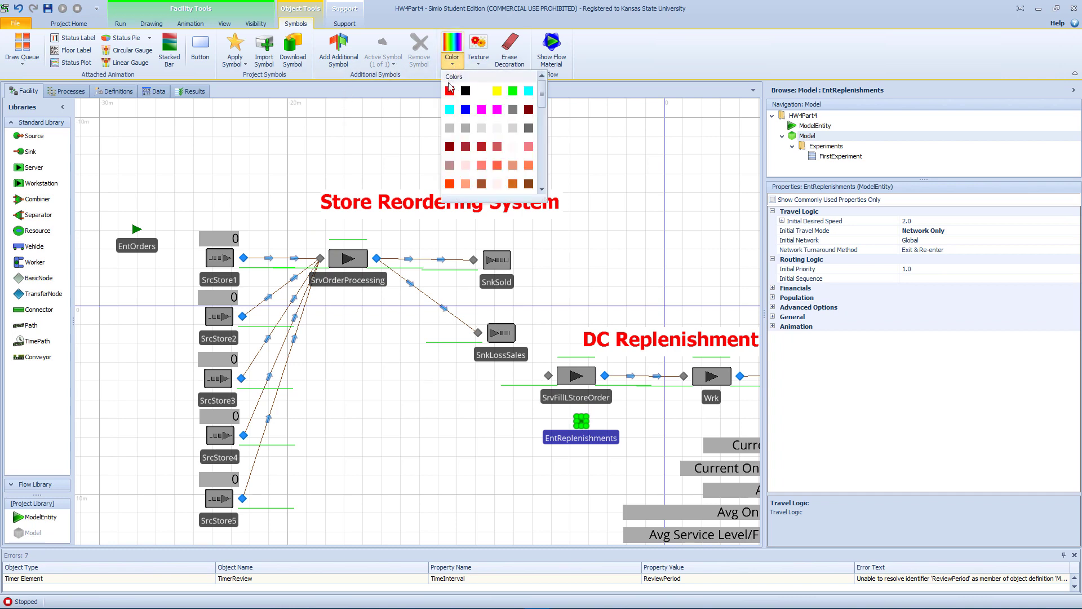
{"action": "left_click", "coordinate": [451, 82]}
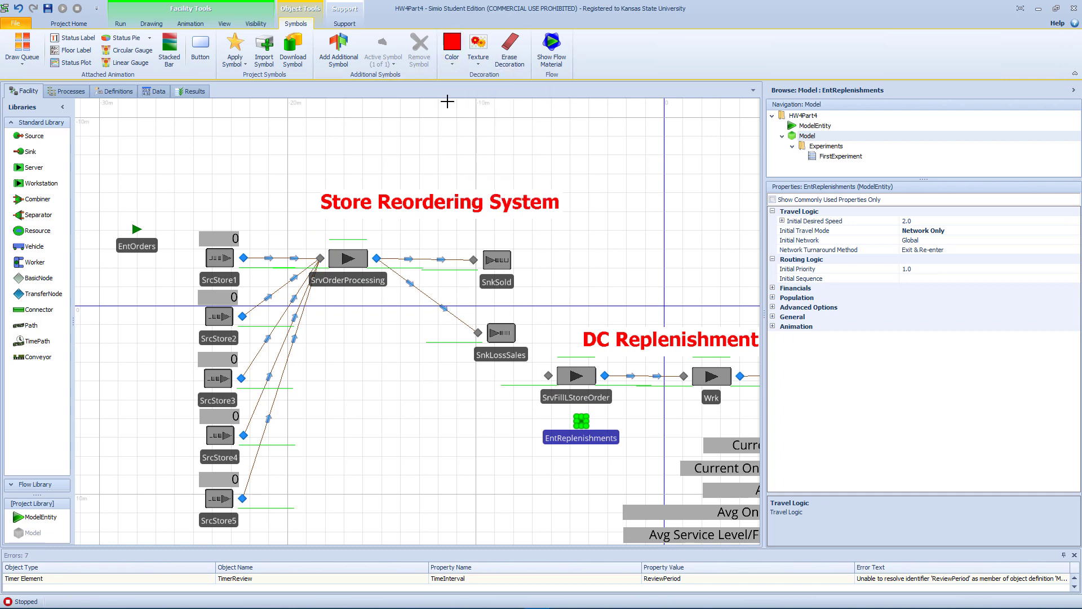
{"action": "left_click", "coordinate": [581, 421]}
{"action": "left_click", "coordinate": [71, 95]}
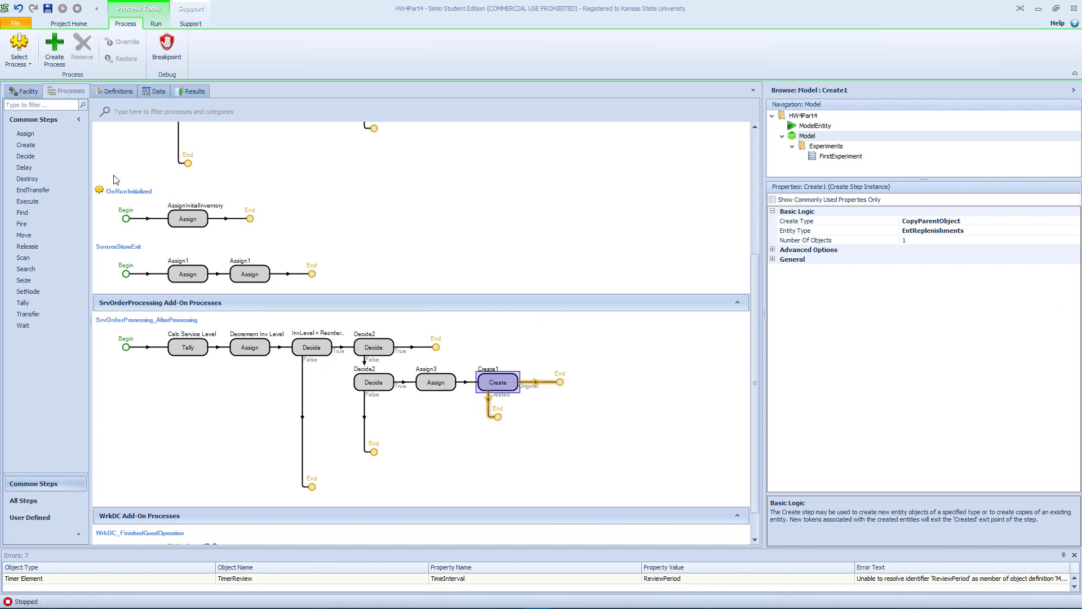
Step: Add an Assign step on the Create step's Created branch and add a row to its additional assignments
{"action": "left_click_drag", "start_coordinate": [26, 133], "coordinate": [507, 418]}
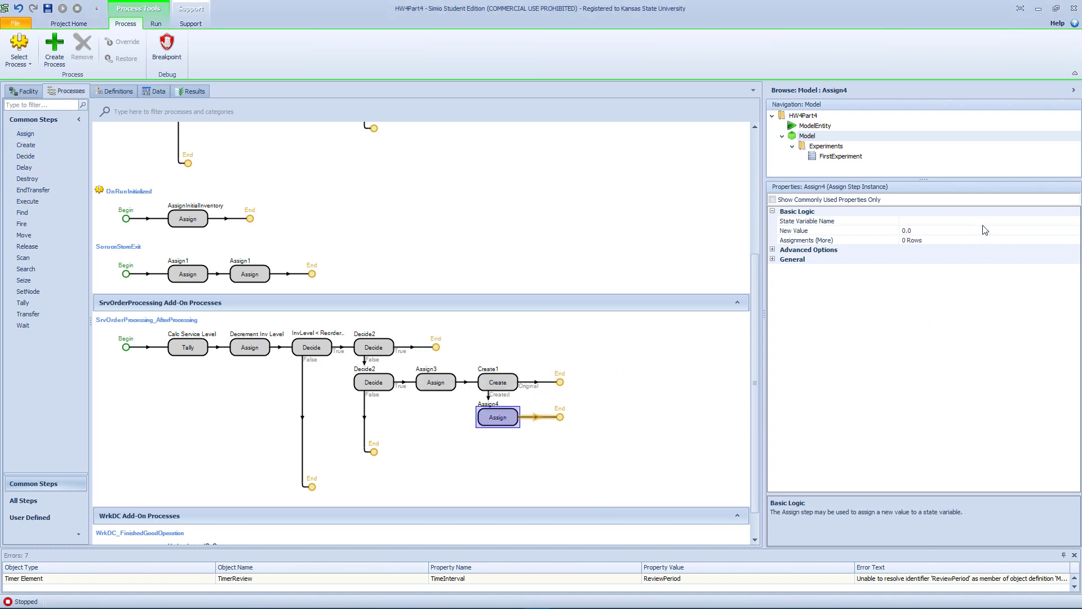
{"action": "left_click", "coordinate": [995, 241]}
{"action": "left_click", "coordinate": [1072, 242]}
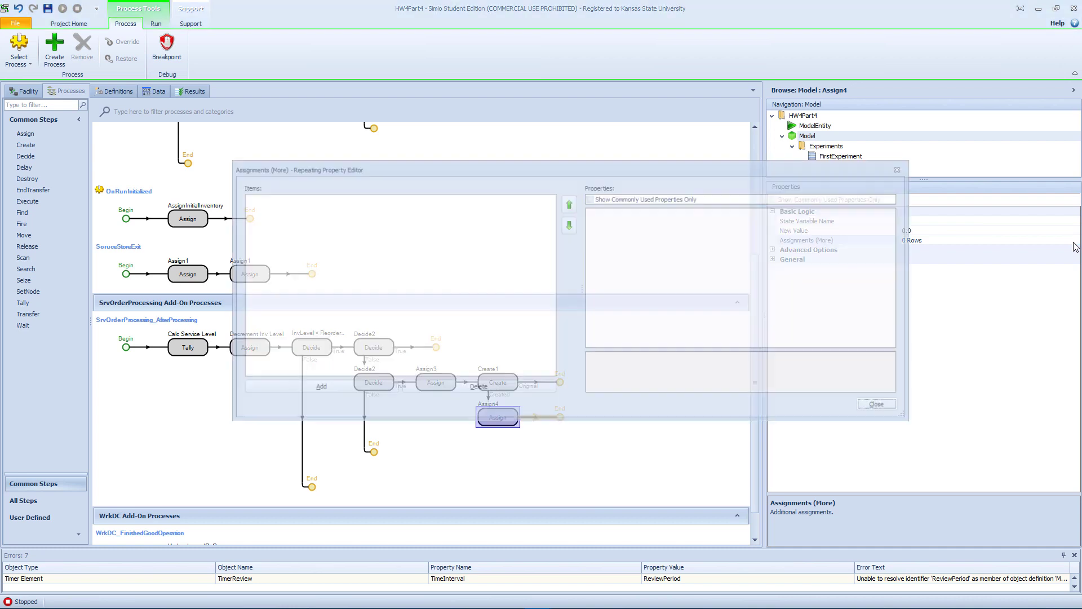
{"action": "left_click", "coordinate": [331, 385]}
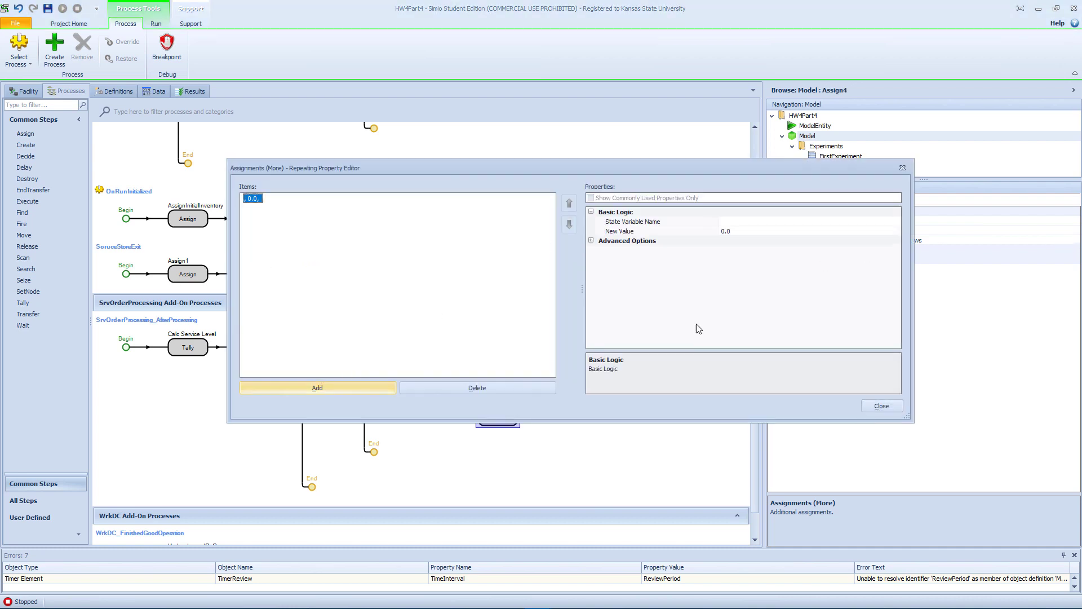
Step: Set the first assignment row's state variable to ModelEntity.EStaOrderAmt
{"action": "left_click", "coordinate": [808, 222]}
{"action": "left_click", "coordinate": [896, 221]}
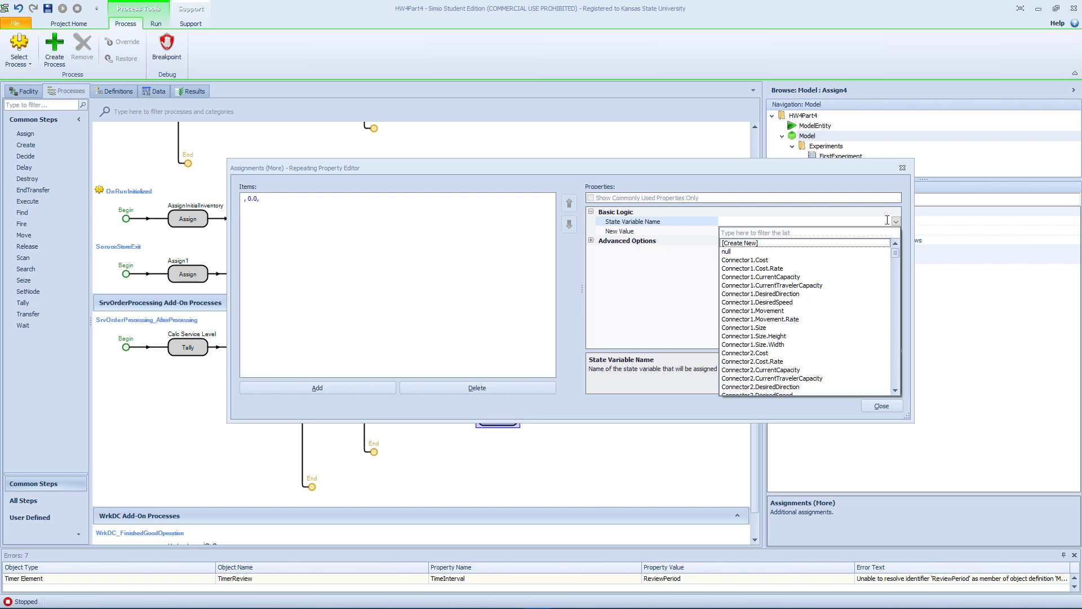
{"action": "key", "text": "m"}
{"action": "key", "text": "Down"}
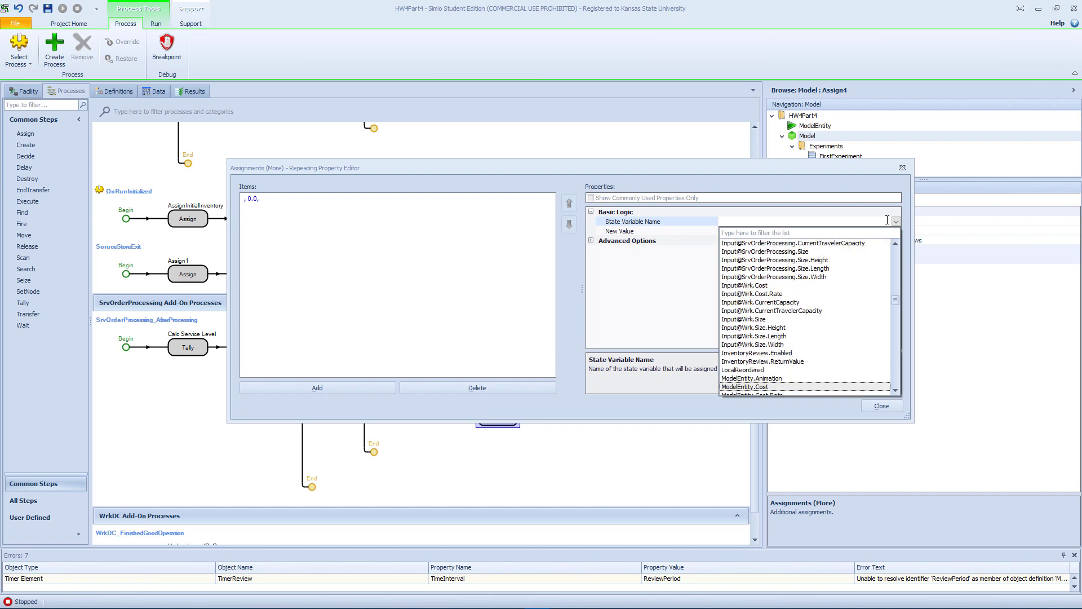
{"action": "key", "text": "Down"}
{"action": "key", "text": "Down"}
{"action": "key", "text": "Down"}
{"action": "key", "text": "Down"}
{"action": "key", "text": "Down"}
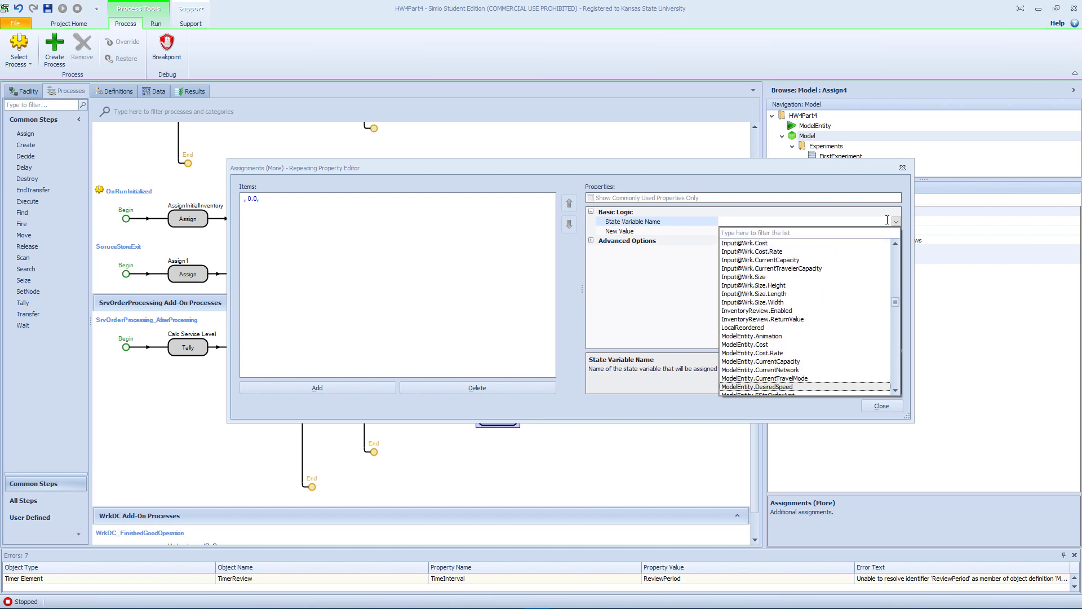
{"action": "key", "text": "Down"}
{"action": "key", "text": "Down"}
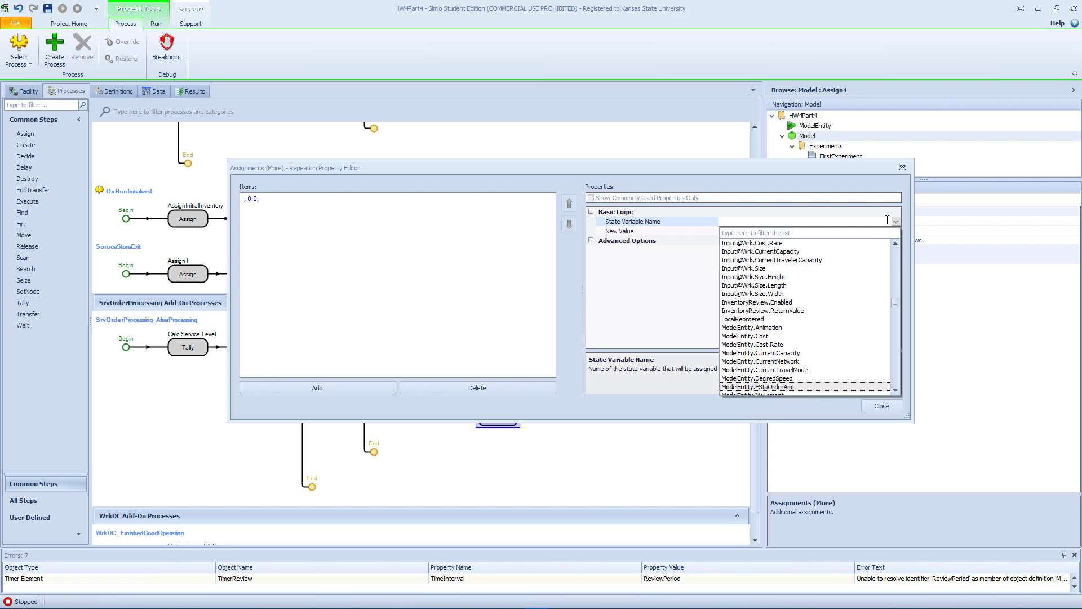
{"action": "key", "text": "Up"}
{"action": "key", "text": "Up"}
{"action": "key", "text": "Down"}
{"action": "key", "text": "Return"}
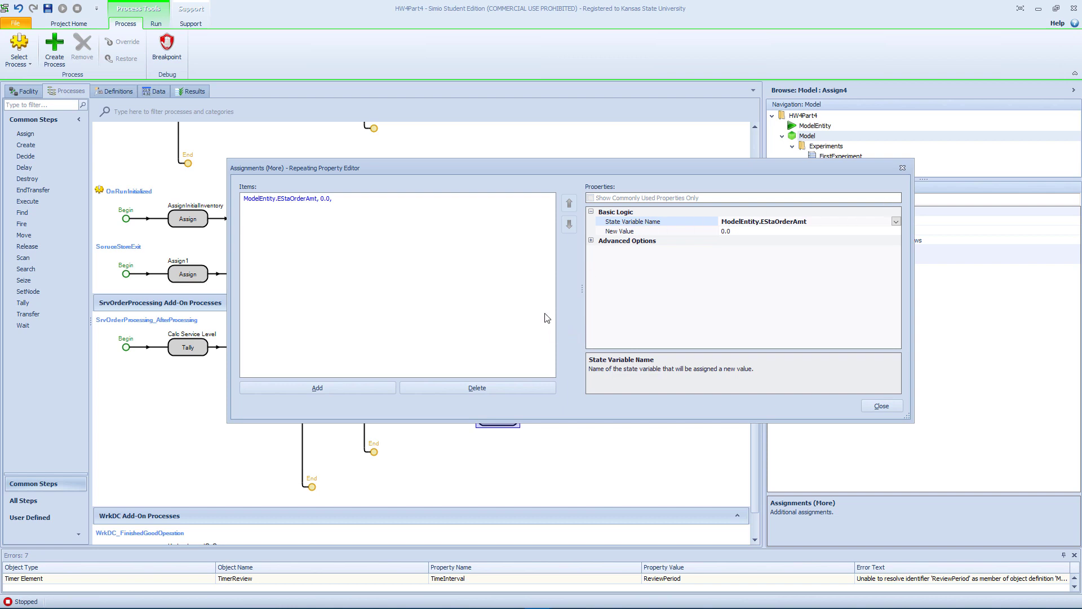
Step: Set the new value of the ModelEntity.EStaOrderAmt assignment to Math.Min(LocalOrderQty,WarehouseStock)
{"action": "left_click", "coordinate": [776, 232]}
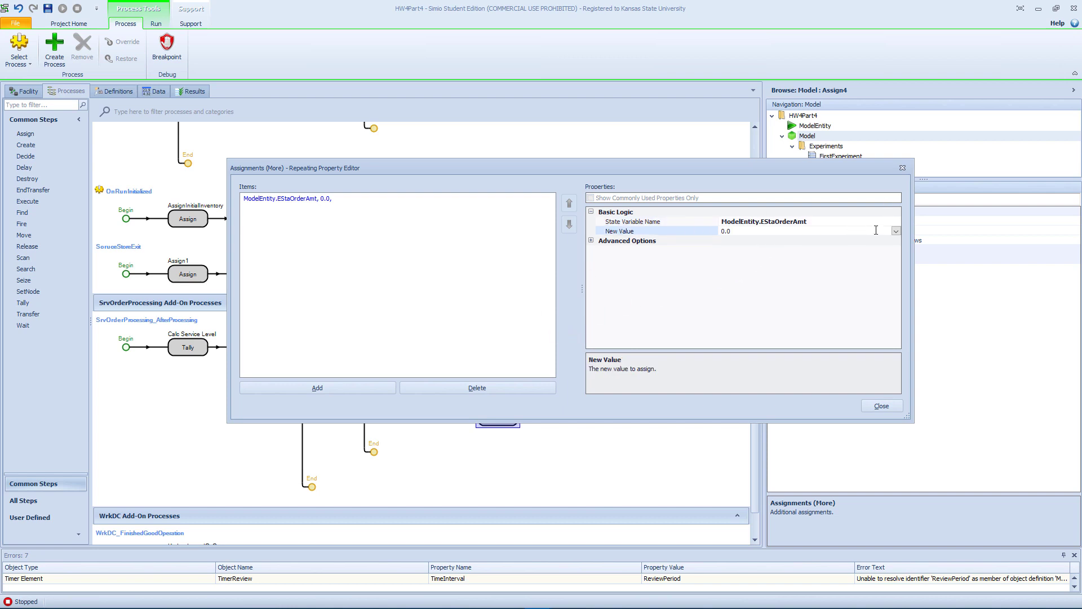
{"action": "left_click", "coordinate": [895, 231]}
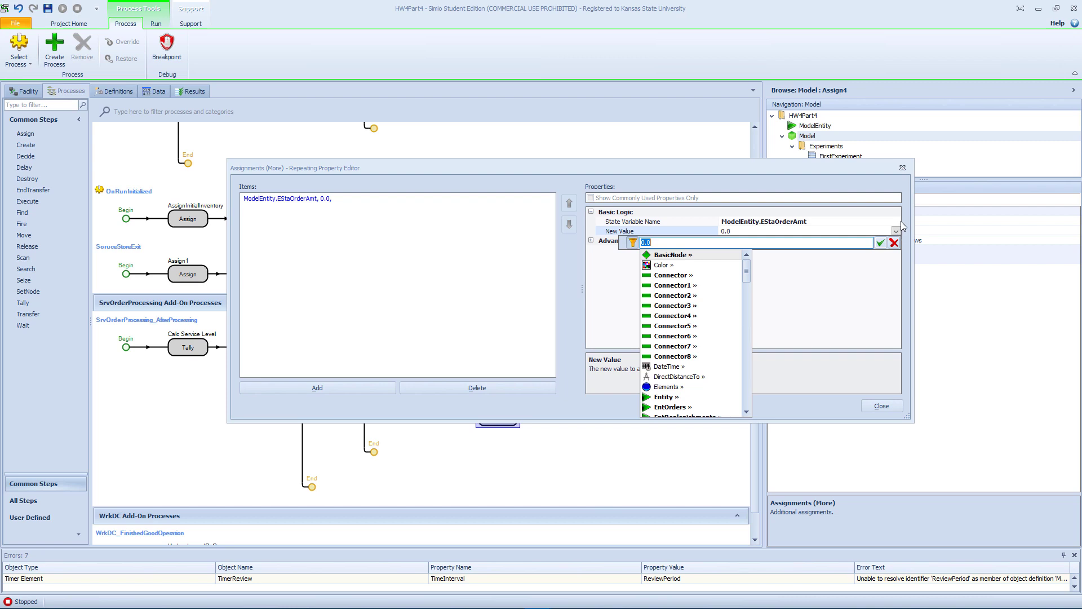
{"action": "type", "text": "Math"}
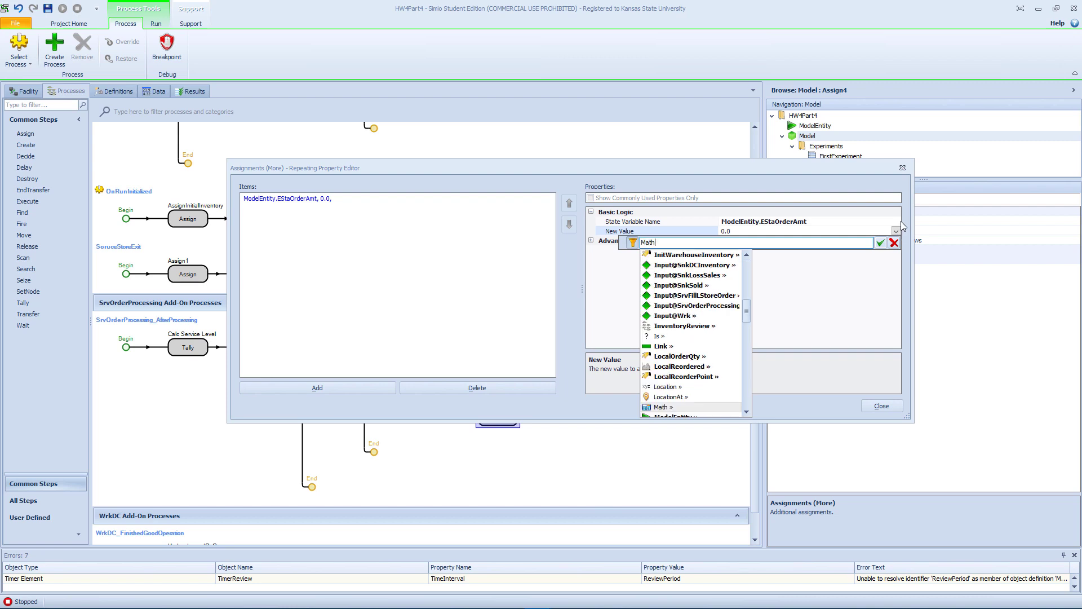
{"action": "type", "text": ".Min"}
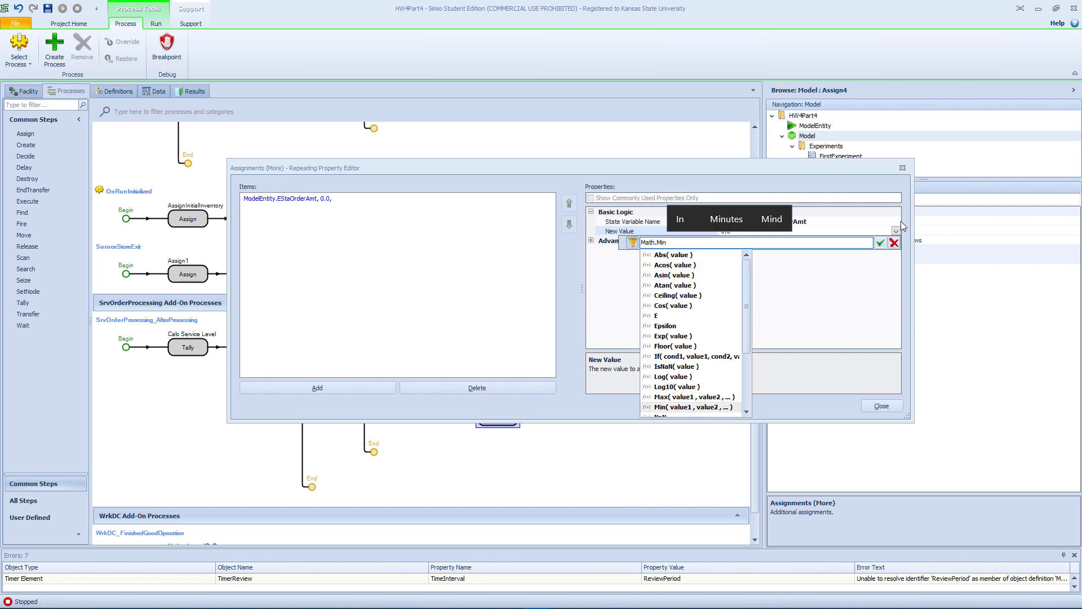
{"action": "type", "text": "("}
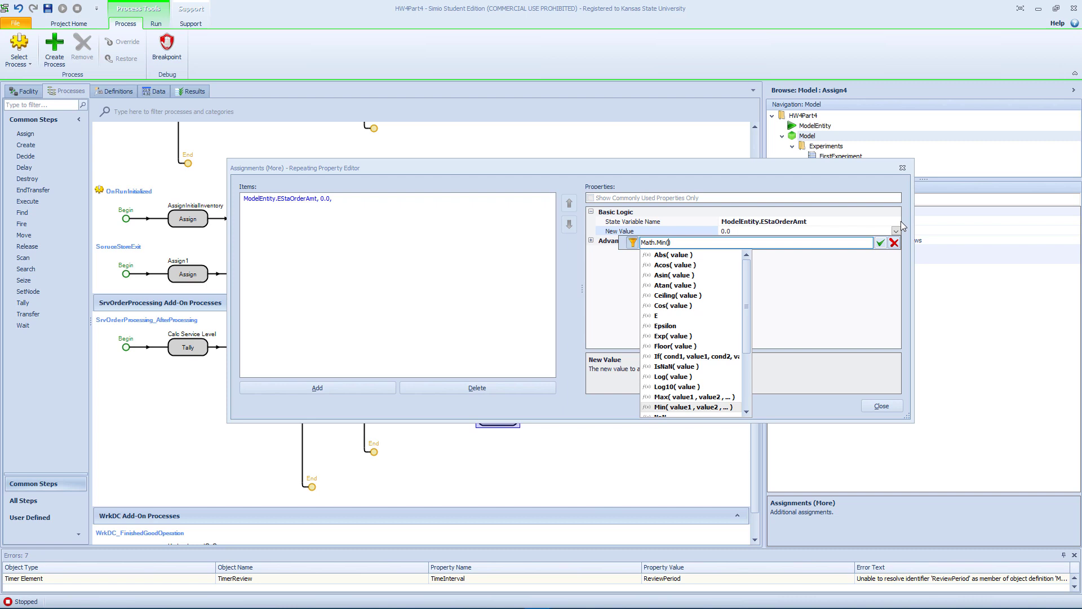
{"action": "type", "text": "Loca"}
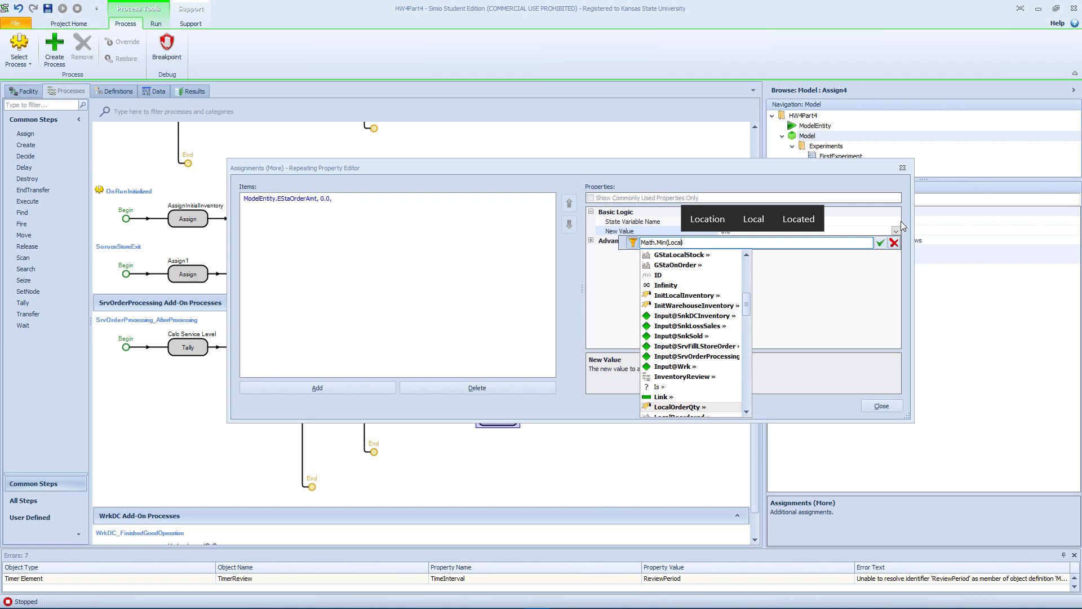
{"action": "type", "text": "l"}
{"action": "key", "text": "Return"}
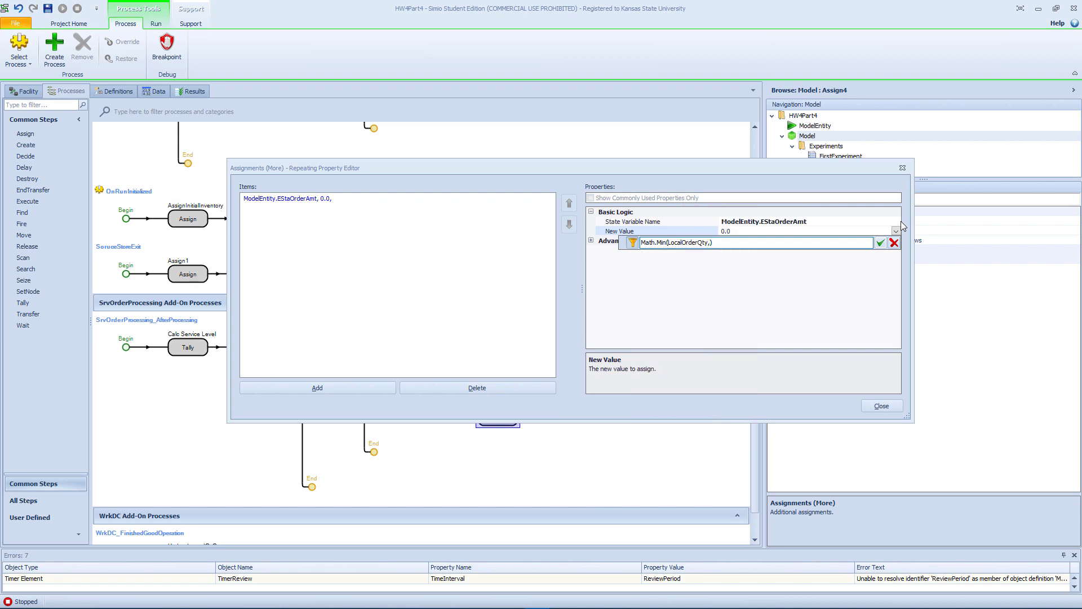
{"action": "type", "text": ",War"}
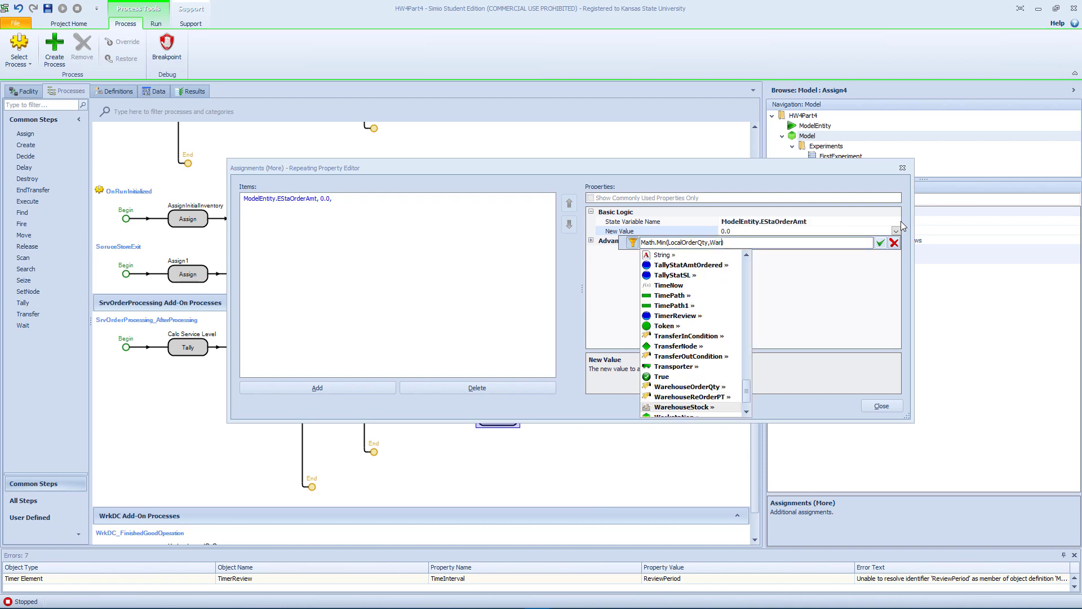
{"action": "key", "text": "Return"}
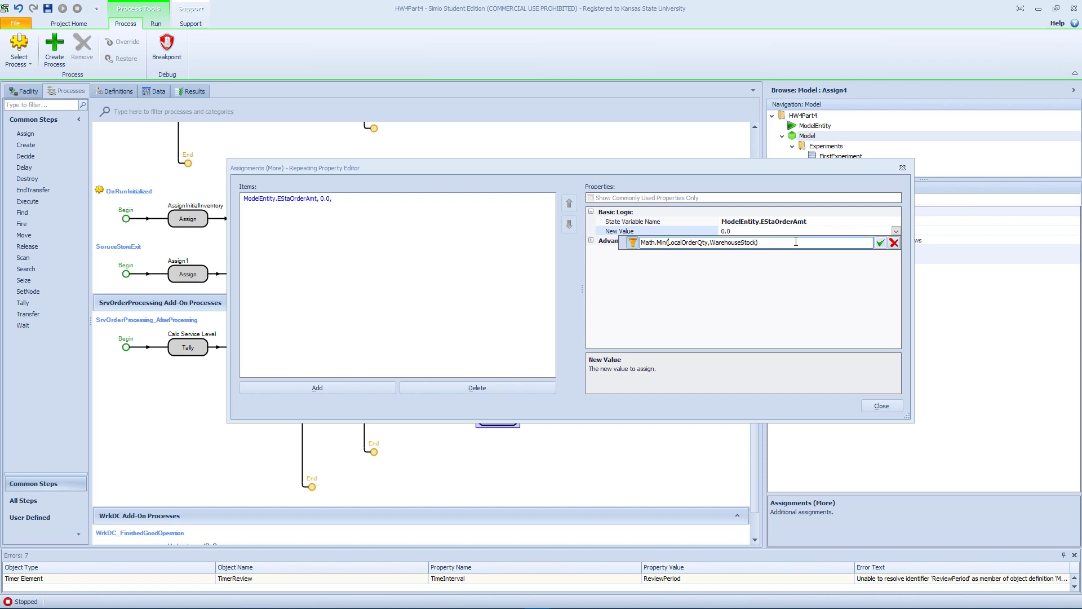
{"action": "left_click", "coordinate": [880, 242]}
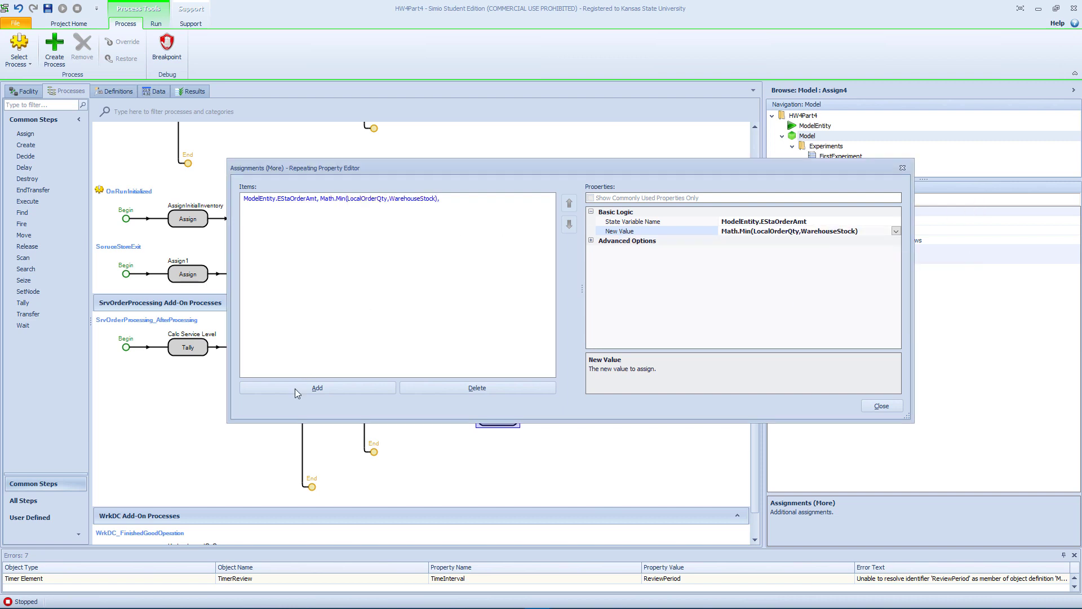
Step: Add a second assignment row and copy the state variable name ModelEntity.EStaOrderAmt from the first row
{"action": "left_click", "coordinate": [311, 388]}
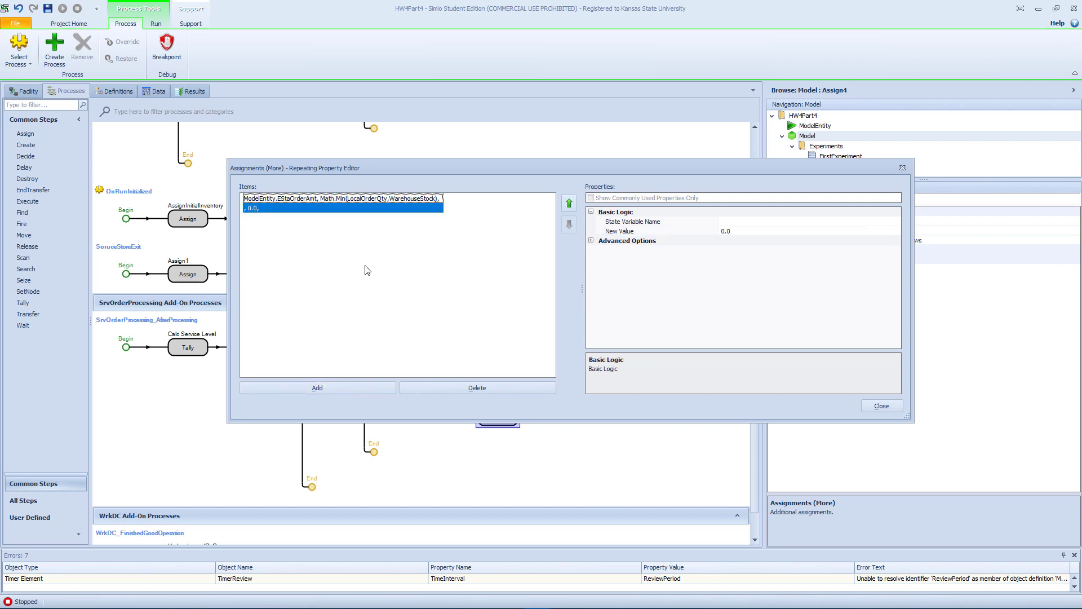
{"action": "left_click", "coordinate": [740, 222]}
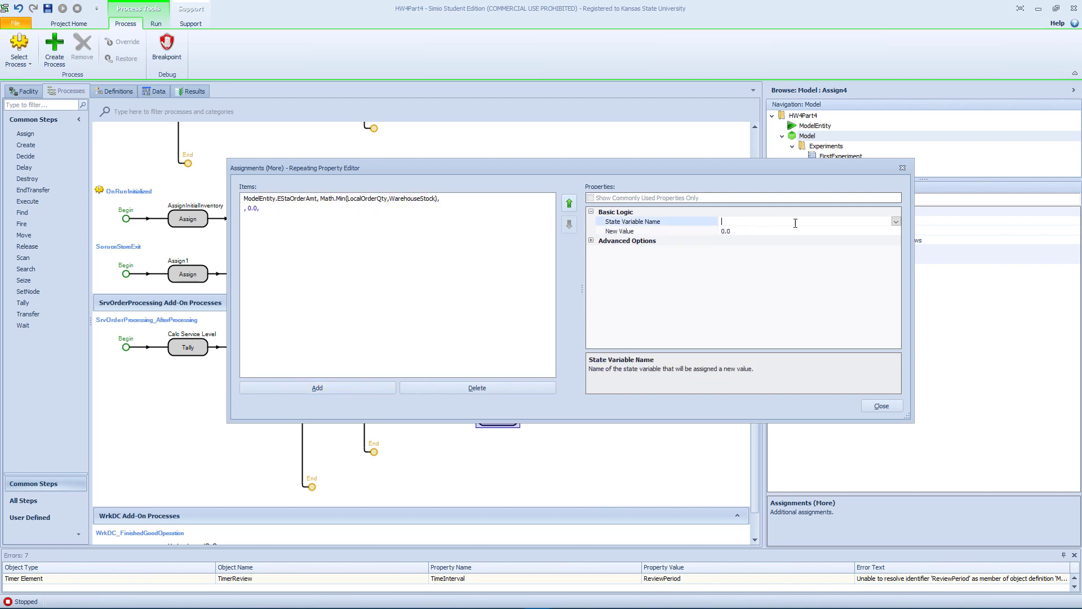
{"action": "left_click", "coordinate": [402, 200]}
{"action": "left_click", "coordinate": [694, 218]}
{"action": "key", "text": "ctrl+c"}
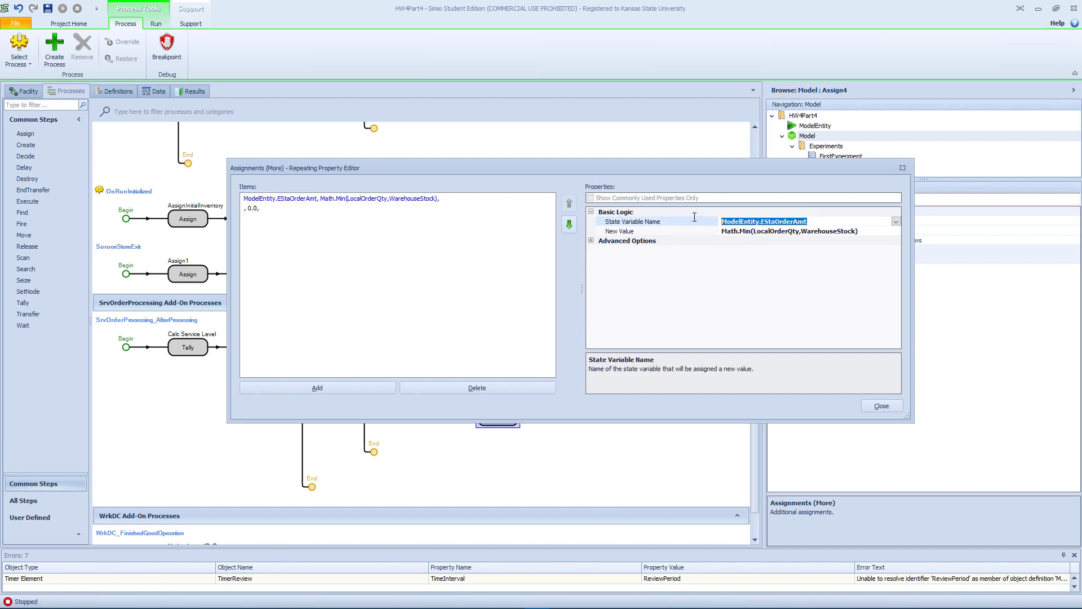
Step: Set the second assignment row's state variable to WarehouseStock
{"action": "left_click", "coordinate": [341, 218]}
{"action": "left_click", "coordinate": [261, 209]}
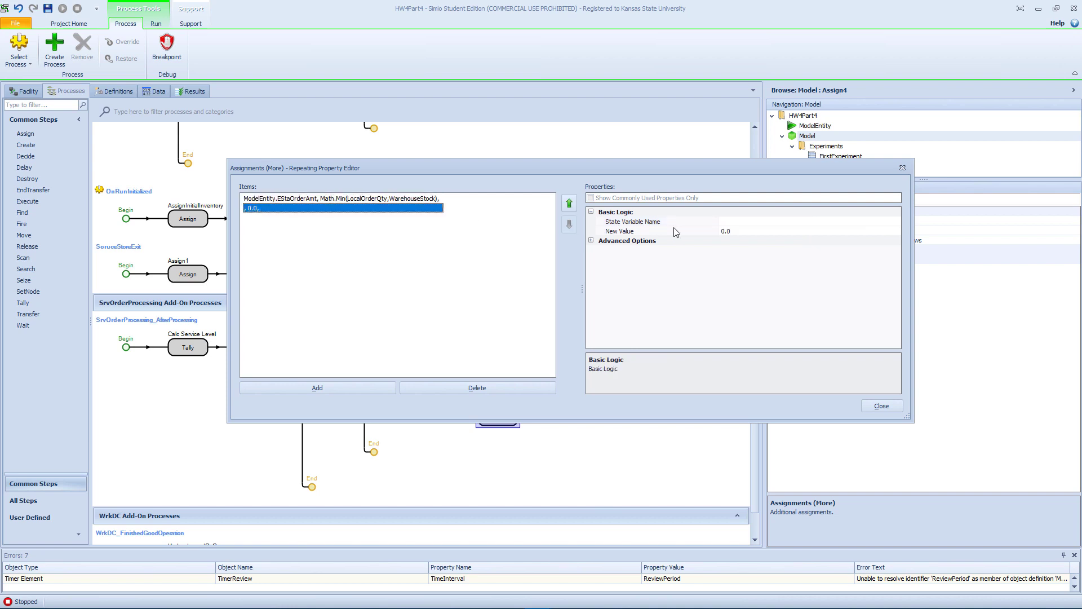
{"action": "left_click", "coordinate": [734, 222]}
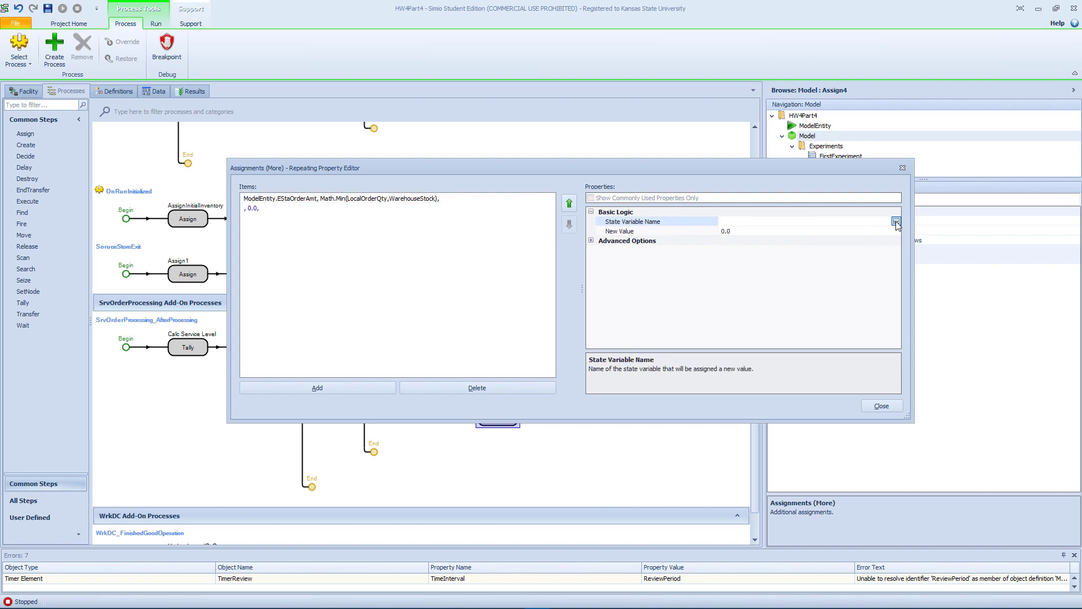
{"action": "left_click", "coordinate": [895, 222]}
{"action": "key", "text": "w"}
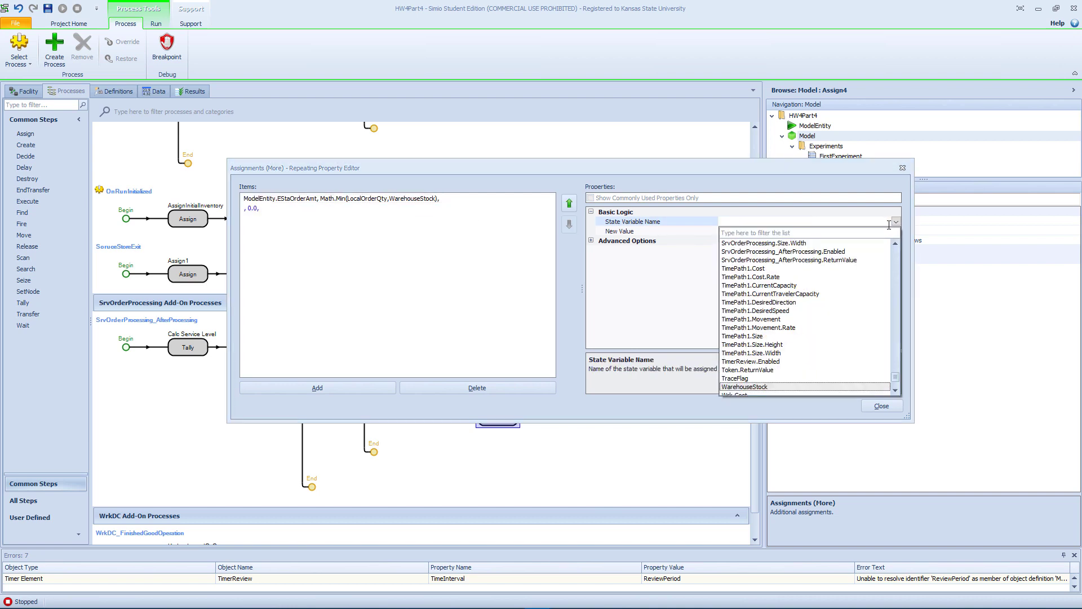
{"action": "key", "text": "Return"}
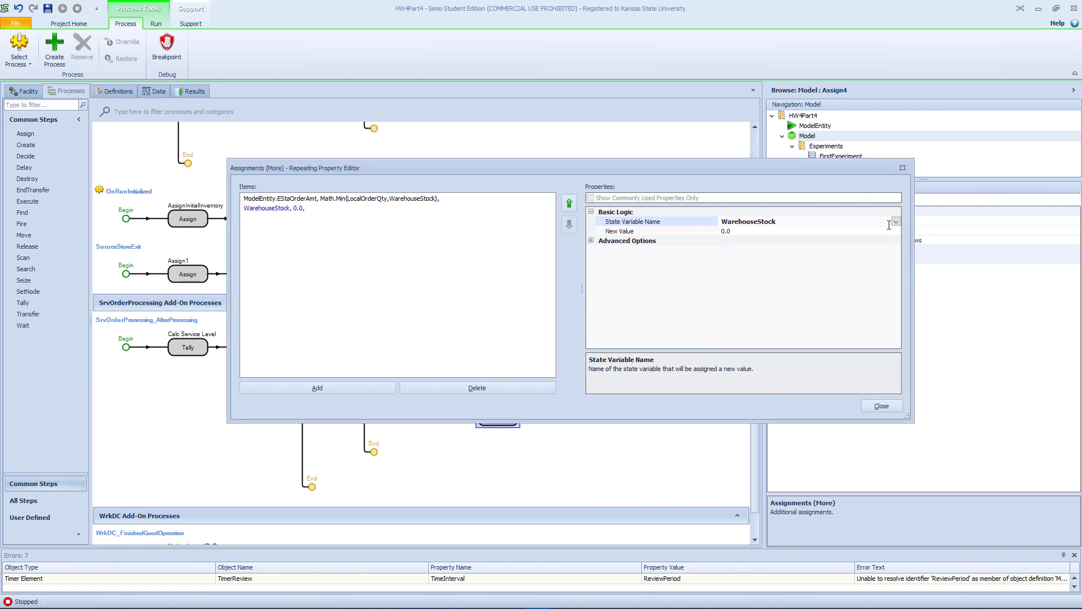
Step: Set the new value of the WarehouseStock assignment to the copied ModelEntity.EStaOrderAmt and close the assignments editor
{"action": "left_click", "coordinate": [831, 231]}
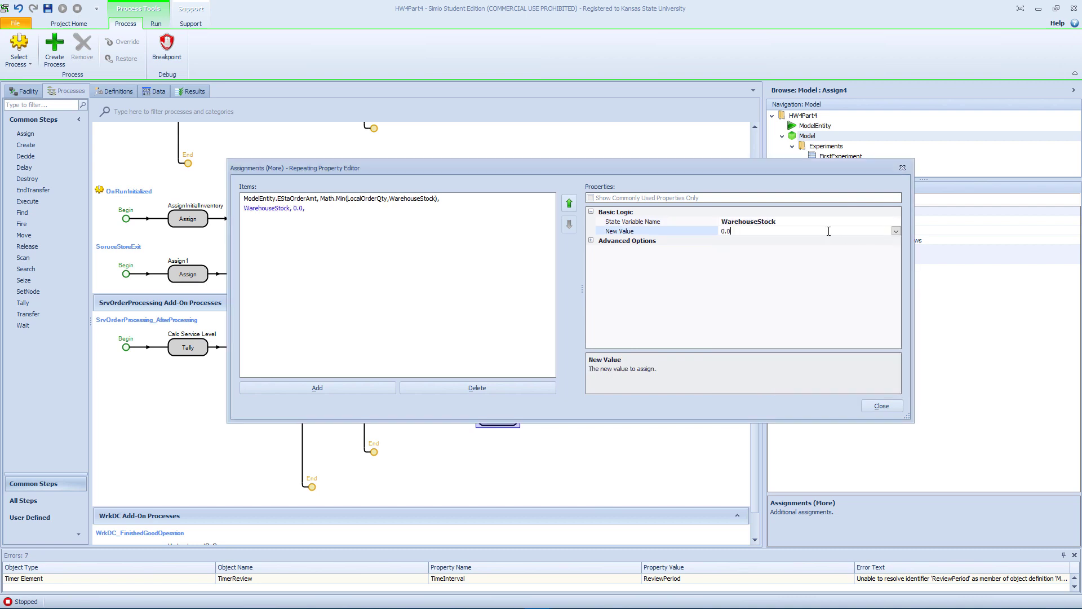
{"action": "left_click", "coordinate": [817, 231]}
{"action": "key", "text": "ctrl+v"}
{"action": "key", "text": "Return"}
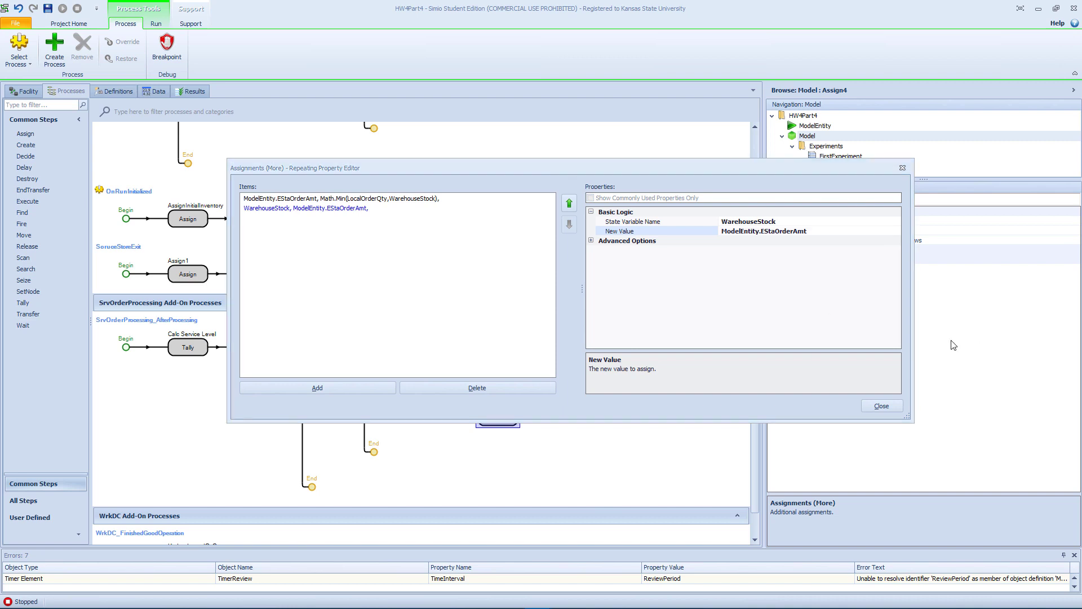
{"action": "left_click", "coordinate": [881, 406]}
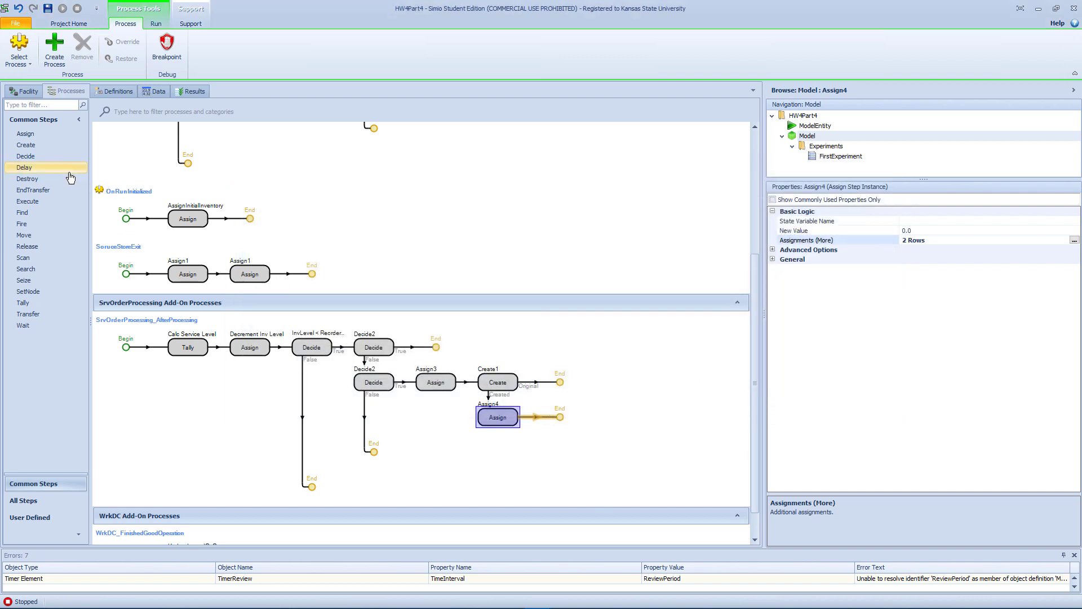
Step: Add a Transfer step after the new Assign step and set its destination node to Input@SrvFillLStoreOrder
{"action": "left_click_drag", "start_coordinate": [48, 313], "coordinate": [571, 416]}
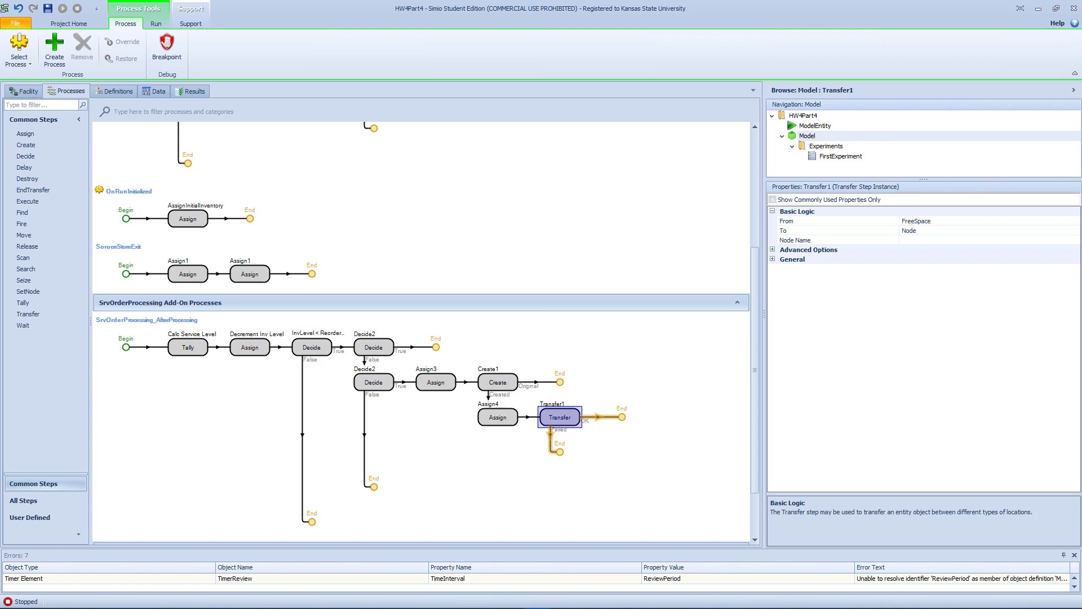
{"action": "left_click", "coordinate": [972, 240]}
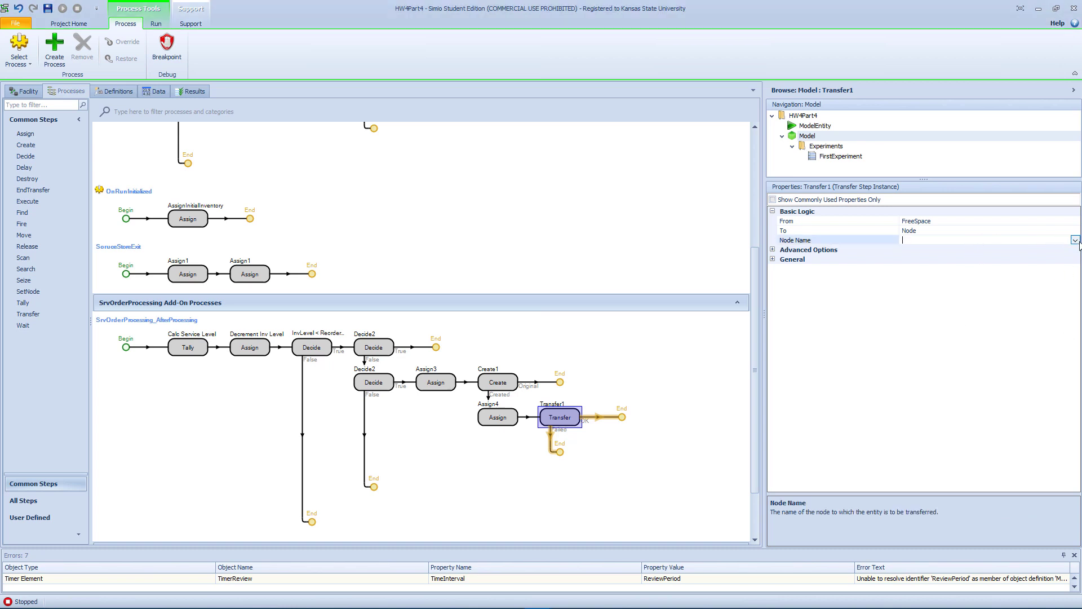
{"action": "left_click", "coordinate": [1075, 241]}
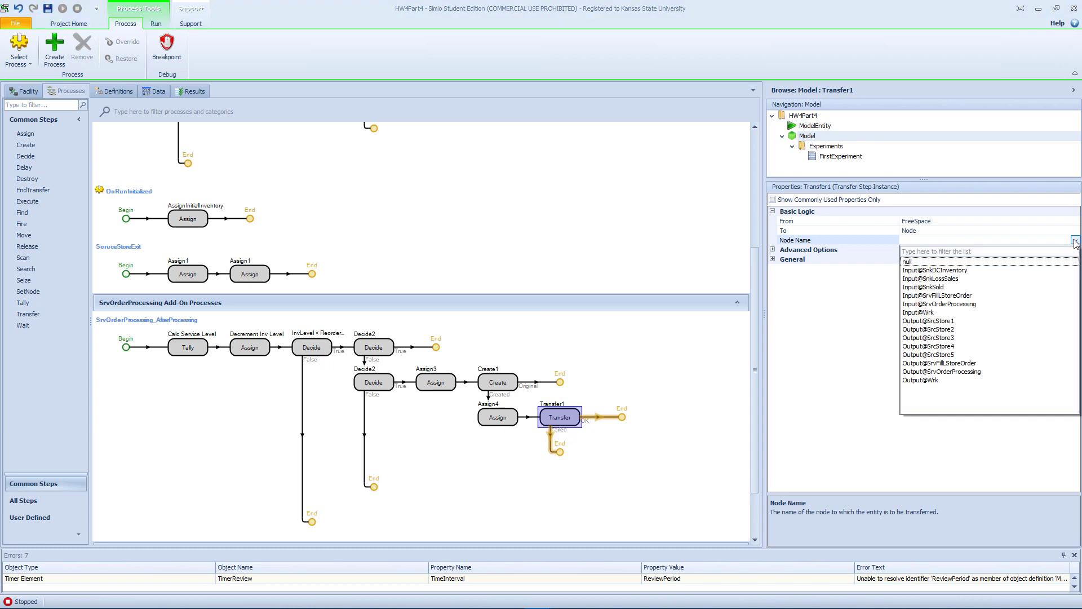
{"action": "left_click", "coordinate": [969, 297]}
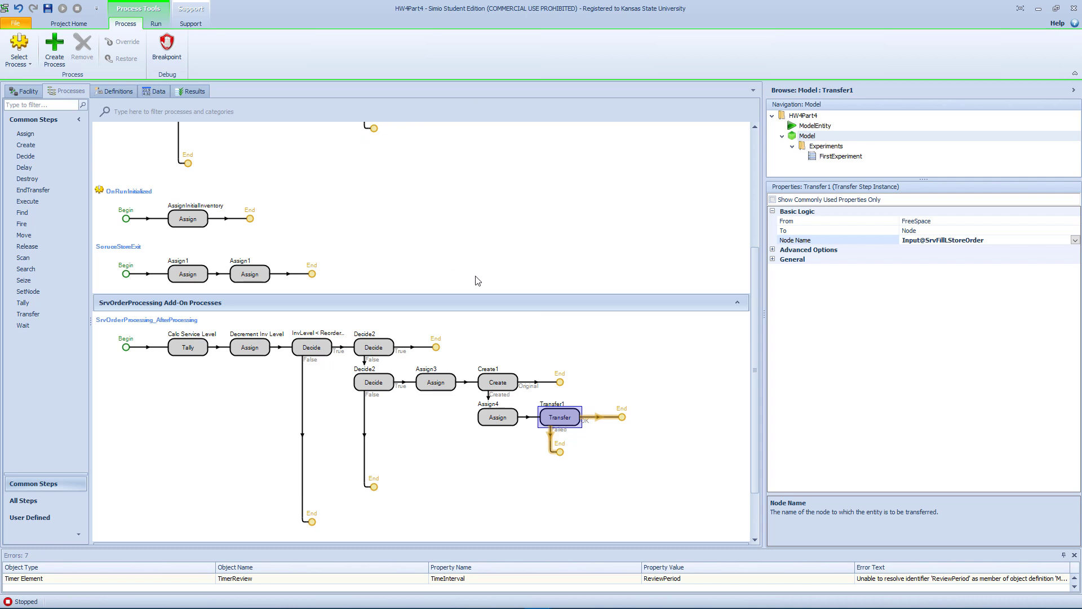
Step: Remove the InventoryReview process from the model
{"action": "scroll", "coordinate": [477, 280], "scroll_direction": "up", "scroll_amount": 2}
{"action": "scroll", "coordinate": [478, 281], "scroll_direction": "up", "scroll_amount": 1}
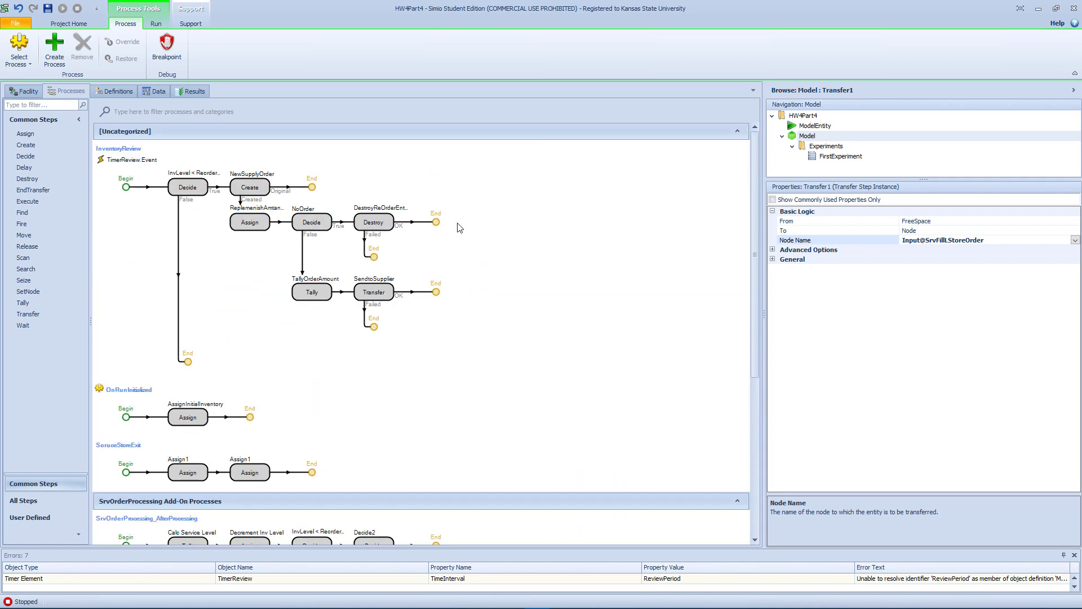
{"action": "left_click", "coordinate": [179, 171]}
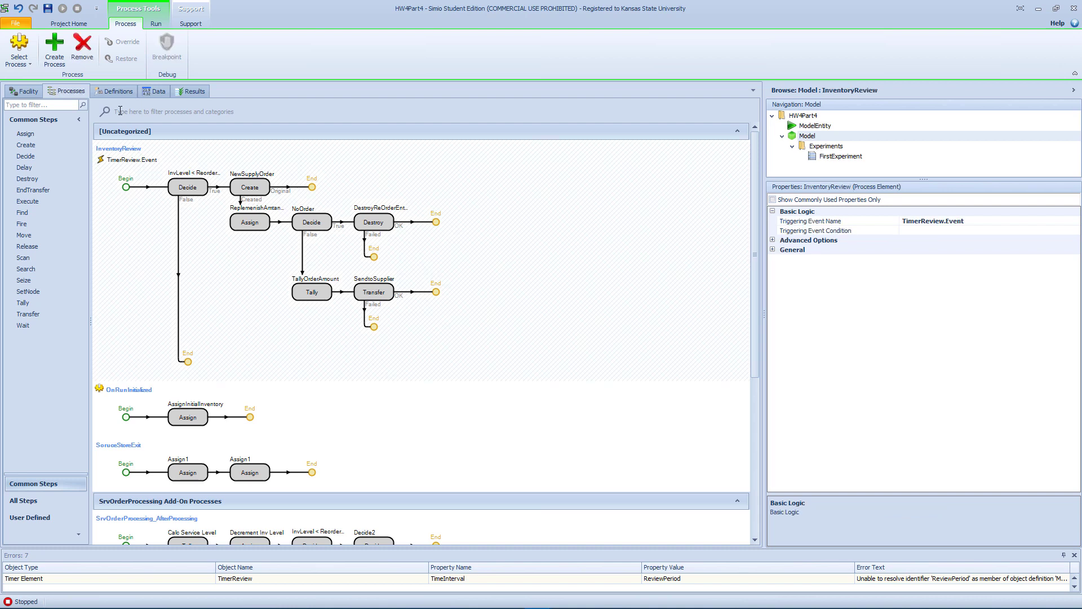
{"action": "left_click", "coordinate": [82, 48]}
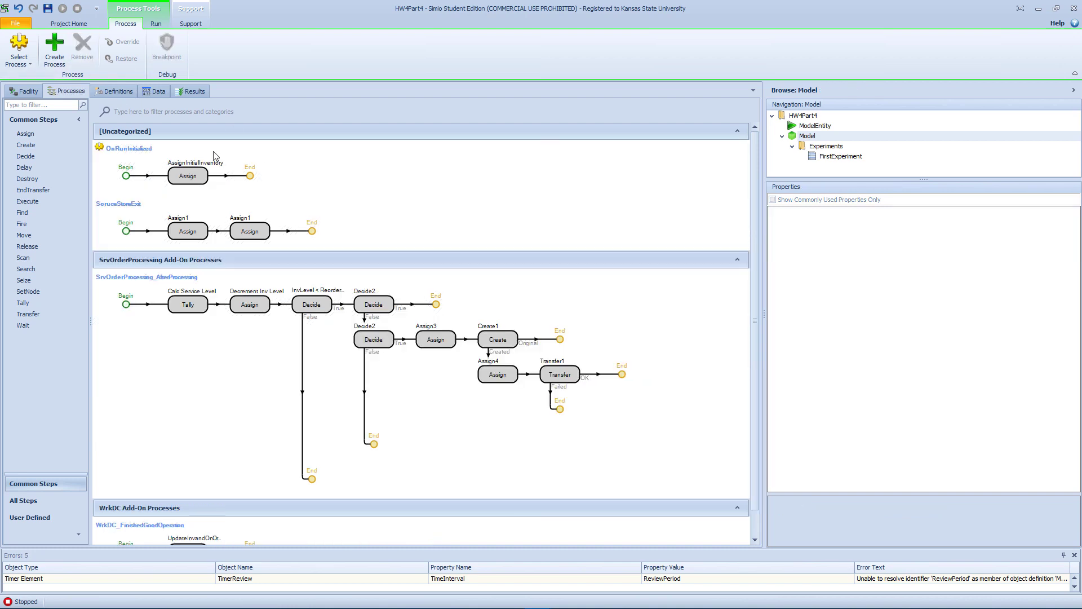
Step: Delete the TimerReview timer element from the model's definitions
{"action": "left_click", "coordinate": [119, 92]}
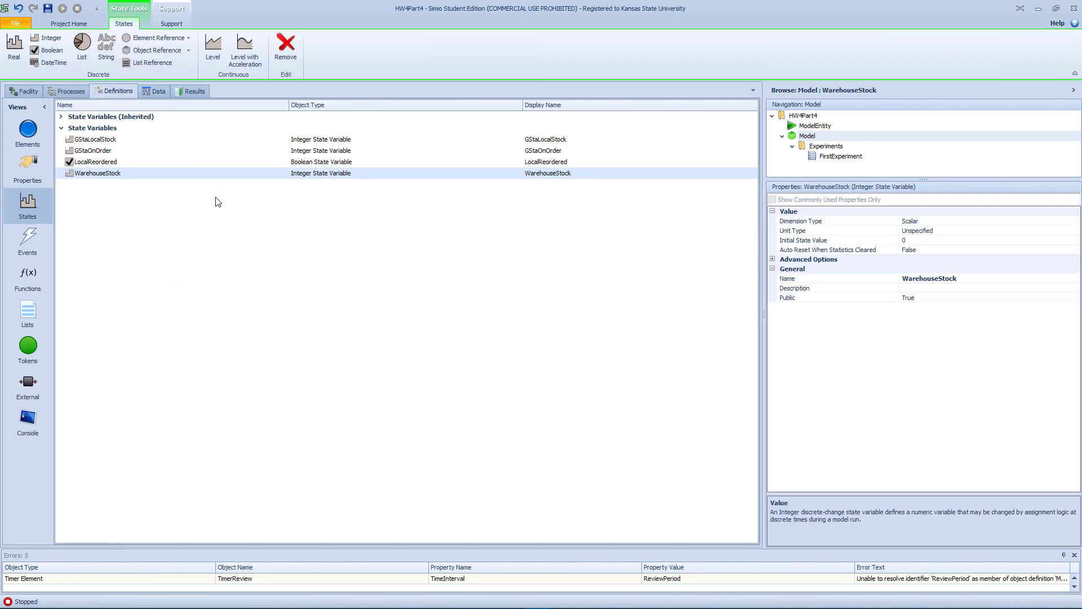
{"action": "left_click", "coordinate": [28, 131]}
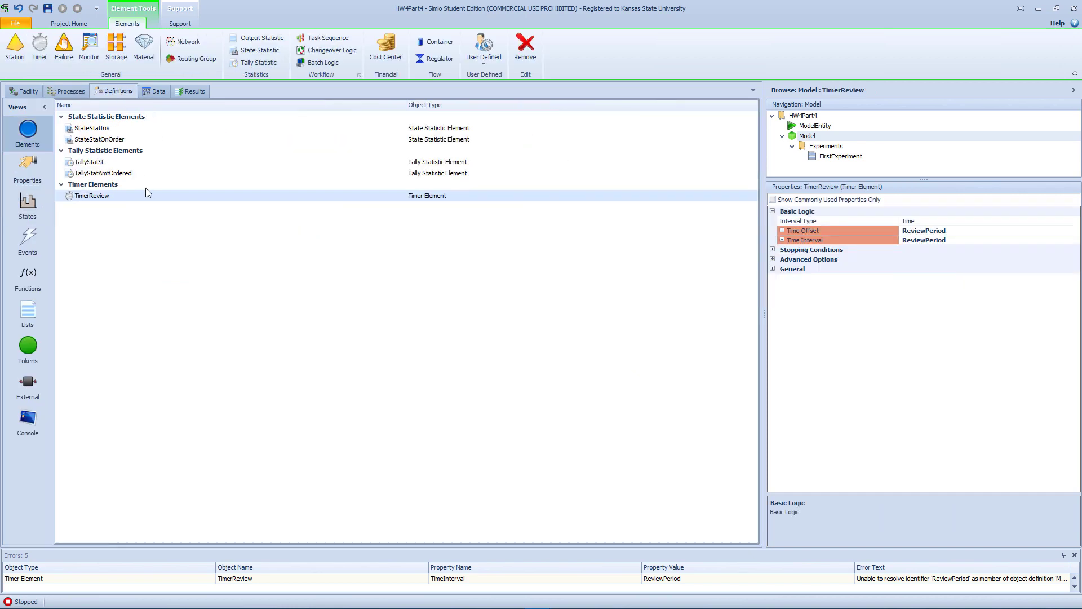
{"action": "left_click", "coordinate": [139, 198]}
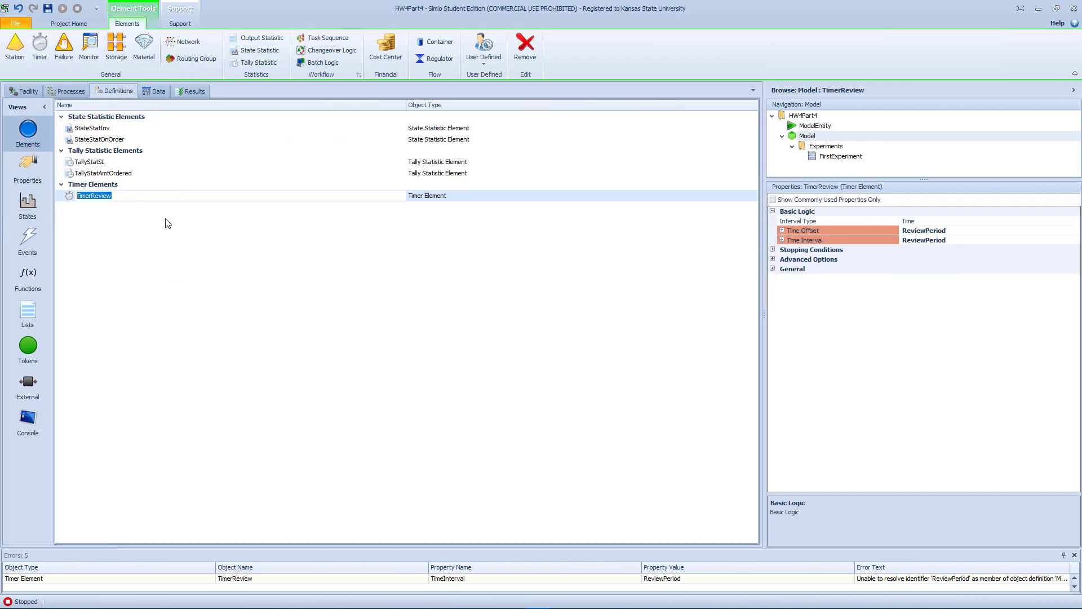
{"action": "key", "text": "Escape"}
{"action": "left_click", "coordinate": [69, 196]}
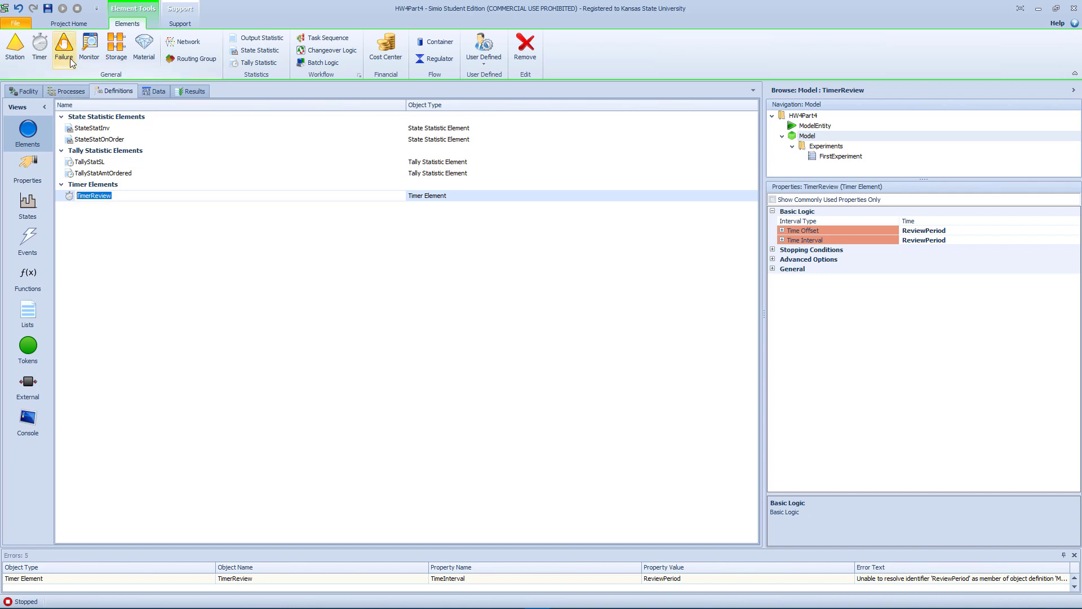
{"action": "left_click", "coordinate": [524, 45]}
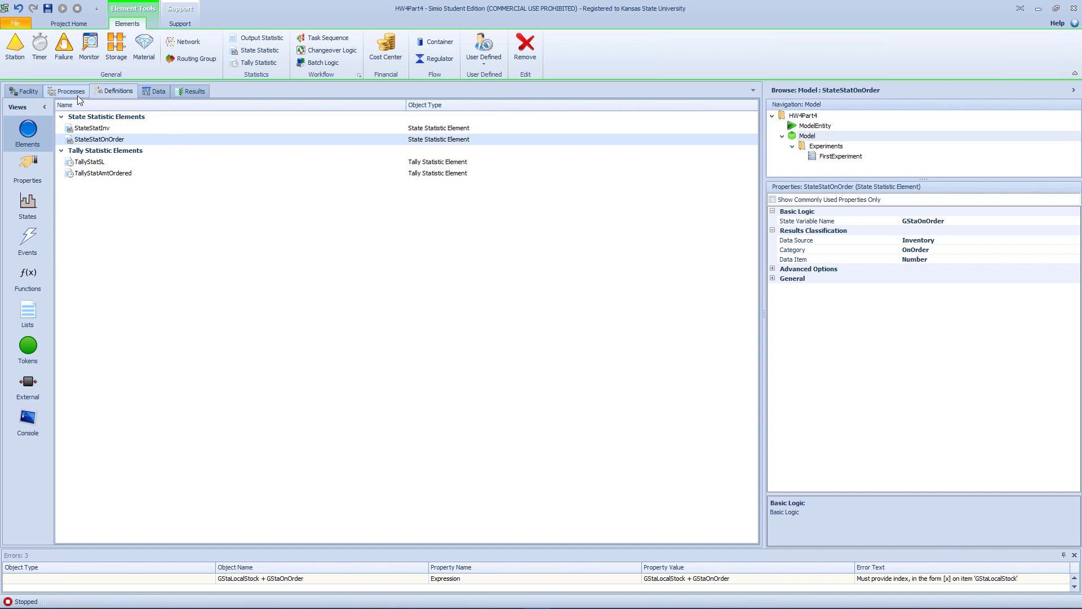
{"action": "left_click", "coordinate": [29, 201]}
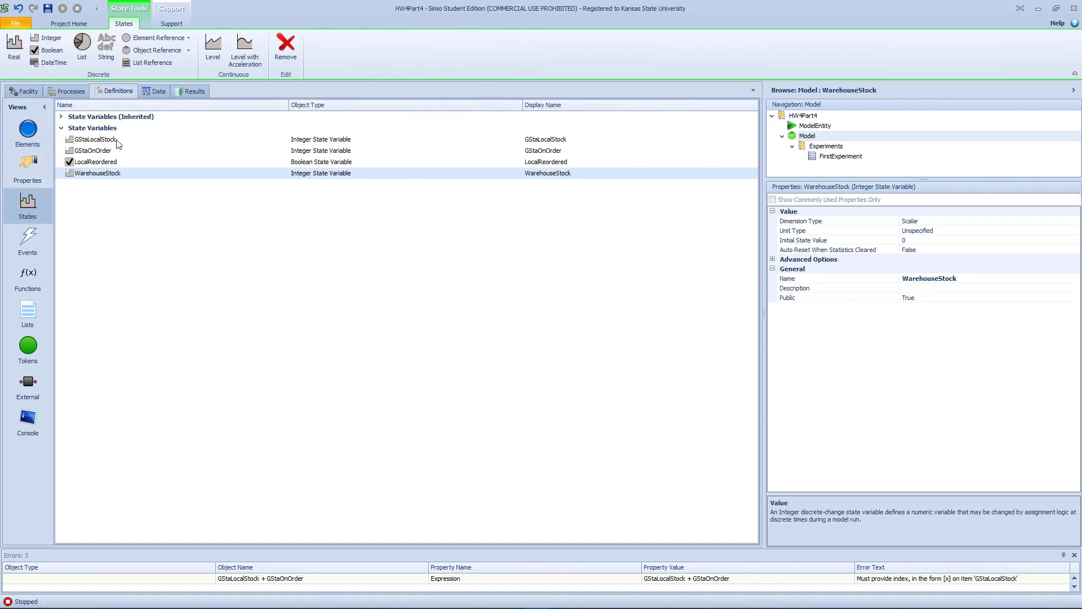
{"action": "left_click", "coordinate": [47, 165]}
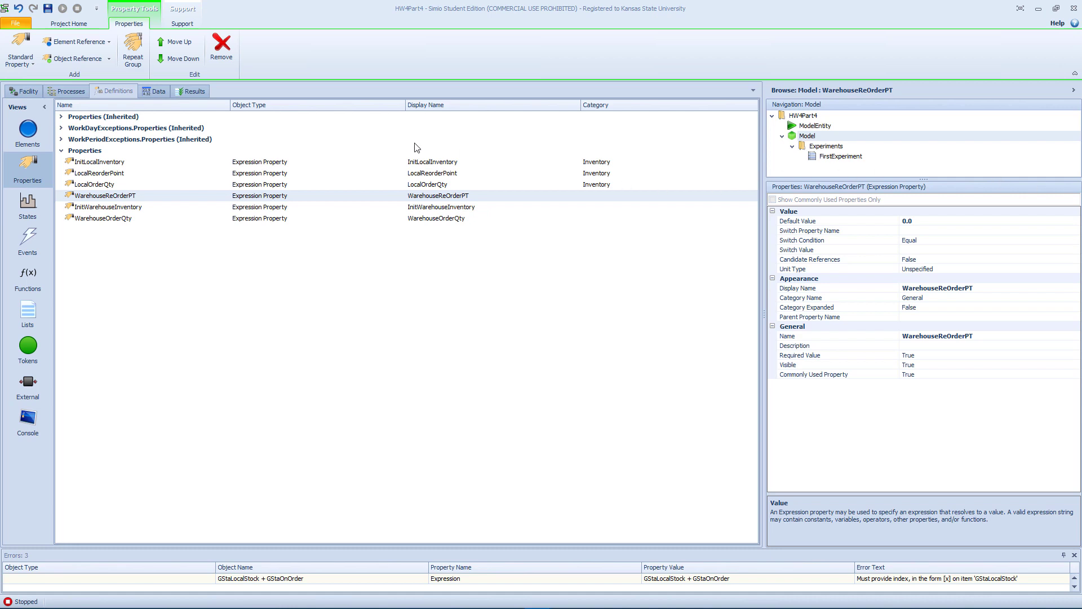
Step: Add an additional assignment to the AssignInitialInventory step in the OnRunInitialized process, with GStaLocalStock as its state variable
{"action": "left_click", "coordinate": [71, 91]}
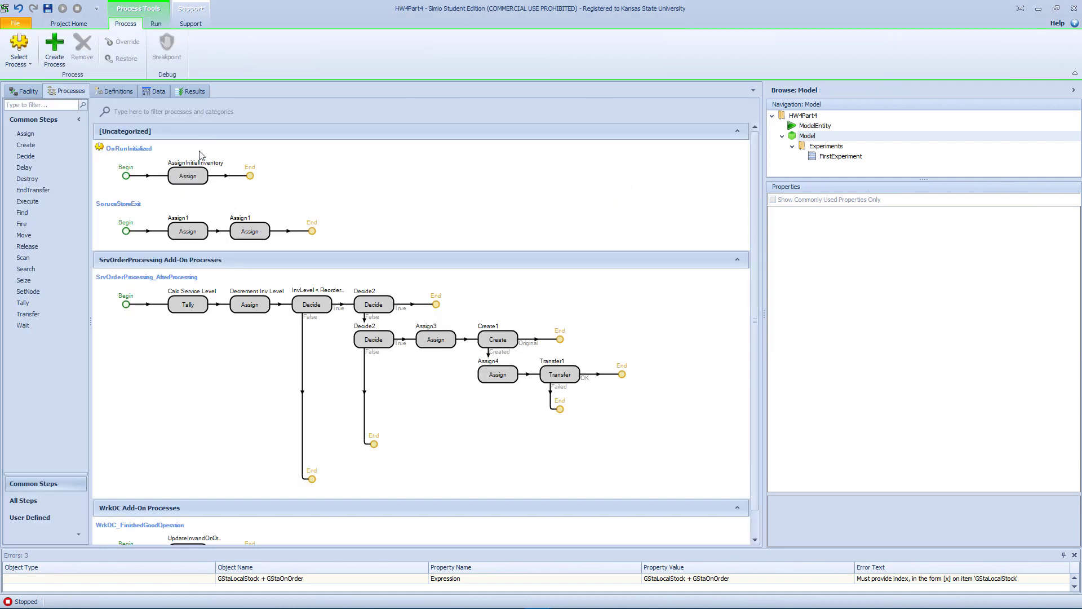
{"action": "left_click", "coordinate": [201, 177]}
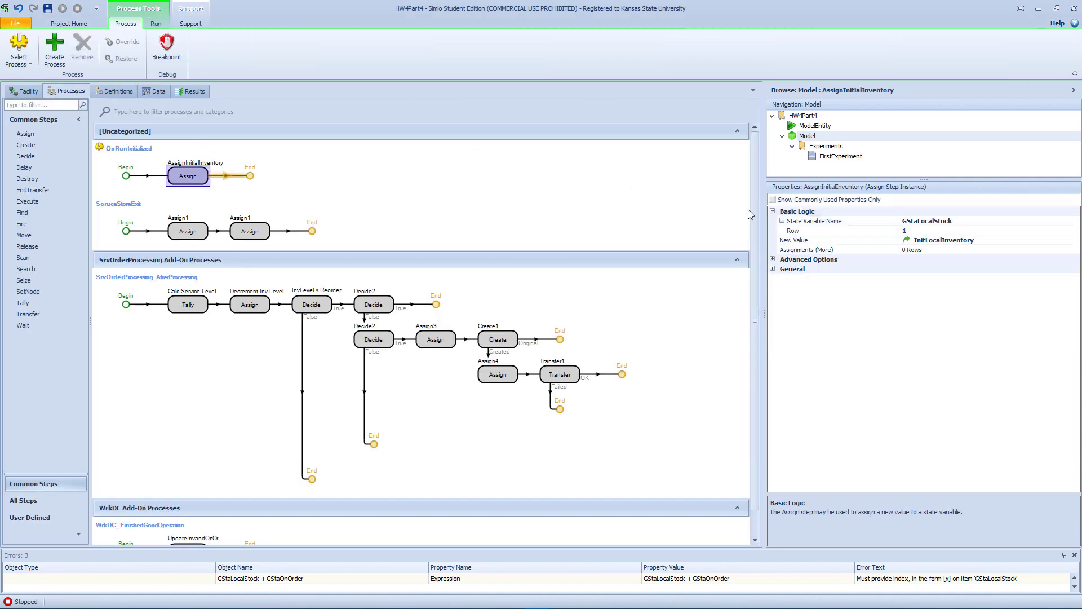
{"action": "left_click", "coordinate": [966, 221]}
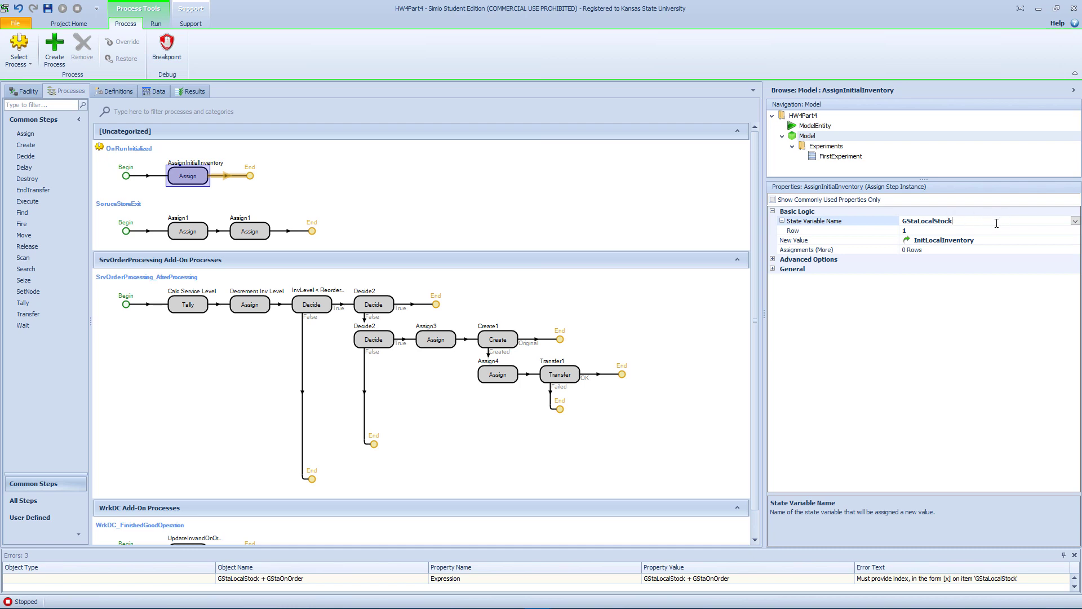
{"action": "left_click", "coordinate": [968, 251]}
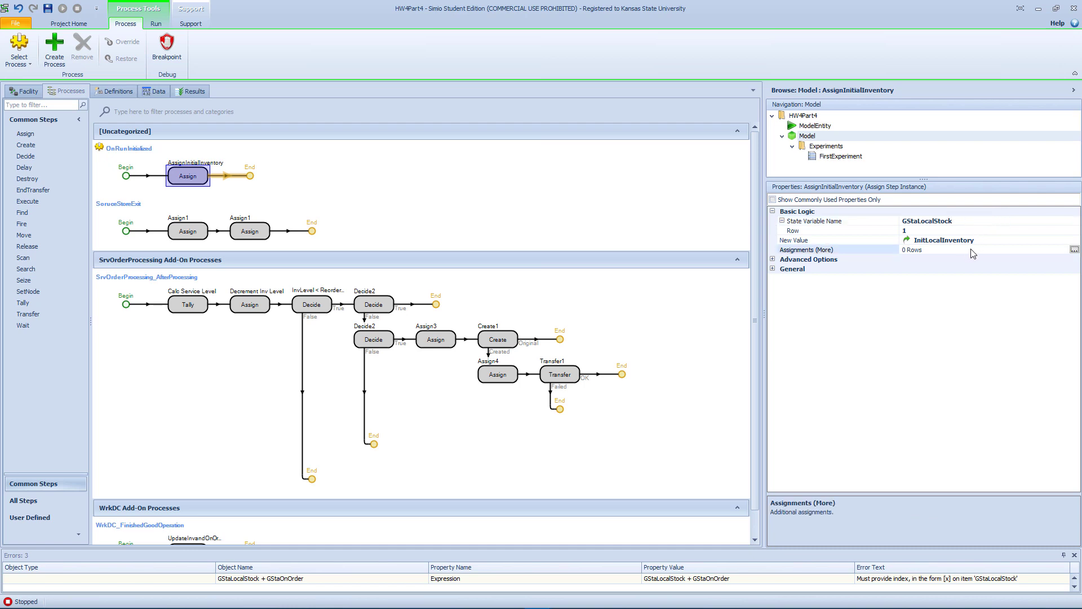
{"action": "left_click", "coordinate": [1074, 250]}
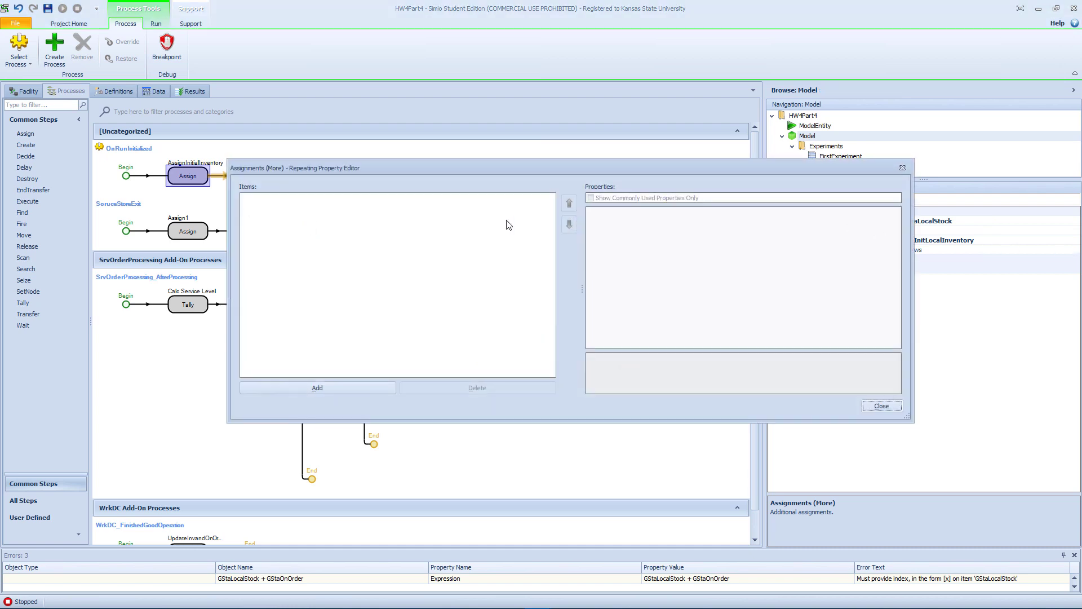
{"action": "left_click", "coordinate": [317, 387]}
{"action": "left_click", "coordinate": [732, 222]}
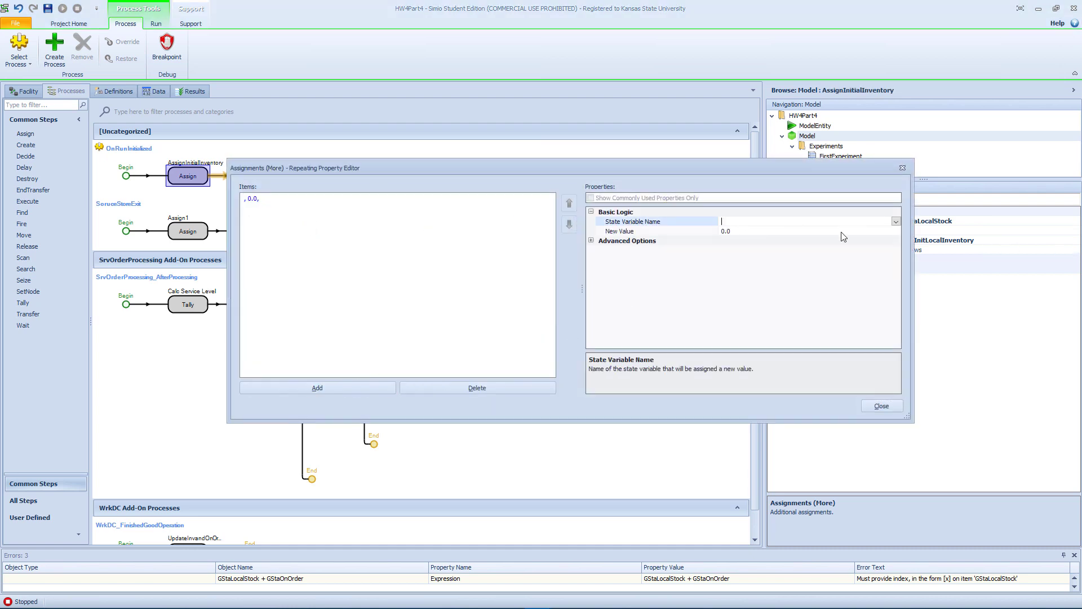
{"action": "left_click", "coordinate": [896, 222]}
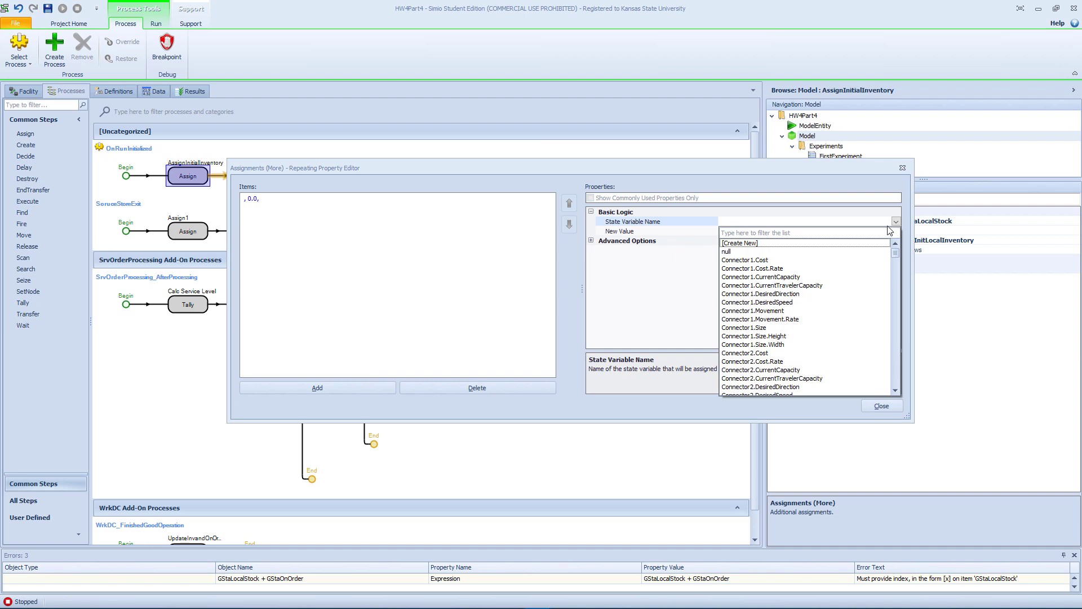
{"action": "scroll", "coordinate": [889, 231], "scroll_direction": "down", "scroll_amount": 20}
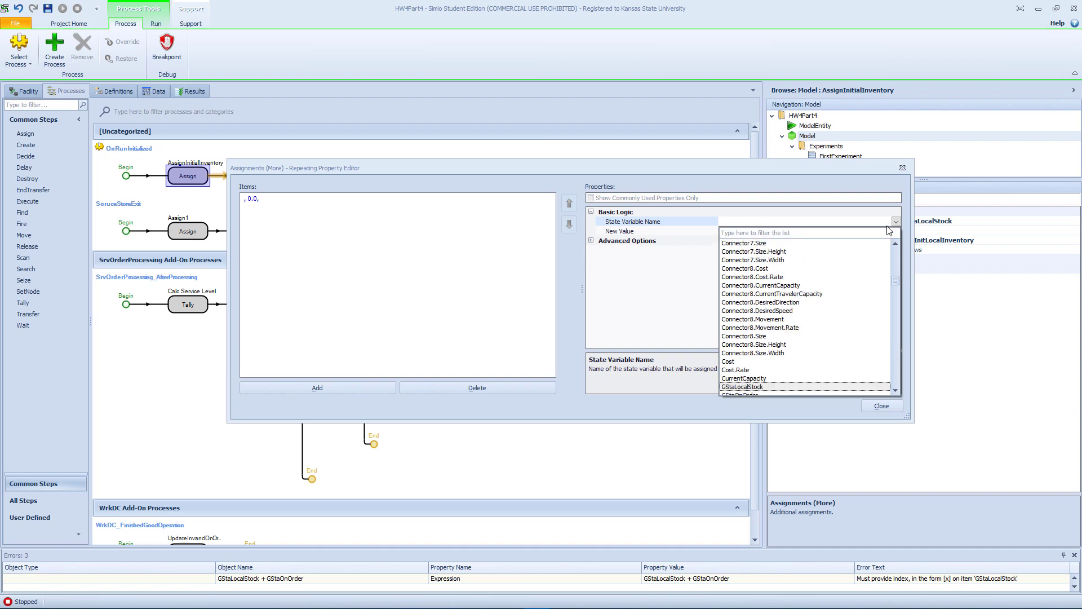
{"action": "left_click", "coordinate": [798, 388]}
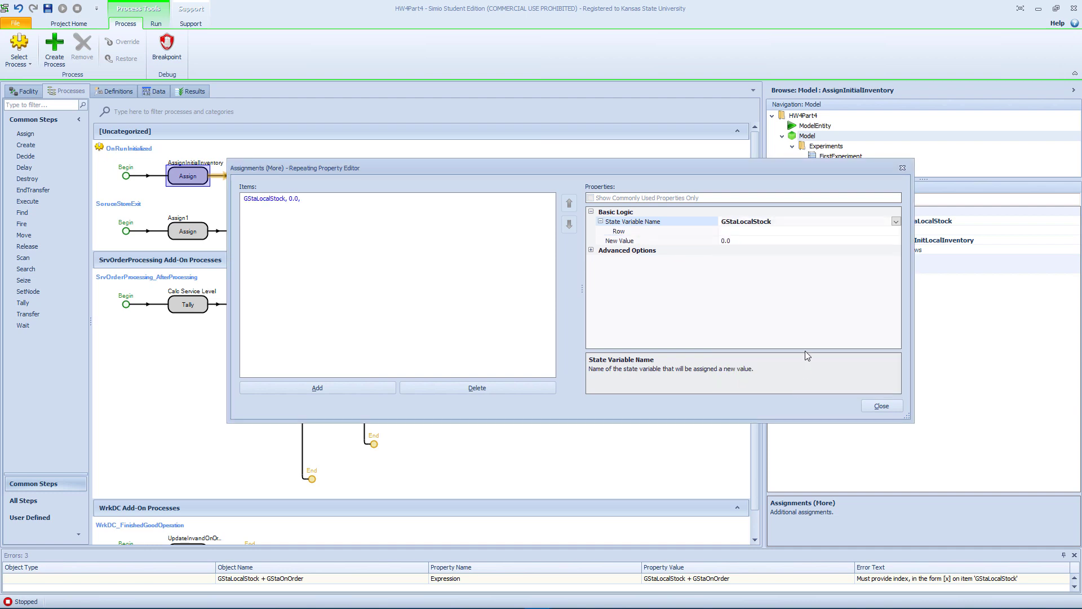
Step: Set the first additional assignment's row index to 2 and its new value to the InitLocalInventory property
{"action": "left_click", "coordinate": [746, 231]}
{"action": "type", "text": "2"}
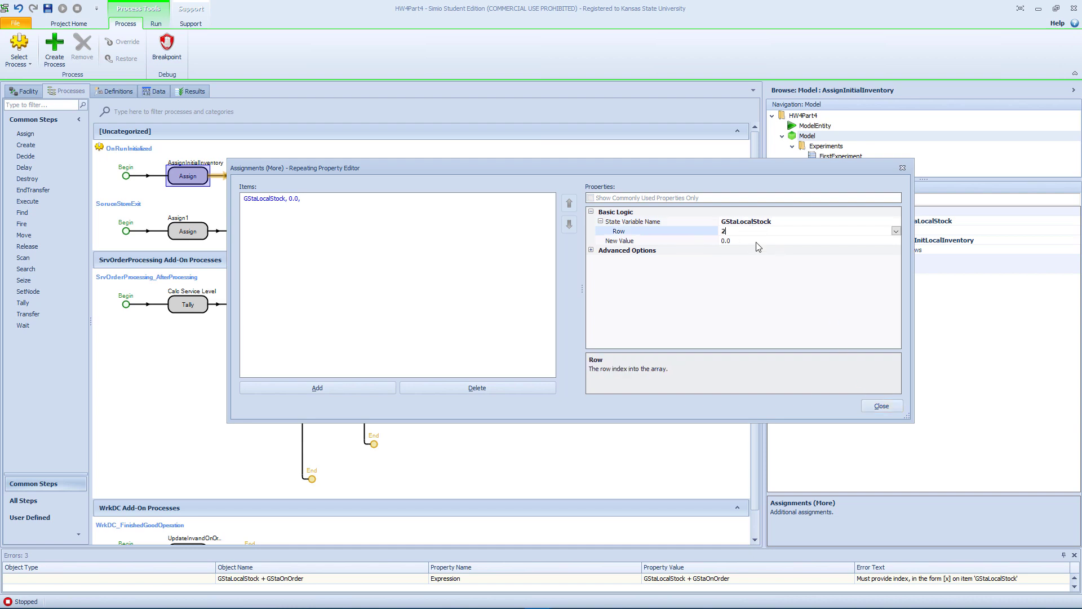
{"action": "left_click", "coordinate": [757, 241]}
{"action": "left_click", "coordinate": [896, 241]}
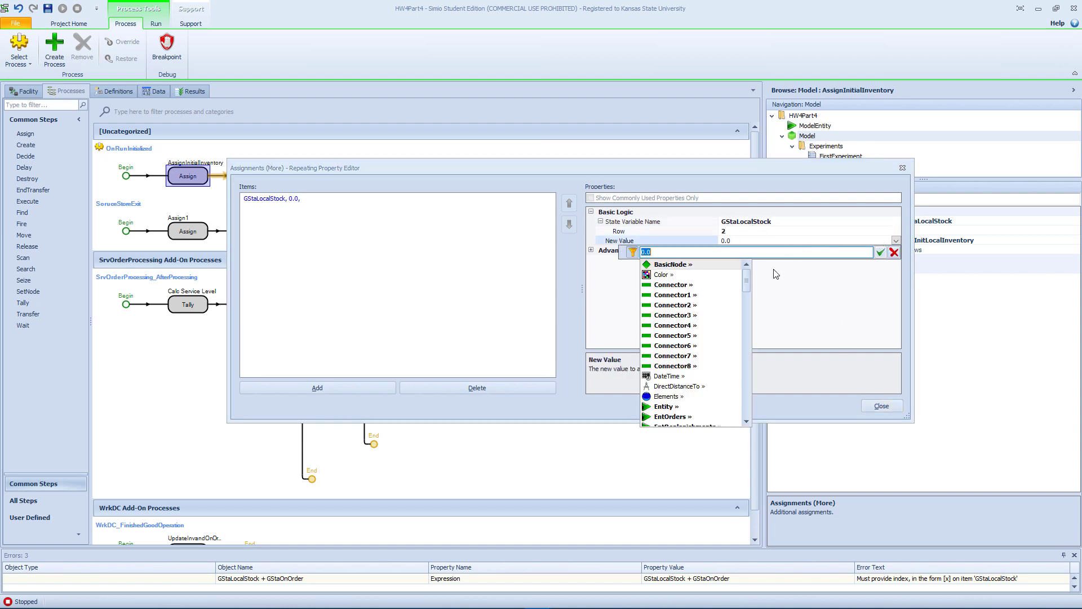
{"action": "left_click_drag", "start_coordinate": [750, 277], "coordinate": [748, 309]}
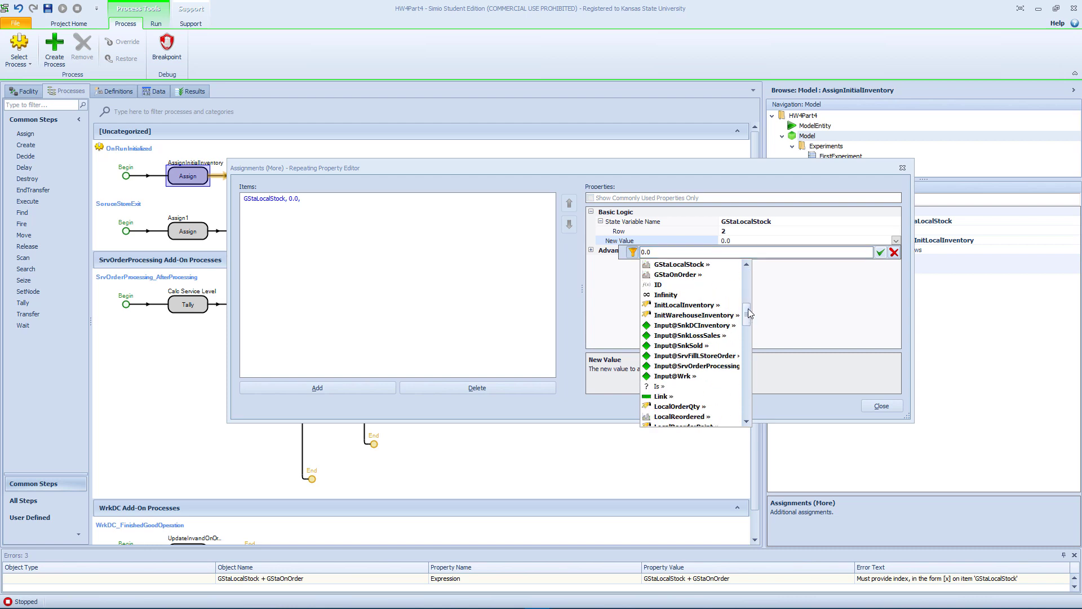
{"action": "left_click", "coordinate": [684, 305]}
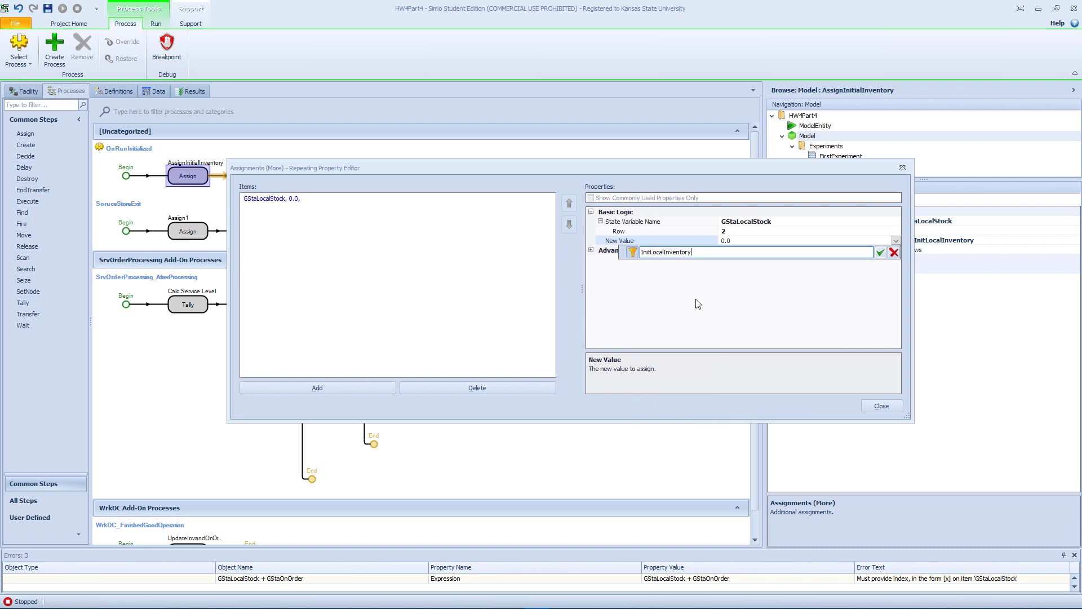
{"action": "left_click", "coordinate": [880, 253]}
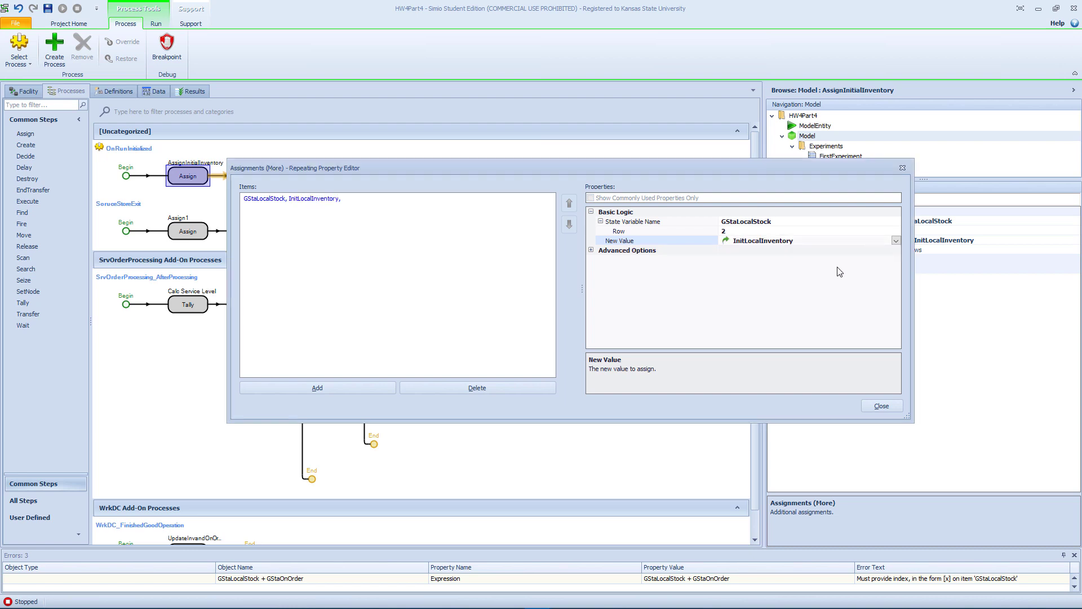
Step: Add a second additional assignment and choose GStaLocalStock as its state variable
{"action": "left_click", "coordinate": [311, 383]}
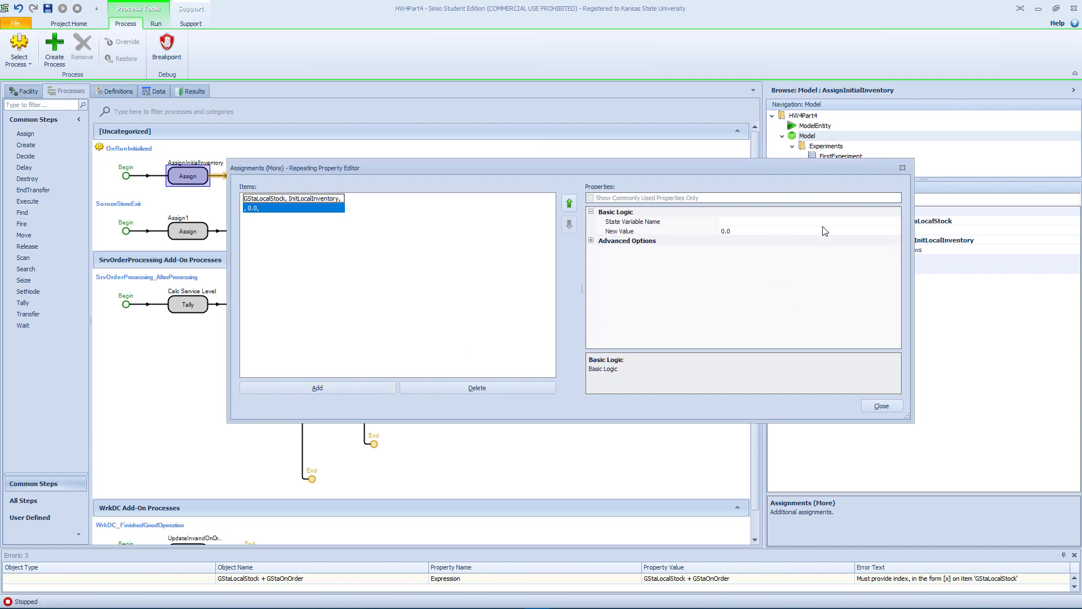
{"action": "left_click", "coordinate": [870, 221]}
{"action": "left_click", "coordinate": [868, 222]}
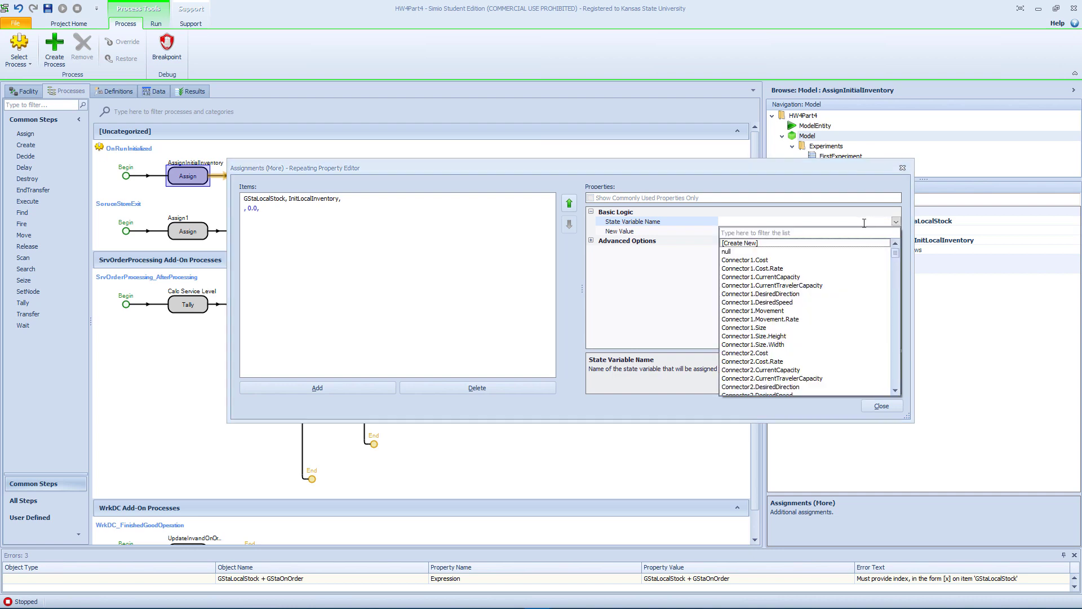
{"action": "scroll", "coordinate": [800, 337], "scroll_direction": "down", "scroll_amount": 10}
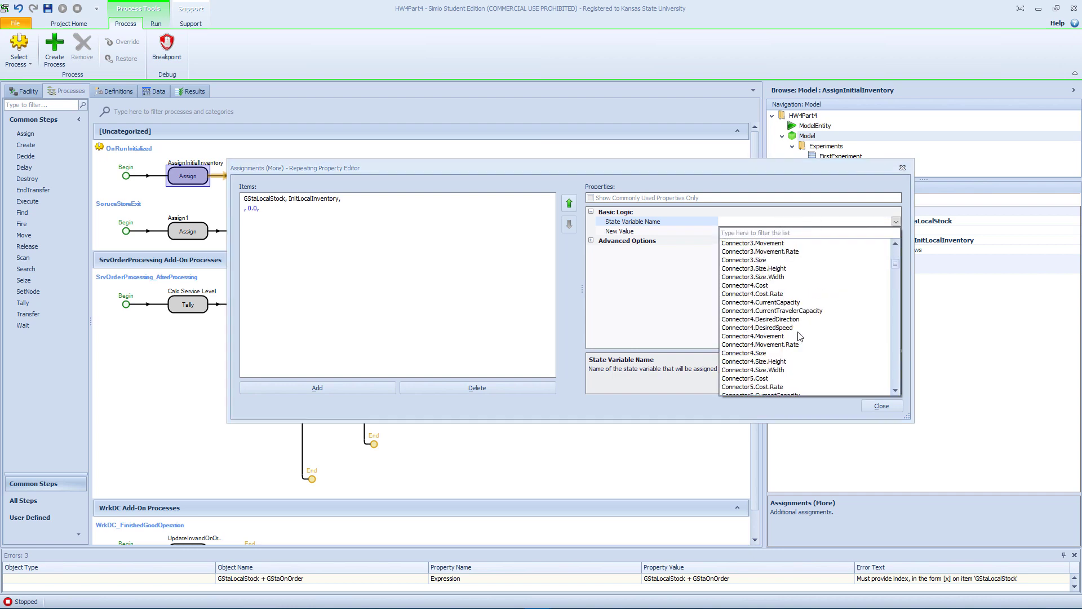
{"action": "scroll", "coordinate": [803, 336], "scroll_direction": "down", "scroll_amount": 12}
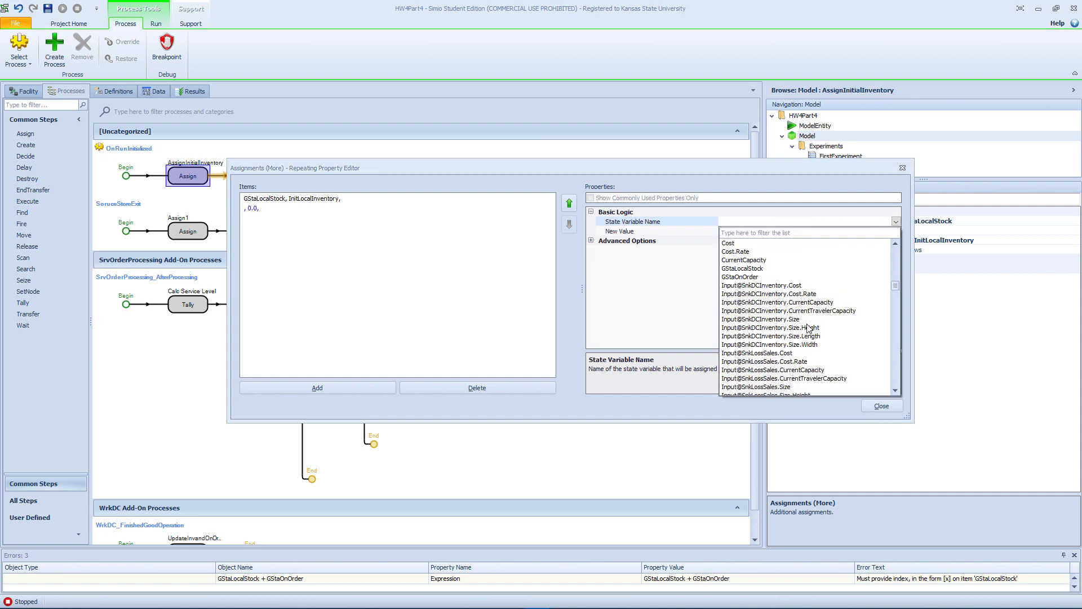
{"action": "left_click", "coordinate": [764, 269]}
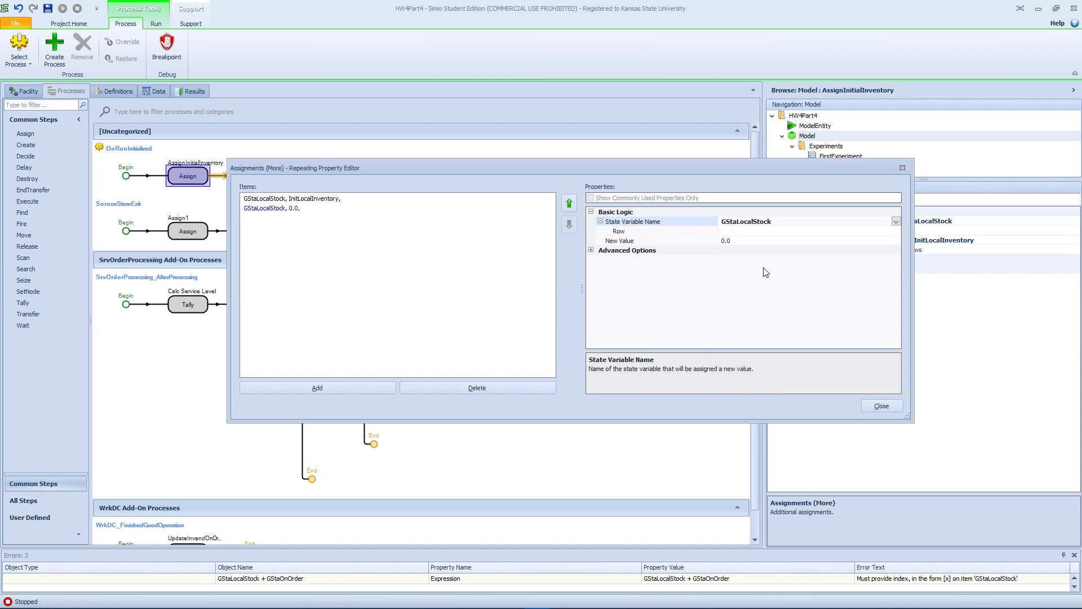
Step: Set the second additional assignment's row index to 3 and its new value to InitLocalInventory
{"action": "left_click", "coordinate": [746, 230]}
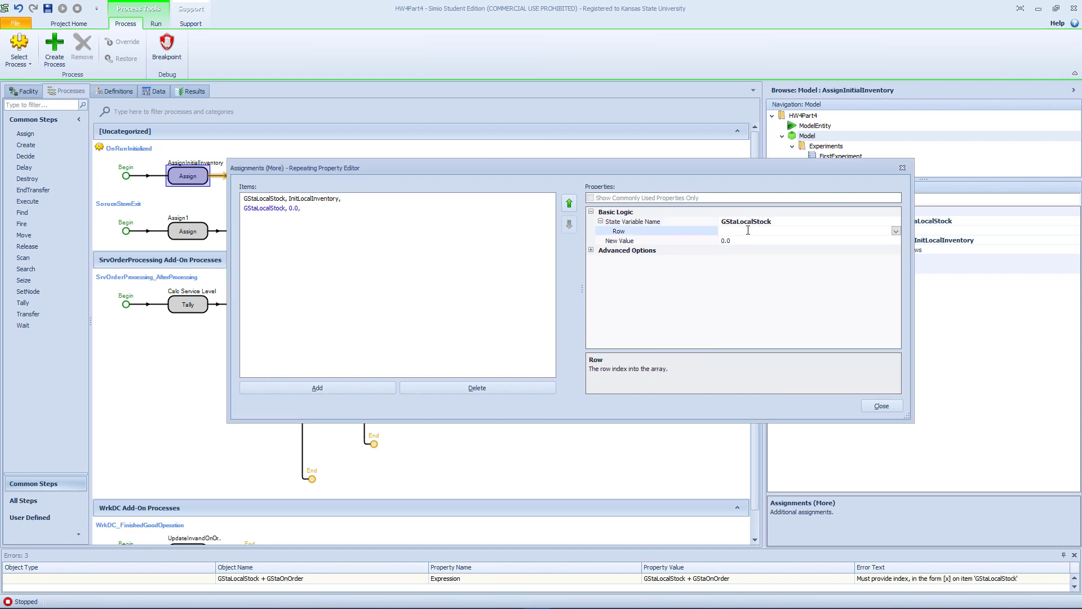
{"action": "left_click", "coordinate": [751, 241]}
{"action": "left_click", "coordinate": [895, 240]}
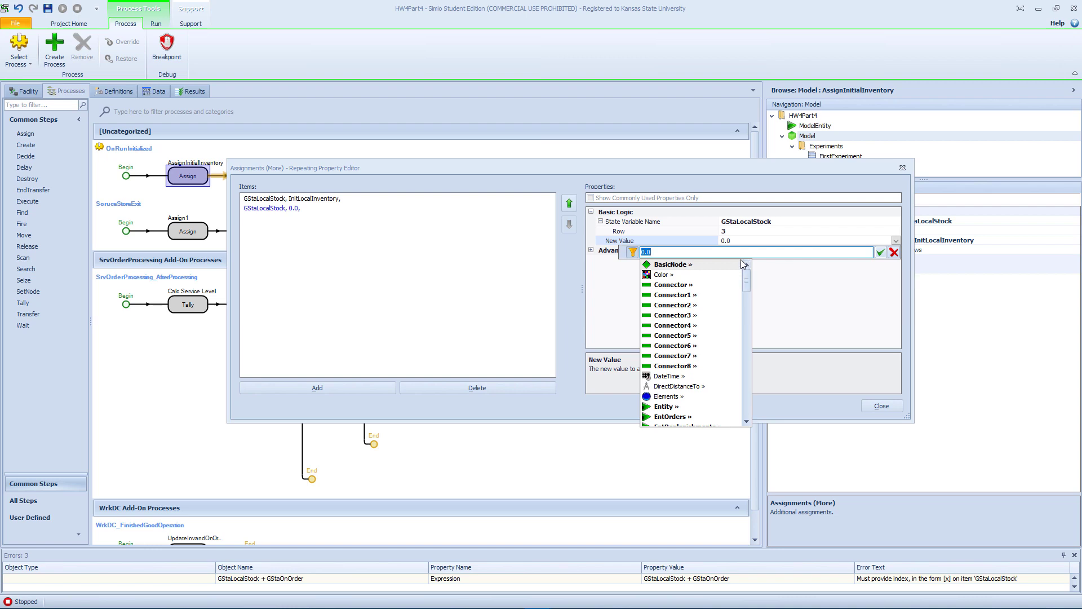
{"action": "type", "text": "InitLocalInventory"}
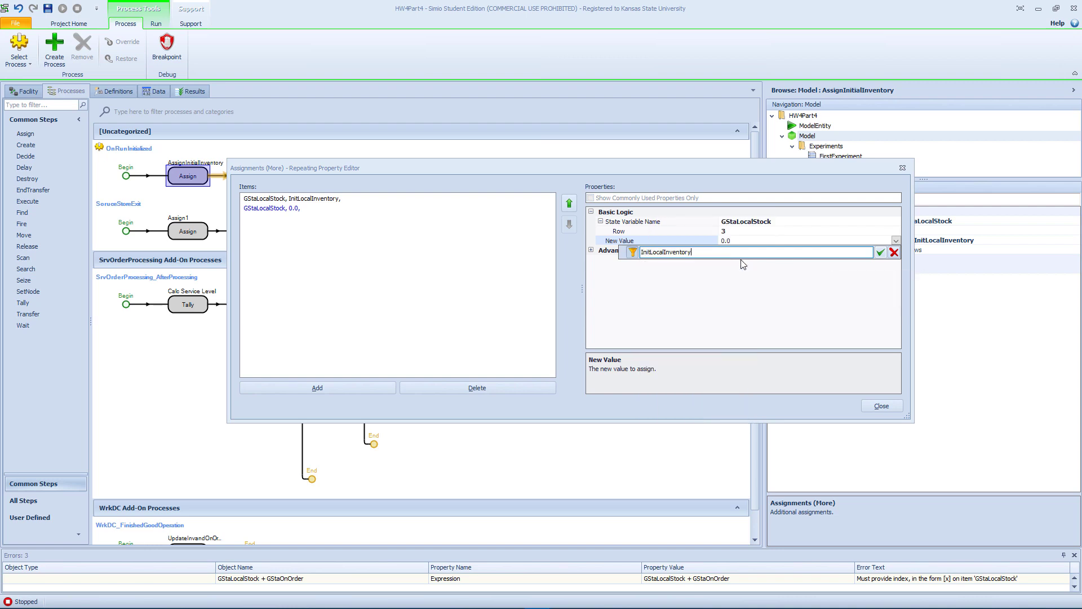
{"action": "key", "text": "Return"}
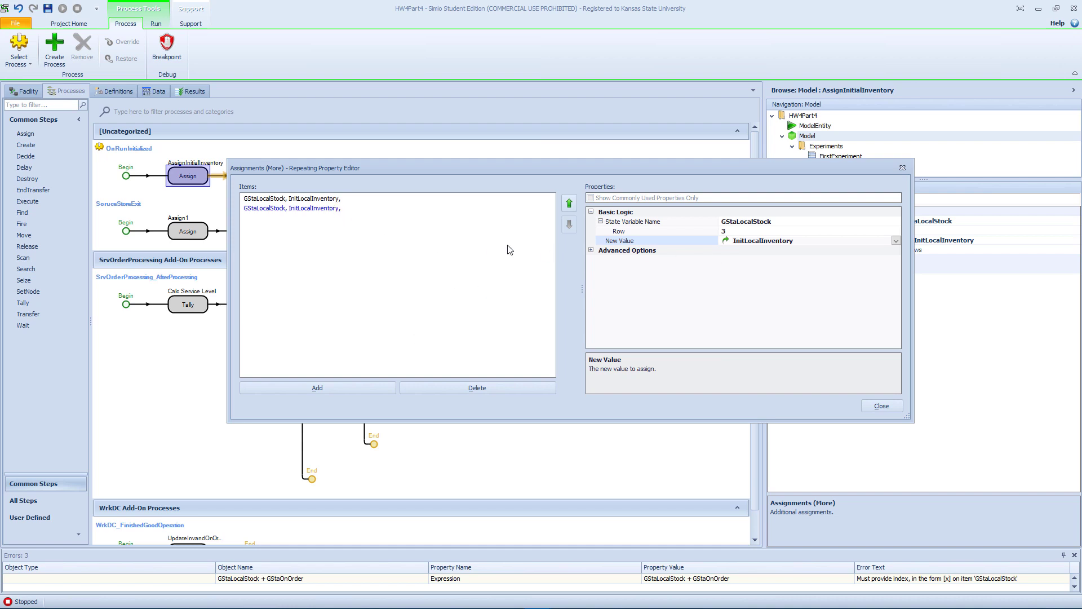
Step: Add a third additional assignment and choose GStaLocalStock as its state variable
{"action": "left_click", "coordinate": [389, 252]}
{"action": "left_click", "coordinate": [326, 388]}
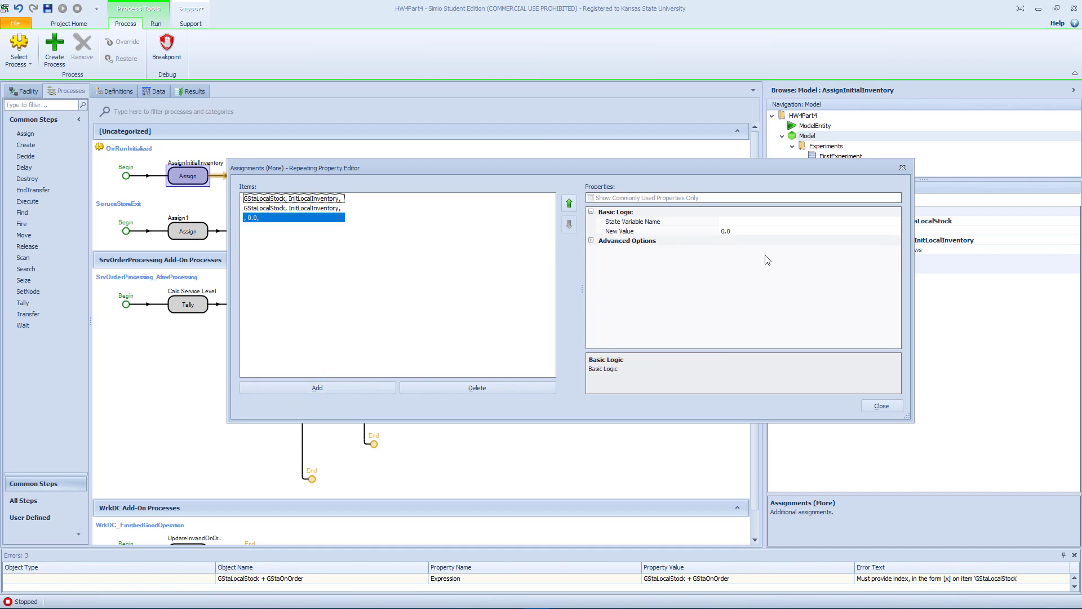
{"action": "left_click", "coordinate": [776, 221]}
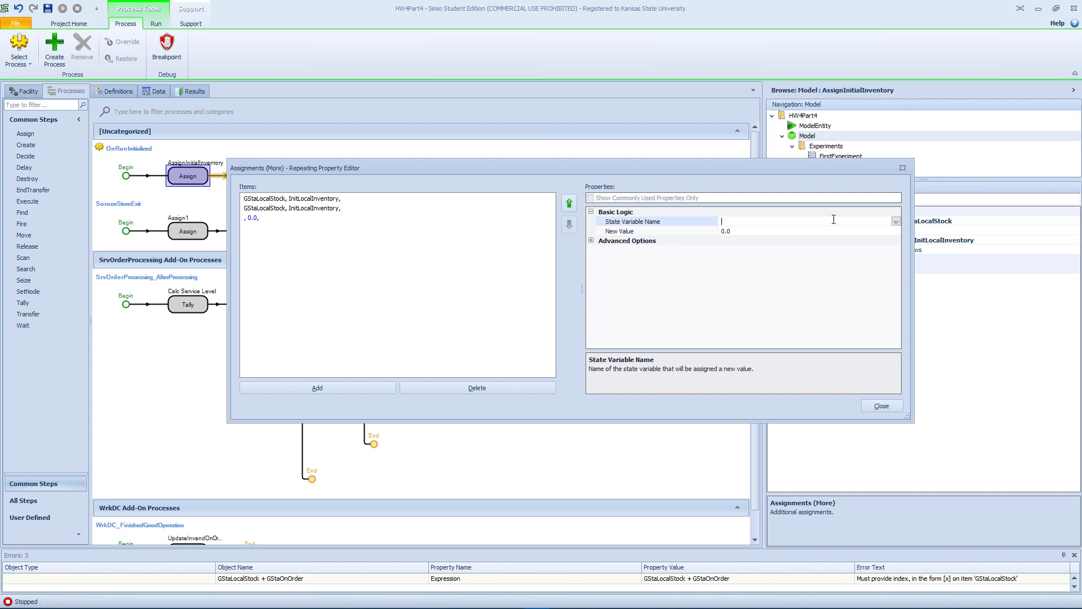
{"action": "left_click", "coordinate": [895, 222]}
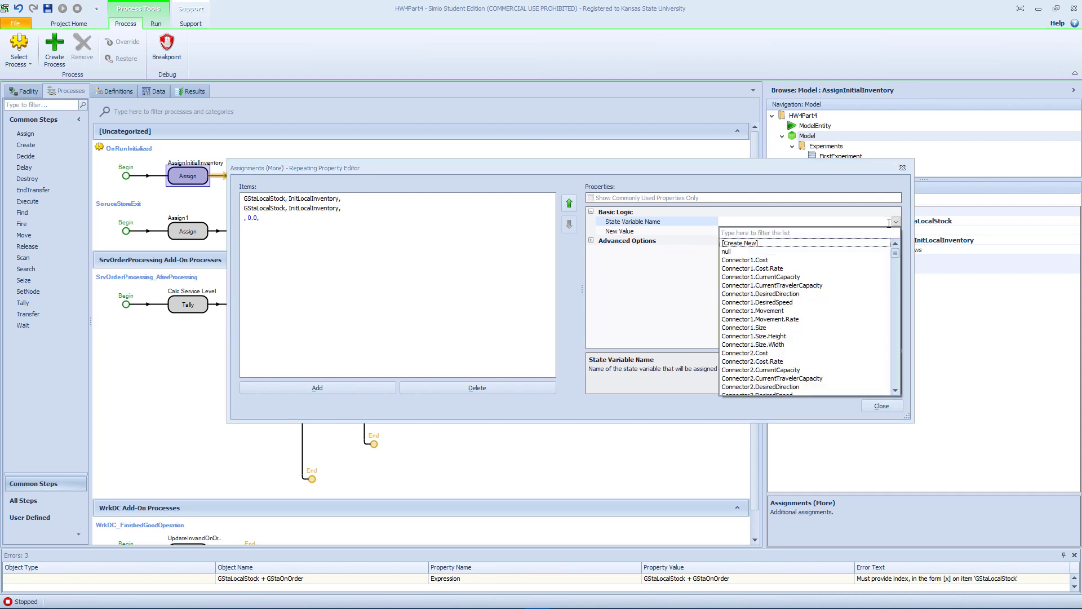
{"action": "key", "text": "g"}
{"action": "key", "text": "Return"}
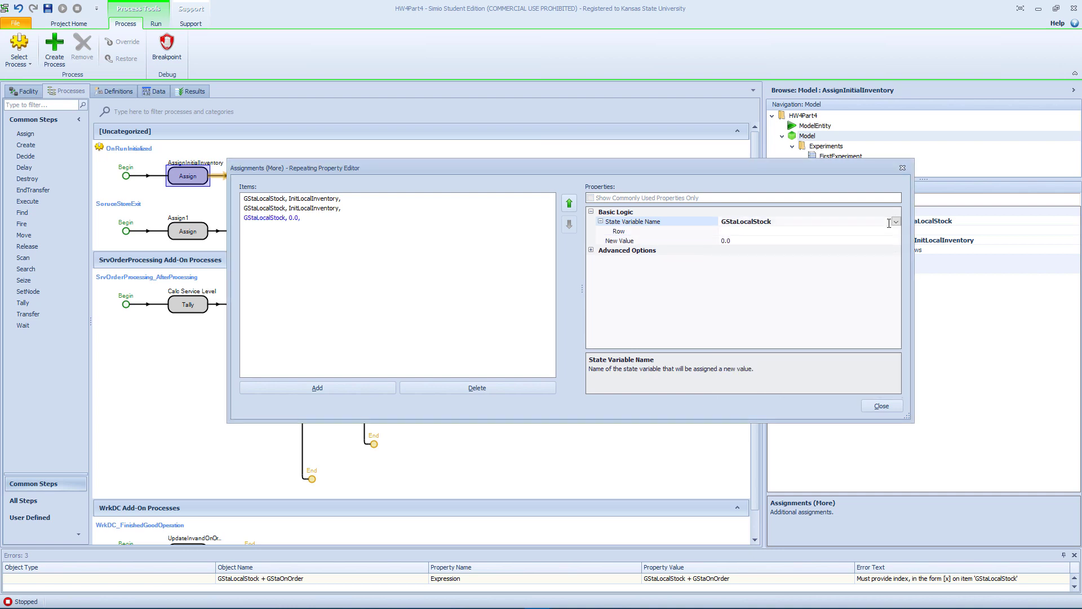
Step: Set the third additional assignment's row index to 4 and its new value to InitLocalInventory
{"action": "left_click", "coordinate": [728, 231]}
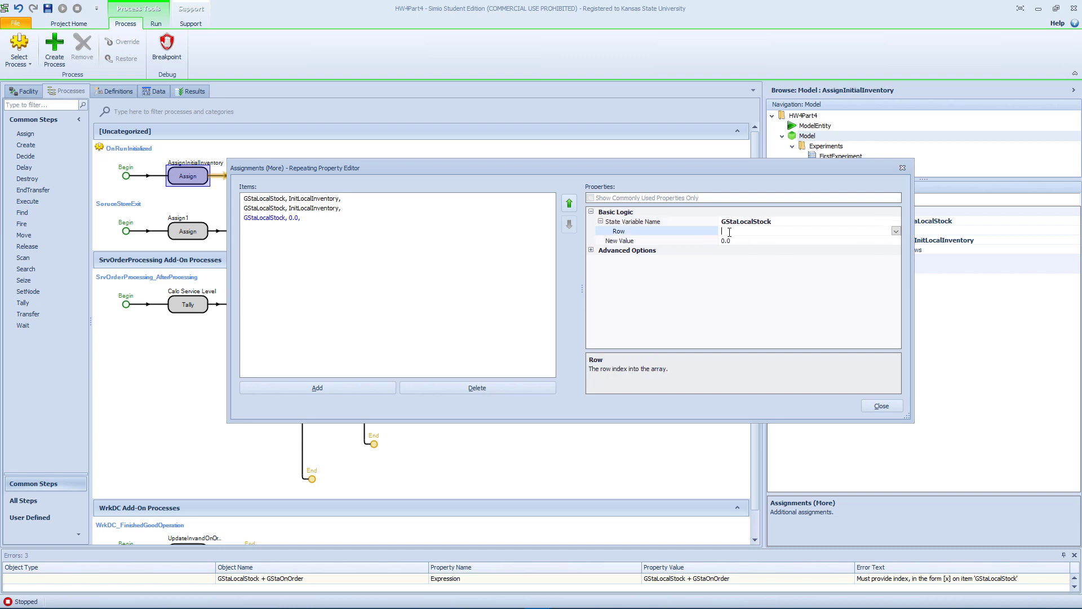
{"action": "type", "text": "4"}
{"action": "left_click", "coordinate": [747, 242]}
{"action": "left_click", "coordinate": [895, 240]}
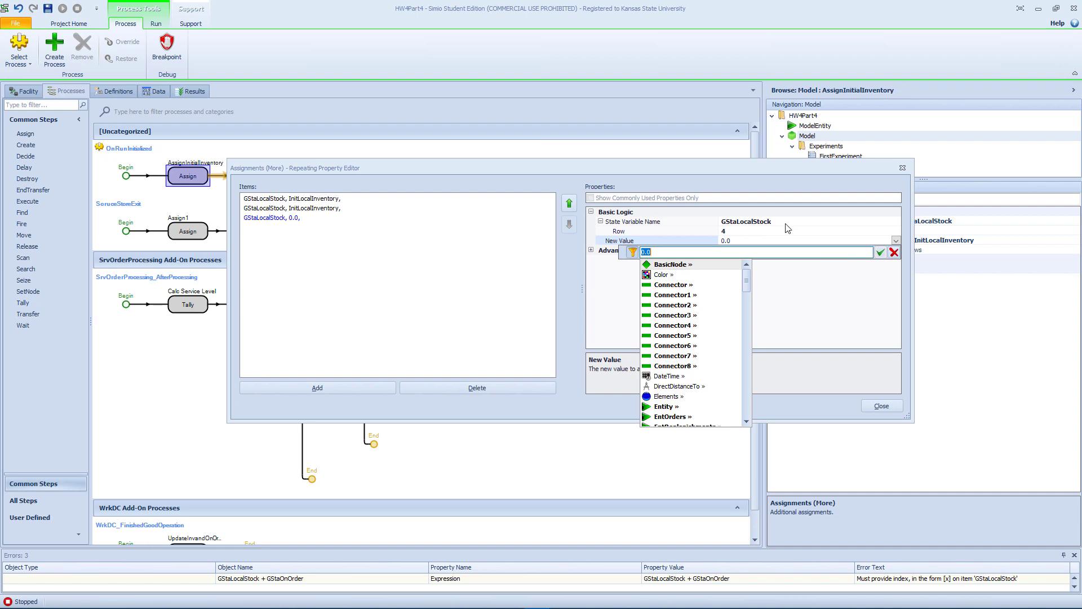
{"action": "type", "text": "InitLocalInventory"}
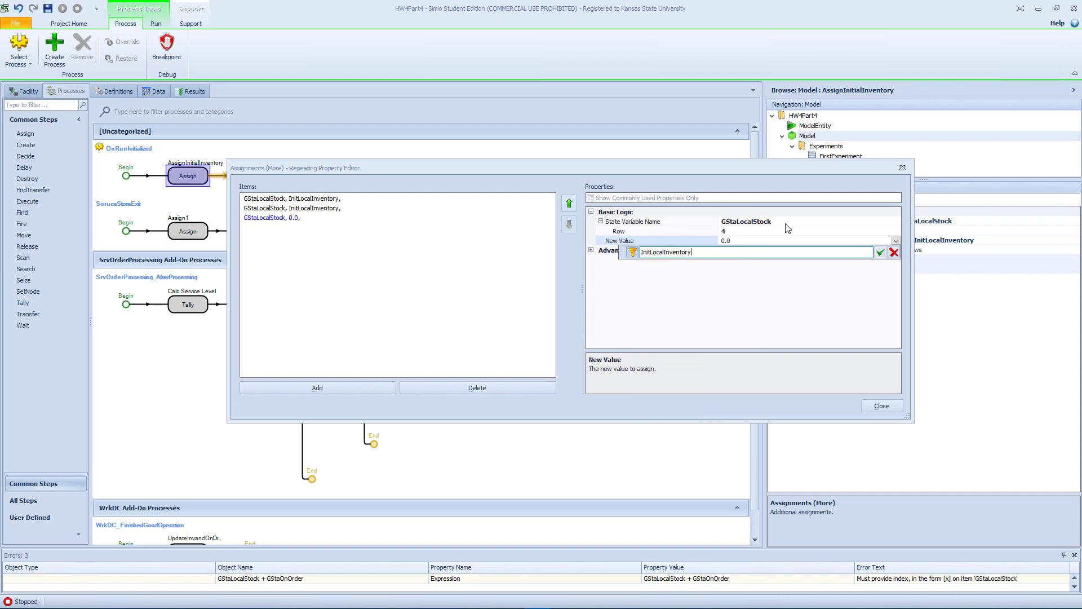
{"action": "key", "text": "Return"}
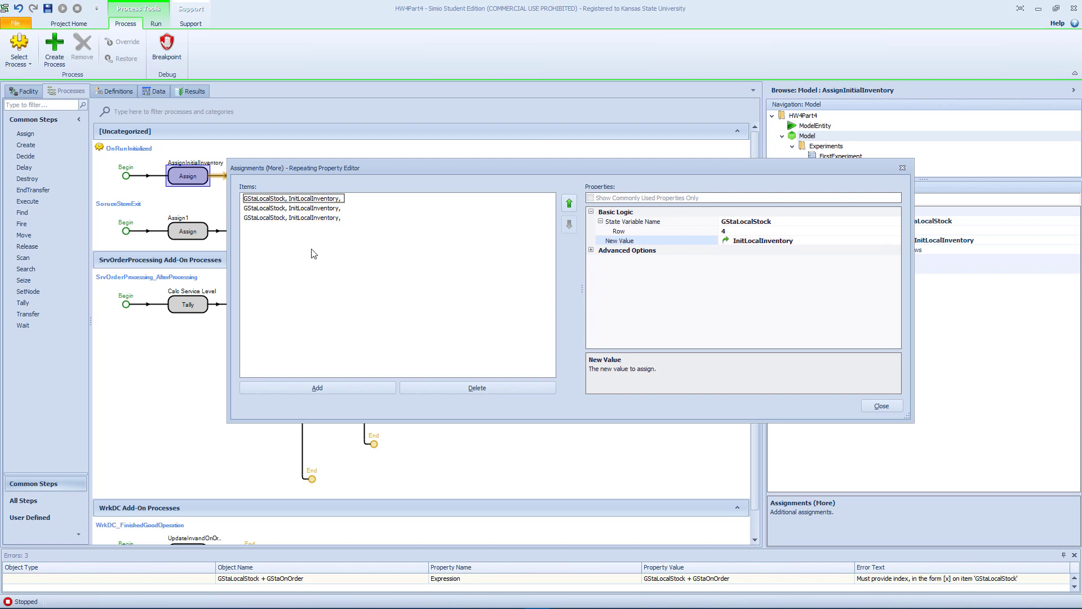
Step: Add a fourth additional assignment with GStaLocalStock as its state variable
{"action": "left_click", "coordinate": [316, 387]}
{"action": "left_click", "coordinate": [771, 223]}
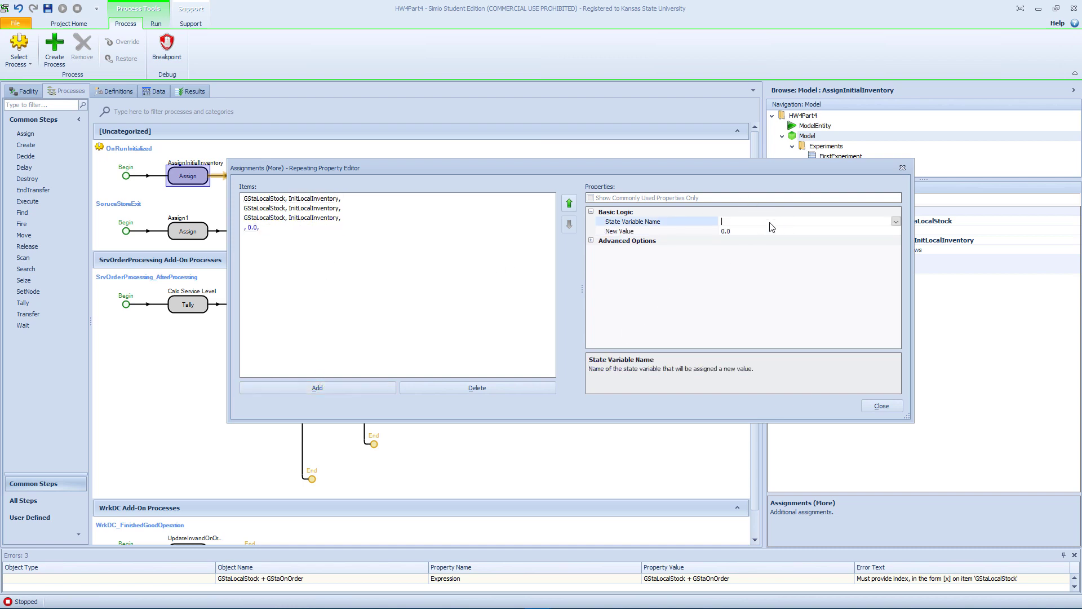
{"action": "left_click", "coordinate": [895, 221]}
{"action": "scroll", "coordinate": [816, 320], "scroll_direction": "down", "scroll_amount": 10}
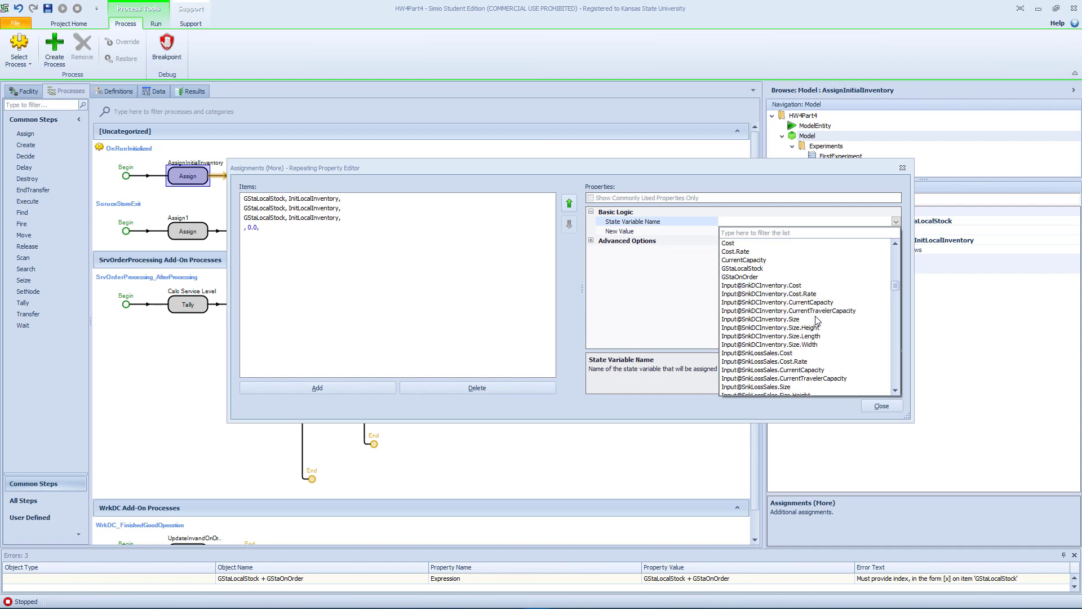
{"action": "scroll", "coordinate": [815, 319], "scroll_direction": "up", "scroll_amount": 3}
{"action": "left_click", "coordinate": [767, 358]}
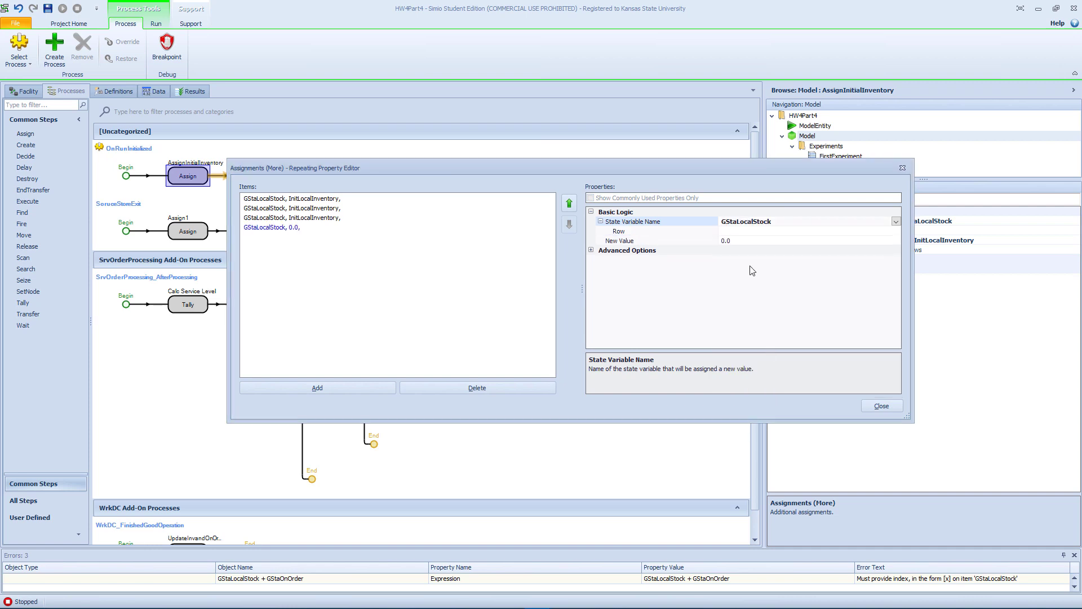
Step: Give the fourth additional assignment row index 5 and InitLocalInventory as its new value
{"action": "left_click", "coordinate": [735, 232]}
{"action": "type", "text": "5"}
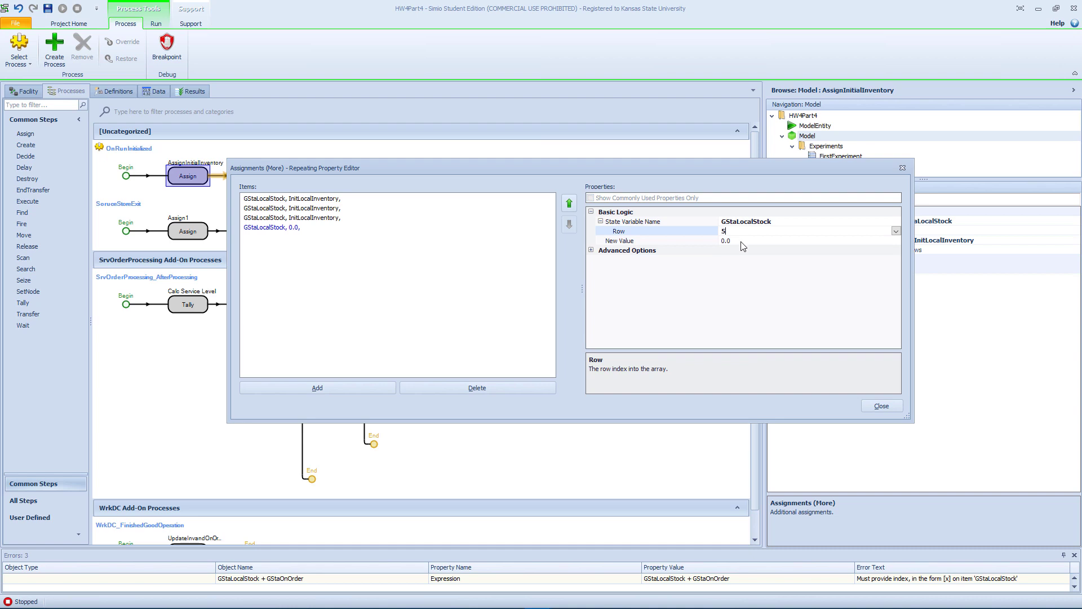
{"action": "left_click", "coordinate": [744, 242]}
{"action": "left_click", "coordinate": [896, 242]}
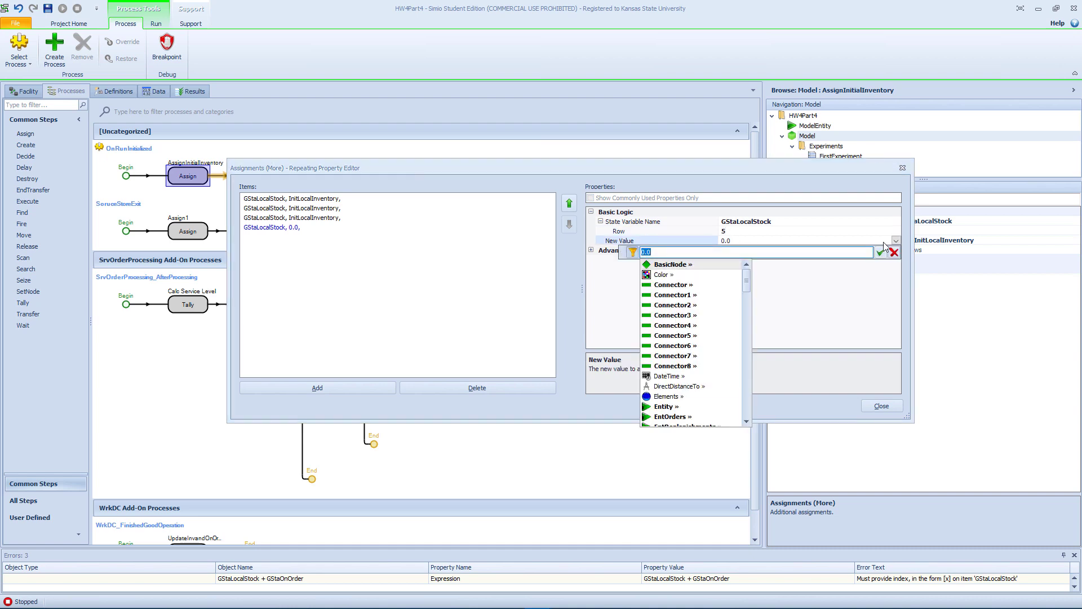
{"action": "type", "text": "InitLocalInventory"}
{"action": "key", "text": "Return"}
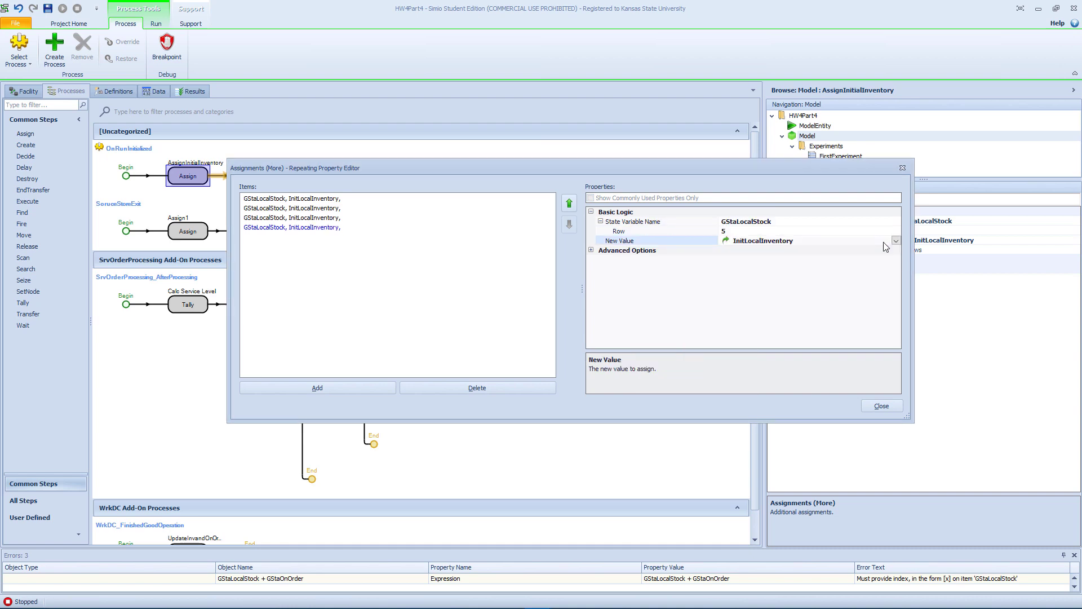
Step: Add a fifth additional assignment and choose WarehouseStock as its state variable
{"action": "left_click", "coordinate": [309, 388]}
{"action": "left_click", "coordinate": [795, 223]}
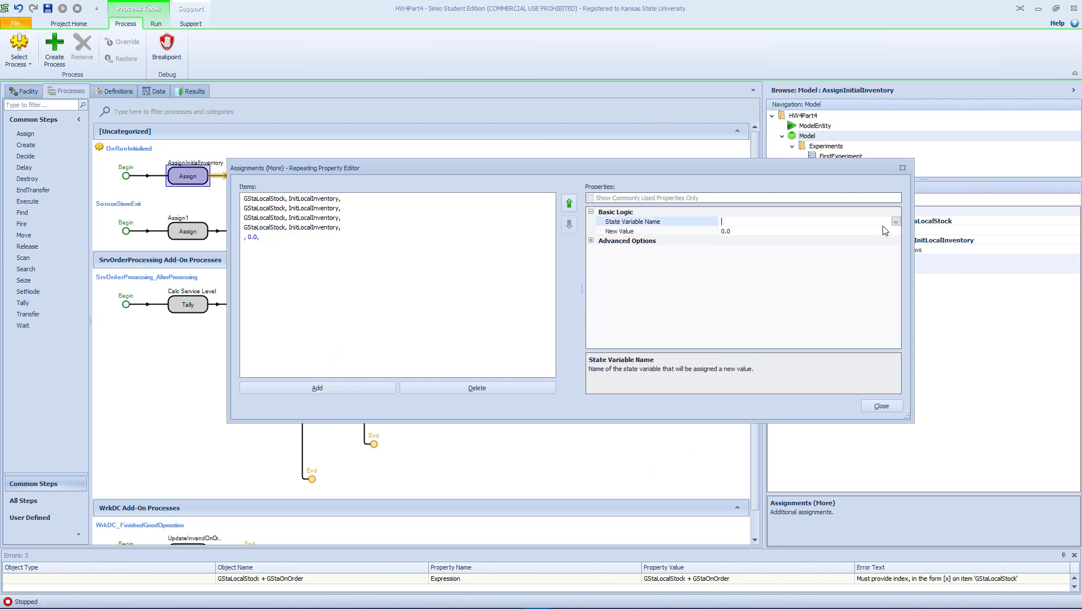
{"action": "left_click", "coordinate": [896, 222]}
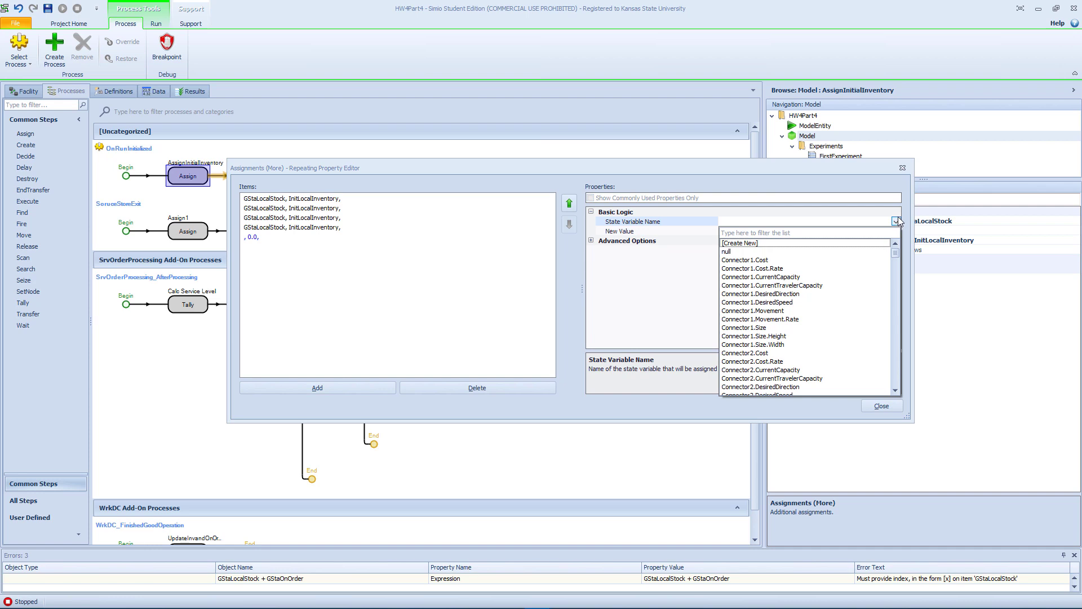
{"action": "scroll", "coordinate": [897, 225], "scroll_direction": "down", "scroll_amount": 10}
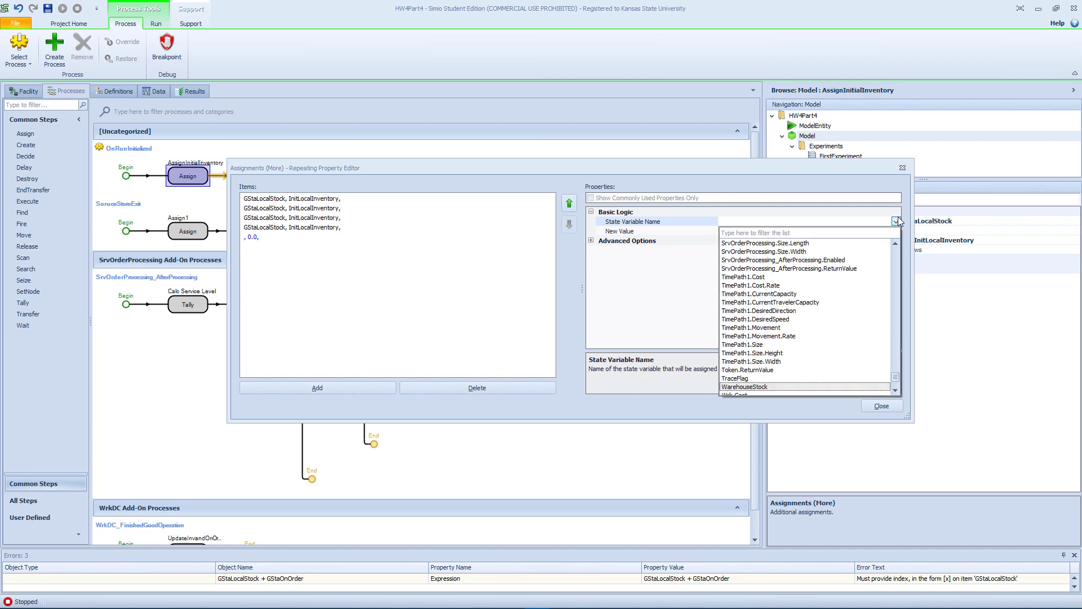
{"action": "left_click", "coordinate": [794, 387]}
Step: Set the WarehouseStock assignment's new value to InitWarehouseInventory and close the additional assignments editor
{"action": "left_click", "coordinate": [759, 231]}
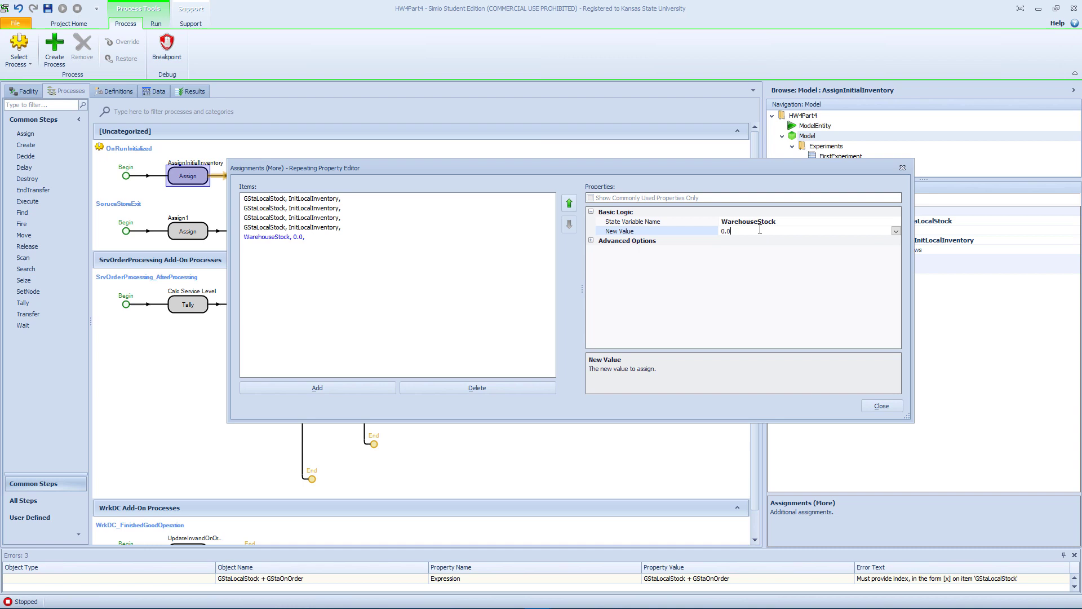
{"action": "left_click", "coordinate": [896, 232]}
{"action": "type", "text": "In"}
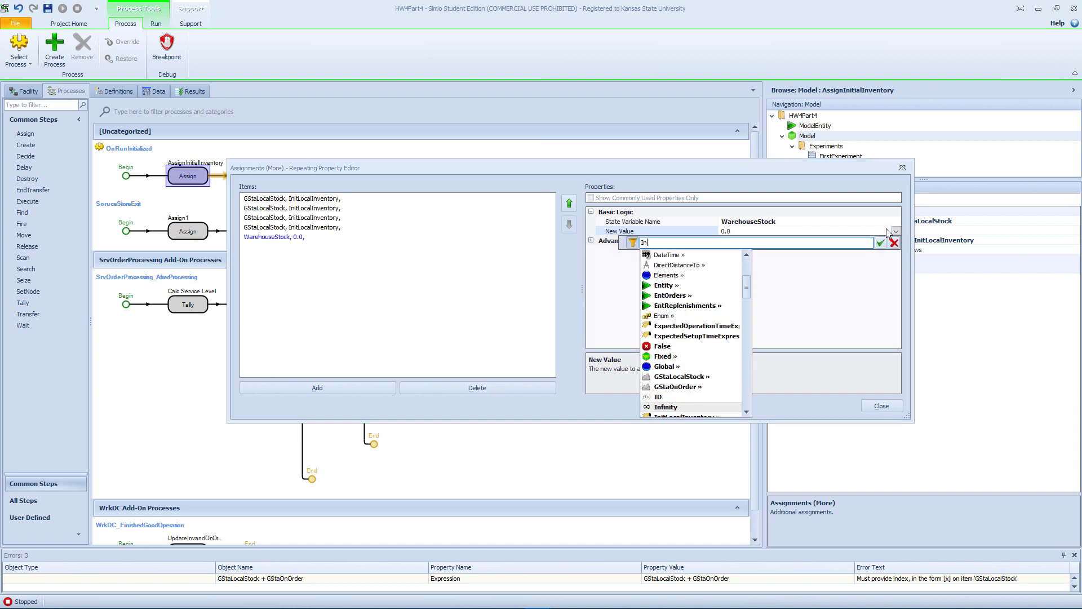
{"action": "key", "text": "Return"}
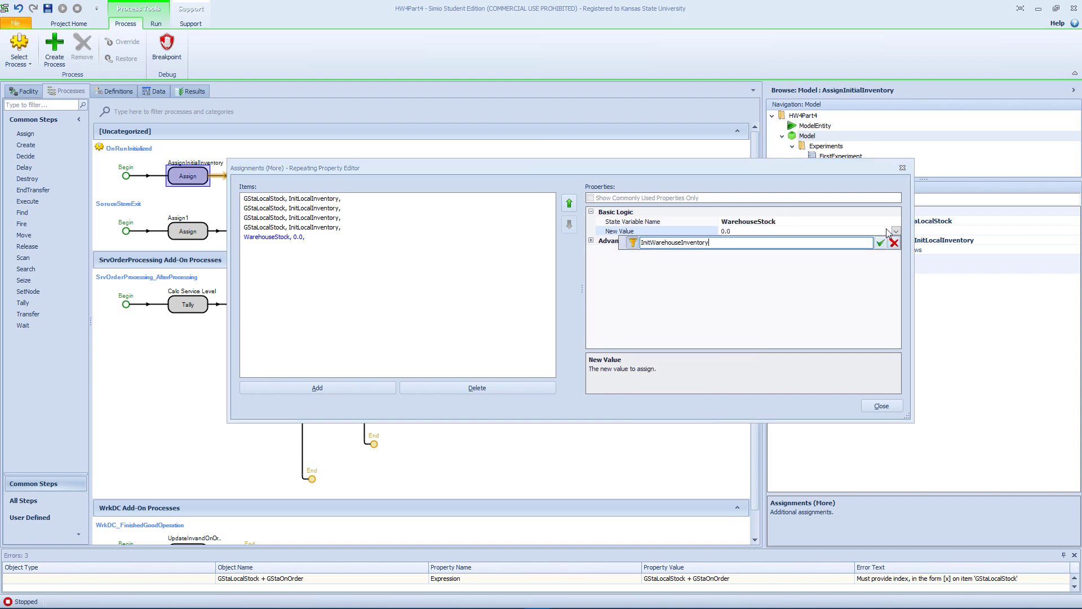
{"action": "key", "text": "Return"}
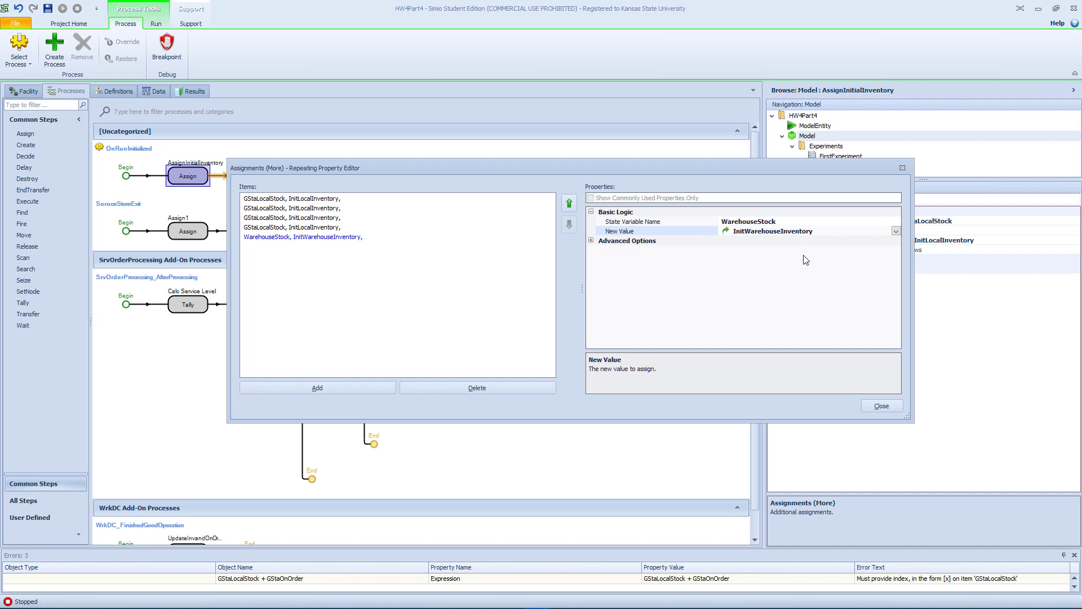
{"action": "left_click", "coordinate": [881, 405]}
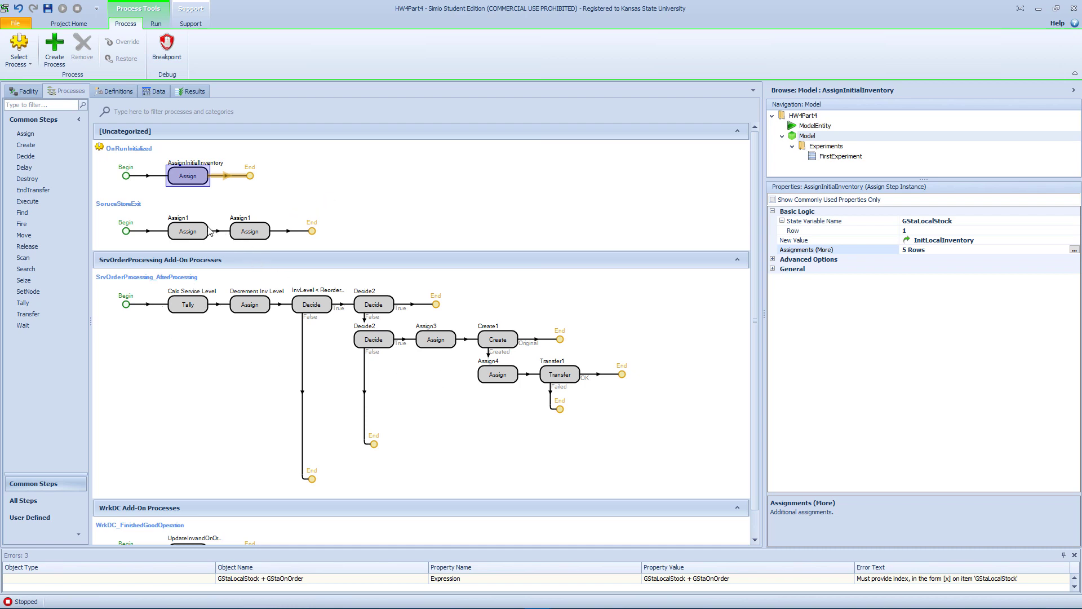
Step: Check the Assign step that sets ModelEntity.StoreNo, and view the DC Replenishment System in the facility model
{"action": "left_click", "coordinate": [191, 231]}
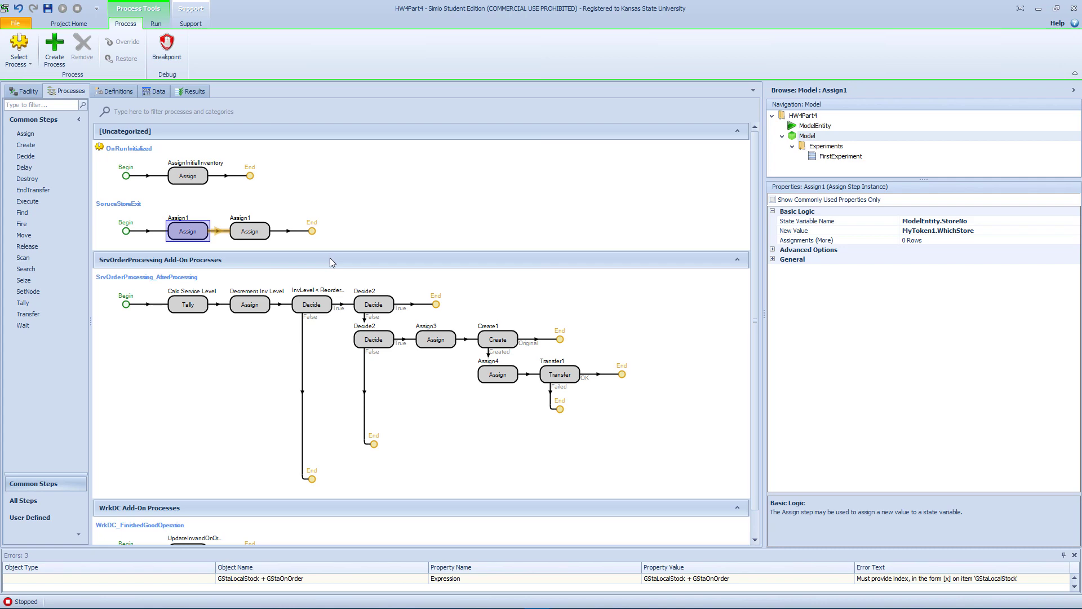
{"action": "left_click", "coordinate": [25, 91]}
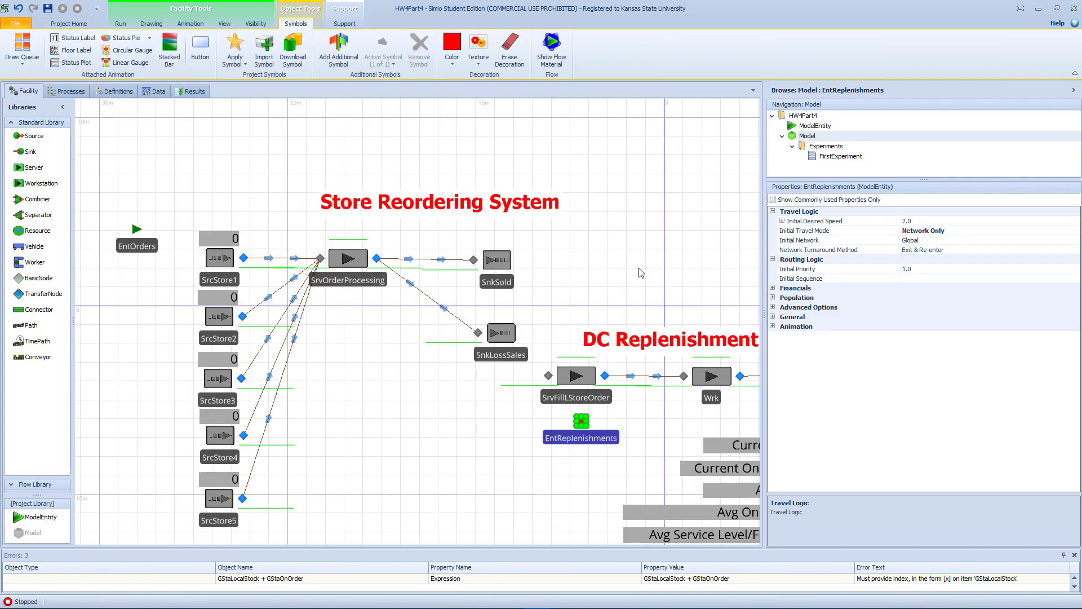
{"action": "left_click_drag", "start_coordinate": [639, 271], "coordinate": [410, 247]}
{"action": "left_click_drag", "start_coordinate": [367, 156], "coordinate": [384, 316]}
{"action": "left_click_drag", "start_coordinate": [479, 304], "coordinate": [426, 134]}
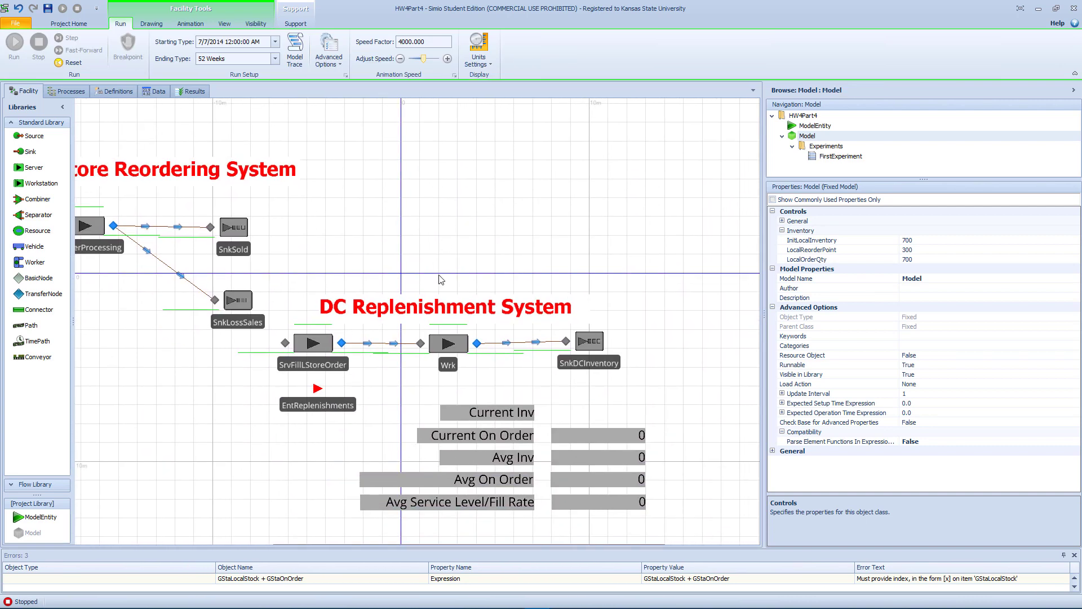